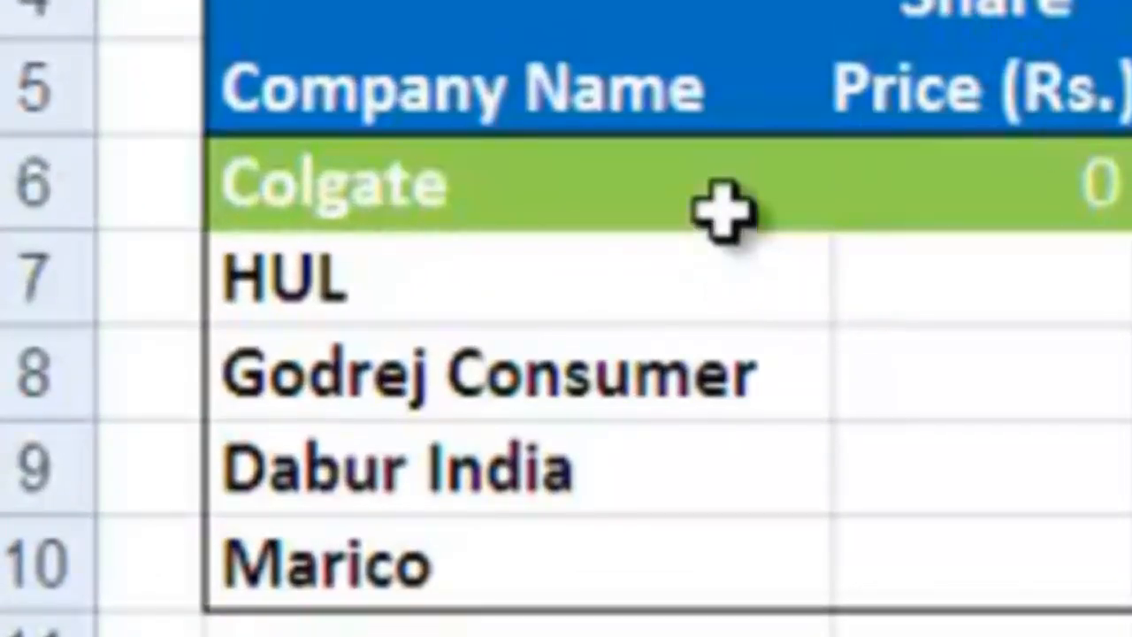
# - Review the company names in the Operating Variables table, from Colgate down to Marico
pyautogui.click(766, 210)
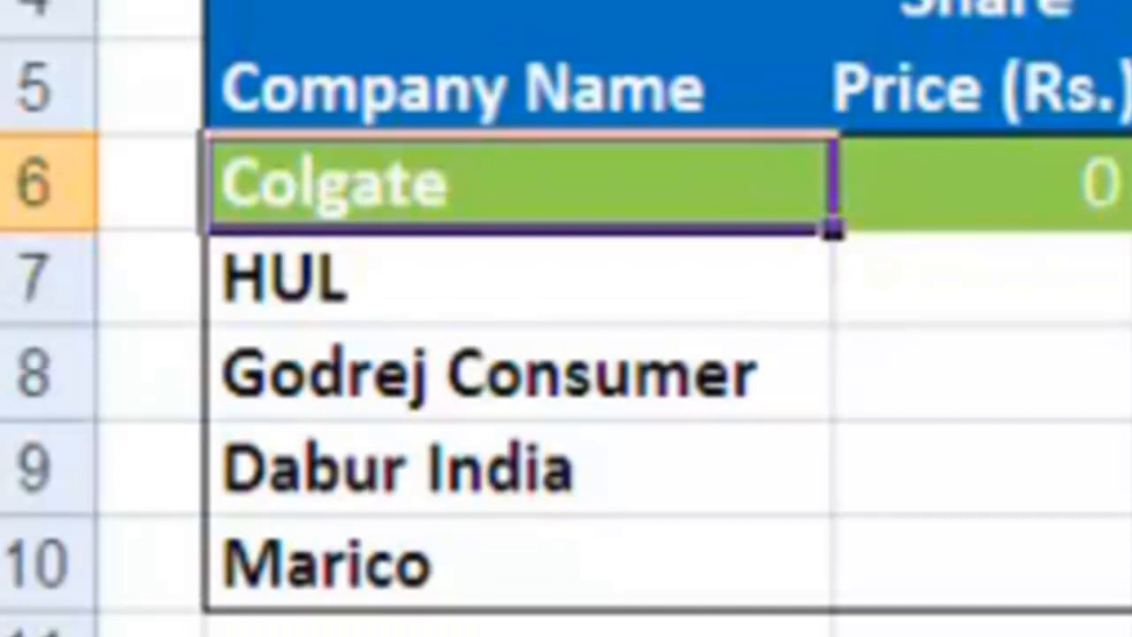
pyautogui.click(521, 276)
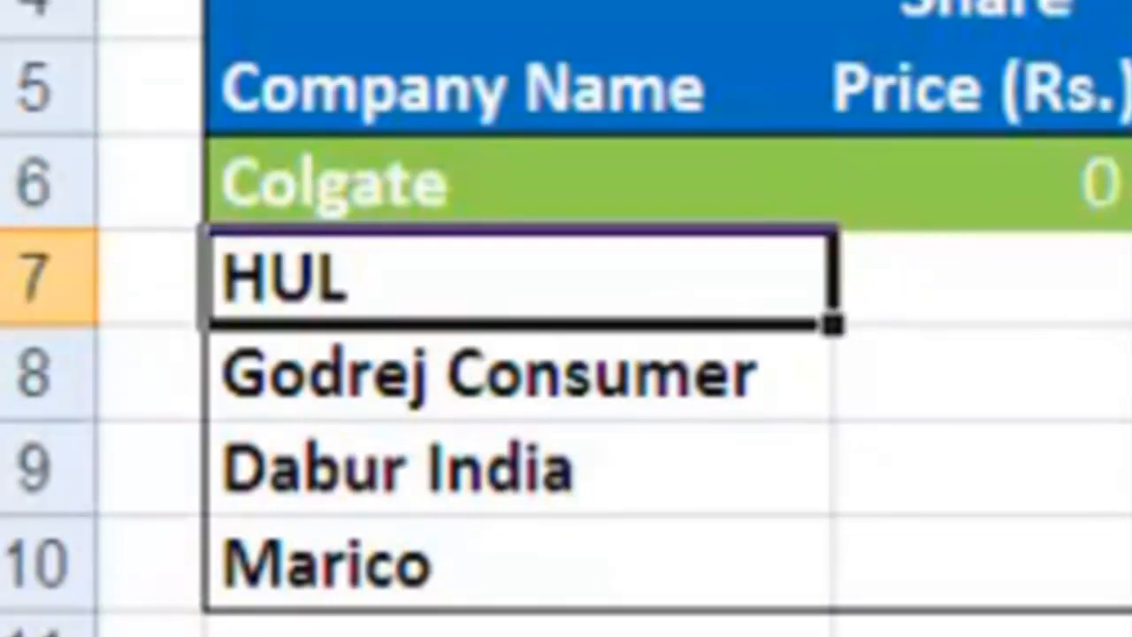
pyautogui.click(522, 372)
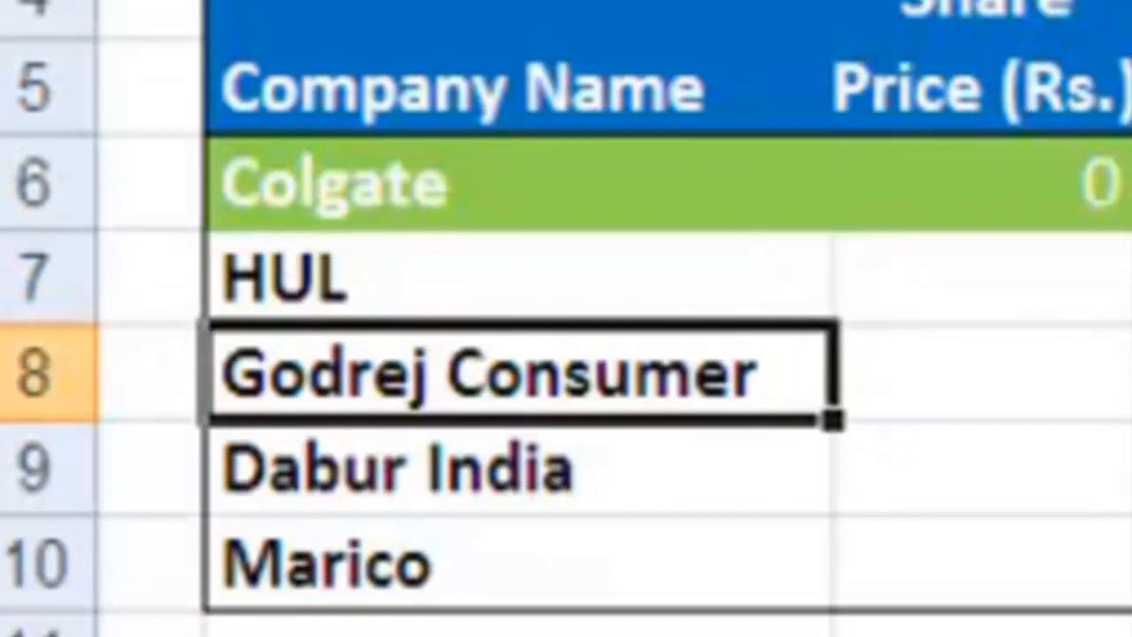
pyautogui.press('Down')
pyautogui.press('Down')
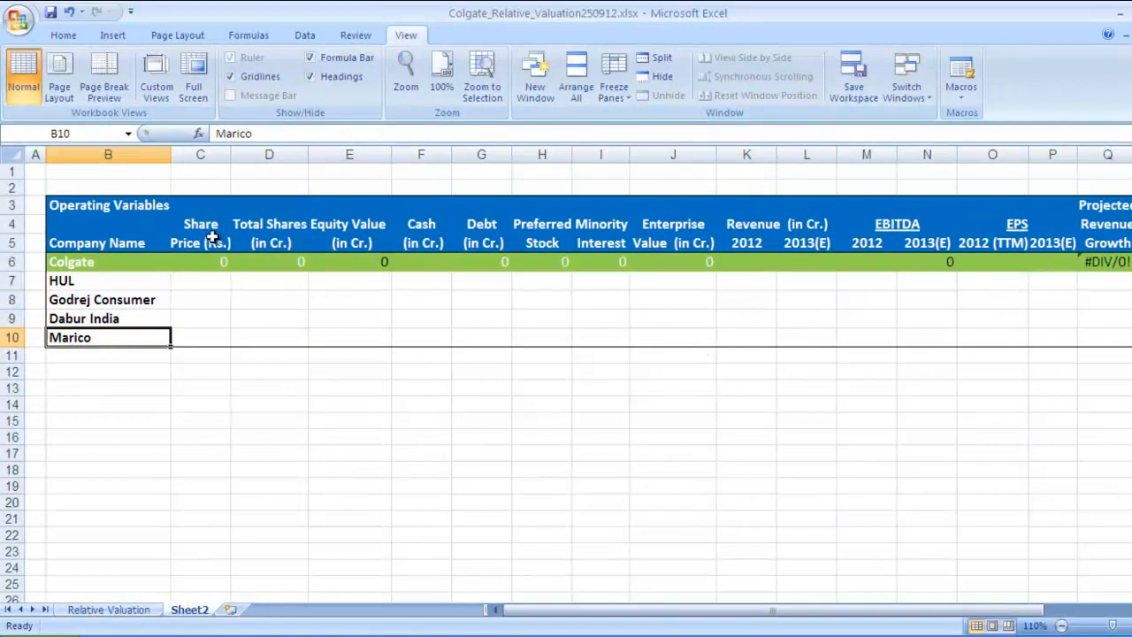
# - Examine the Operating Variables column headings one by one, from Share Price through revenue, EBITDA and EPS to Book Value
pyautogui.click(205, 224)
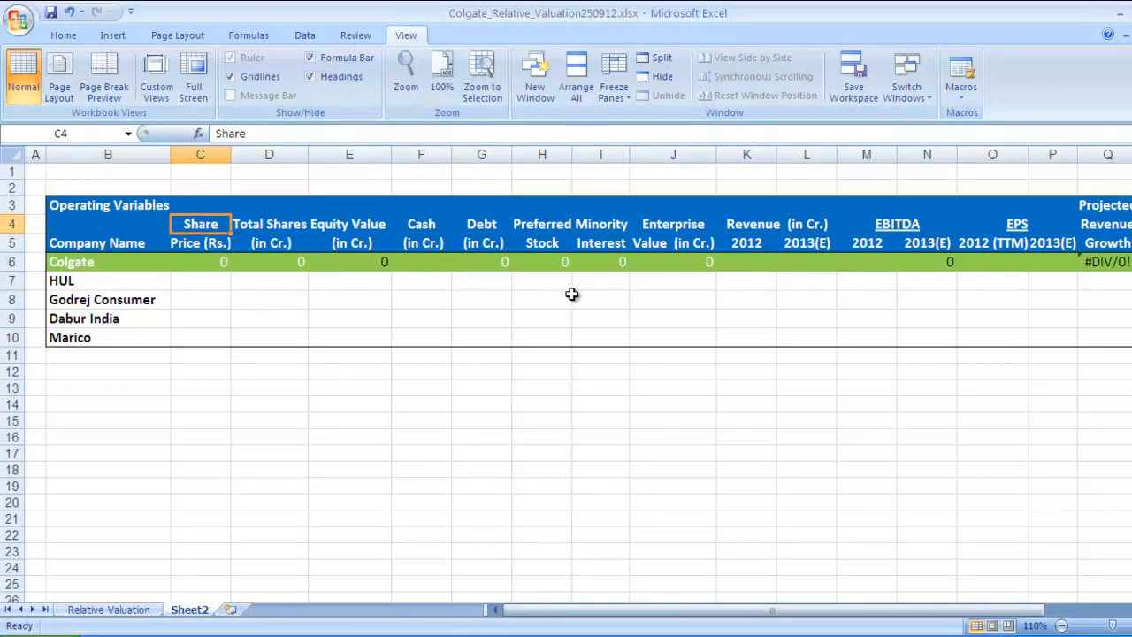
pyautogui.press('Right')
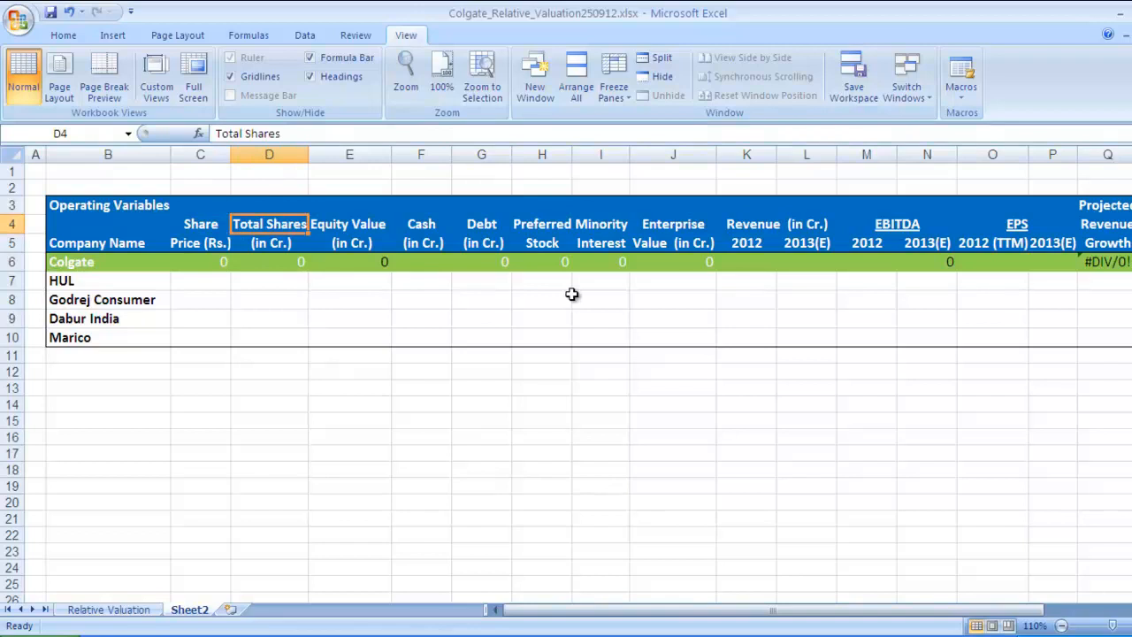
pyautogui.press('Right')
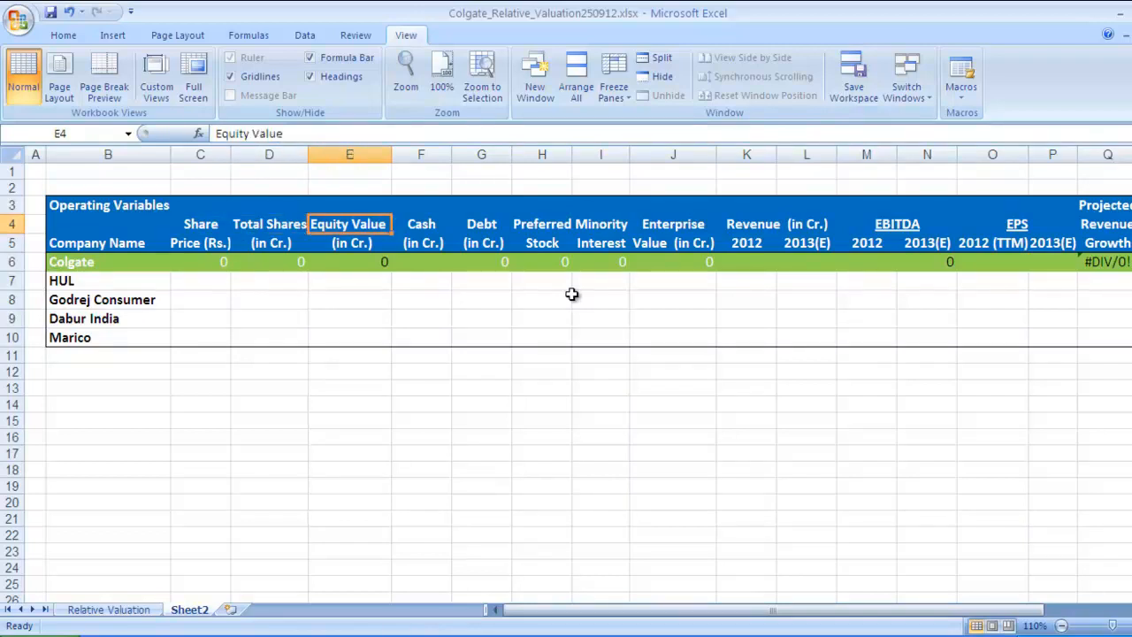
pyautogui.press('Right')
pyautogui.press('Right')
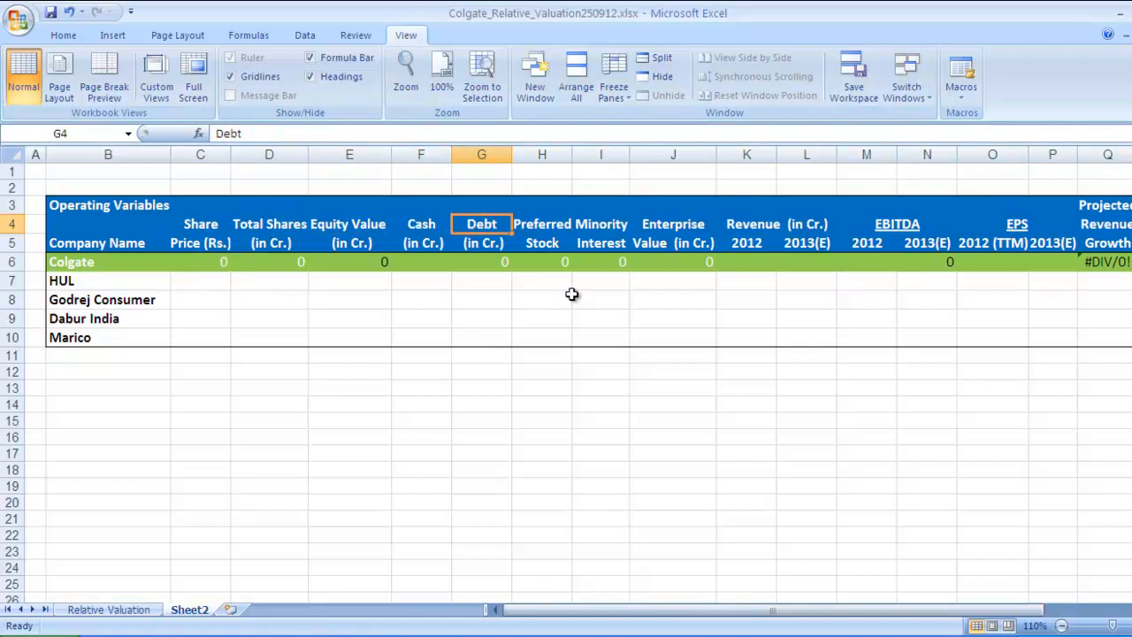
pyautogui.press('Right')
pyautogui.press('Right')
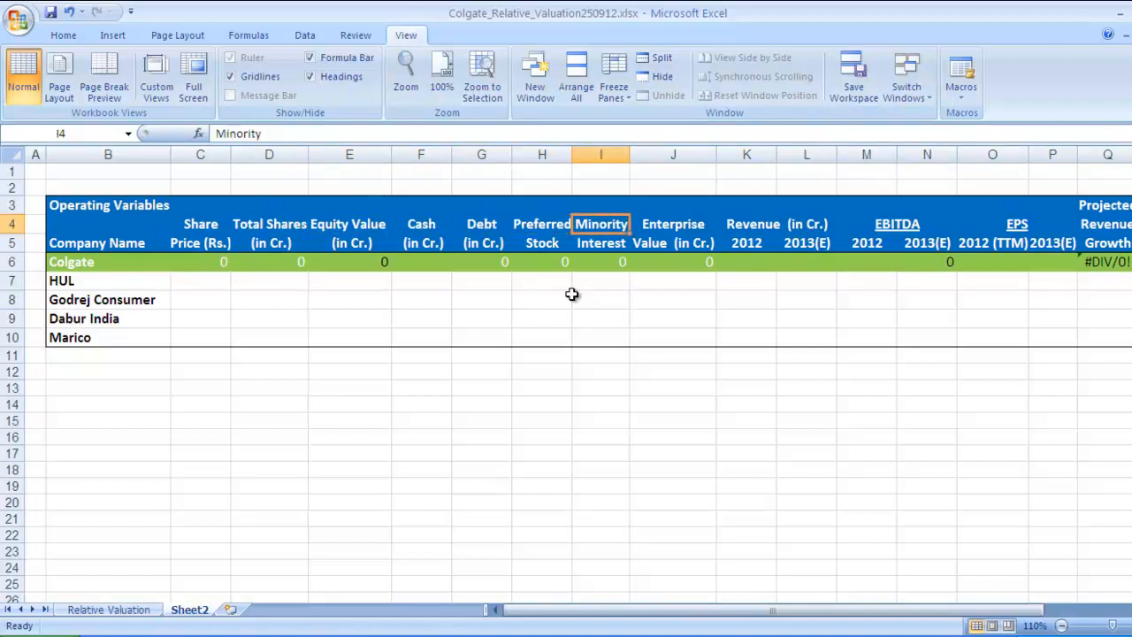
pyautogui.press('Right')
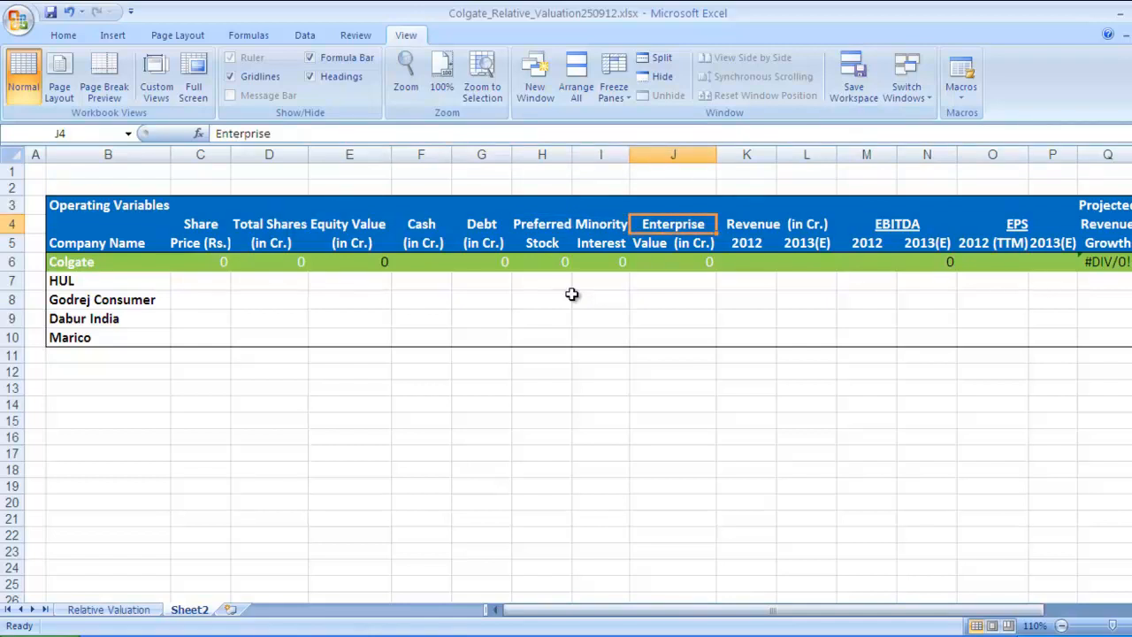
pyautogui.press('Right')
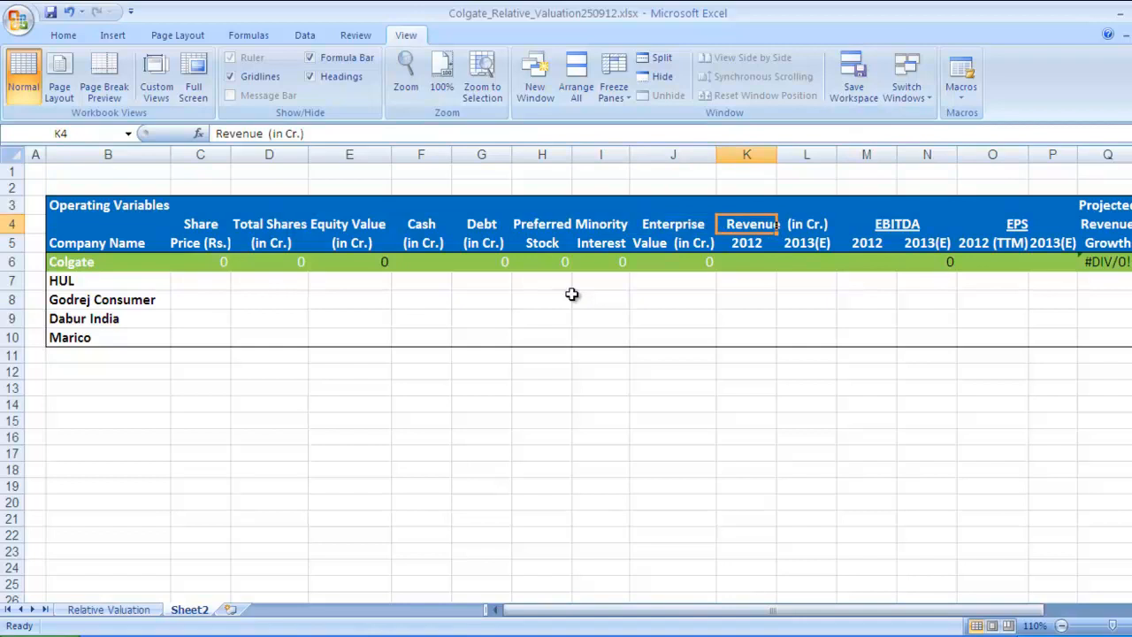
pyautogui.press('Down')
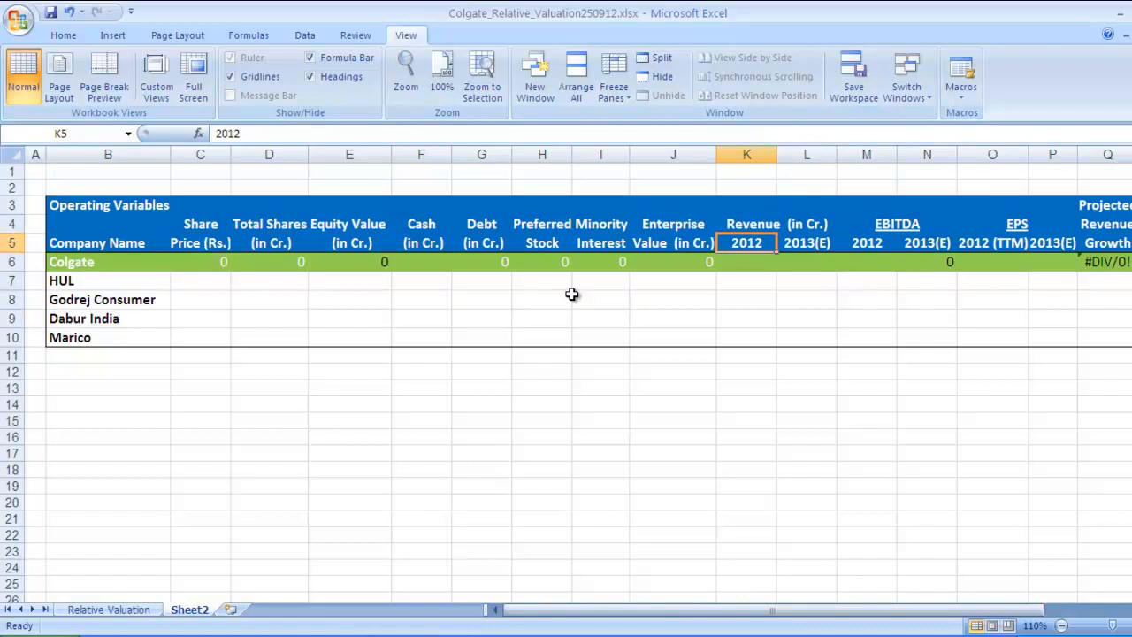
pyautogui.press('Right')
pyautogui.press('Right')
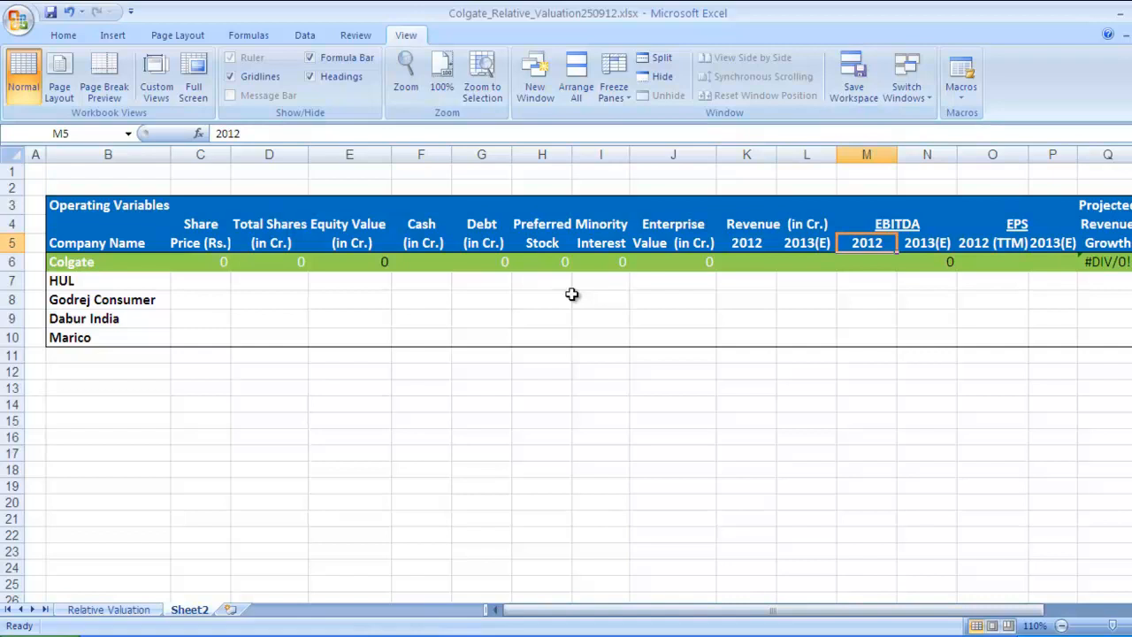
pyautogui.press('Right')
pyautogui.press('Right')
pyautogui.press('Right')
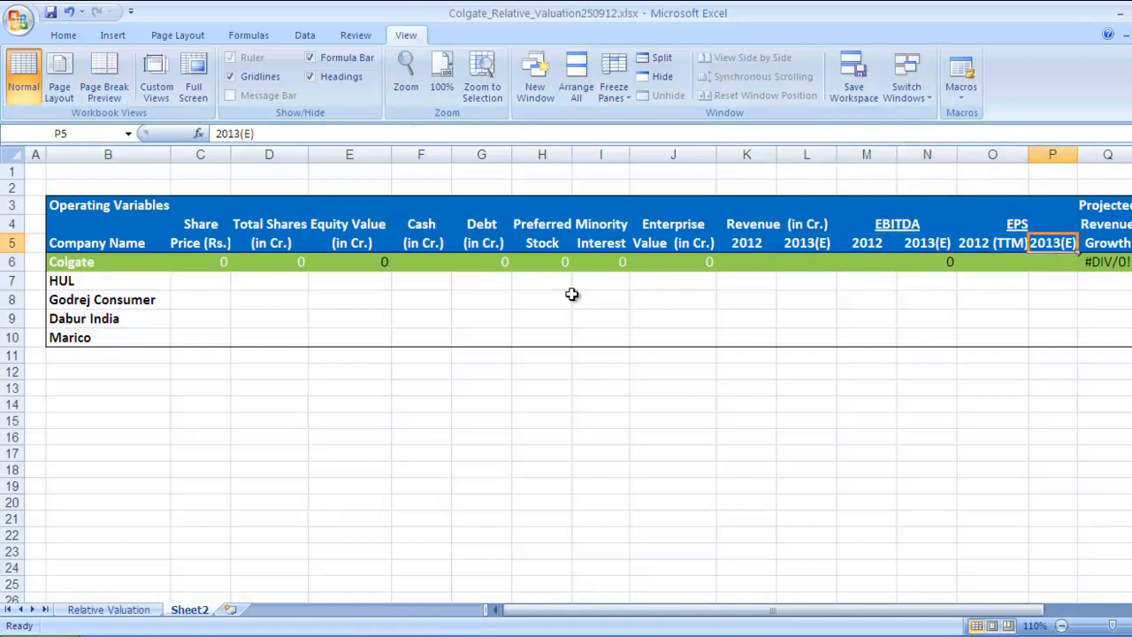
pyautogui.press('Up')
pyautogui.press('Right')
pyautogui.press('Down')
pyautogui.press('Down')
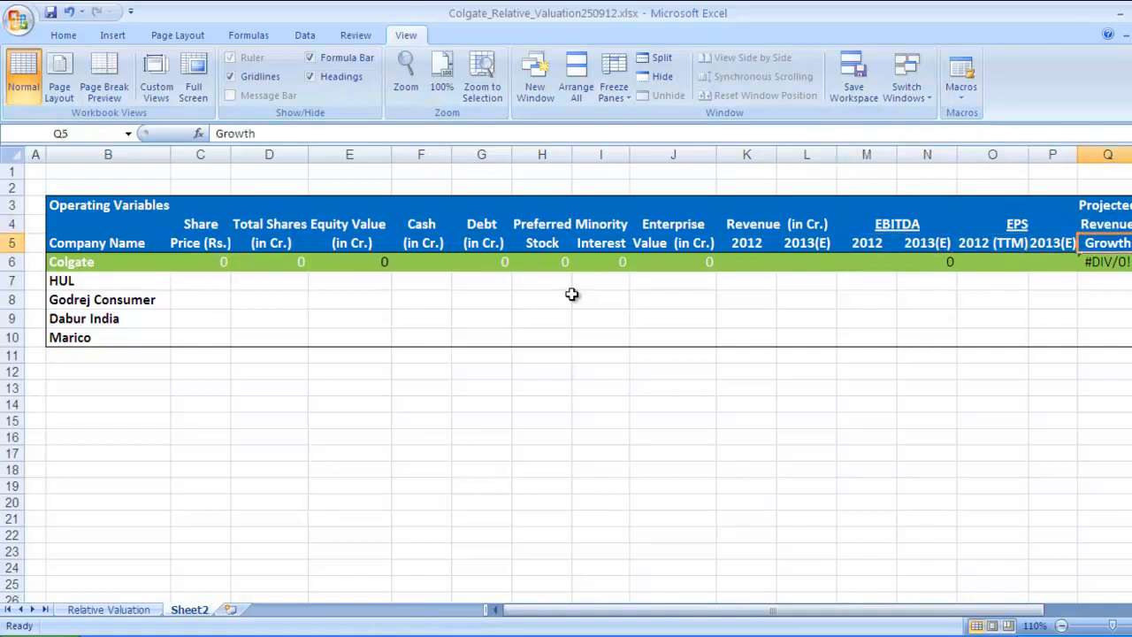
pyautogui.press('Up')
pyautogui.press('Right')
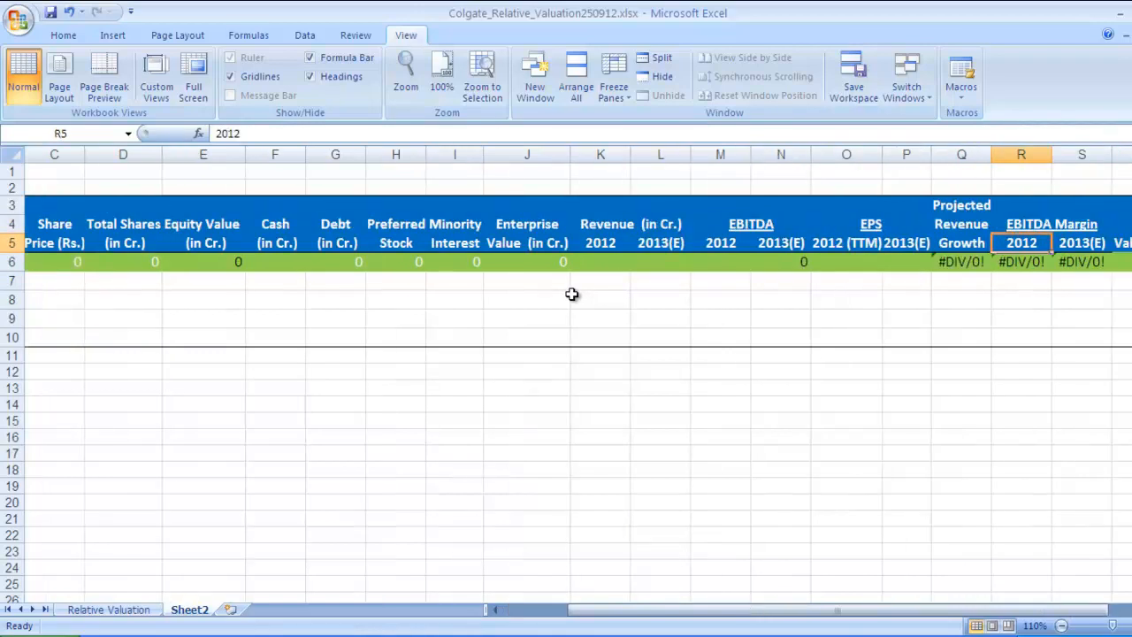
pyautogui.press('Right')
pyautogui.press('Right')
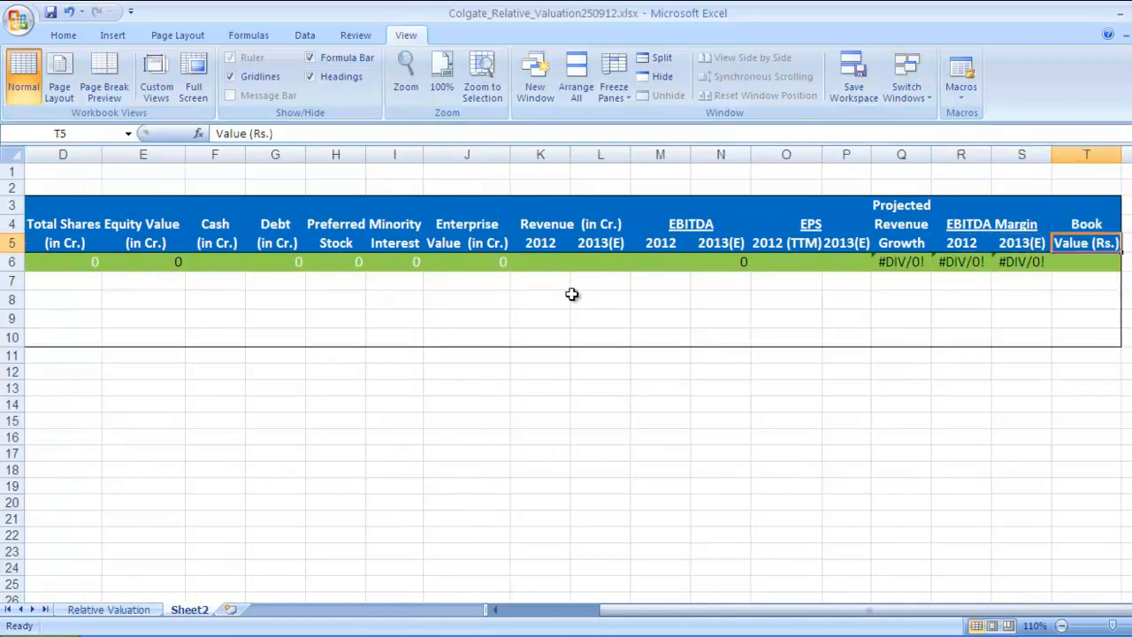
# - Return to the Colgate row and select its Share Price cell, C6
pyautogui.press('Left')
pyautogui.press('Left')
pyautogui.press('Left')
pyautogui.press('Left')
pyautogui.press('Left')
pyautogui.press('Left')
pyautogui.press('Left')
pyautogui.press('Left')
pyautogui.press('Left')
pyautogui.press('Left')
pyautogui.press('Left')
pyautogui.press('Left')
pyautogui.press('Left')
pyautogui.press('Left')
pyautogui.press('Left')
pyautogui.press('Left')
pyautogui.press('Left')
pyautogui.press('Left')
pyautogui.press('Left')
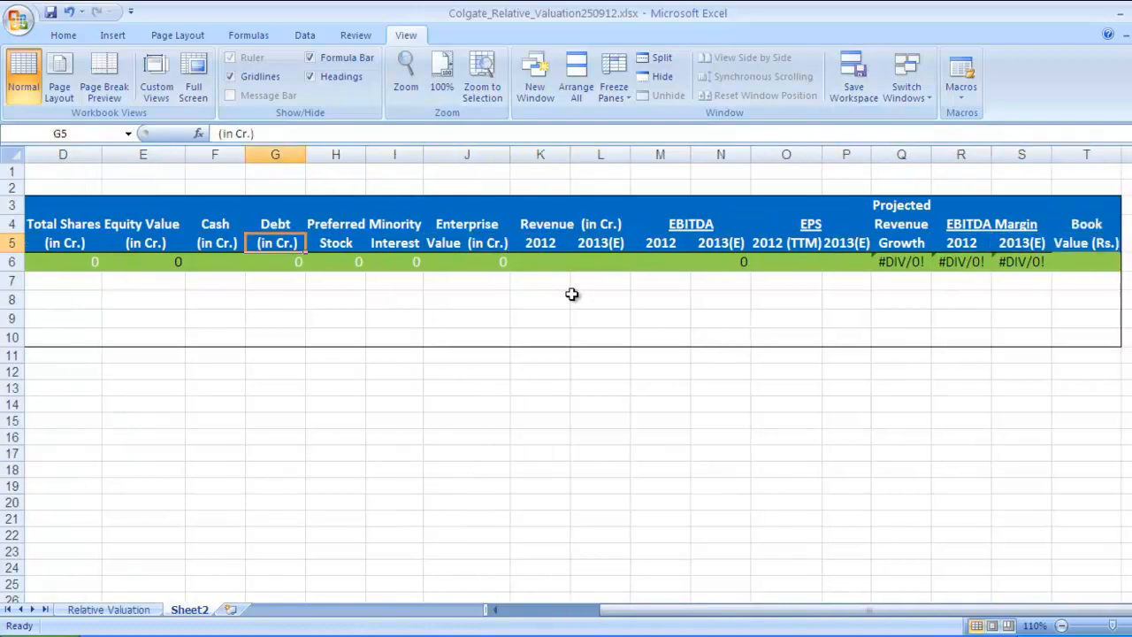
pyautogui.press('Down')
pyautogui.press('Down')
pyautogui.press('Up')
pyautogui.press('Right')
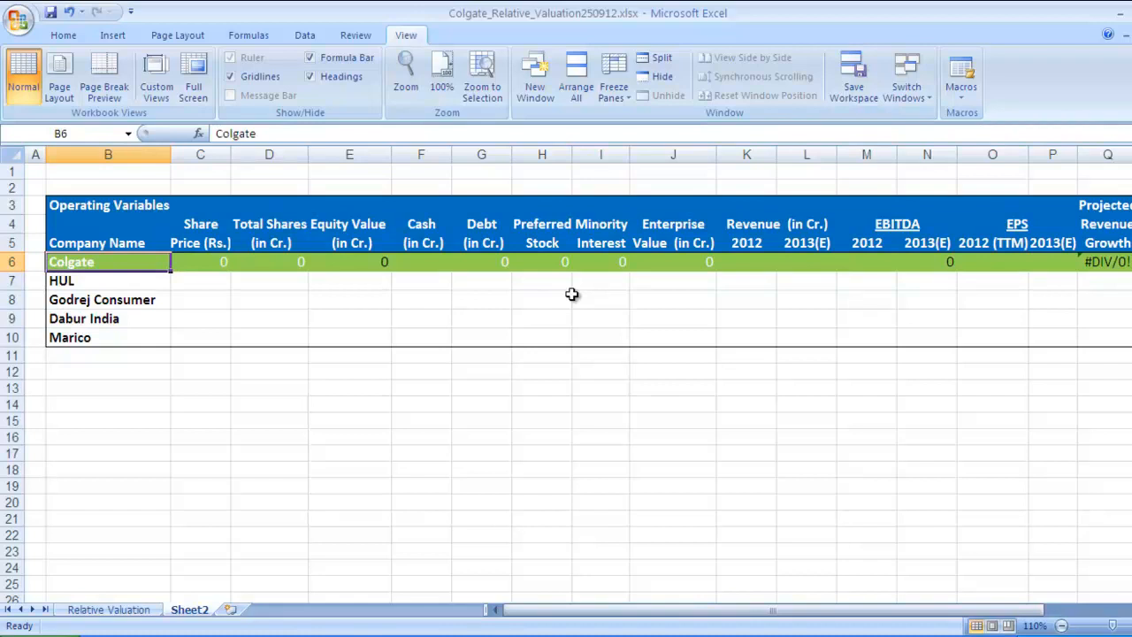
pyautogui.press('Right')
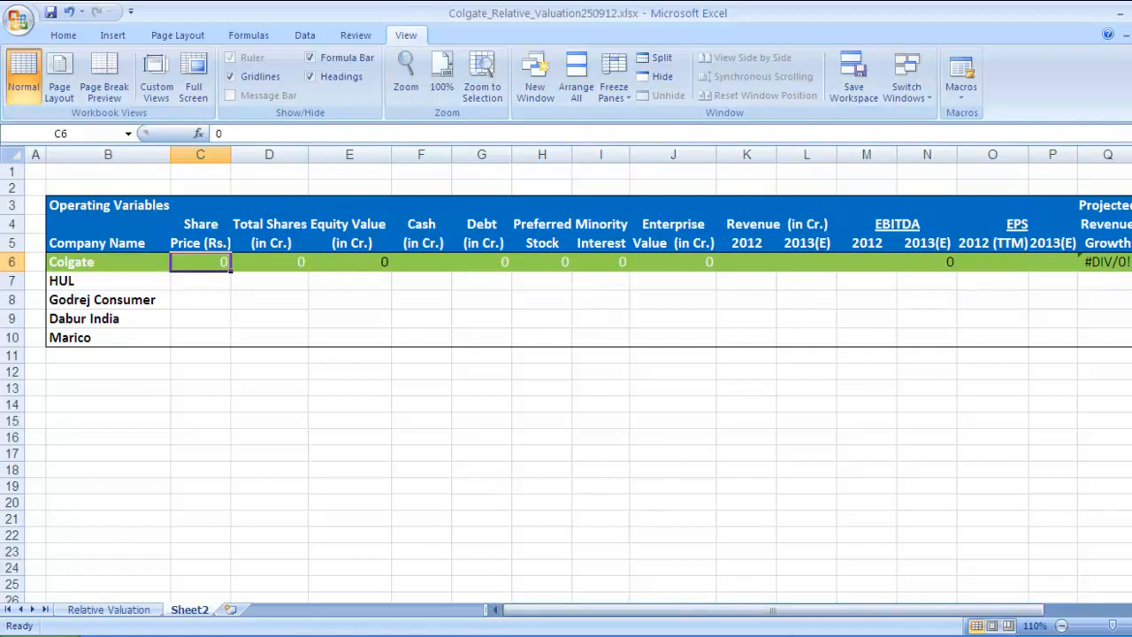
# - Switch to Firefox and open the website MONEYCONTROL.COM in place of the Google page
pyautogui.hotkey('alt', 'Tab')
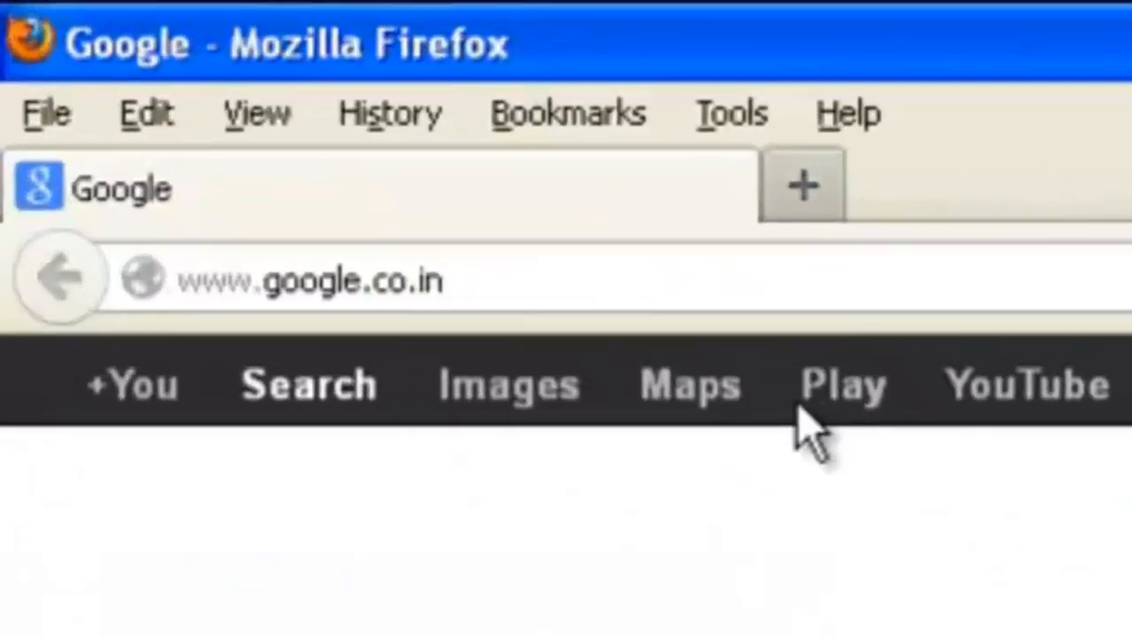
pyautogui.click(160, 80)
pyautogui.moveTo(566, 282); pyautogui.dragTo(10, 298)
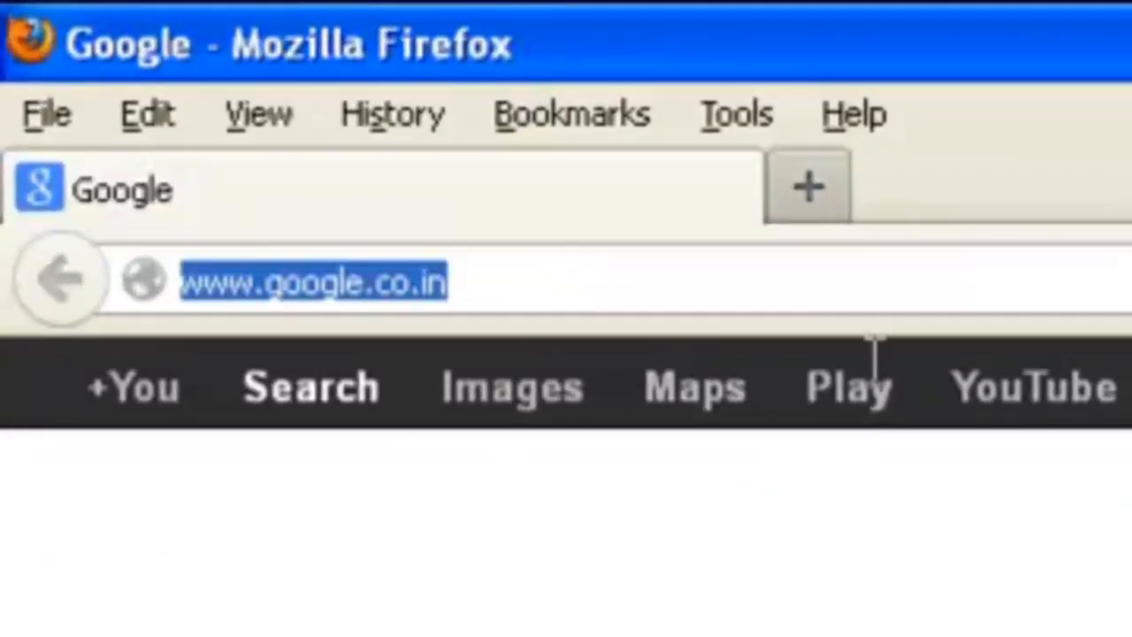
pyautogui.press('BackSpace')
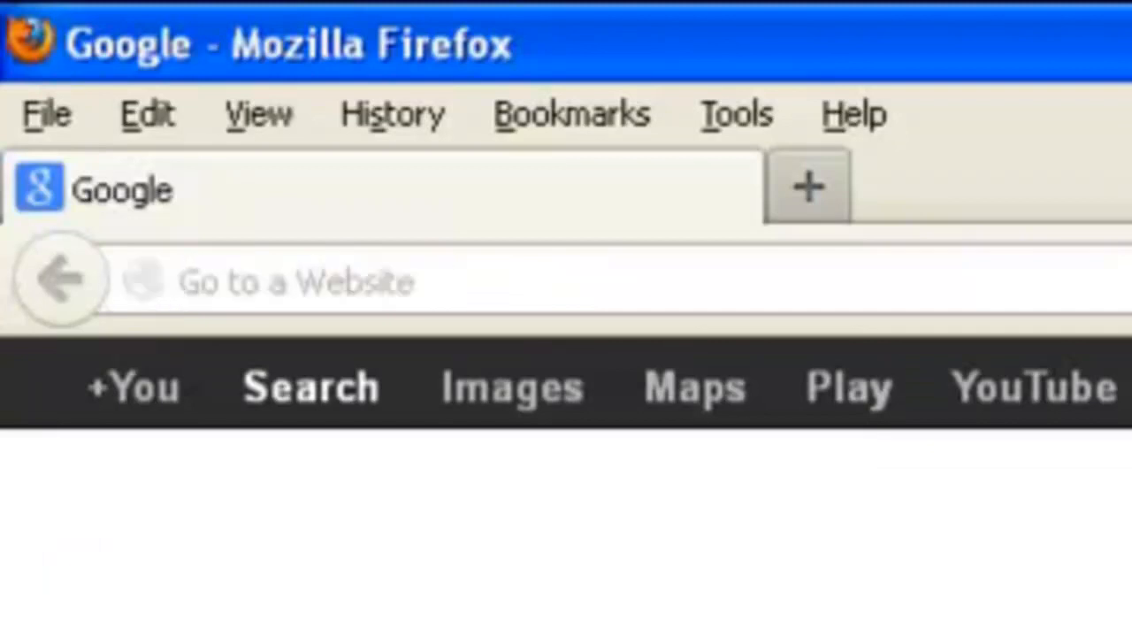
pyautogui.write('MONEYC')
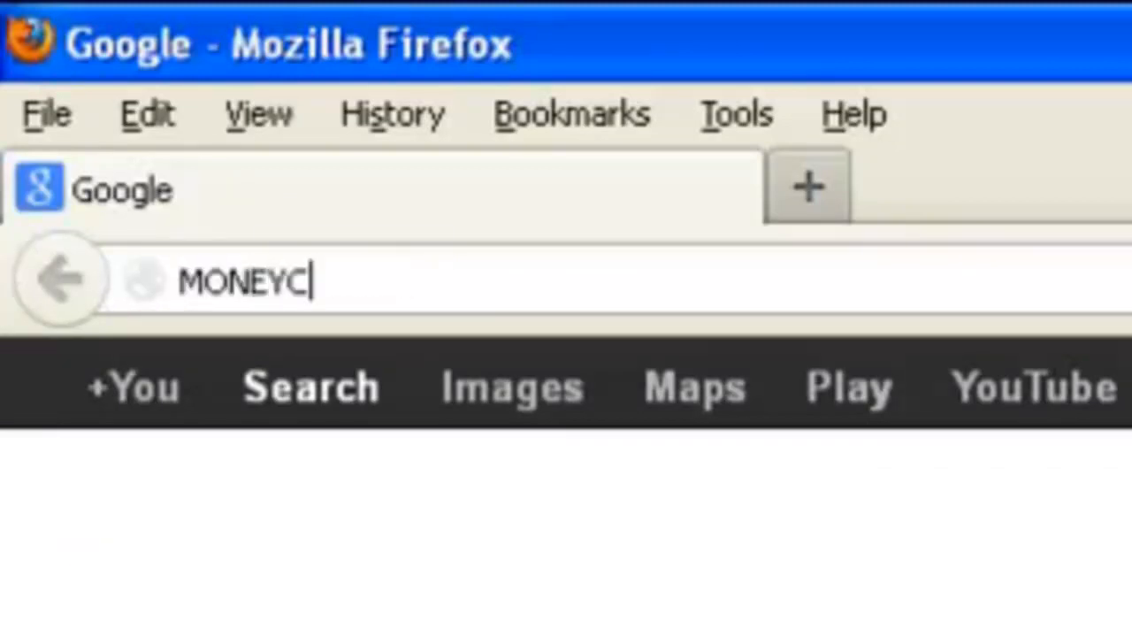
pyautogui.write('ONTR')
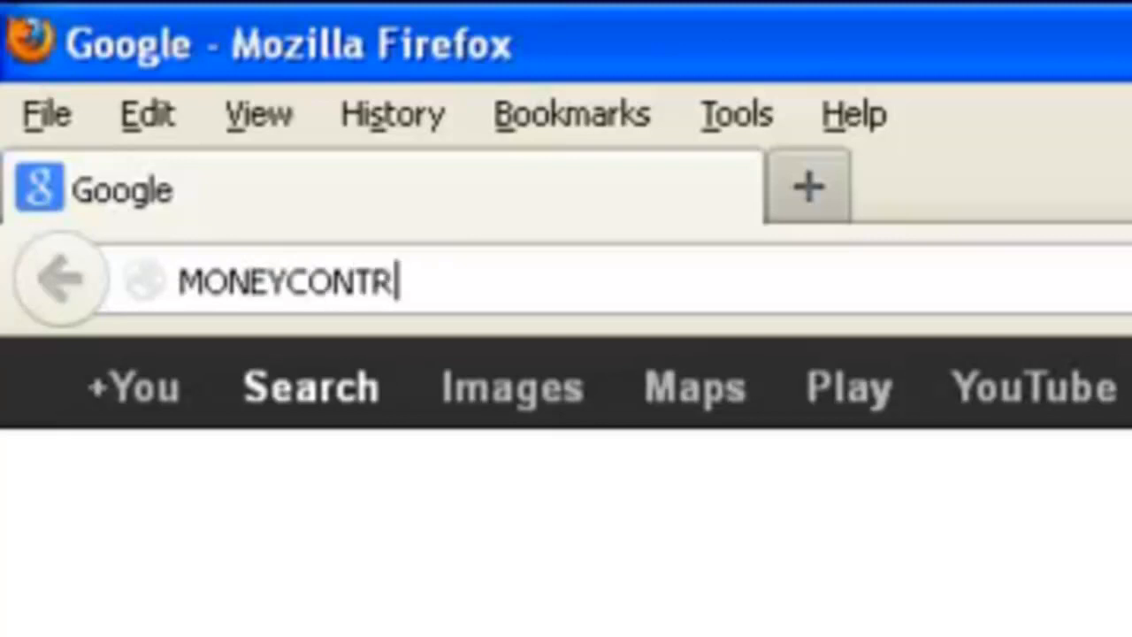
pyautogui.write('OL.COM')
pyautogui.press('Return')
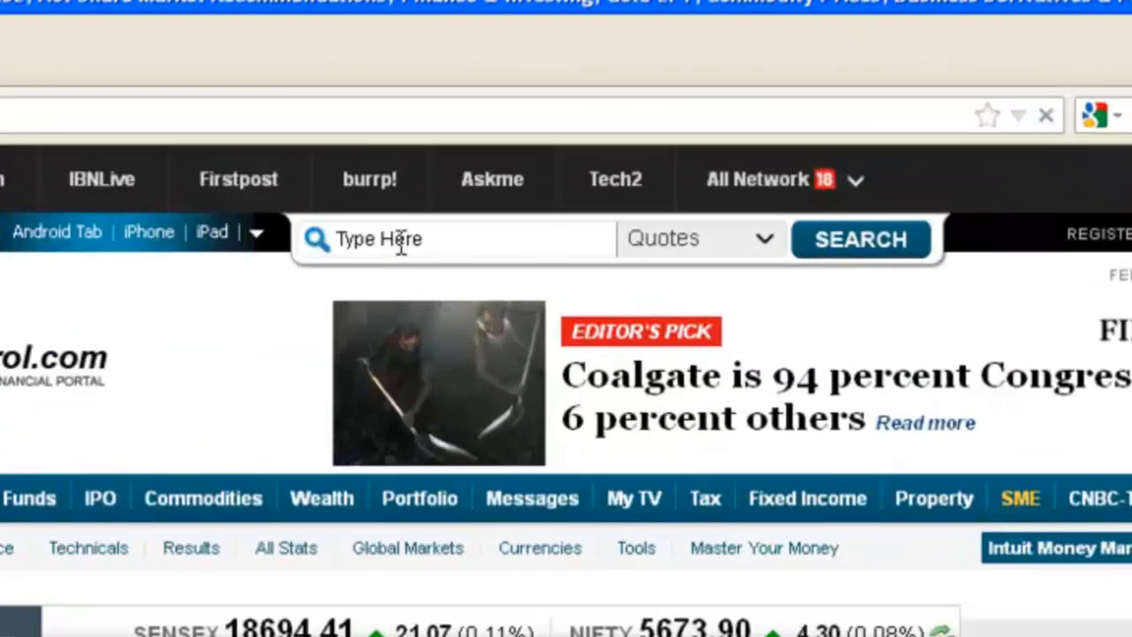
# - Search the site's quotes for "colgate" and open the Colgate Palmolive (India) stock page
pyautogui.click(602, 138)
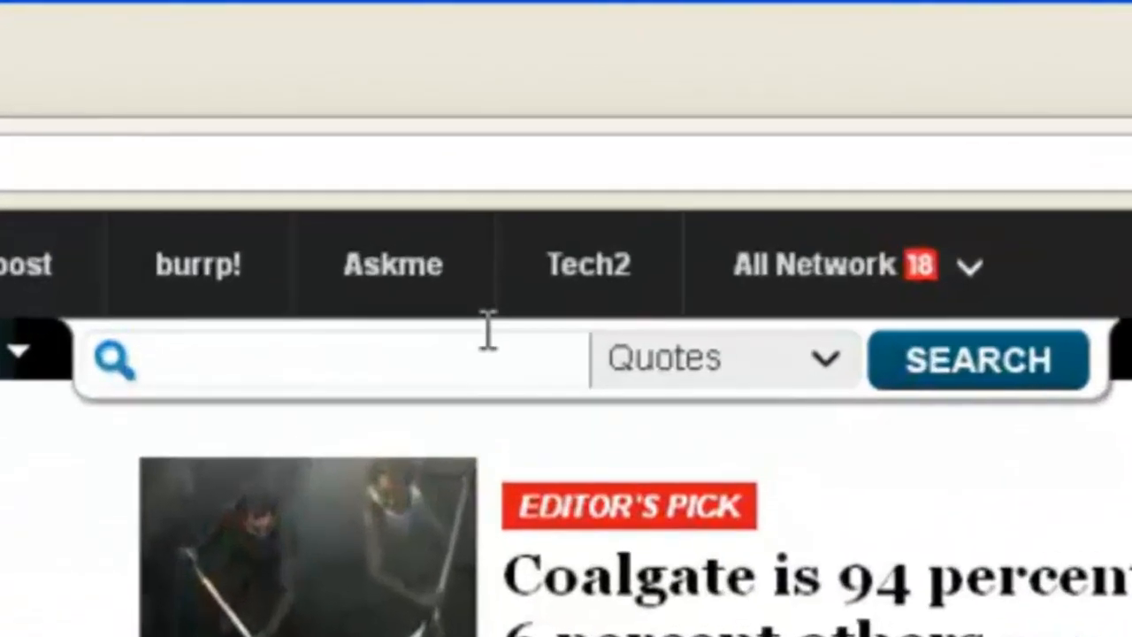
pyautogui.write('col')
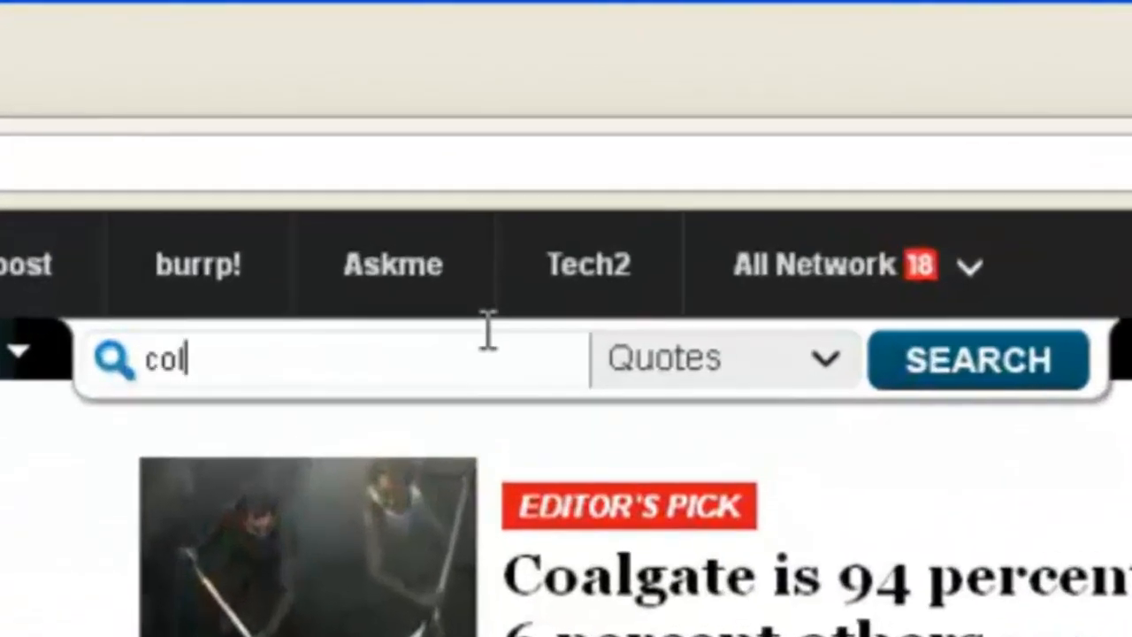
pyautogui.write('gate')
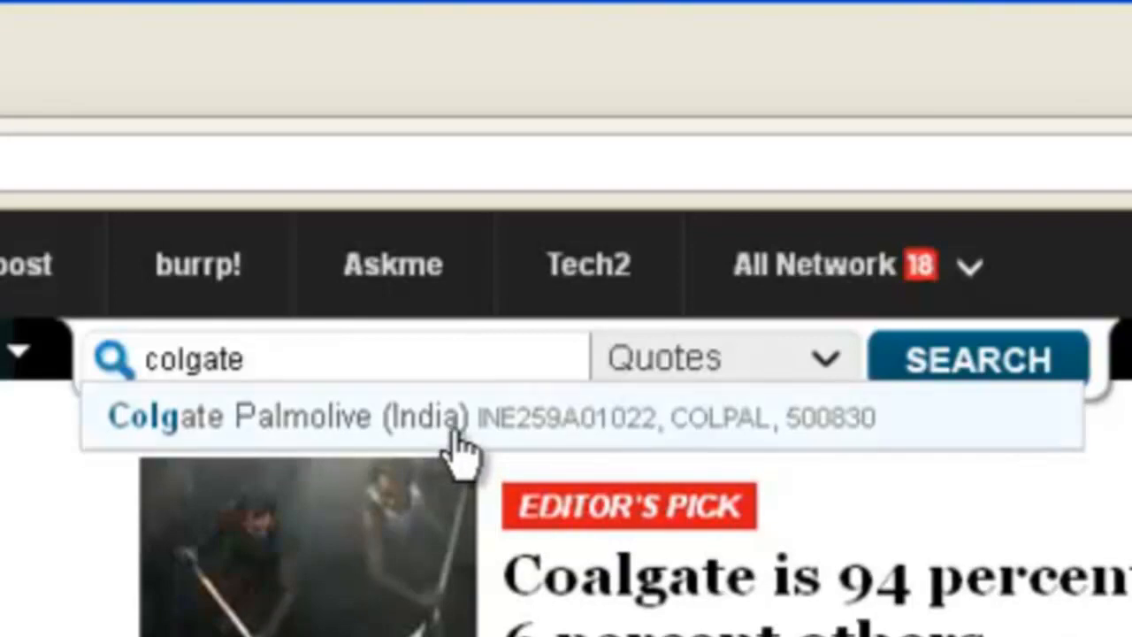
pyautogui.click(455, 432)
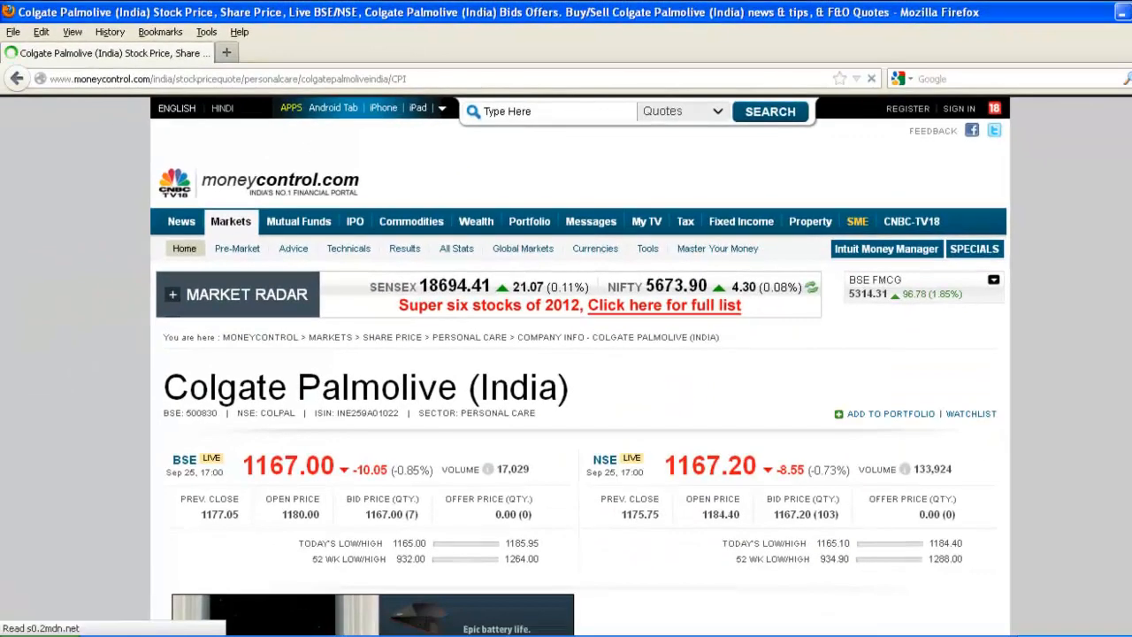
# - Check Colgate's BSE share price, enter 1167 in its Share Price cell in the Excel workbook, and select its Total Shares cell
pyautogui.hotkey('alt', 'Tab')
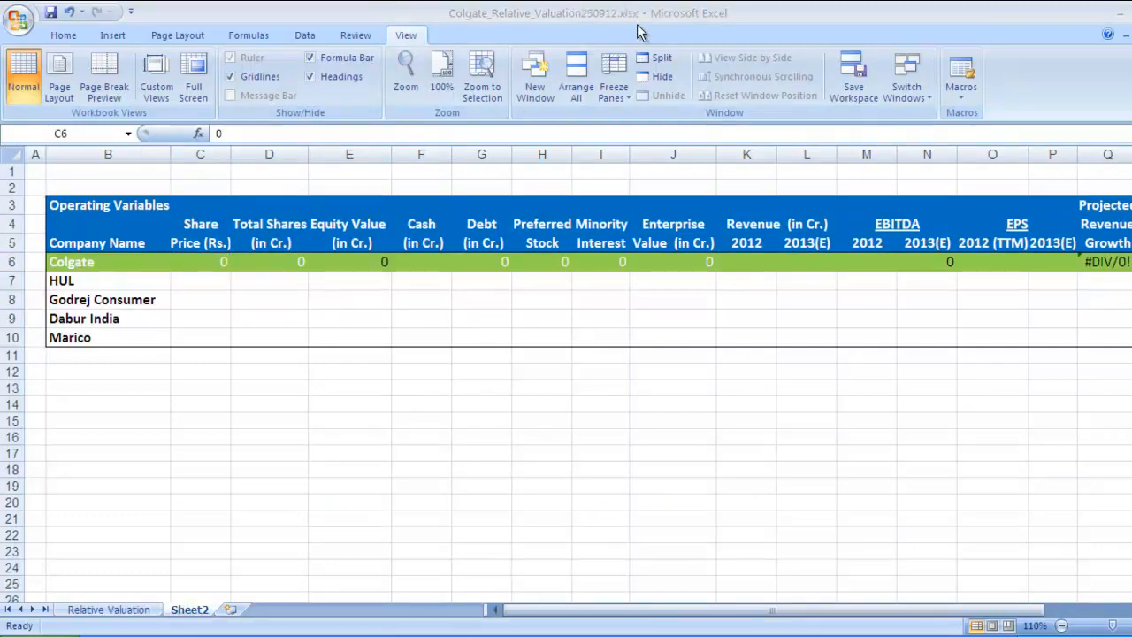
pyautogui.hotkey('alt', 'Tab')
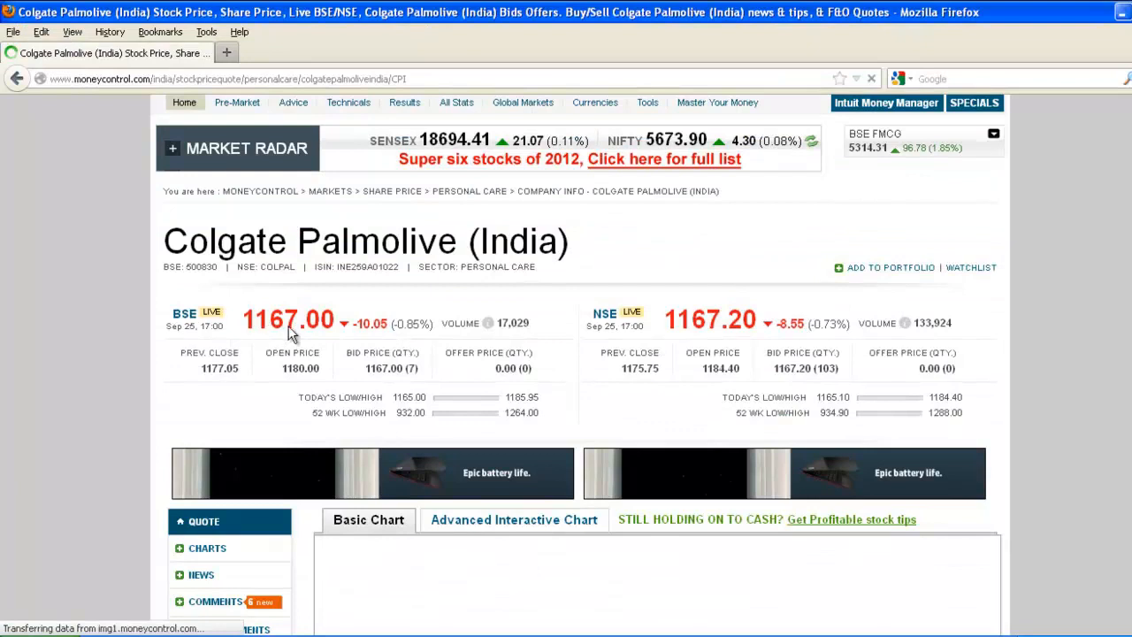
pyautogui.hotkey('alt', 'Tab')
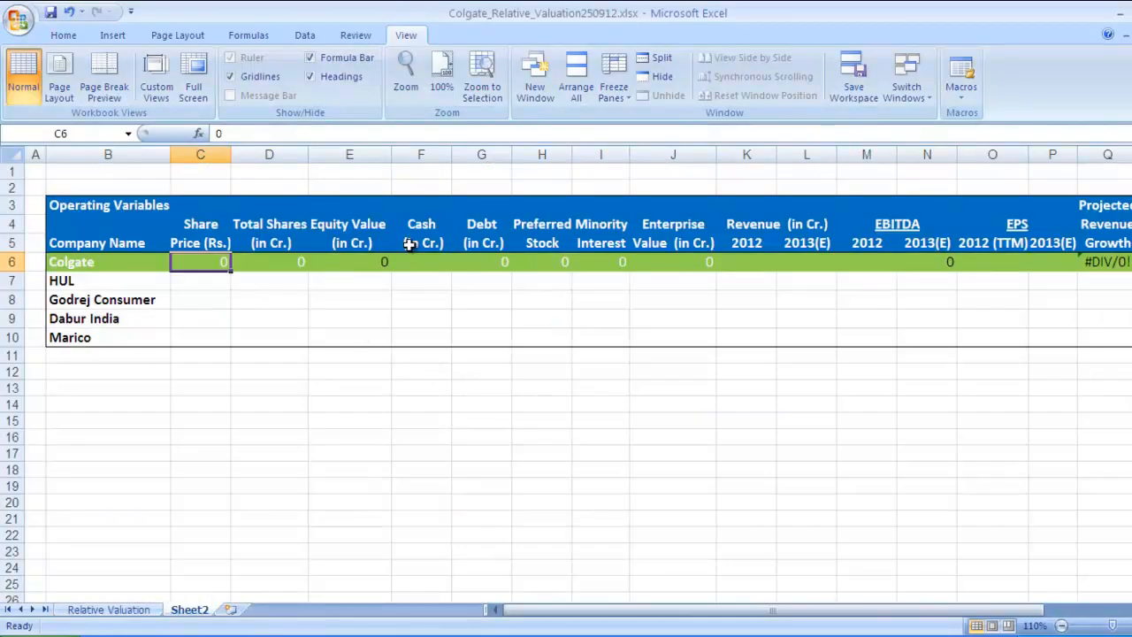
pyautogui.write('1167')
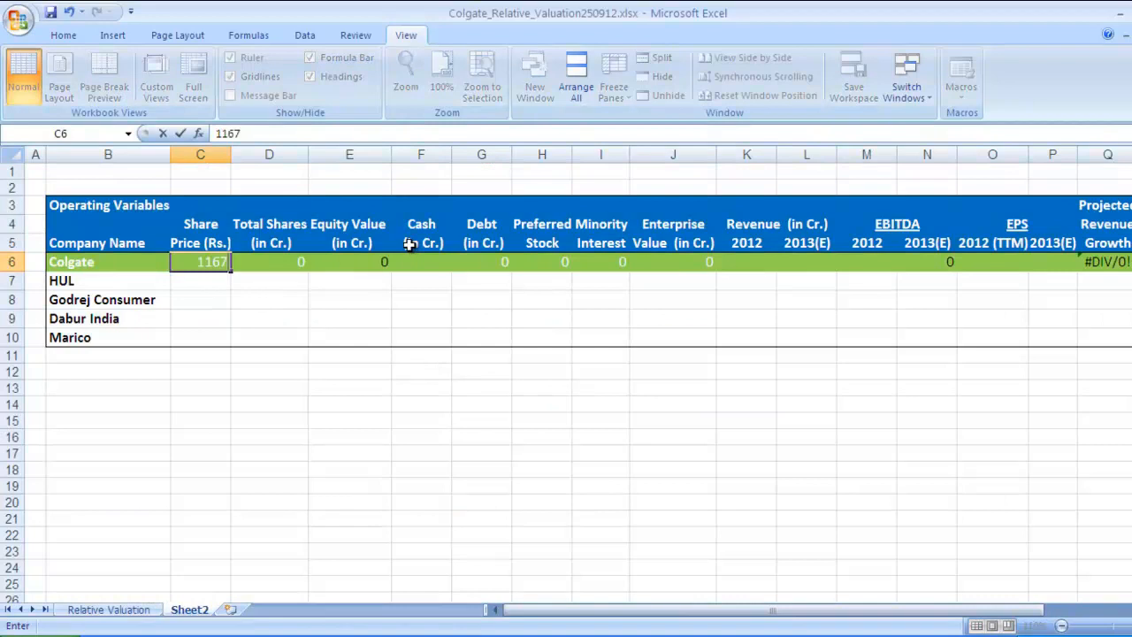
pyautogui.press('Return')
pyautogui.press('Up')
pyautogui.press('Right')
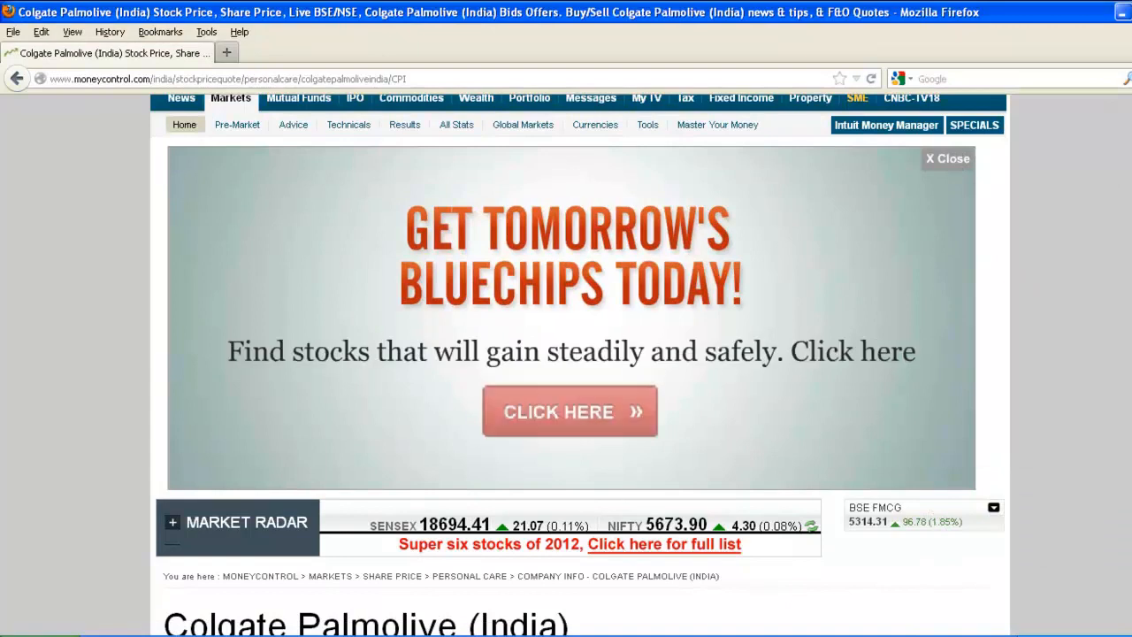
# - Close the expanded advertisement, collapse the Market Radar list, and open Colgate's Balance Sheet page
pyautogui.click(957, 163)
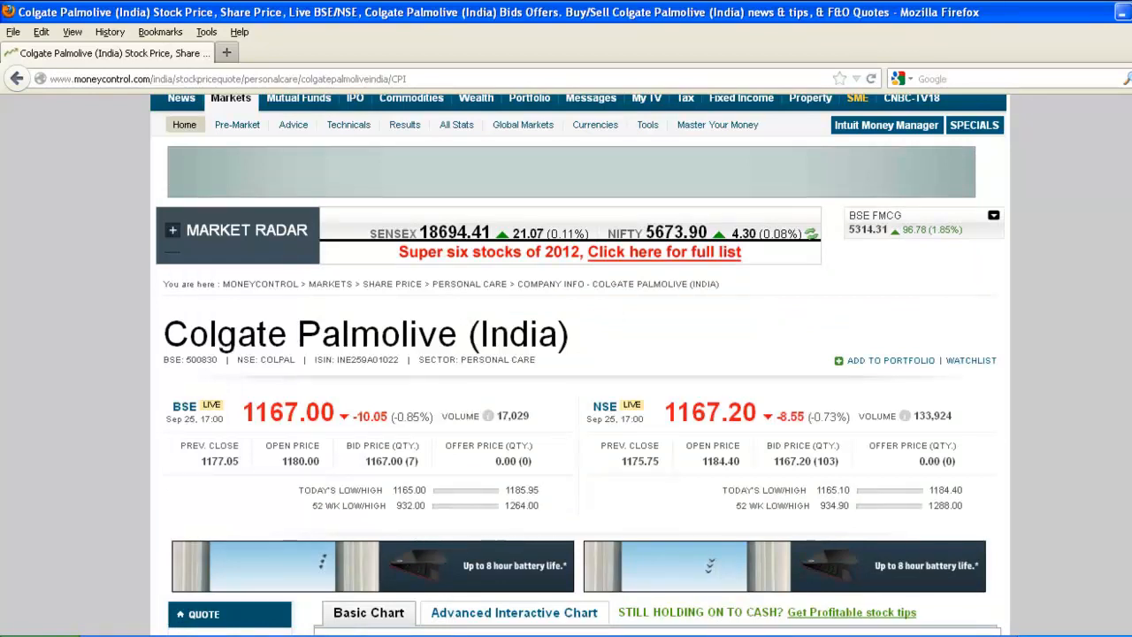
pyautogui.scroll(-5, 566, 371)
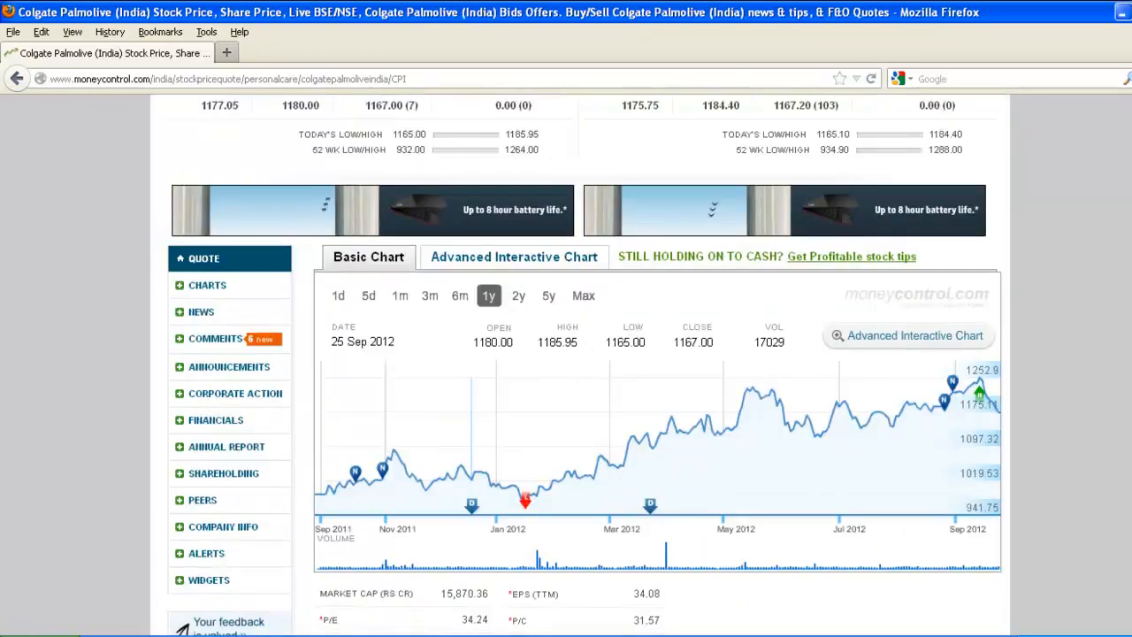
pyautogui.scroll(-2, 858, 283)
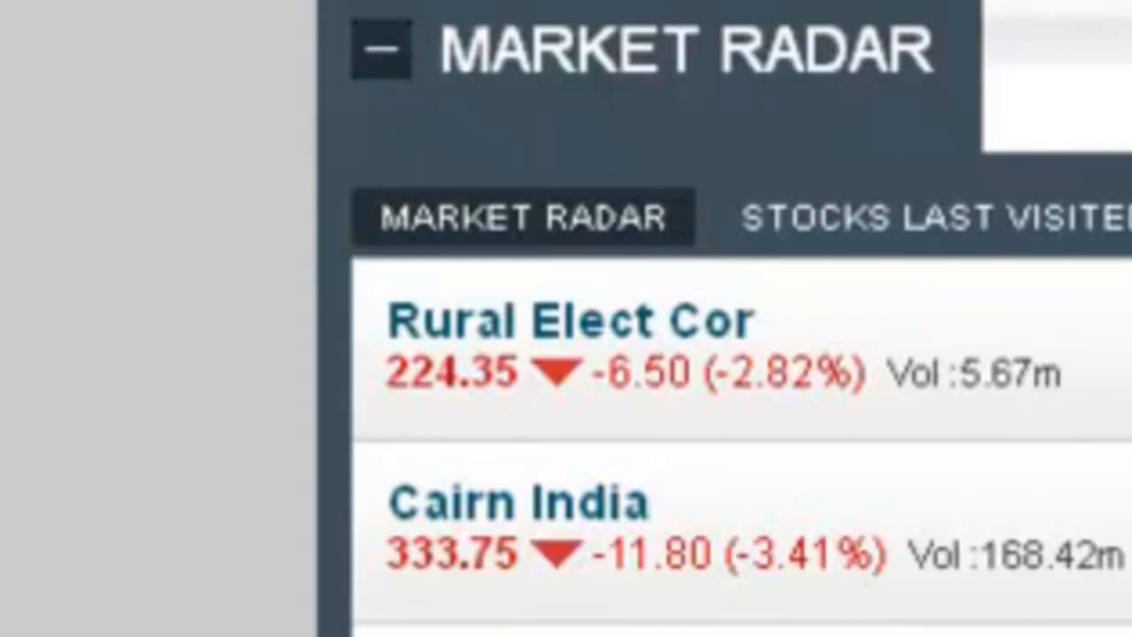
pyautogui.click(381, 49)
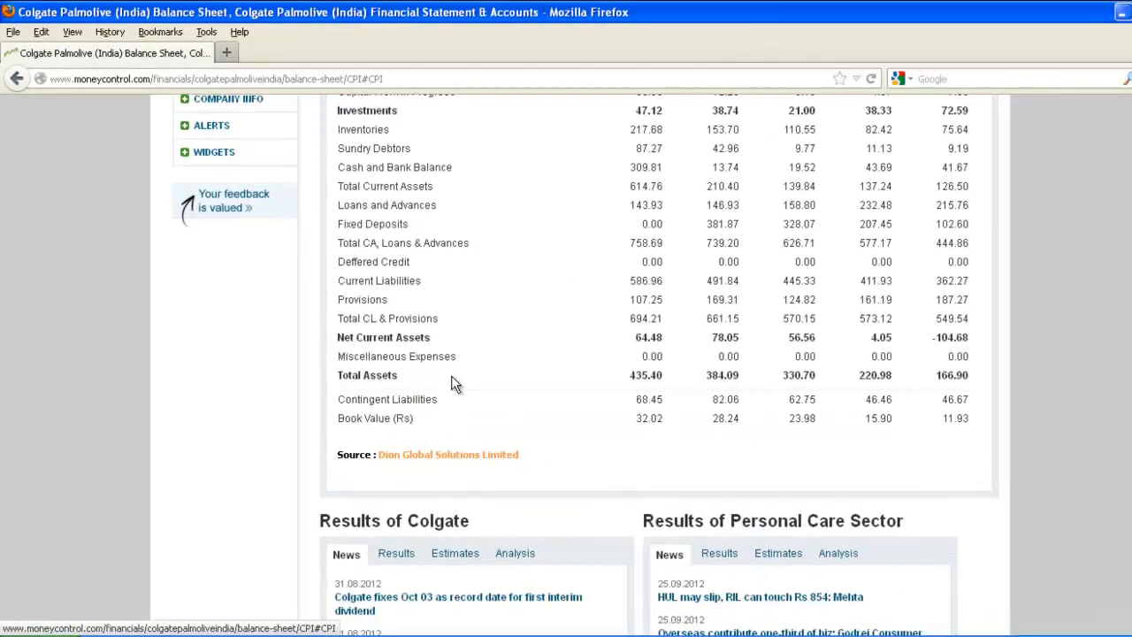
# - Open Colgate's Profit & Loss account and find the Mar '12 figure for Shares in issue (lakhs)
pyautogui.scroll(10, 586, 365)
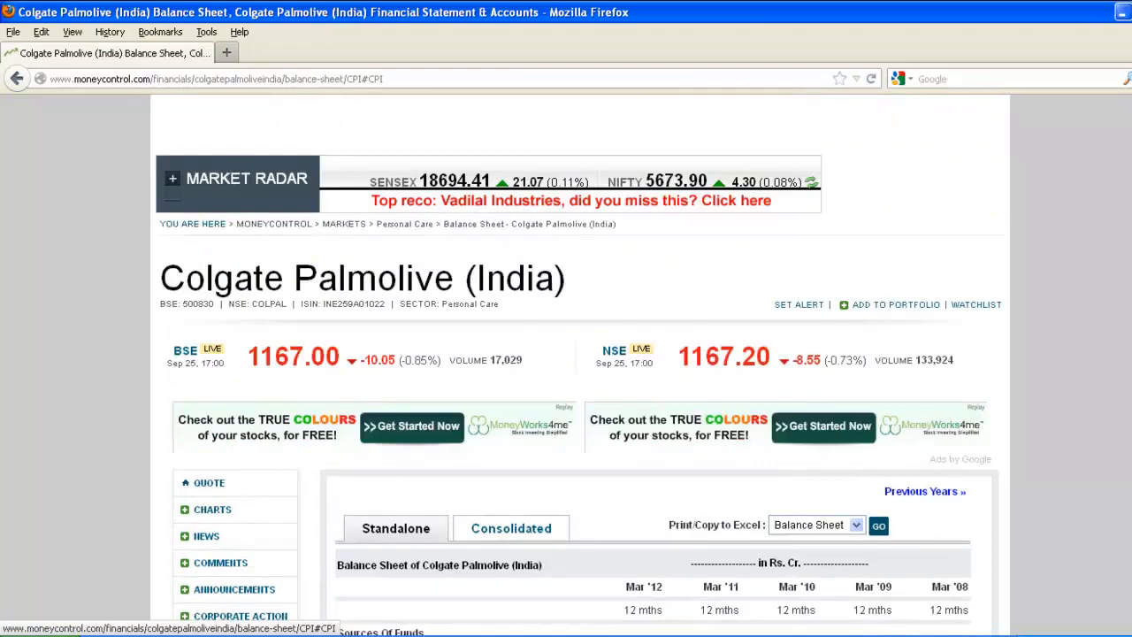
pyautogui.scroll(-6, 579, 364)
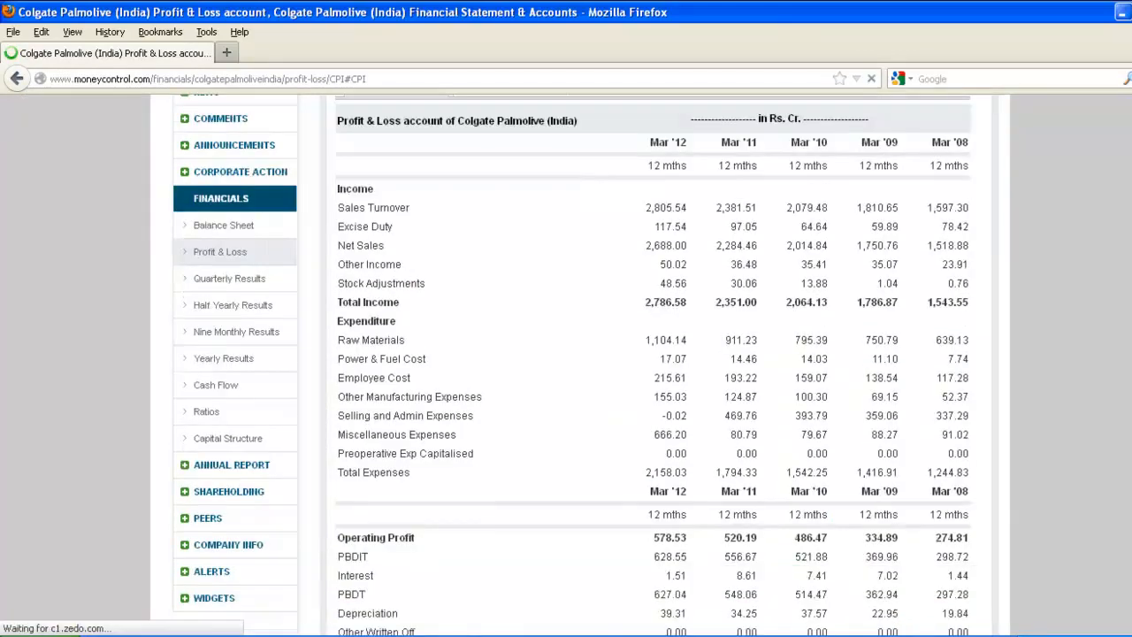
pyautogui.scroll(-5, 566, 362)
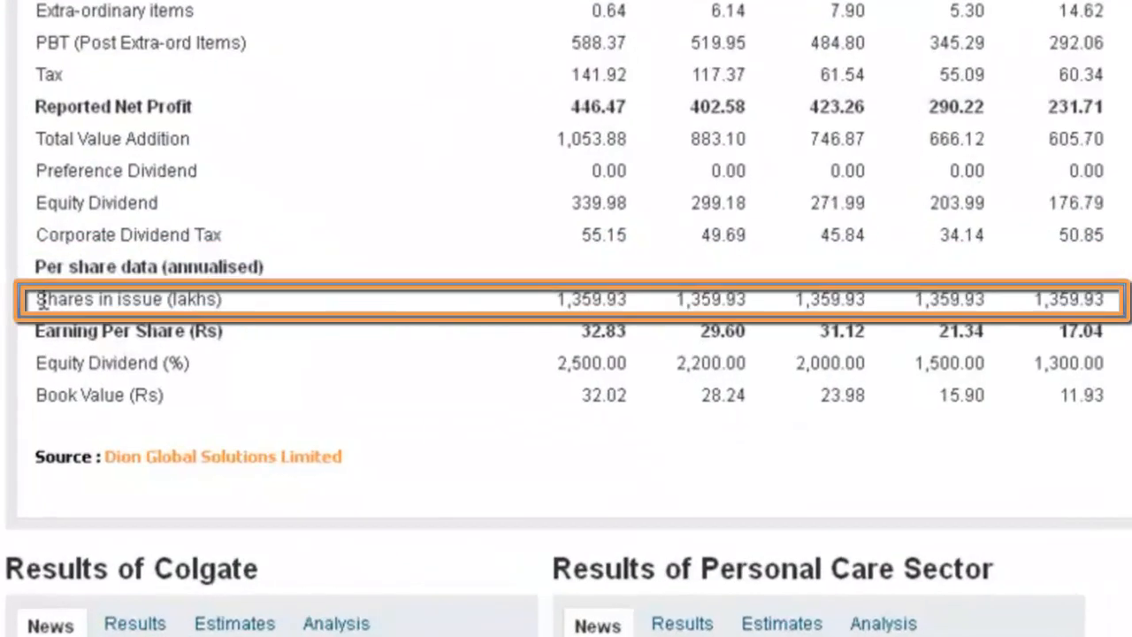
pyautogui.moveTo(118, 320); pyautogui.dragTo(239, 320)
pyautogui.scroll(-3, 328, 303)
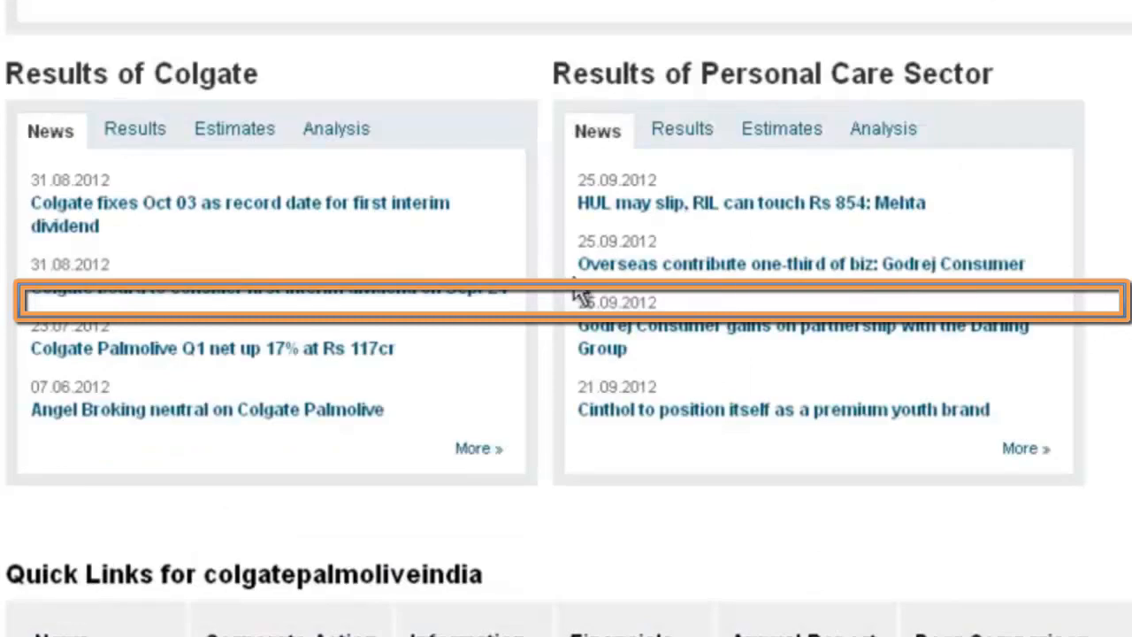
pyautogui.scroll(2, 566, 354)
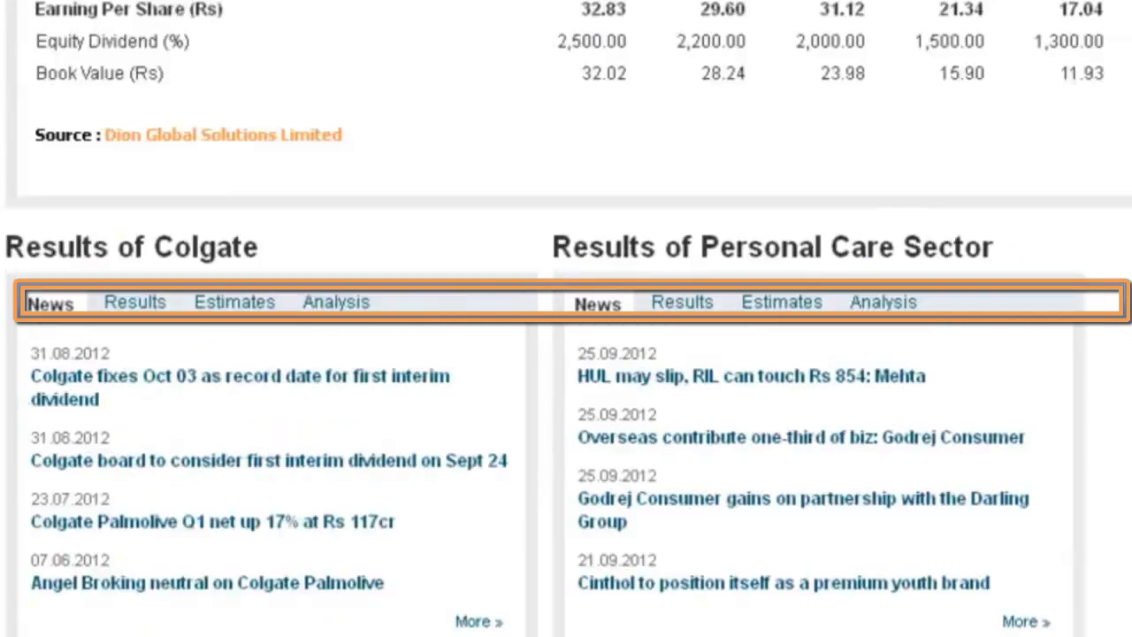
pyautogui.scroll(8, 565, 354)
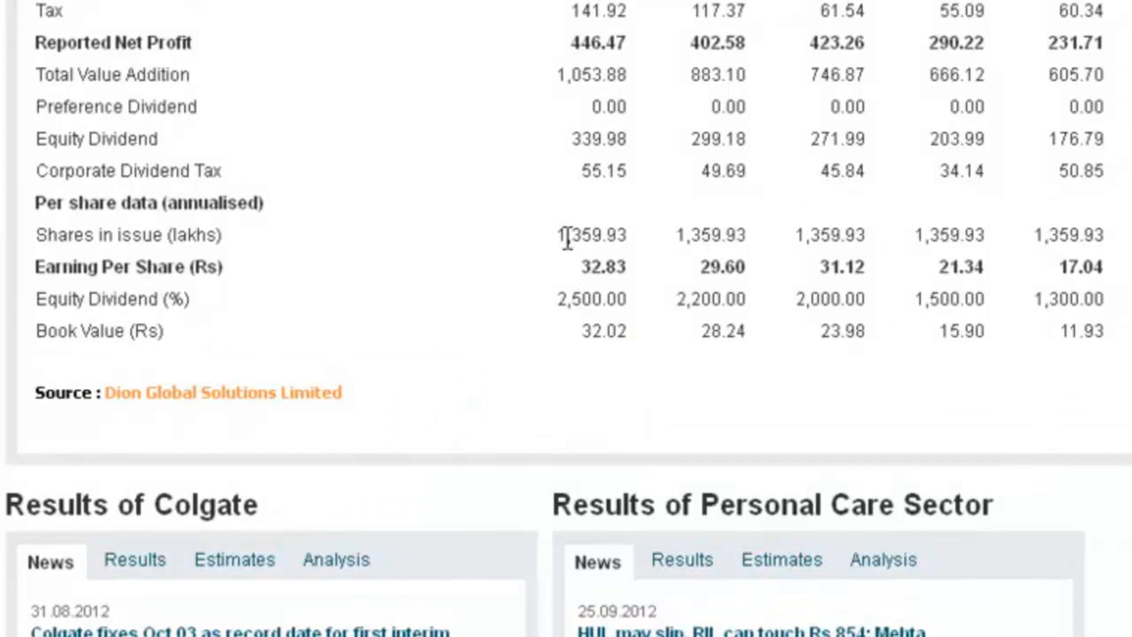
pyautogui.moveTo(567, 234); pyautogui.dragTo(633, 258)
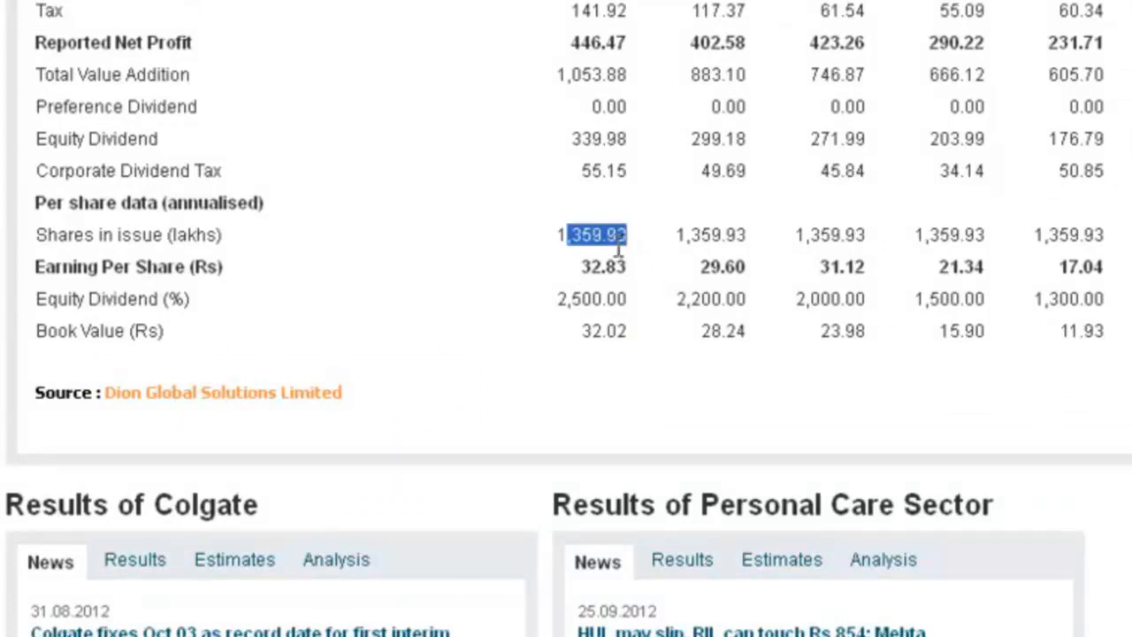
pyautogui.click(595, 267)
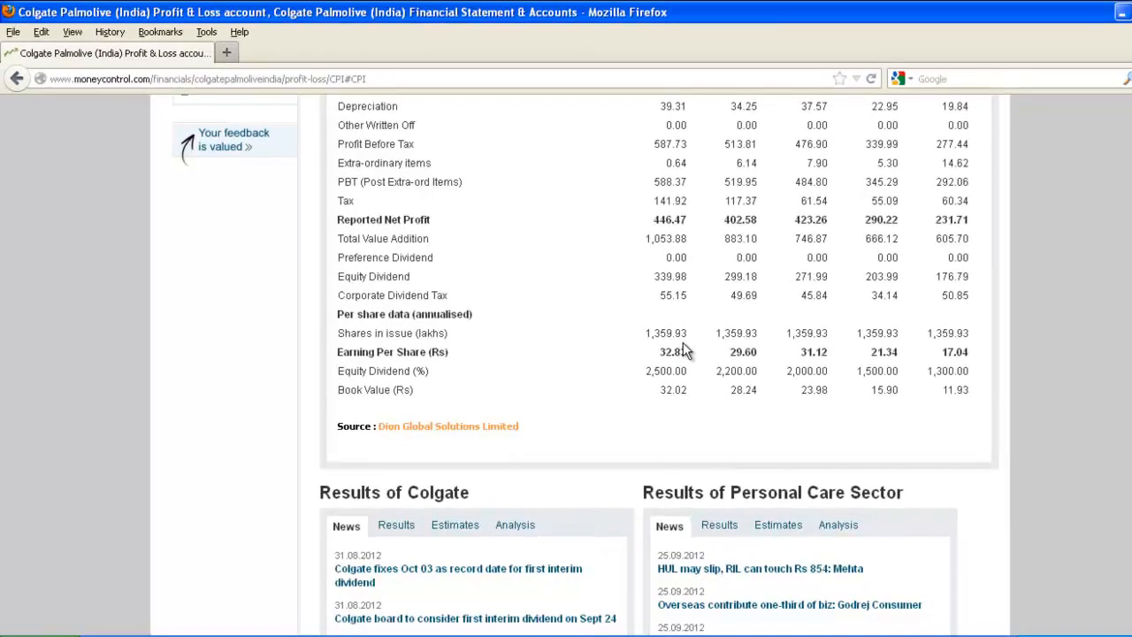
# - Switch to the Excel workbook and enter 13.6 in Colgate's Total Shares (in Cr.) cell, D6
pyautogui.hotkey('alt', 'Tab')
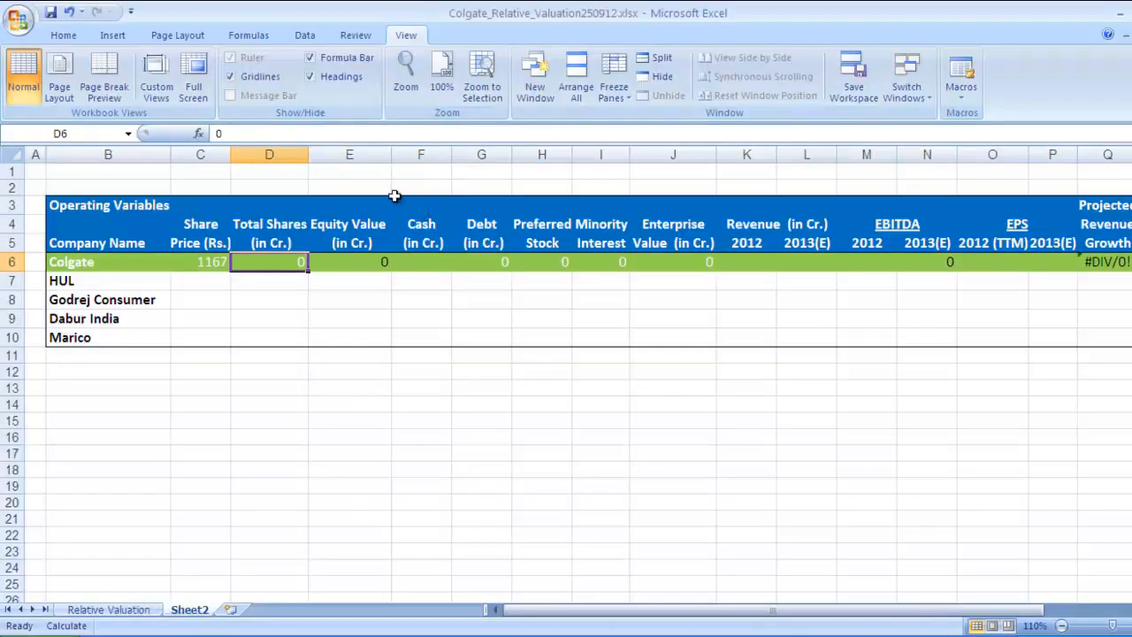
pyautogui.write('13.6')
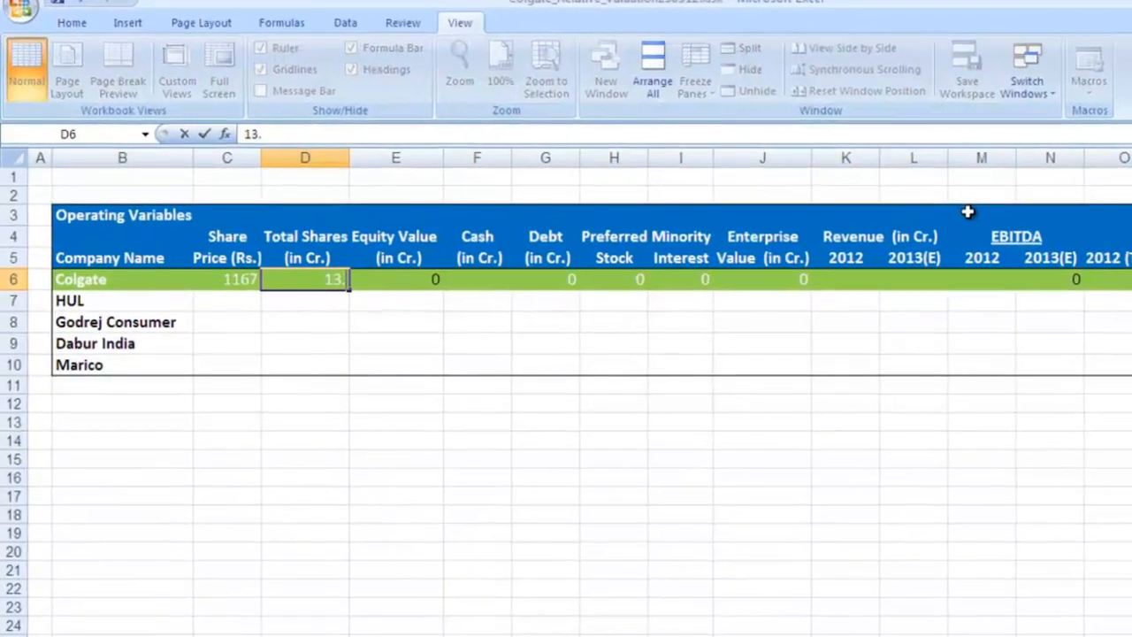
pyautogui.write('0')
pyautogui.press('Return')
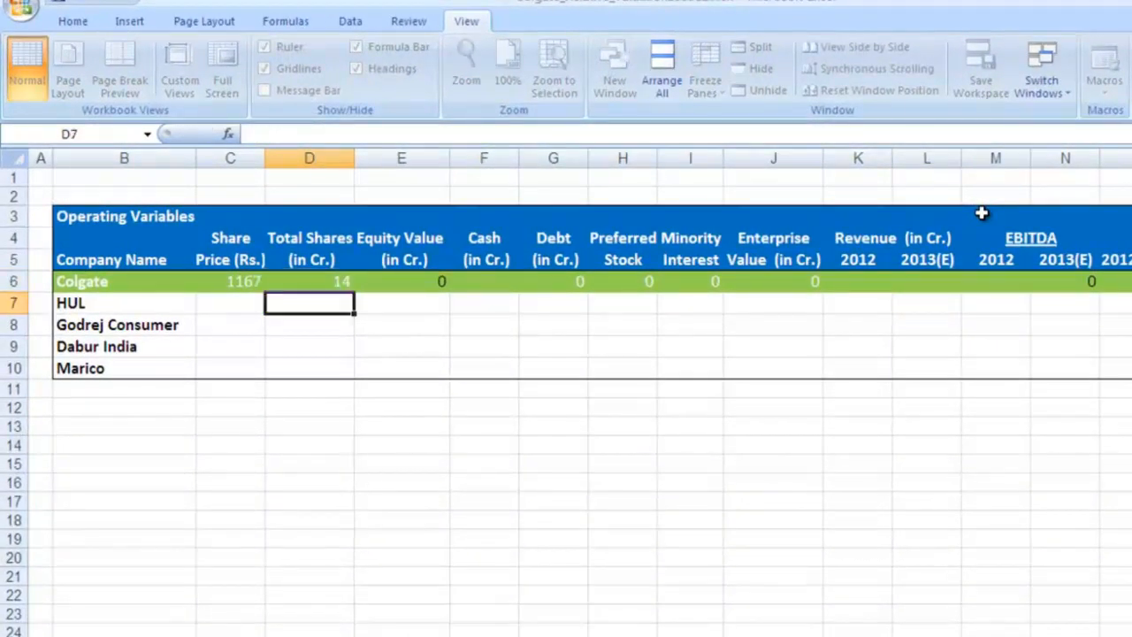
# - Check Colgate's Equity Value formula against its Share Price and Total Shares cells, and select the Cash cell, F6
pyautogui.press('Right')
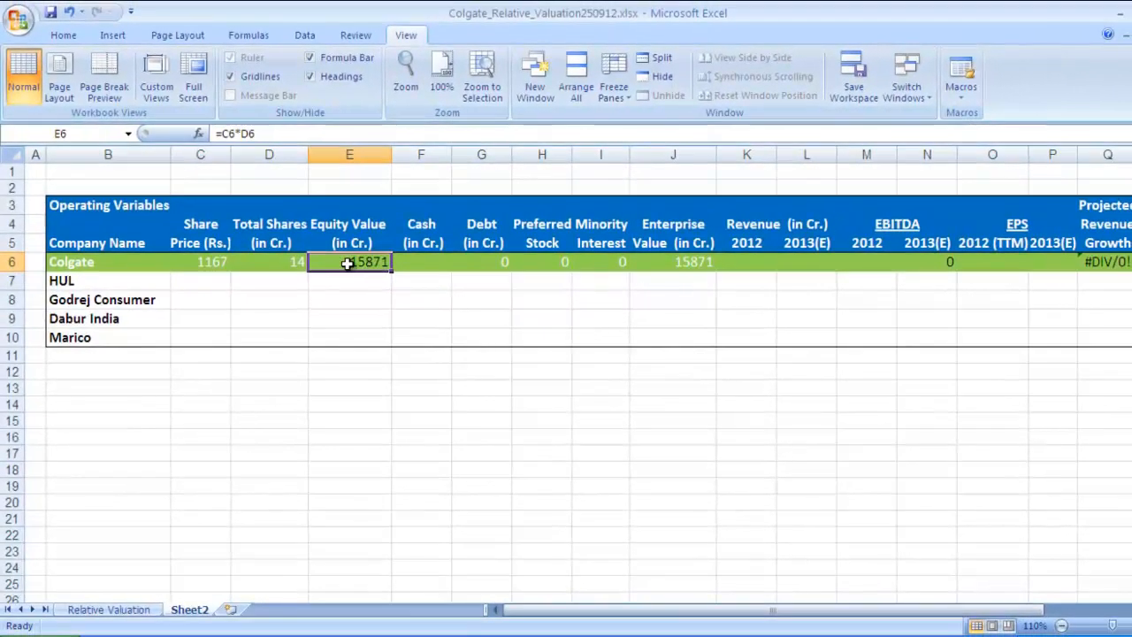
pyautogui.click(226, 288)
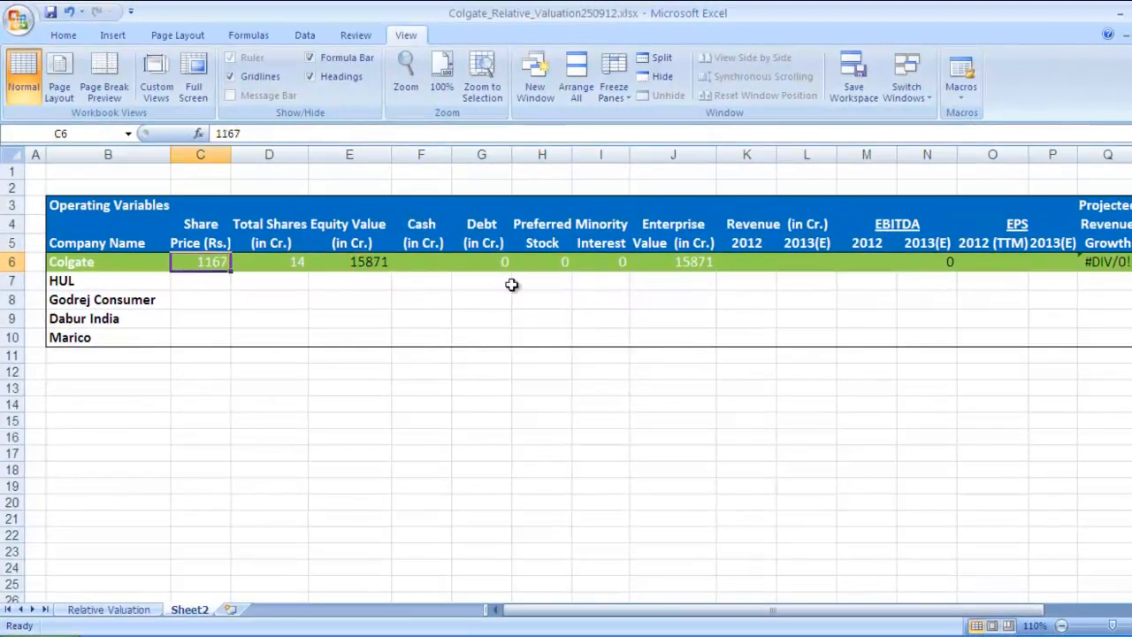
pyautogui.press('Right')
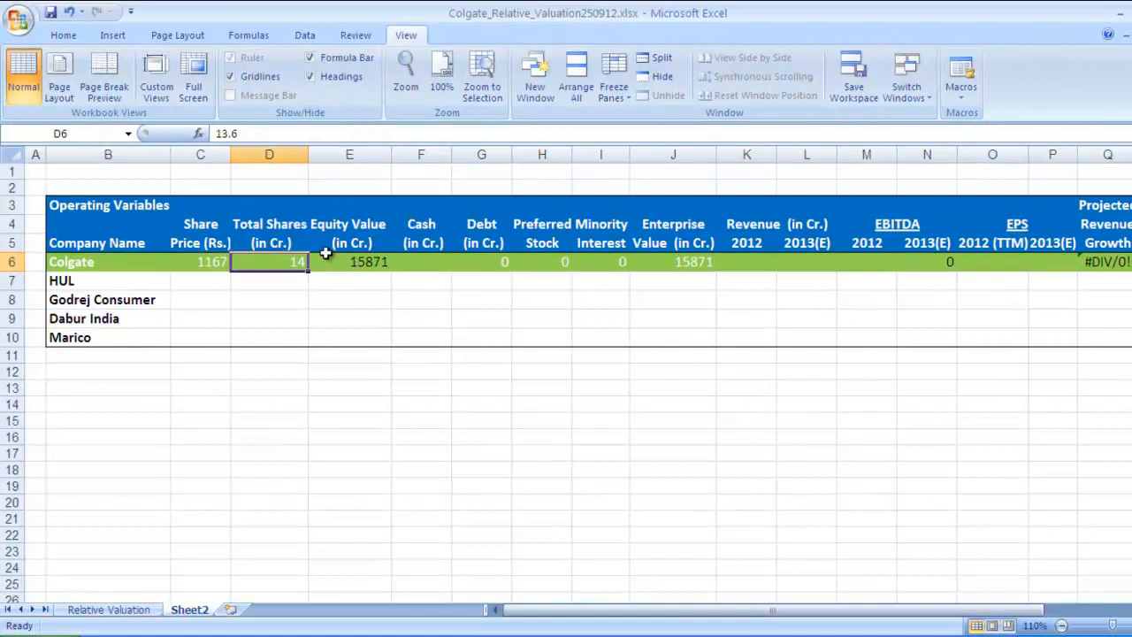
pyautogui.click(332, 260)
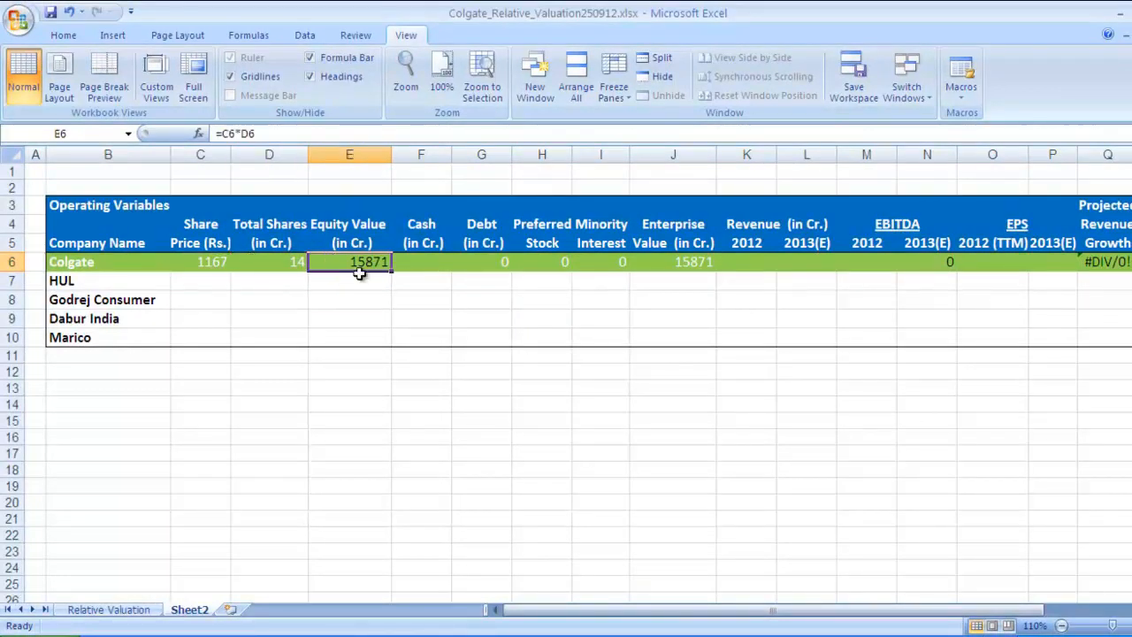
pyautogui.click(430, 262)
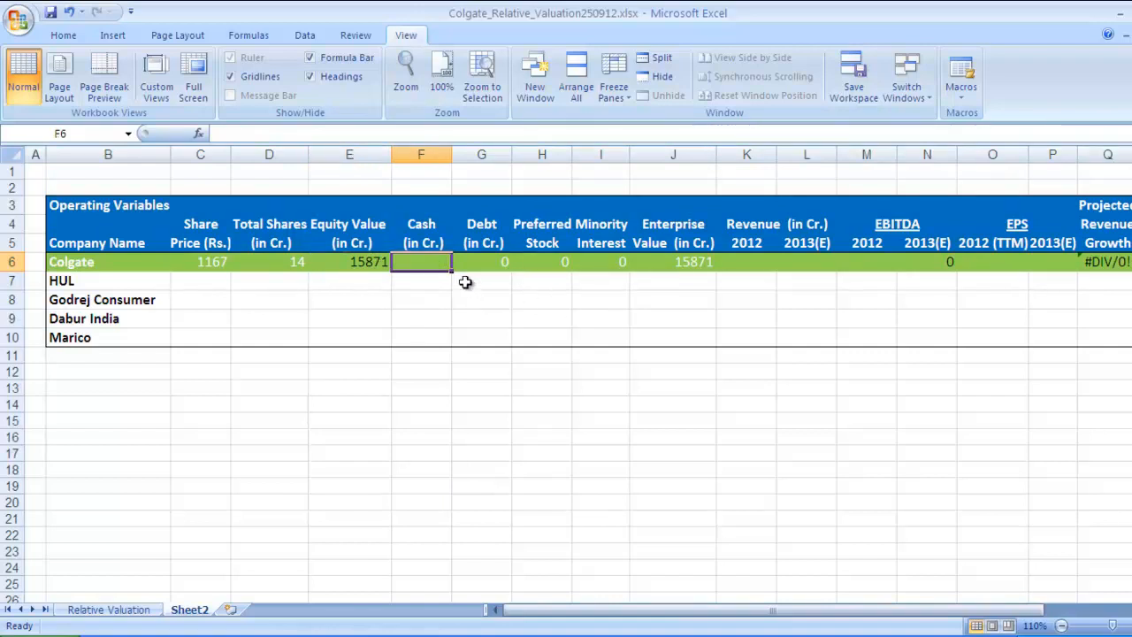
# - Switch to Firefox, open Colgate's Balance Sheet page, and close the Track Colgate pop-up
pyautogui.hotkey('alt', 'Tab')
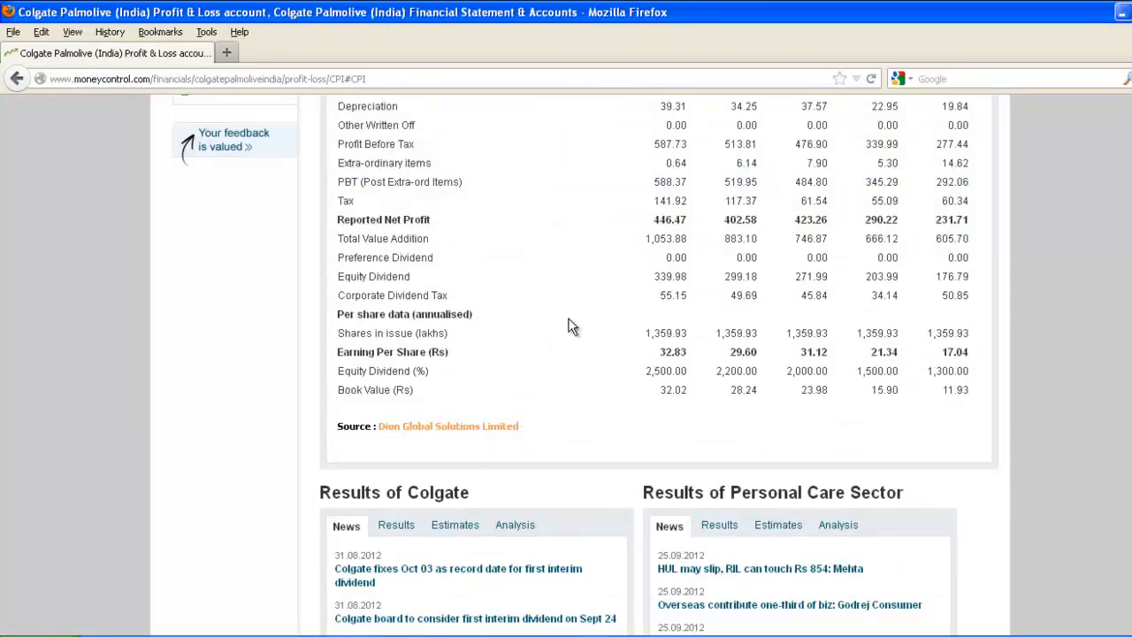
pyautogui.scroll(8, 571, 326)
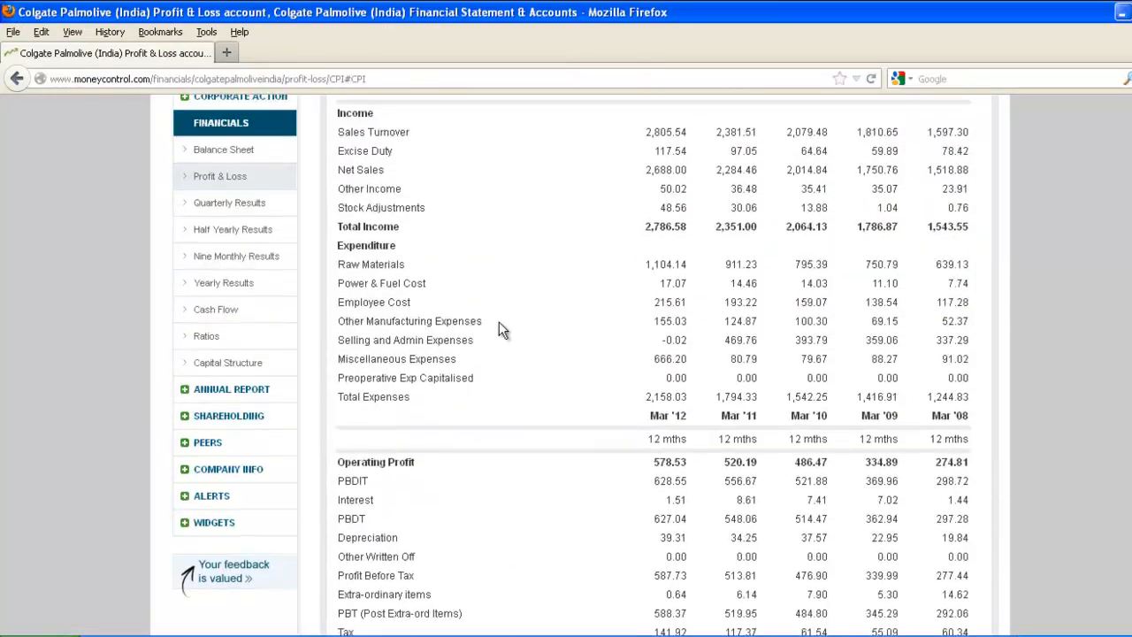
pyautogui.scroll(2, 233, 220)
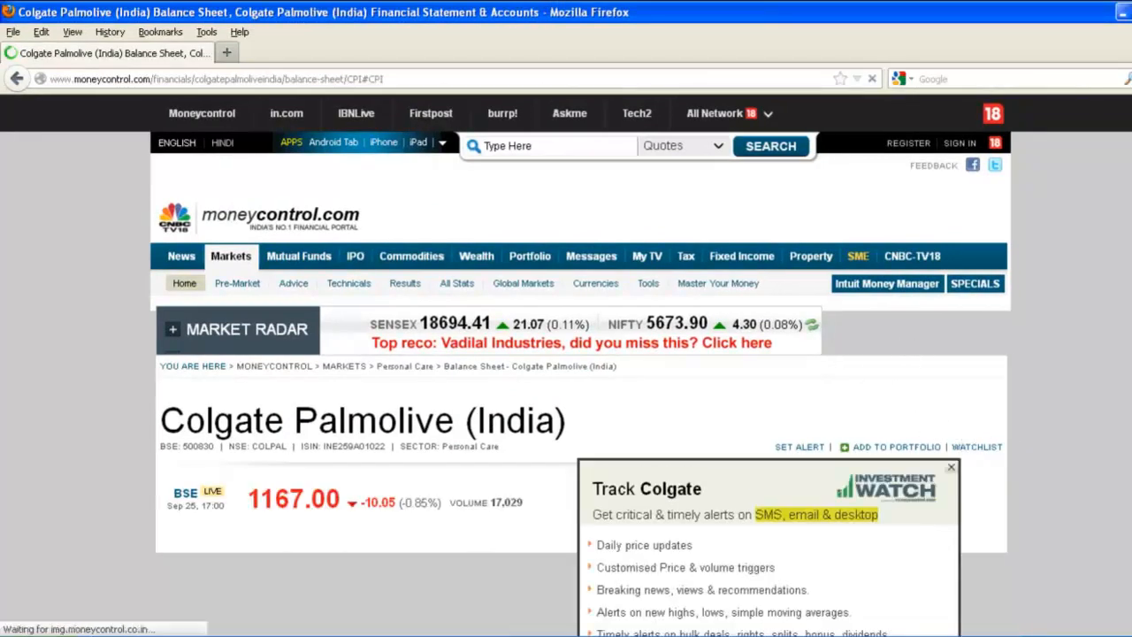
pyautogui.click(951, 468)
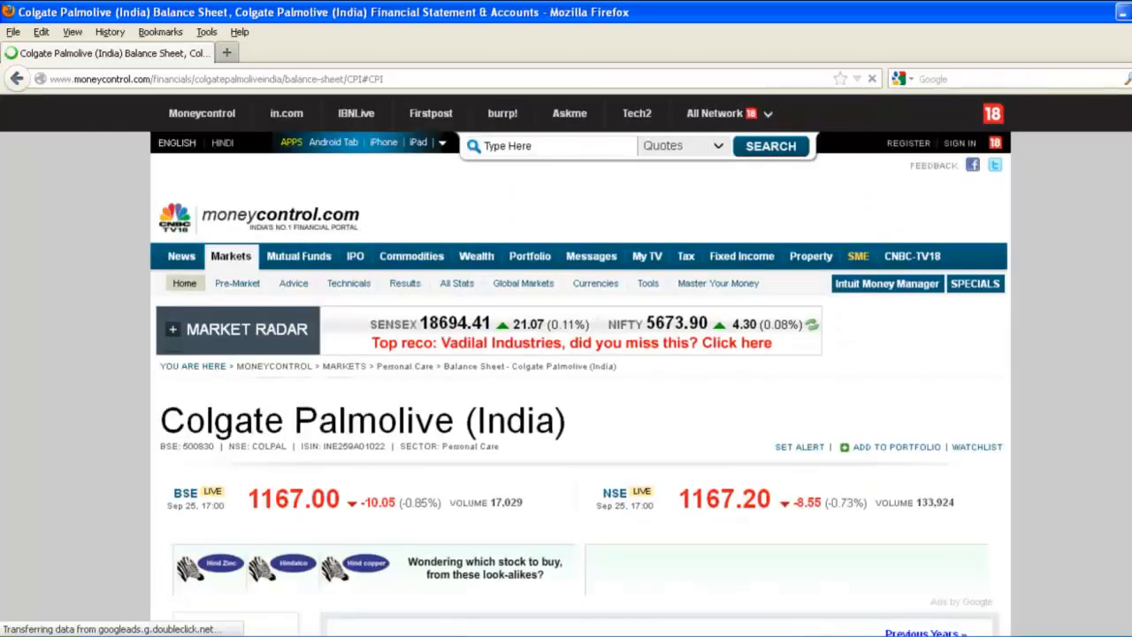
# - Find the Cash and Bank Balance row in the balance sheet and highlight its Mar '12 amount
pyautogui.scroll(-5, 566, 365)
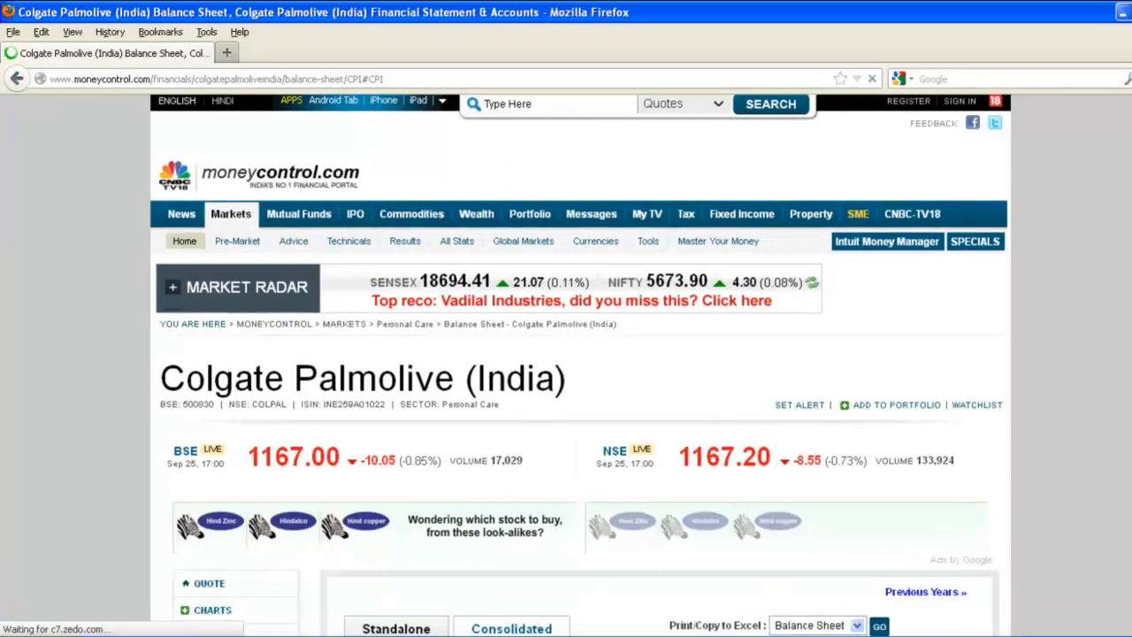
pyautogui.scroll(-4, 566, 365)
pyautogui.scroll(-4, 566, 364)
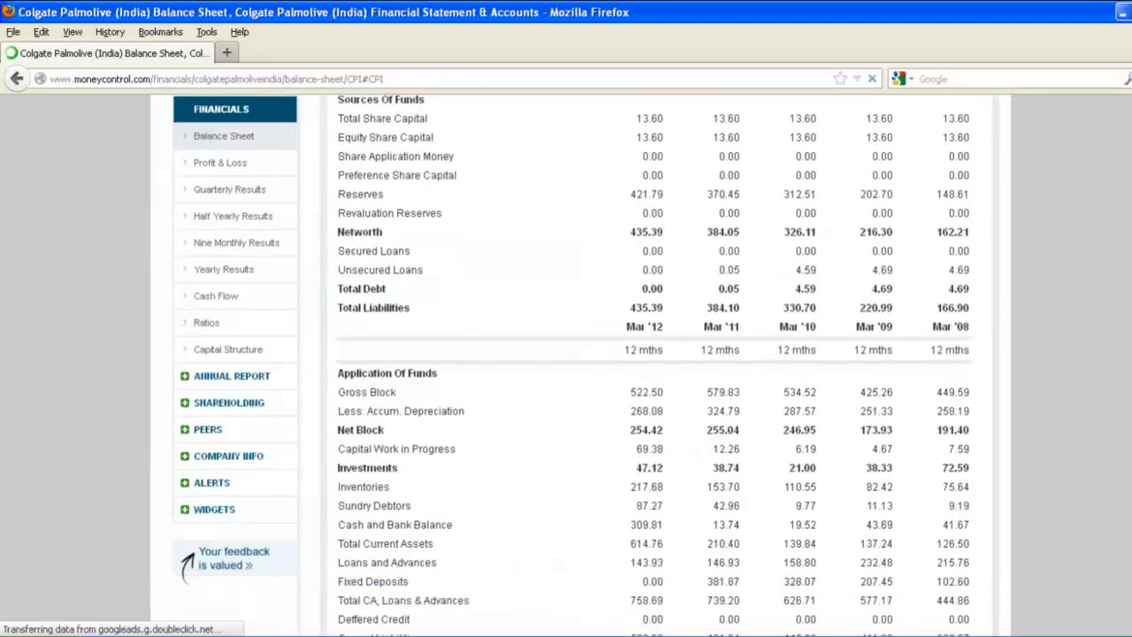
pyautogui.scroll(3, 566, 364)
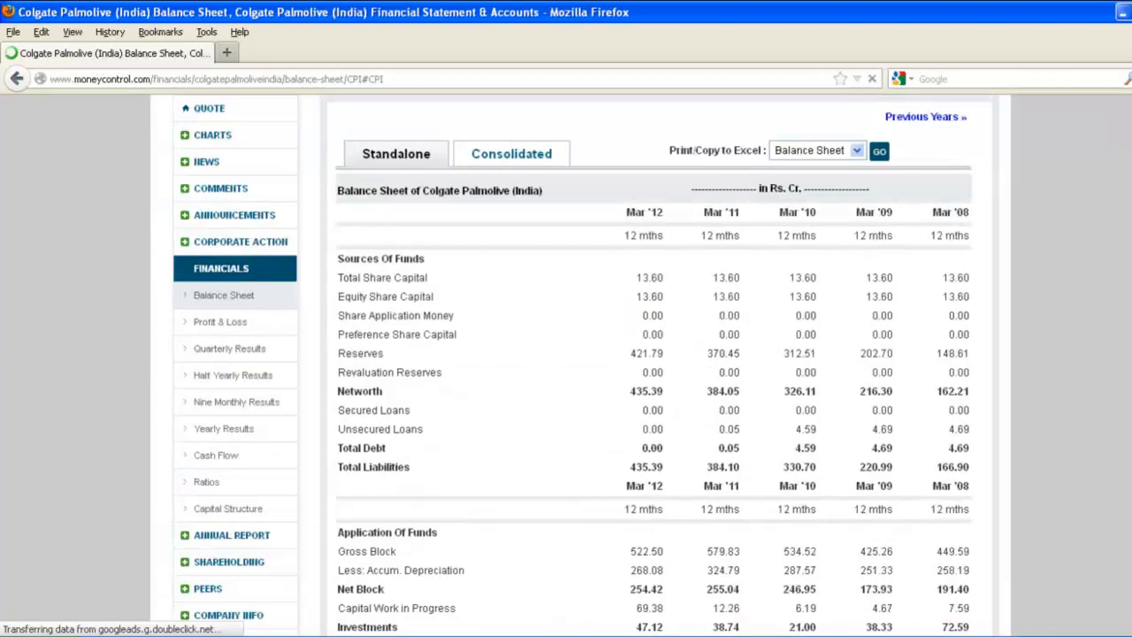
pyautogui.scroll(-6, 425, 518)
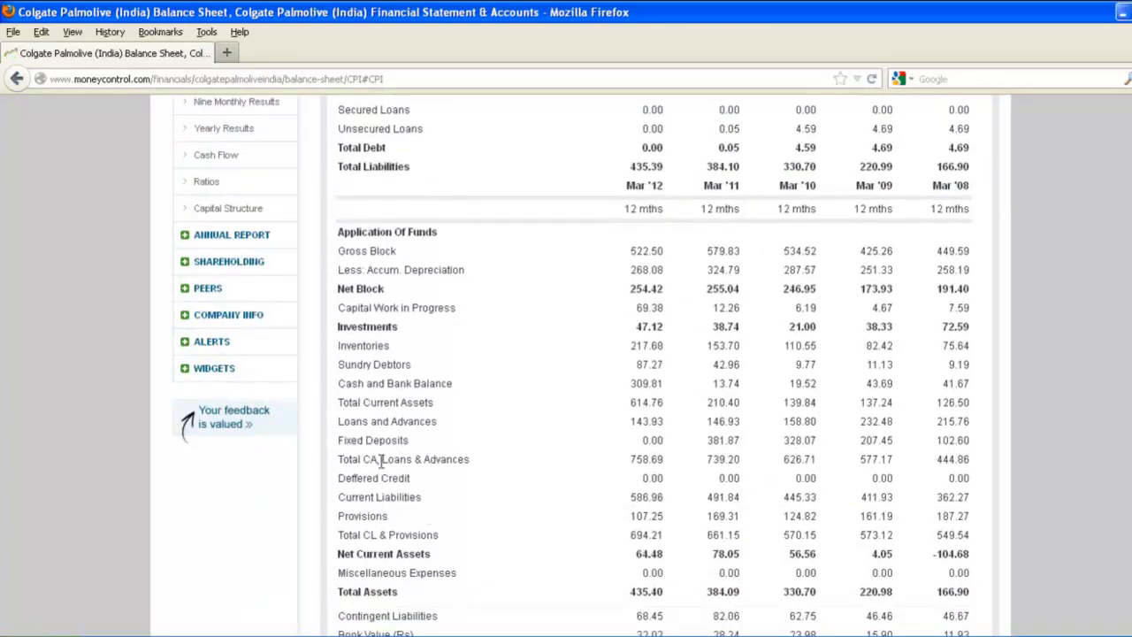
pyautogui.moveTo(339, 386); pyautogui.dragTo(455, 386)
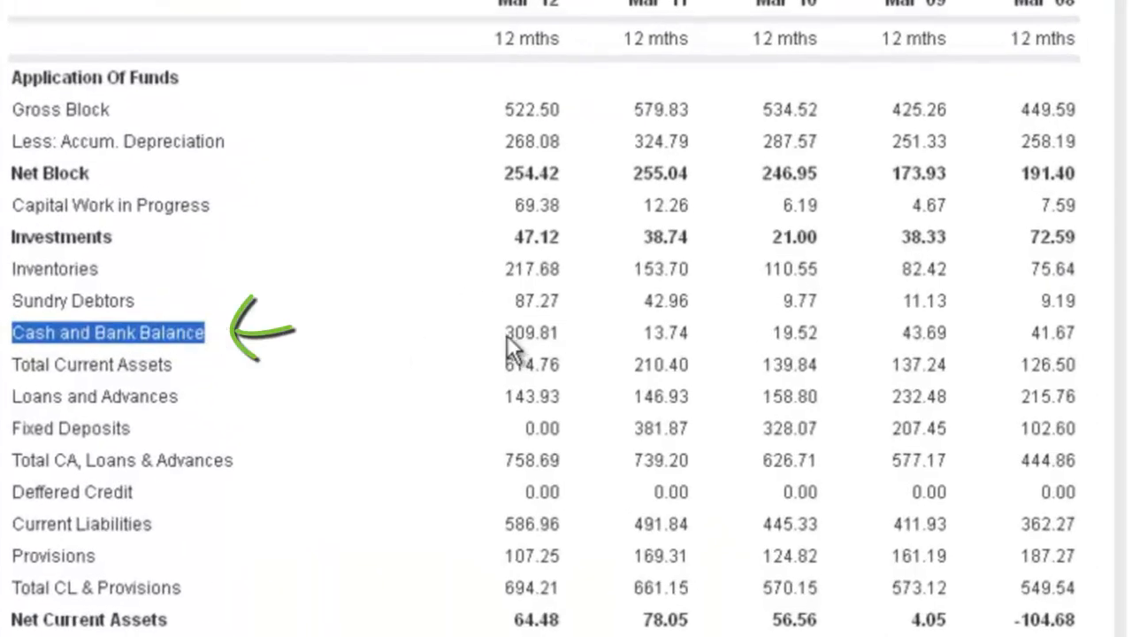
pyautogui.moveTo(507, 335); pyautogui.dragTo(584, 336)
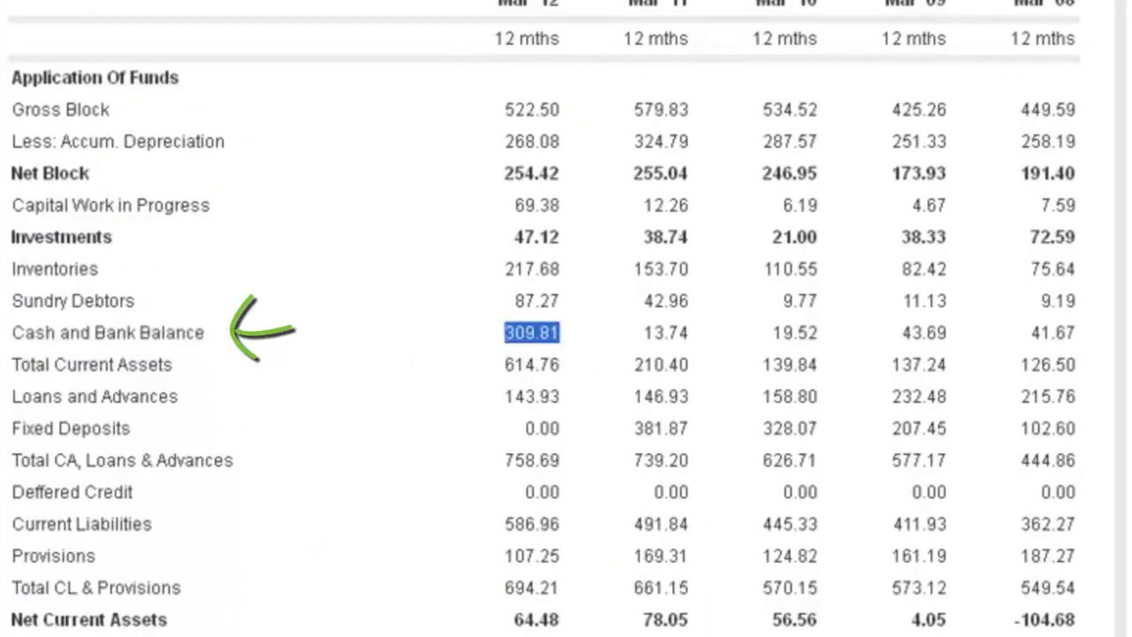
# - Check the currency unit in the balance sheet's header by highlighting it, and return towards the asset figures
pyautogui.scroll(3, 566, 318)
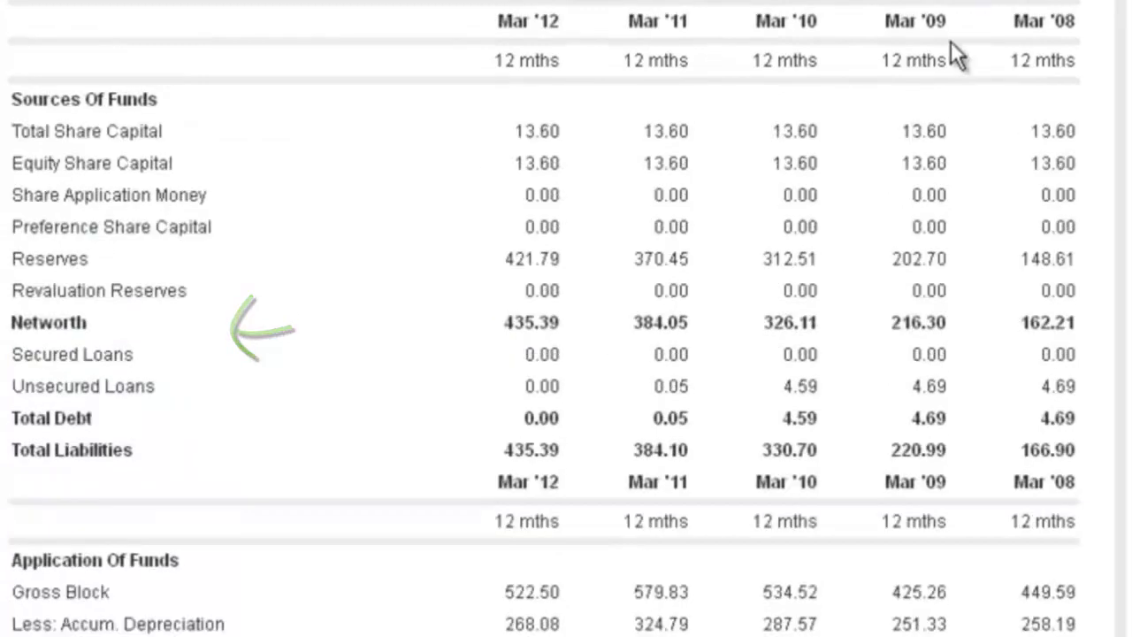
pyautogui.scroll(5, 730, 9)
pyautogui.scroll(1, 642, 610)
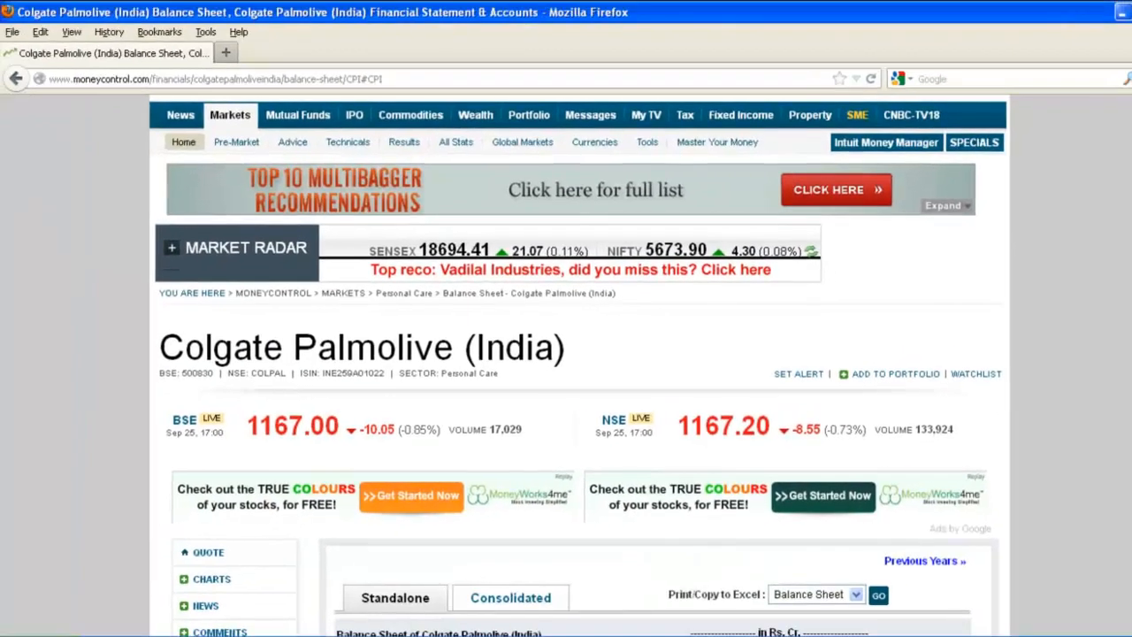
pyautogui.scroll(-4, 566, 354)
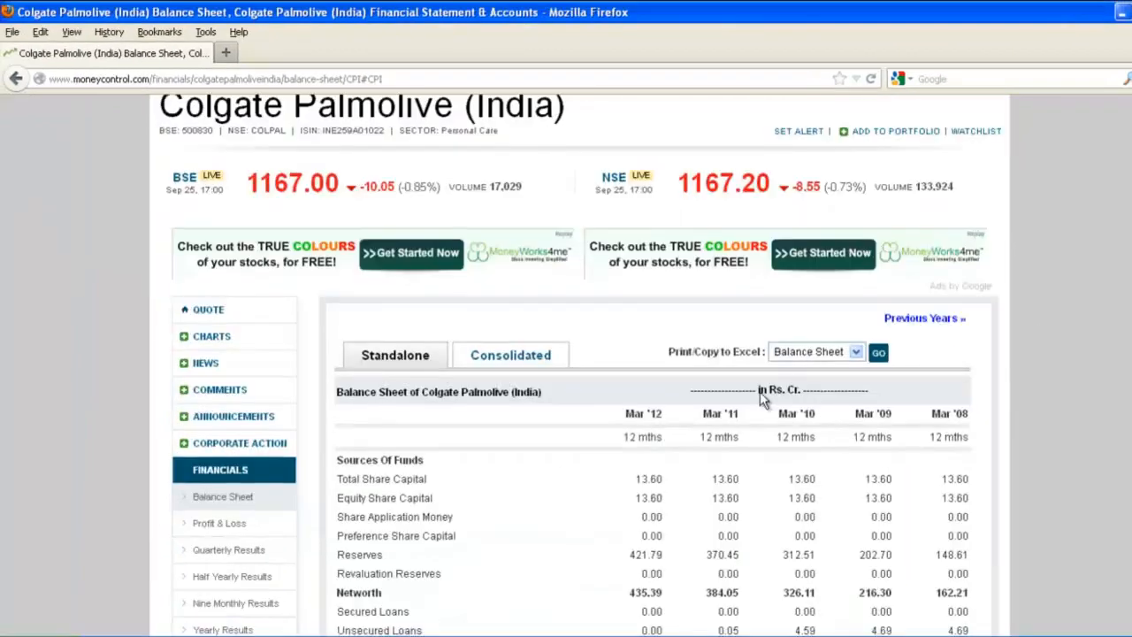
pyautogui.moveTo(758, 391); pyautogui.dragTo(849, 391)
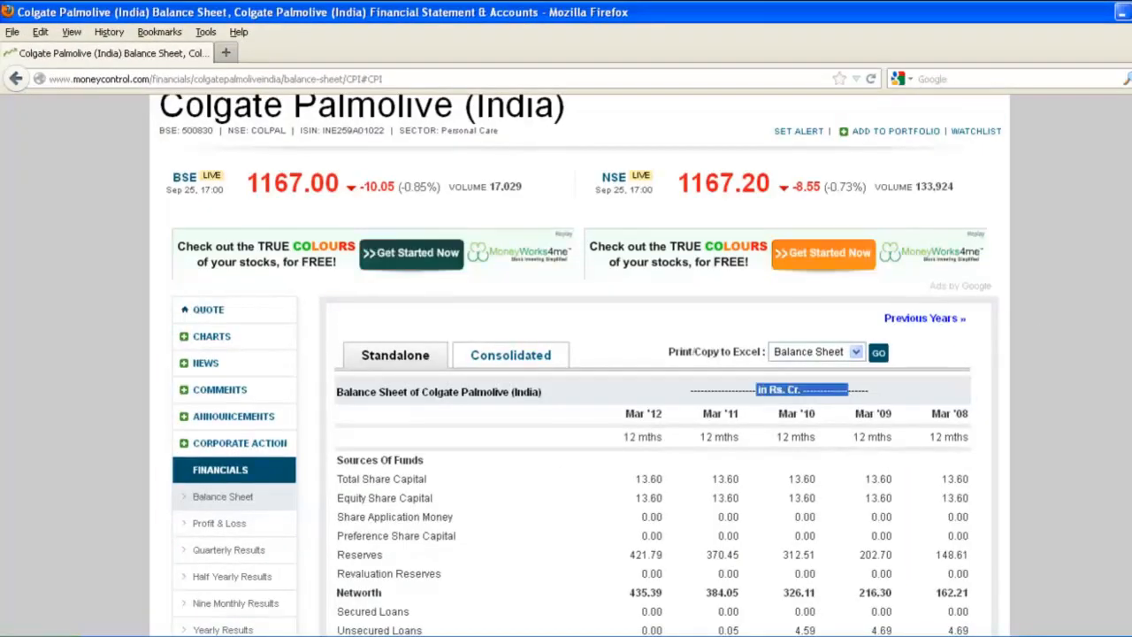
pyautogui.scroll(-4, 1073, 411)
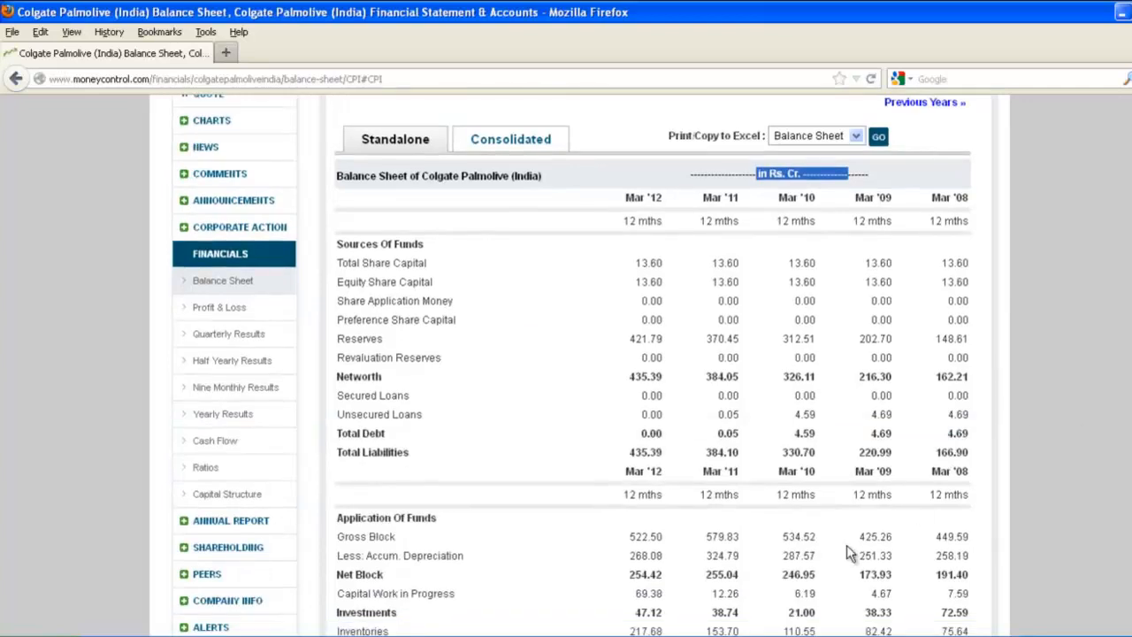
# - Highlight the Cash and Bank Balance row in Colgate's balance sheet and enter 309.81 as Colgate's Cash in the Excel table
pyautogui.scroll(-4, 1101, 395)
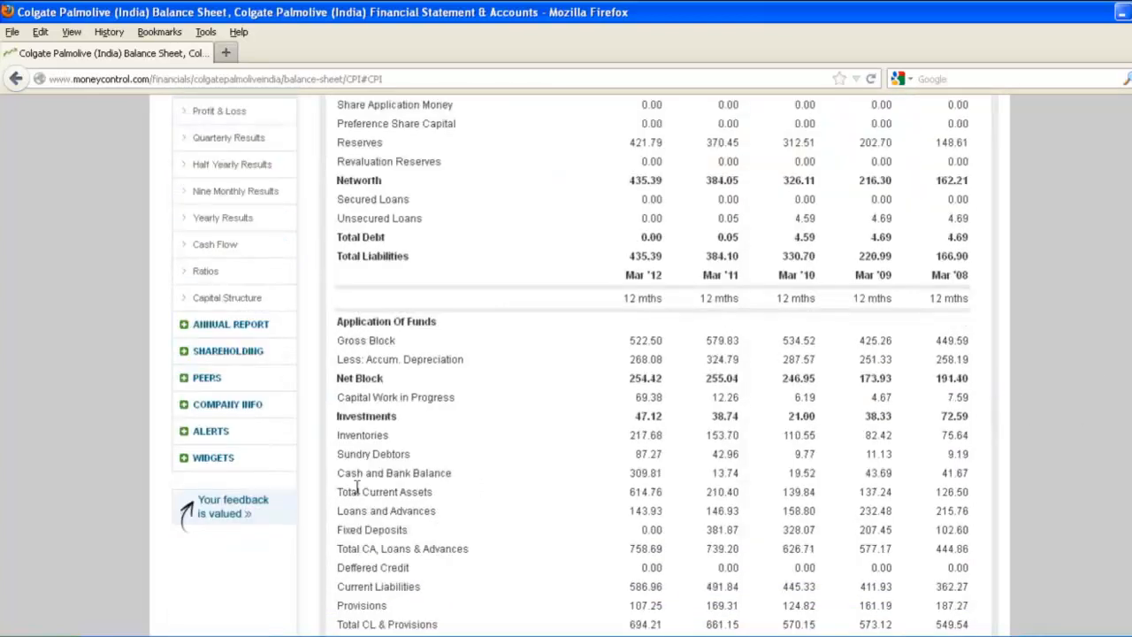
pyautogui.moveTo(337, 476); pyautogui.dragTo(479, 473)
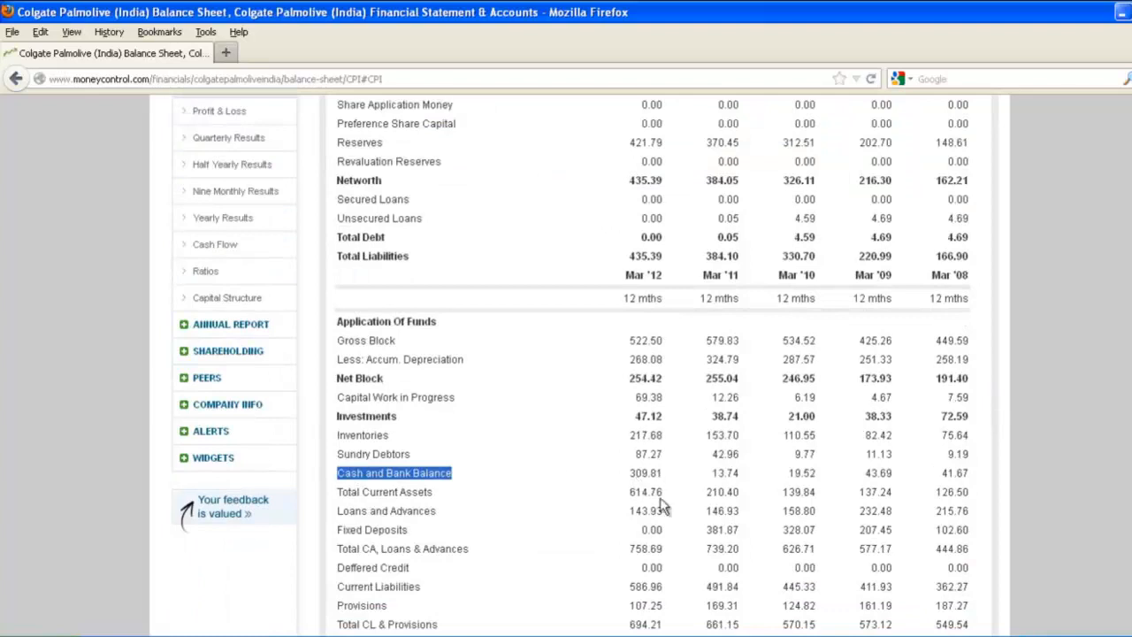
pyautogui.hotkey('alt', 'Tab')
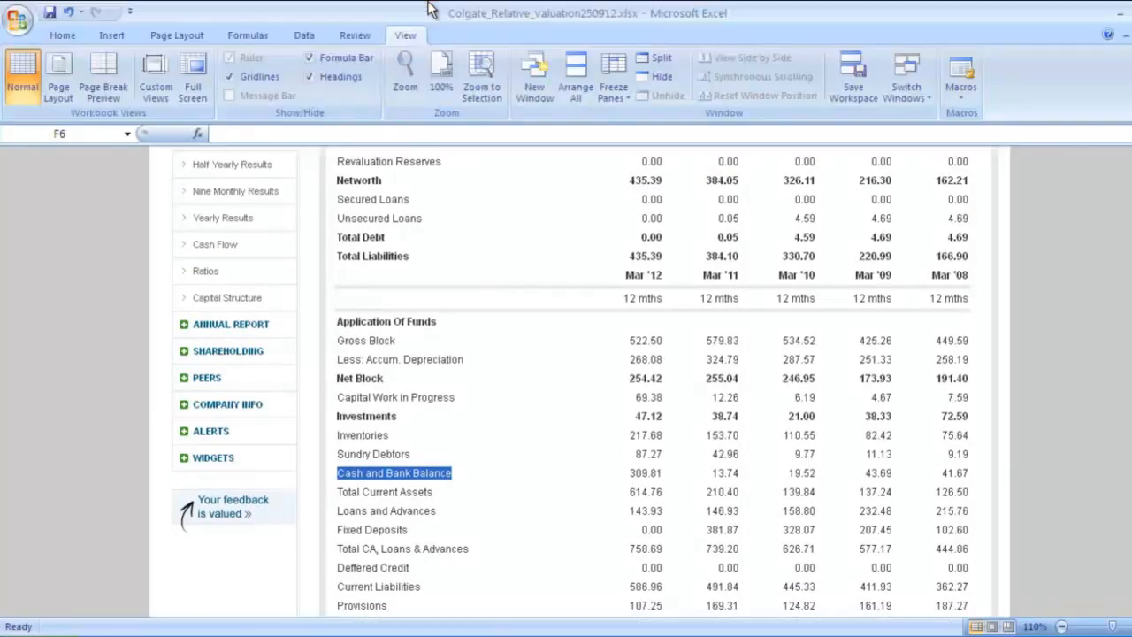
pyautogui.write('30')
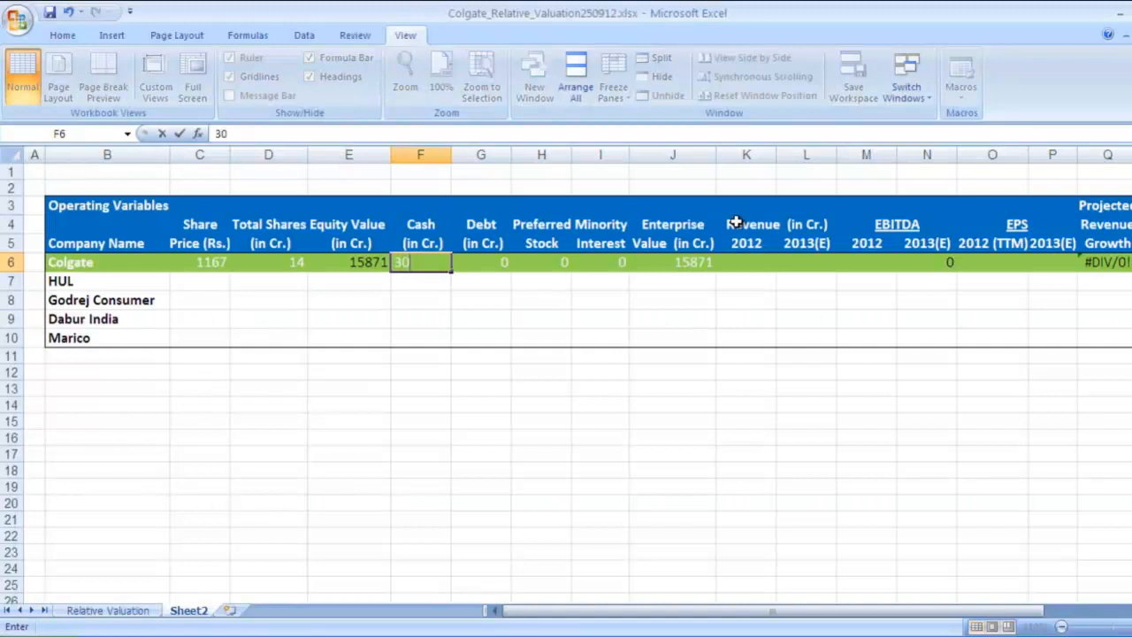
pyautogui.write('9.81')
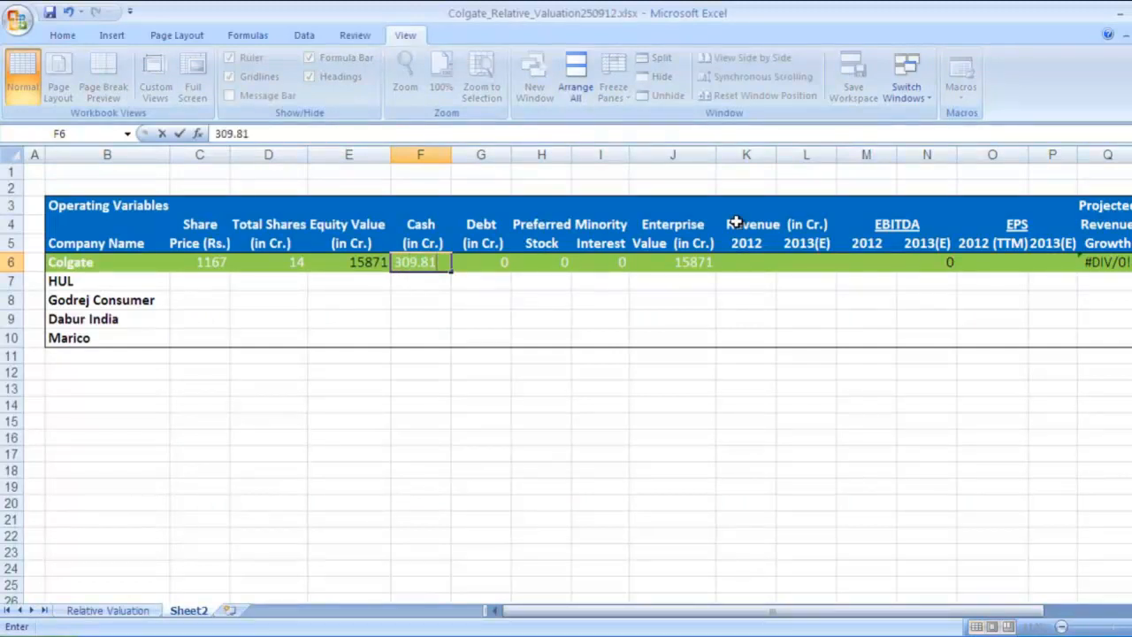
pyautogui.press('Return')
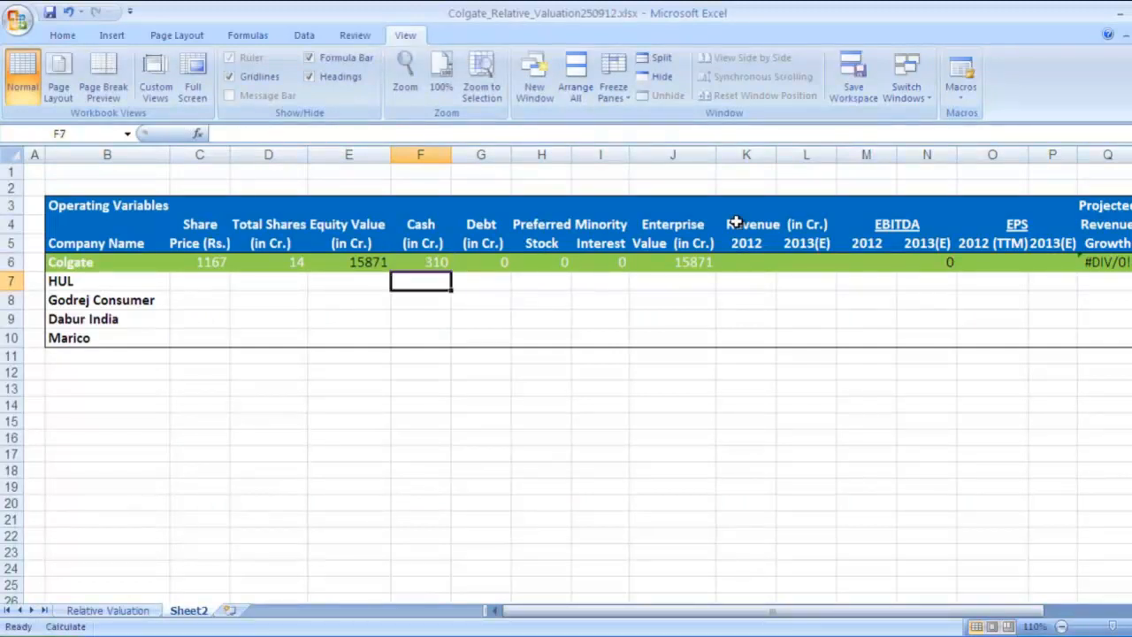
# - Check Colgate's Debt cell against the Mar '12 Total Debt amount in the Firefox balance sheet, highlighting that amount, and return to Excel
pyautogui.click(476, 262)
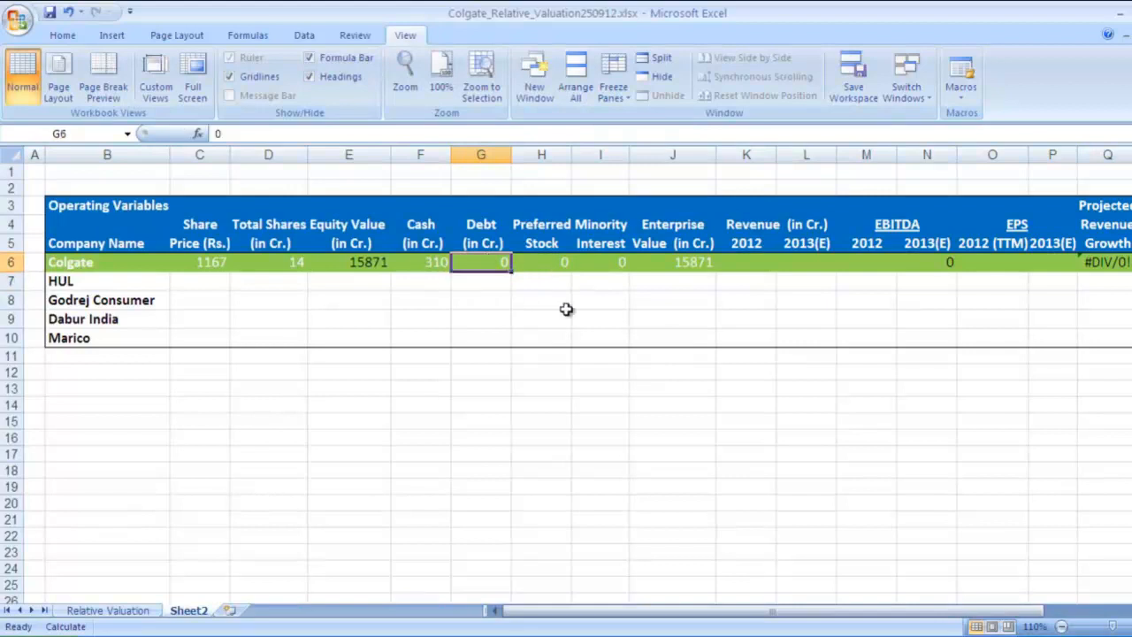
pyautogui.hotkey('alt', 'Tab')
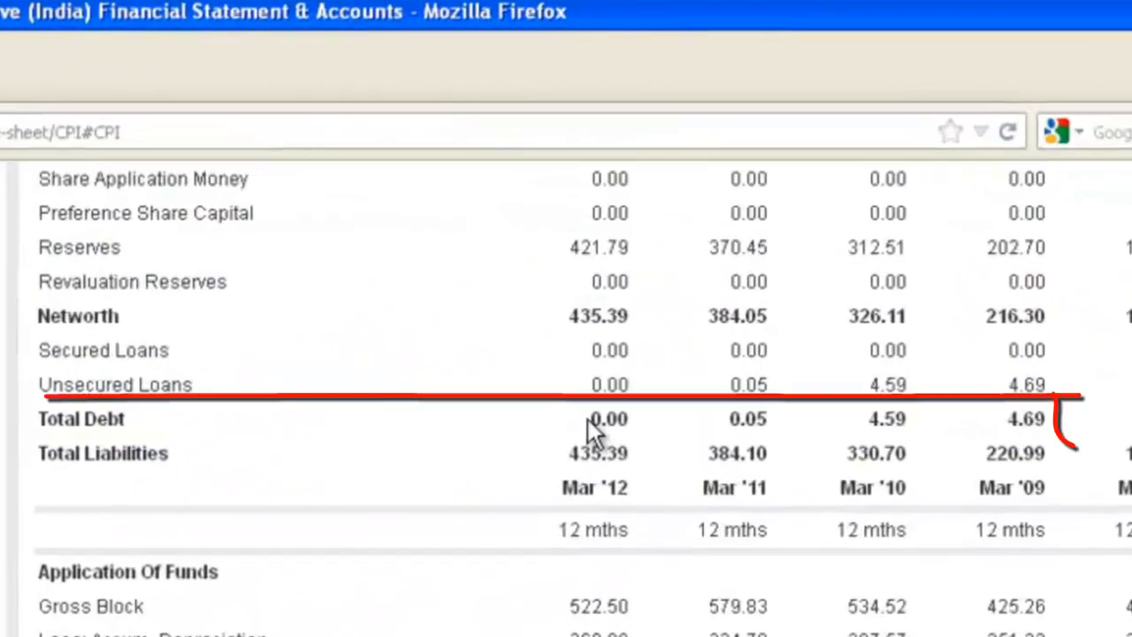
pyautogui.doubleClick(651, 237)
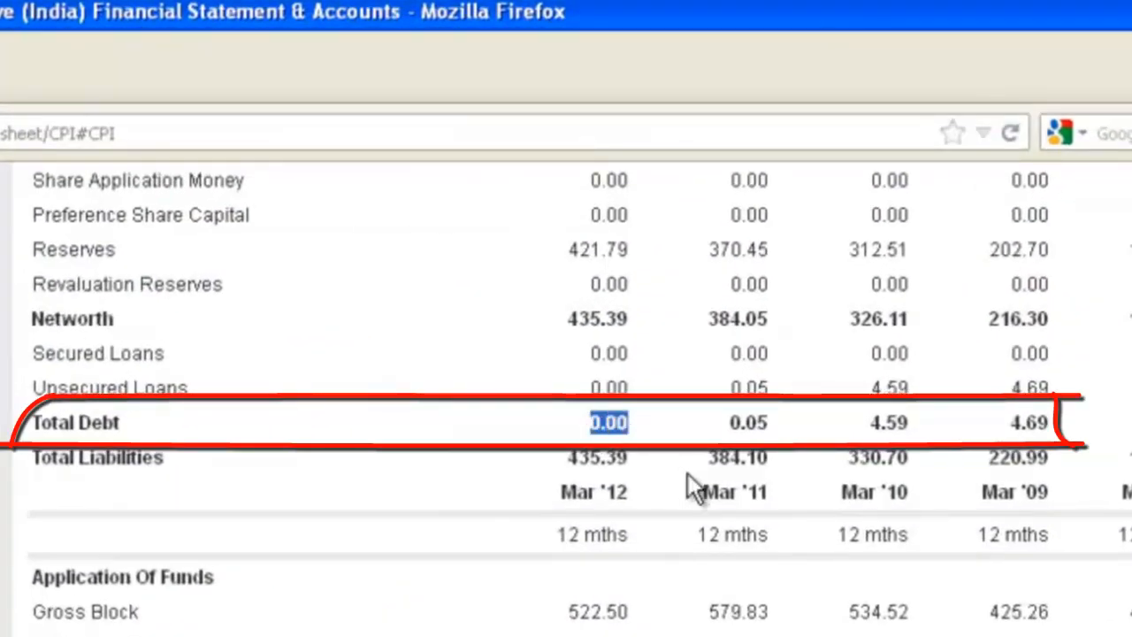
pyautogui.hotkey('alt', 'Tab')
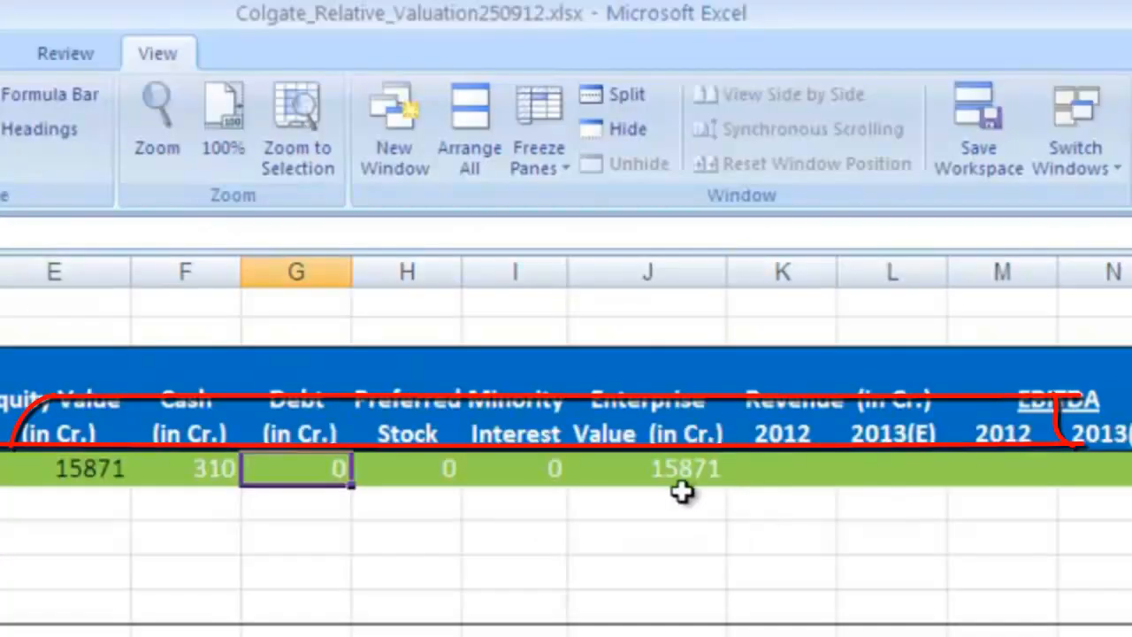
# - Check Colgate's Preferred Stock cell against the Mar '12 Preference Share Capital amount in the Firefox balance sheet, and return to Excel
pyautogui.click(376, 458)
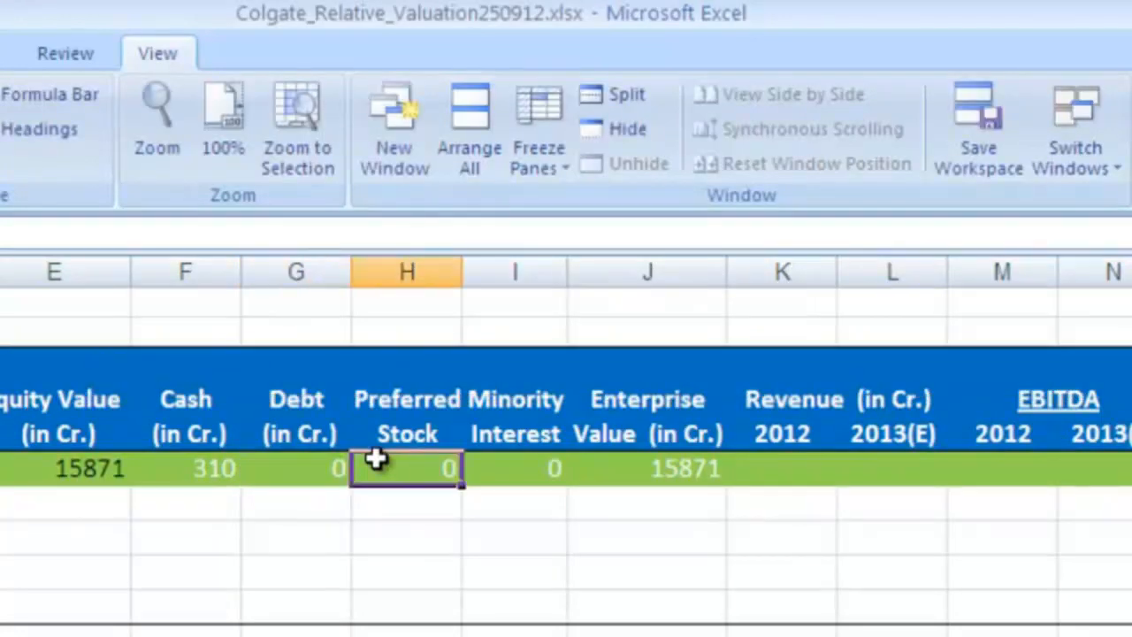
pyautogui.hotkey('alt', 'Tab')
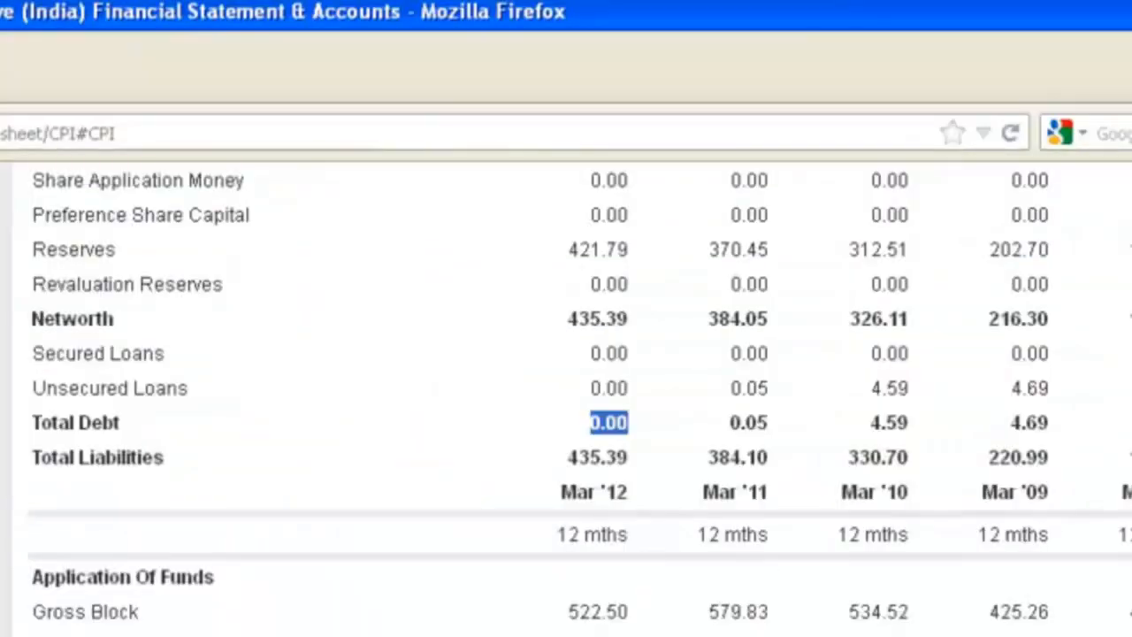
pyautogui.scroll(4, 469, 556)
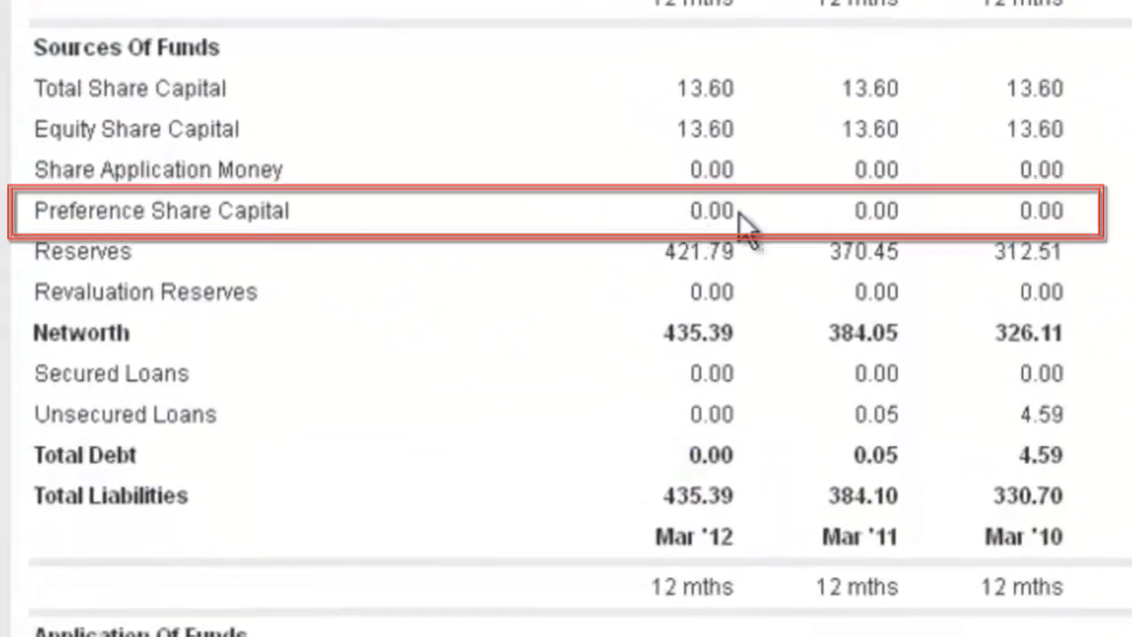
pyautogui.doubleClick(668, 336)
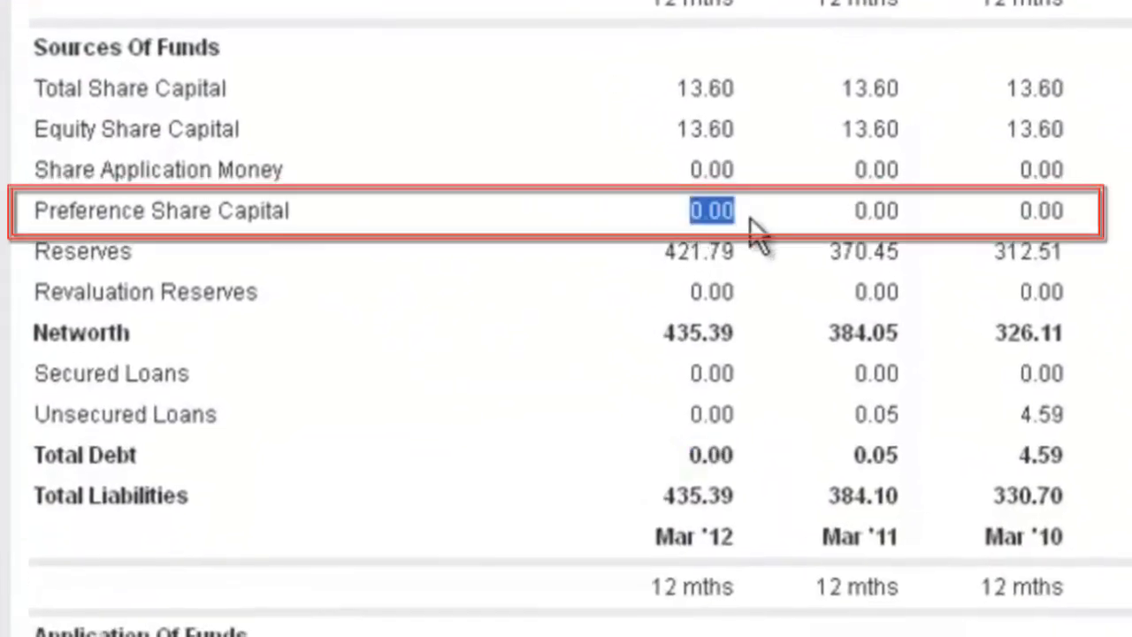
pyautogui.hotkey('alt', 'Tab')
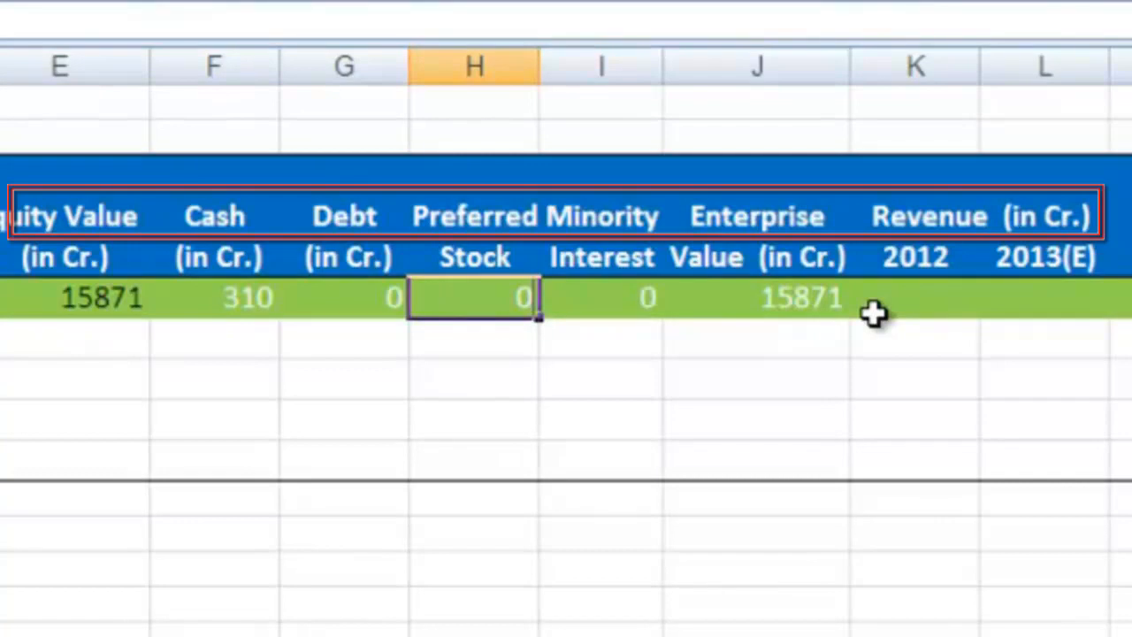
# - Select Colgate's Minority Interest cell, then open the Consolidated balance sheet in Firefox and highlight its most recent year heading
pyautogui.press('Right')
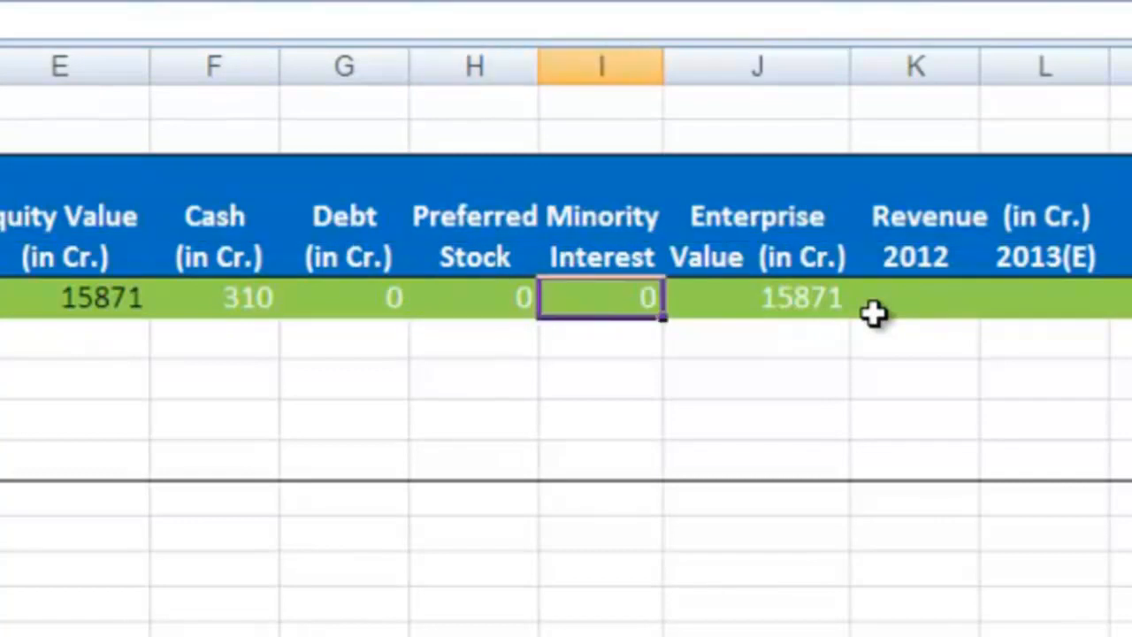
pyautogui.hotkey('alt', 'Tab')
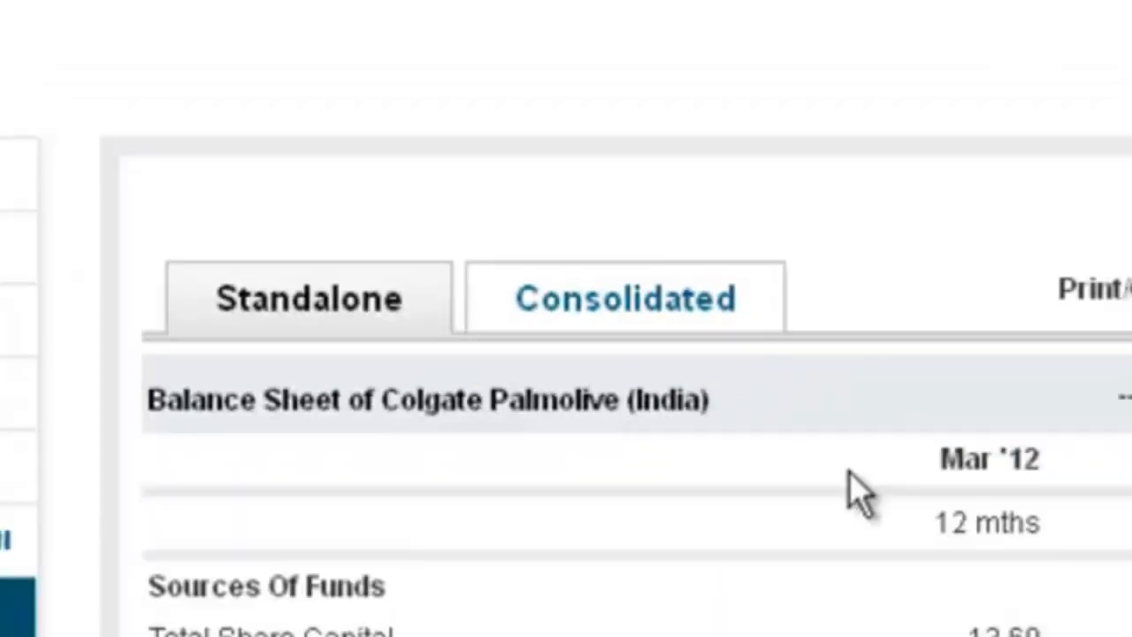
pyautogui.click(822, 389)
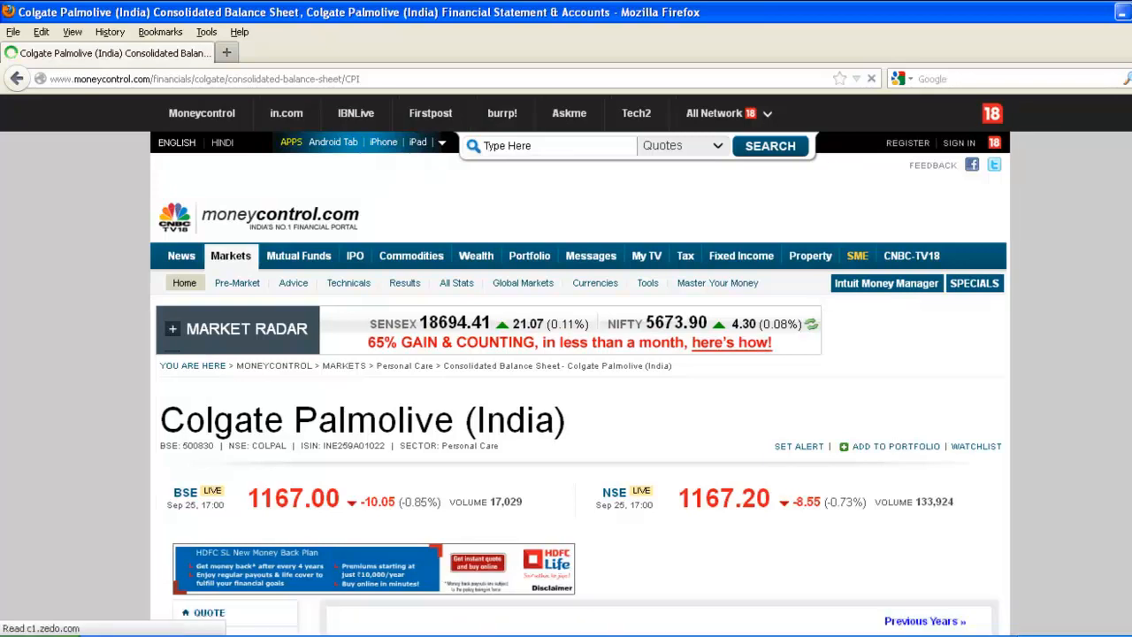
pyautogui.scroll(-4, 1108, 376)
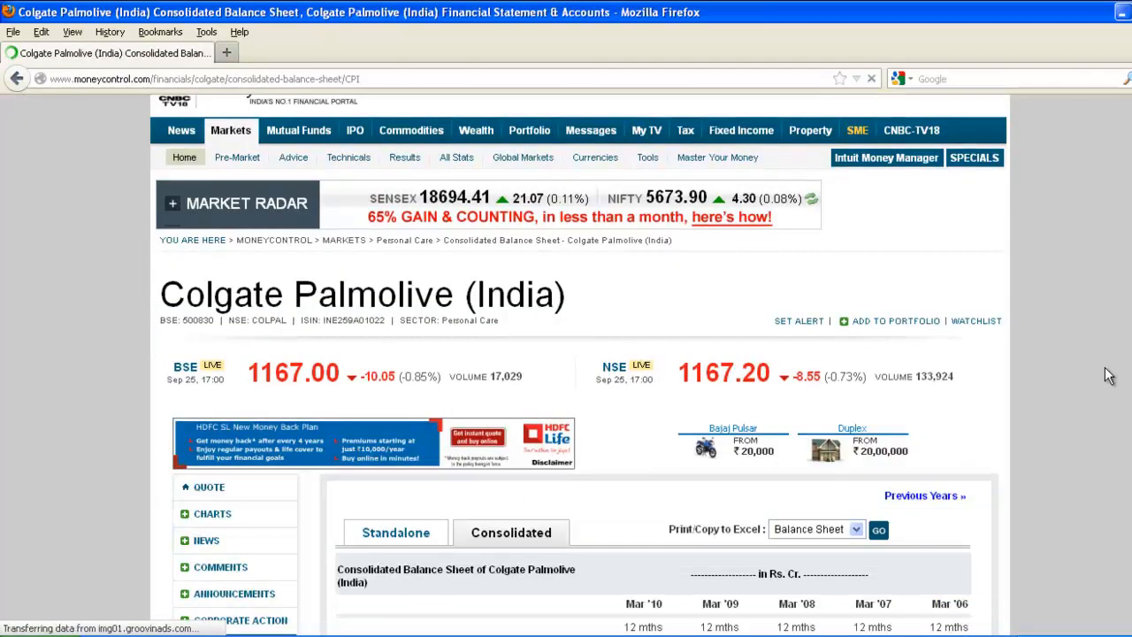
pyautogui.scroll(-6, 1105, 375)
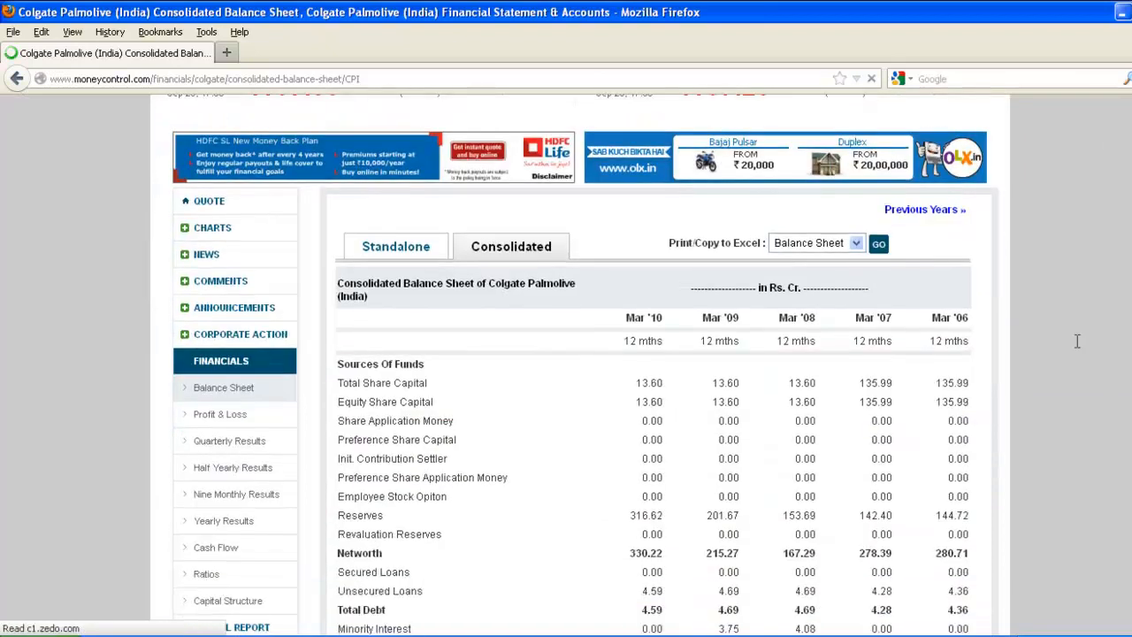
pyautogui.scroll(-1, 619, 215)
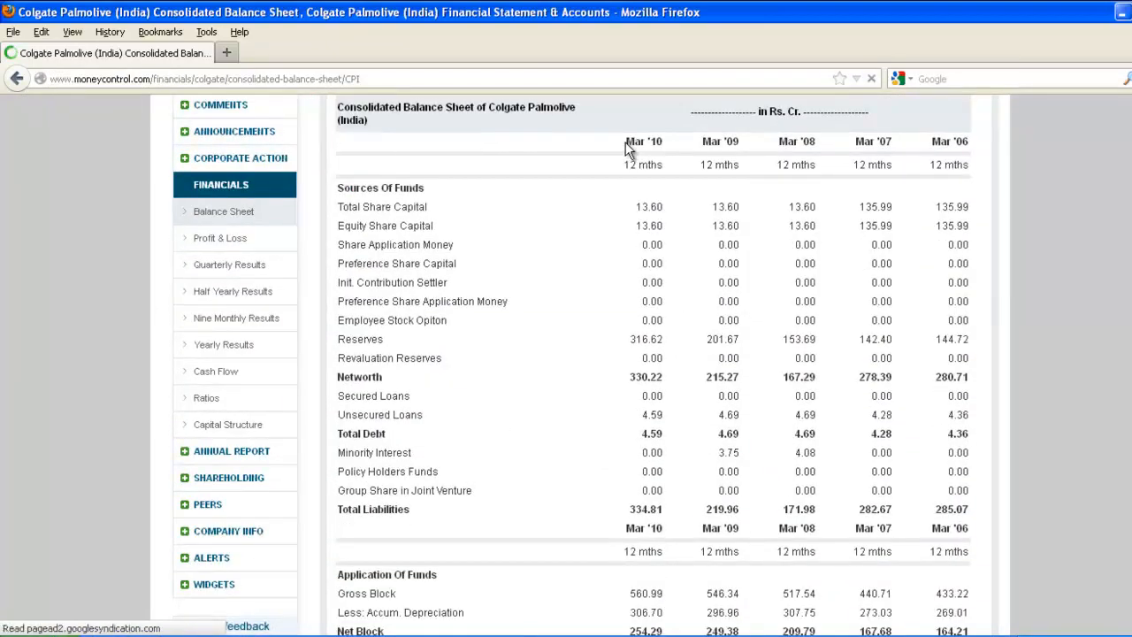
pyautogui.scroll(2, 708, 183)
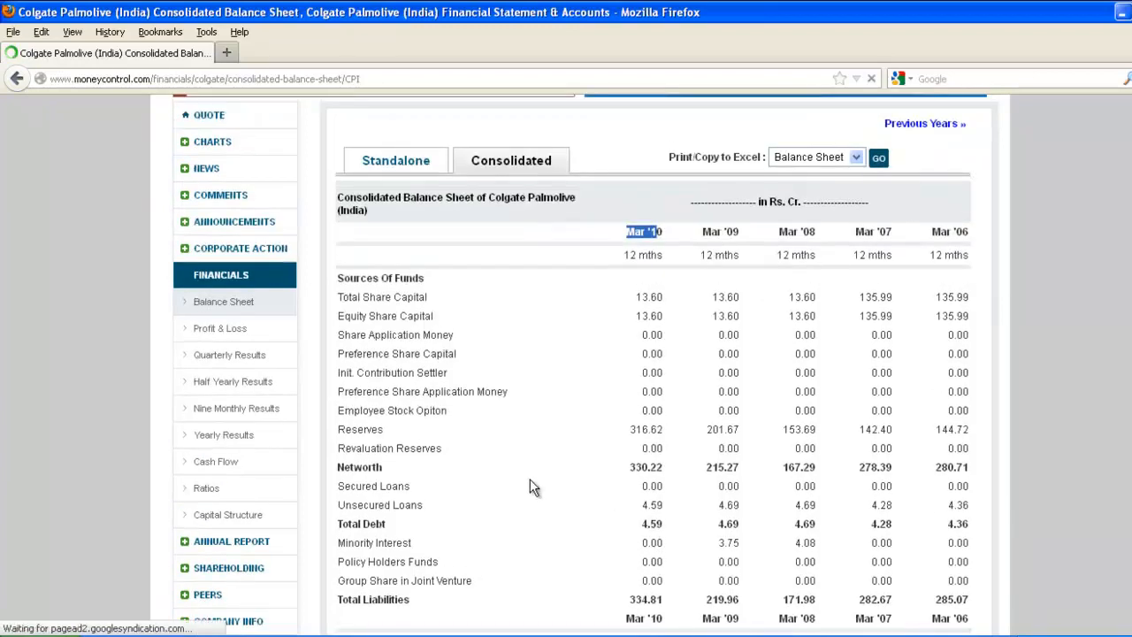
# - Highlight the Minority Interest row in the consolidated balance sheet and enter 0 as Colgate's Minority Interest in Excel
pyautogui.press('alt')
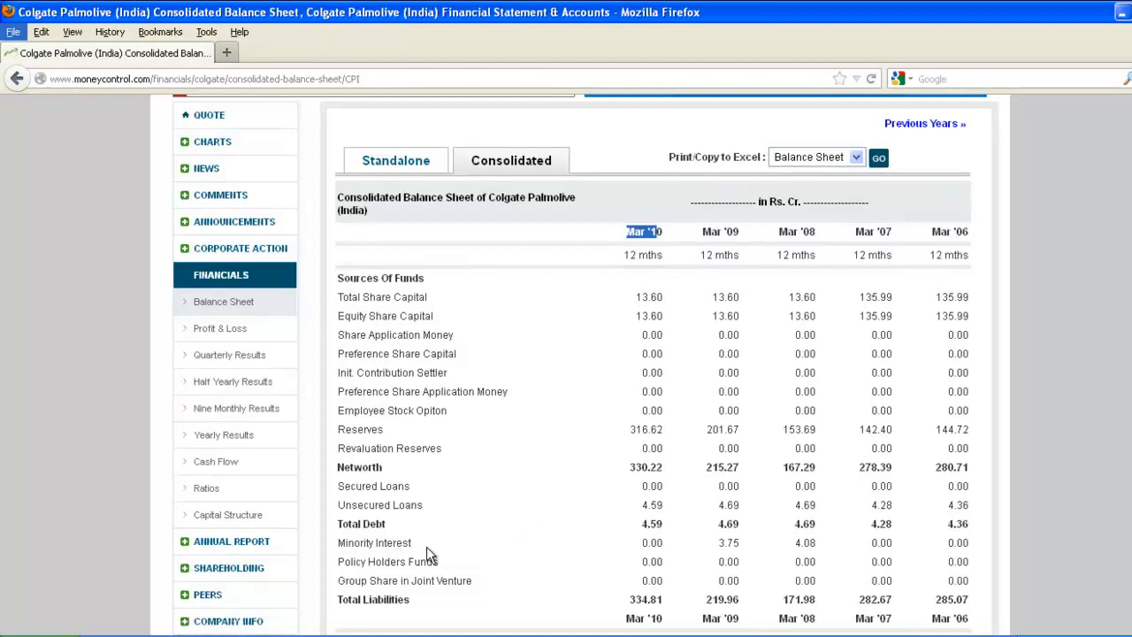
pyautogui.hotkey('alt', 'Tab')
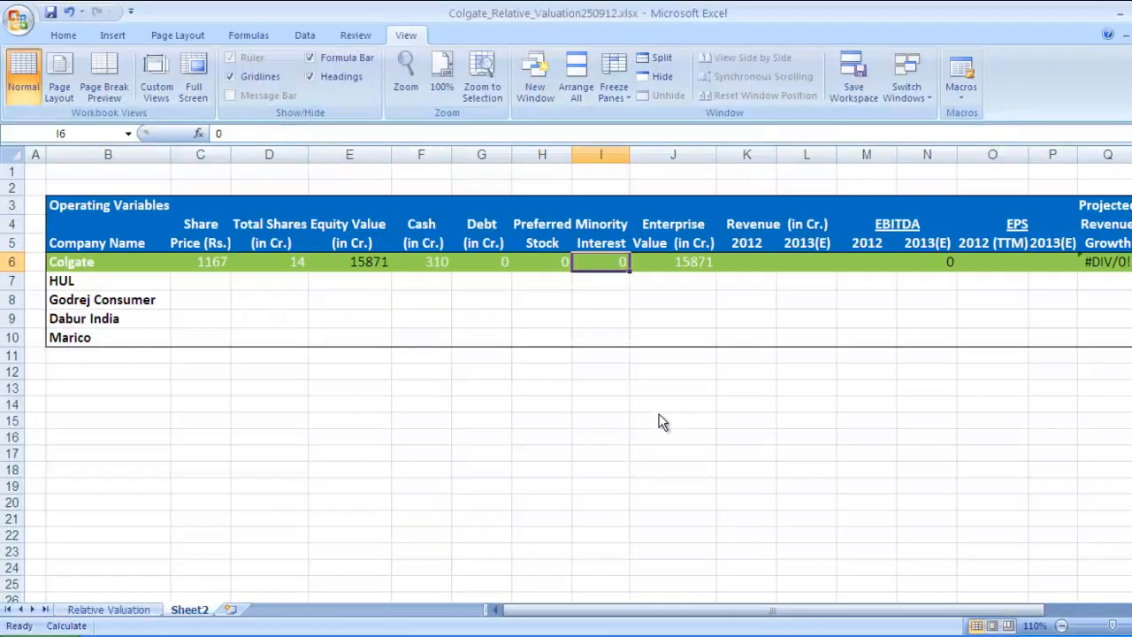
pyautogui.hotkey('alt', 'Tab')
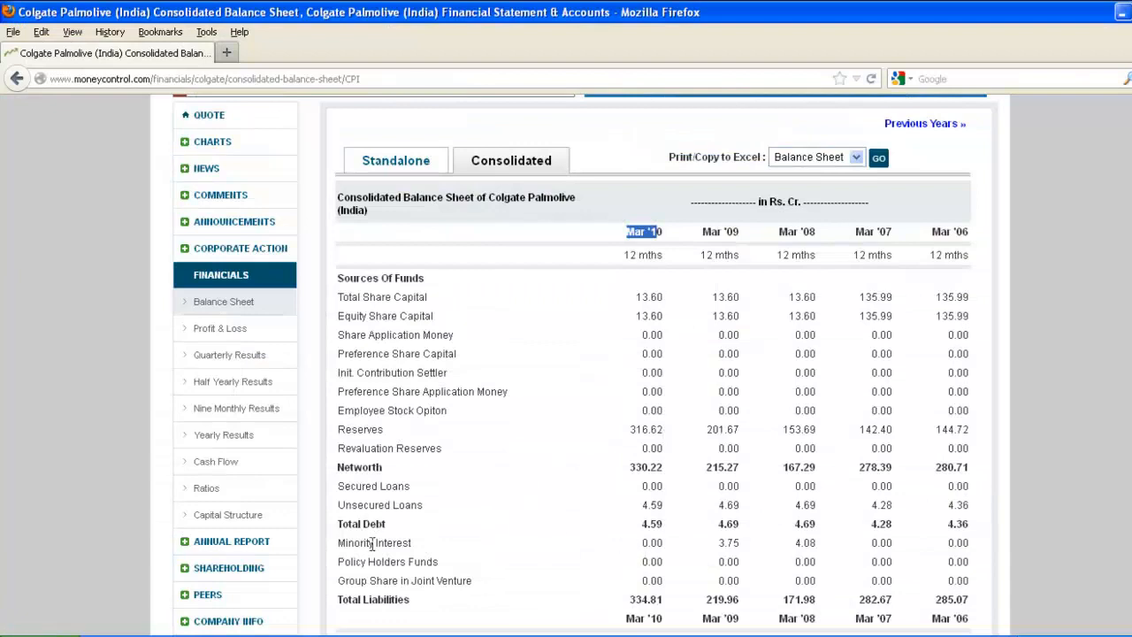
pyautogui.moveTo(339, 542); pyautogui.dragTo(500, 545)
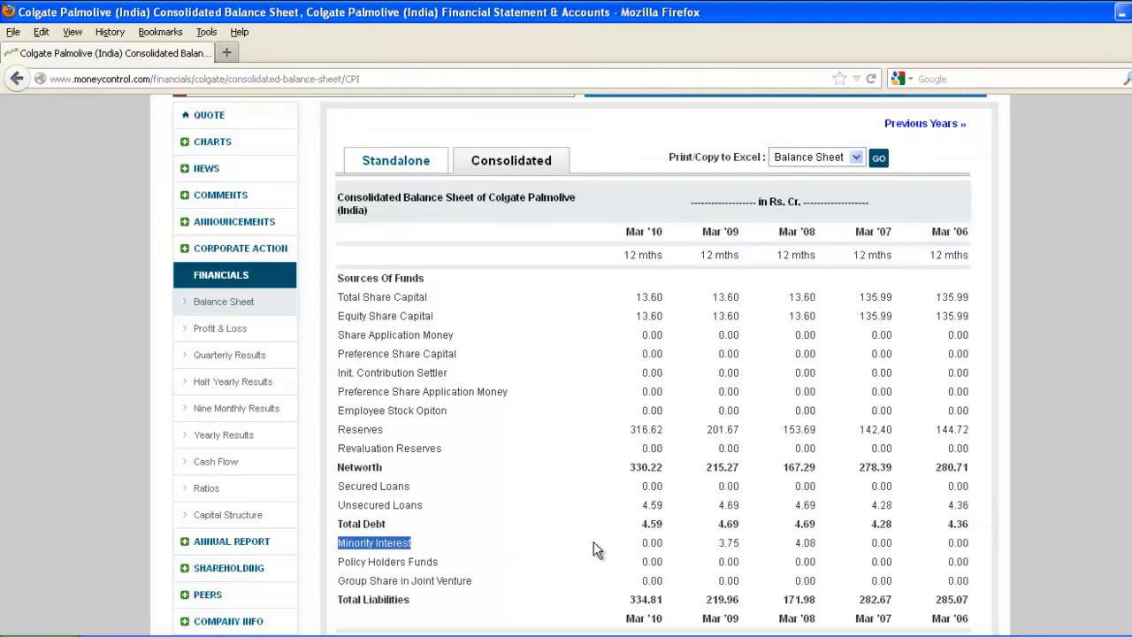
pyautogui.hotkey('alt', 'Tab')
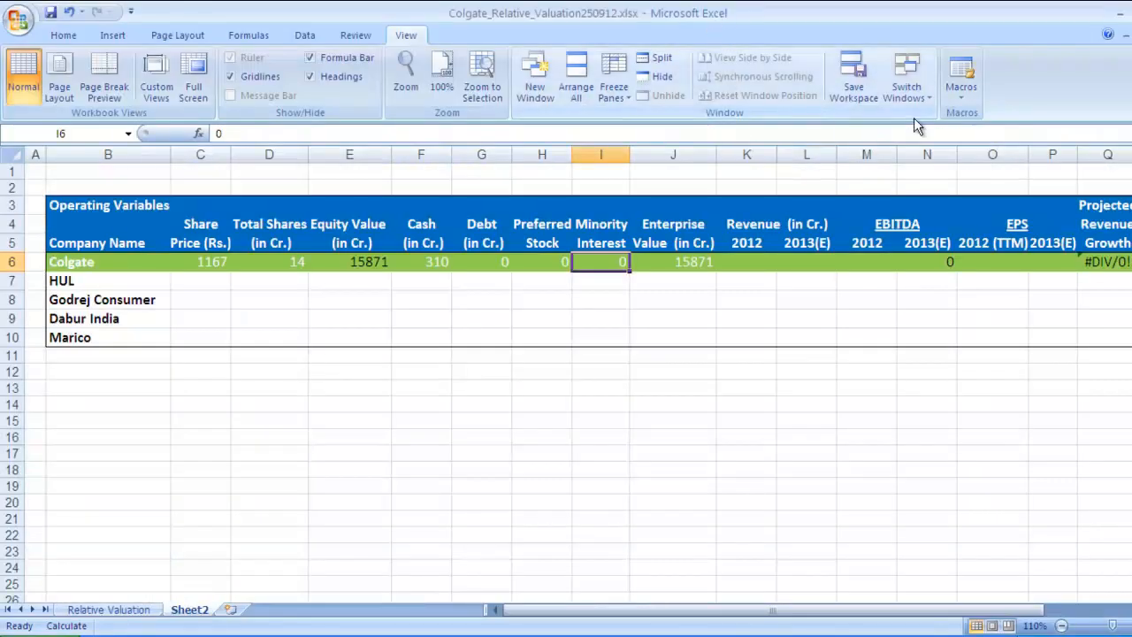
pyautogui.write('0')
pyautogui.press('Tab')
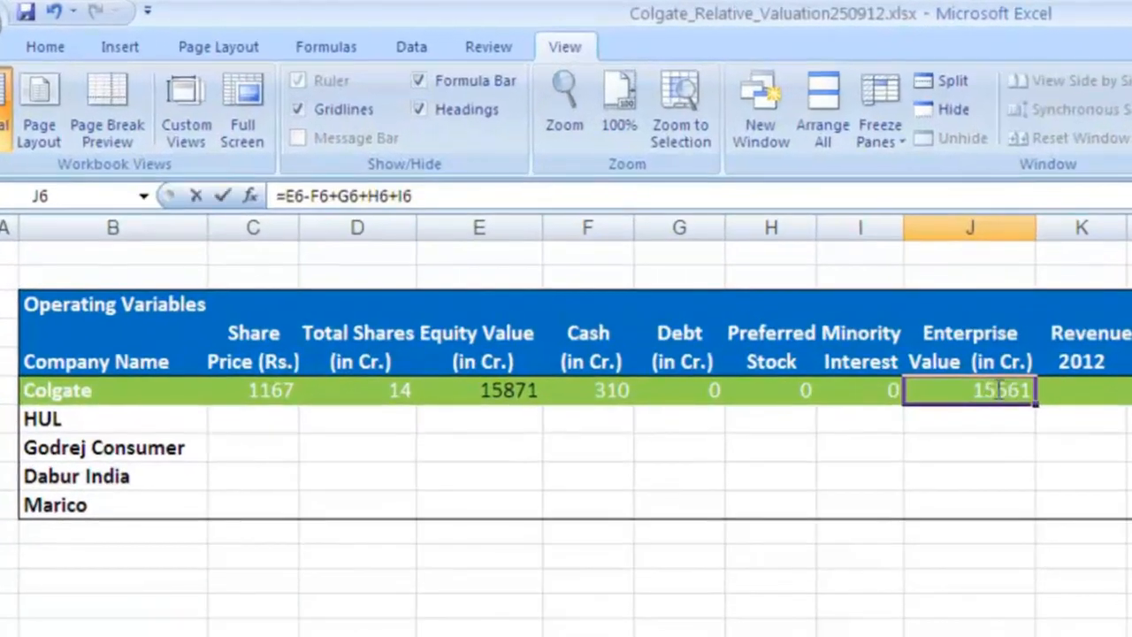
# - Review the cells referenced by Colgate's Enterprise Value formula in J6, leaving the formula as it is
pyautogui.doubleClick(692, 262)
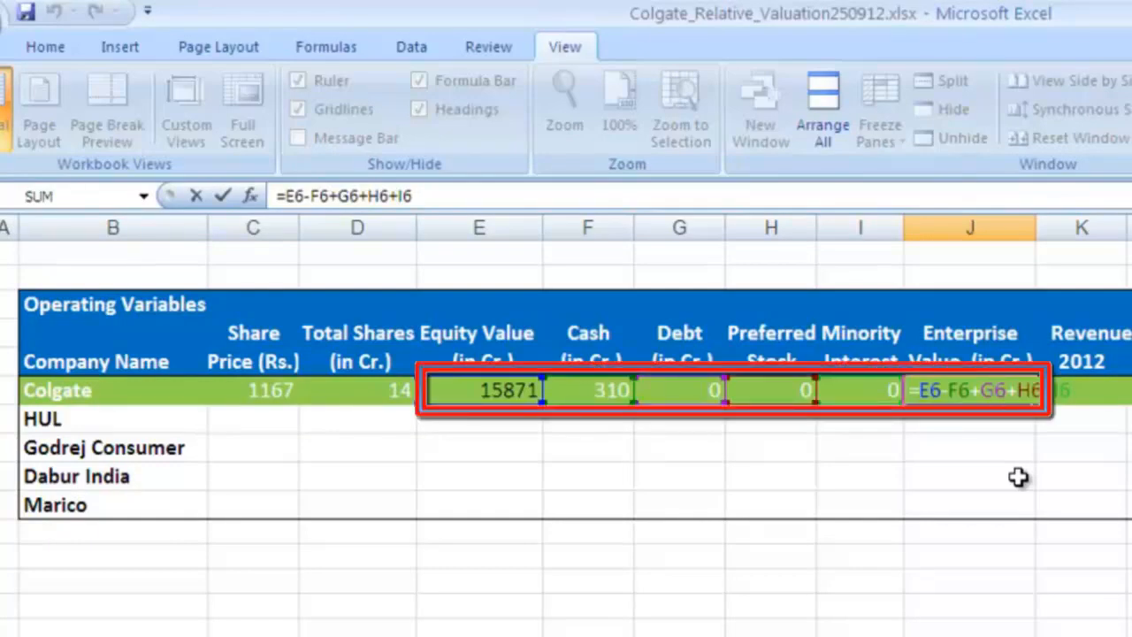
pyautogui.press('Return')
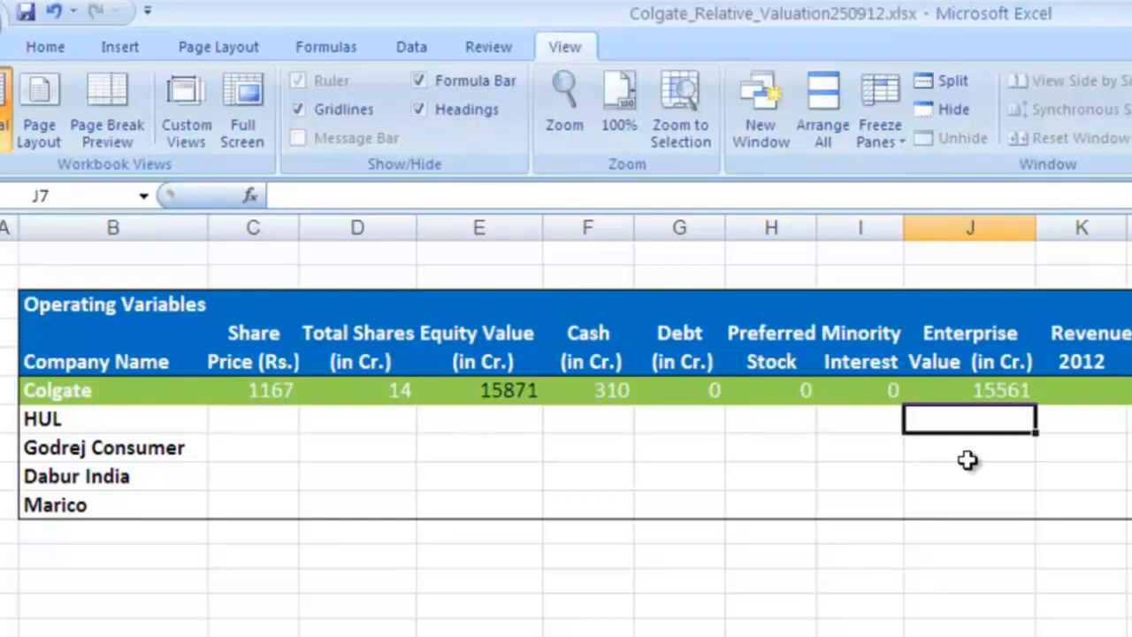
pyautogui.press('Up')
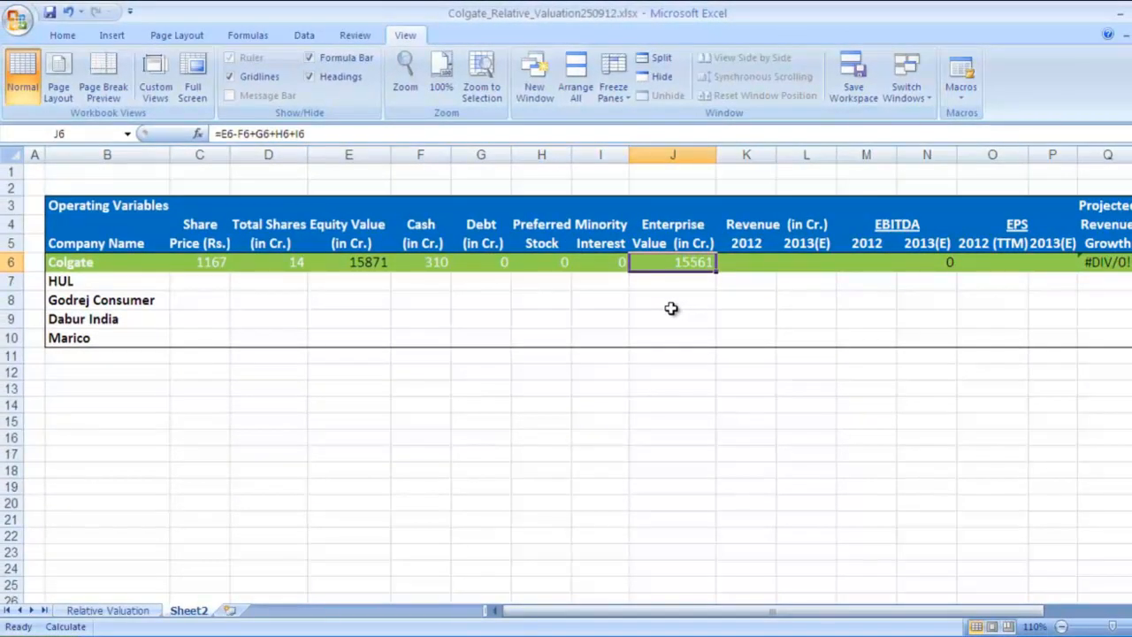
# - Start a formula in Colgate's 2012 Revenue cell, K6, and open Colgate's Profit & Loss page in Firefox
pyautogui.press('Right')
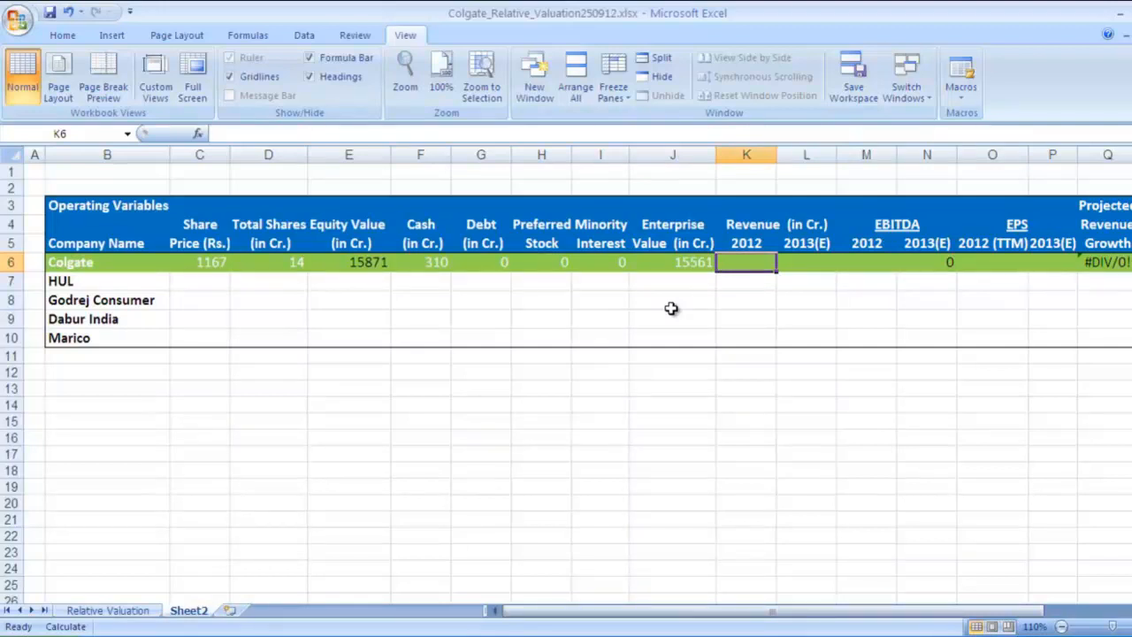
pyautogui.write('=')
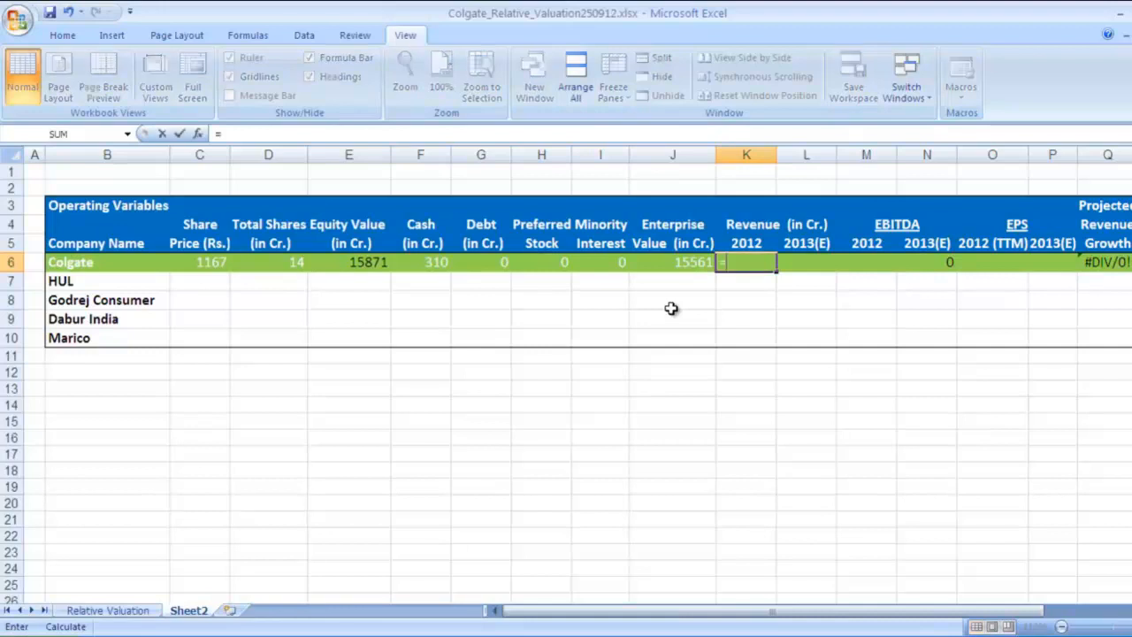
pyautogui.hotkey('alt', 'Tab')
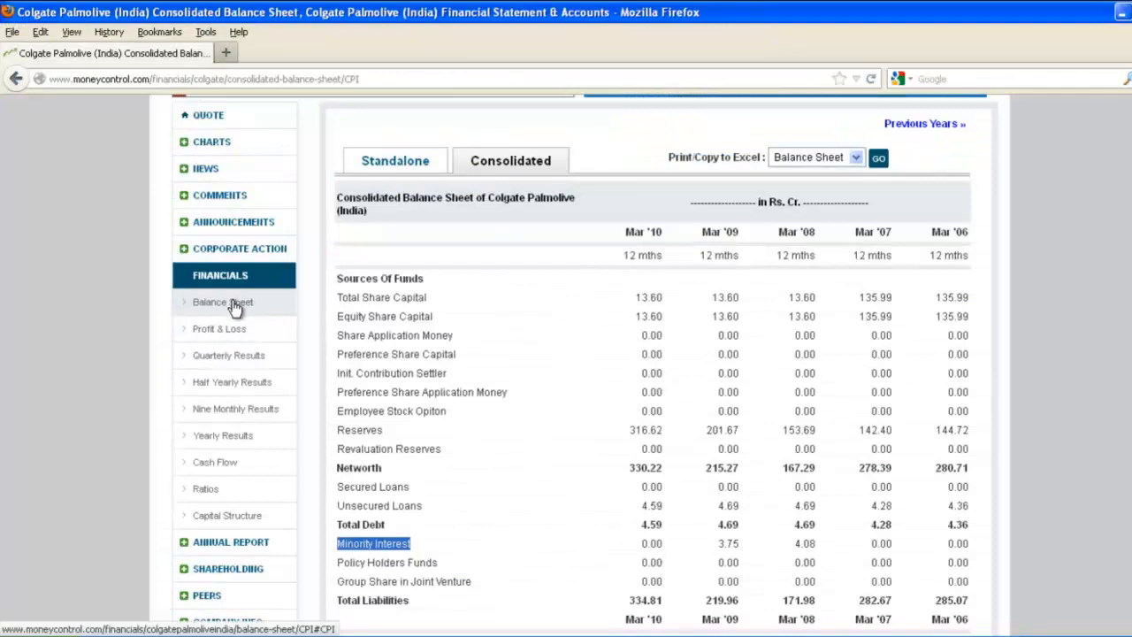
pyautogui.click(226, 333)
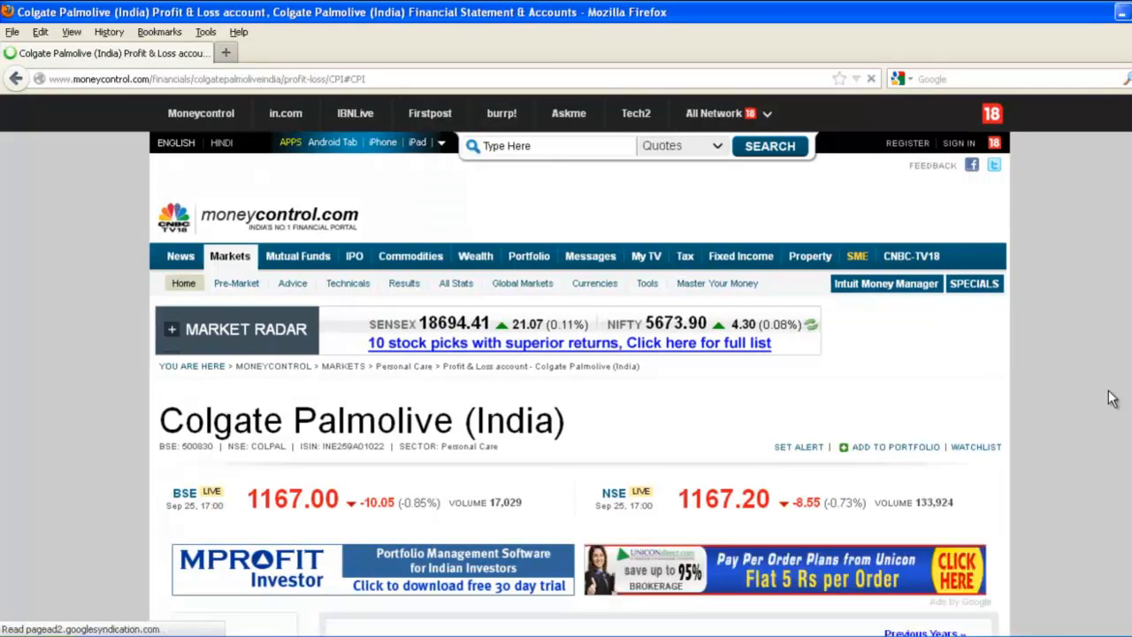
# - Examine the income, expenditure and operating profit rows of Colgate's standalone Profit & Loss account
pyautogui.scroll(-2, 1111, 398)
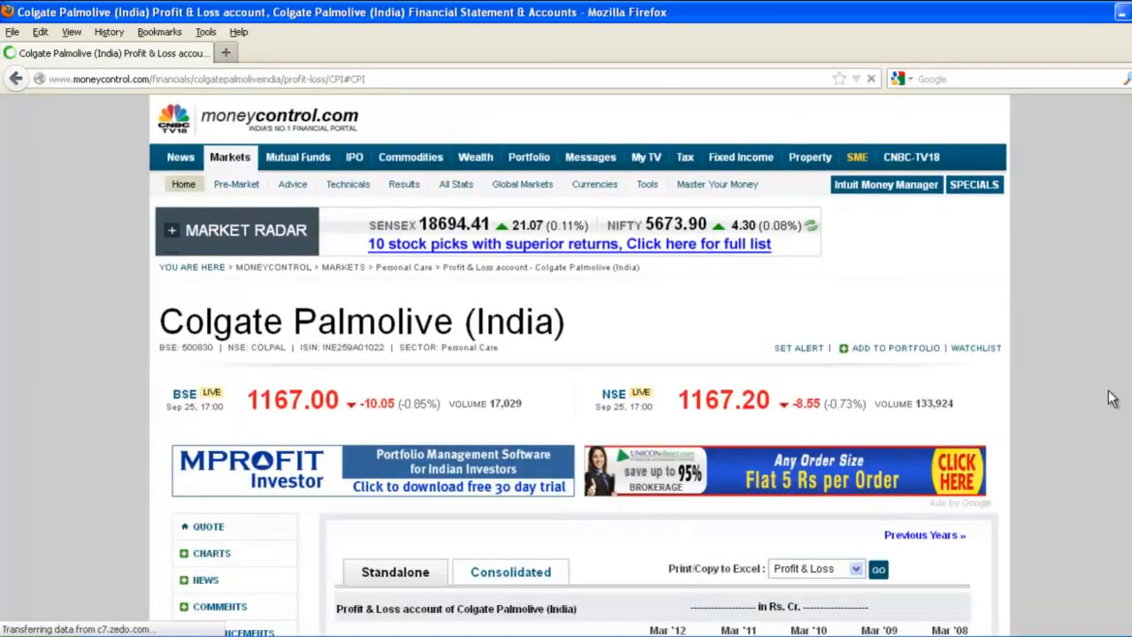
pyautogui.scroll(-10, 1112, 399)
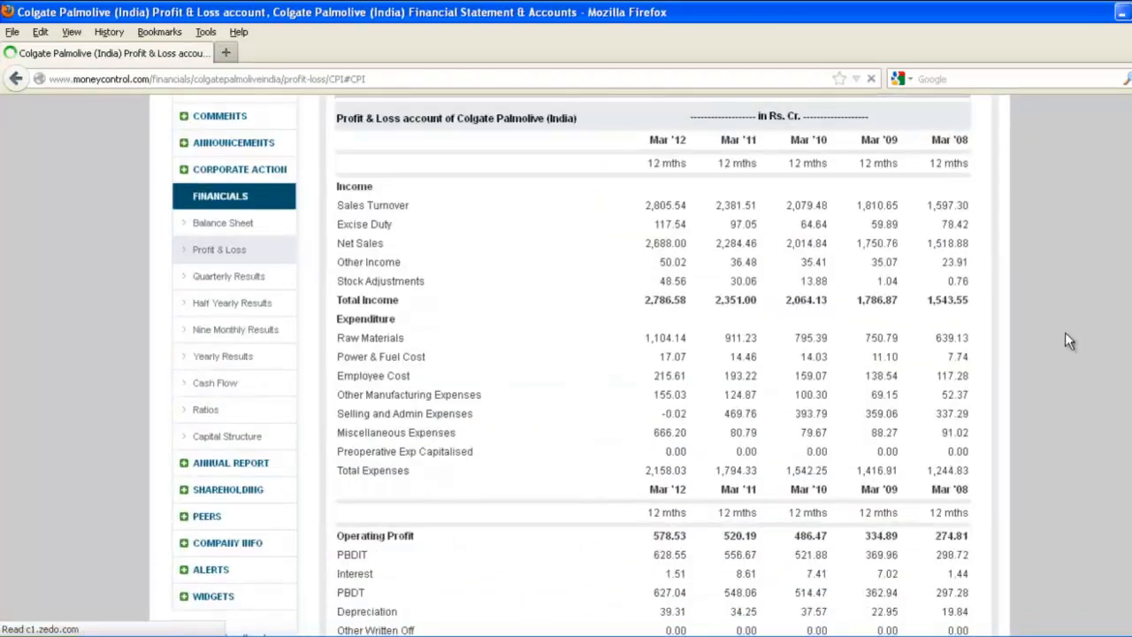
pyautogui.scroll(-2, 1106, 389)
pyautogui.scroll(1, 713, 298)
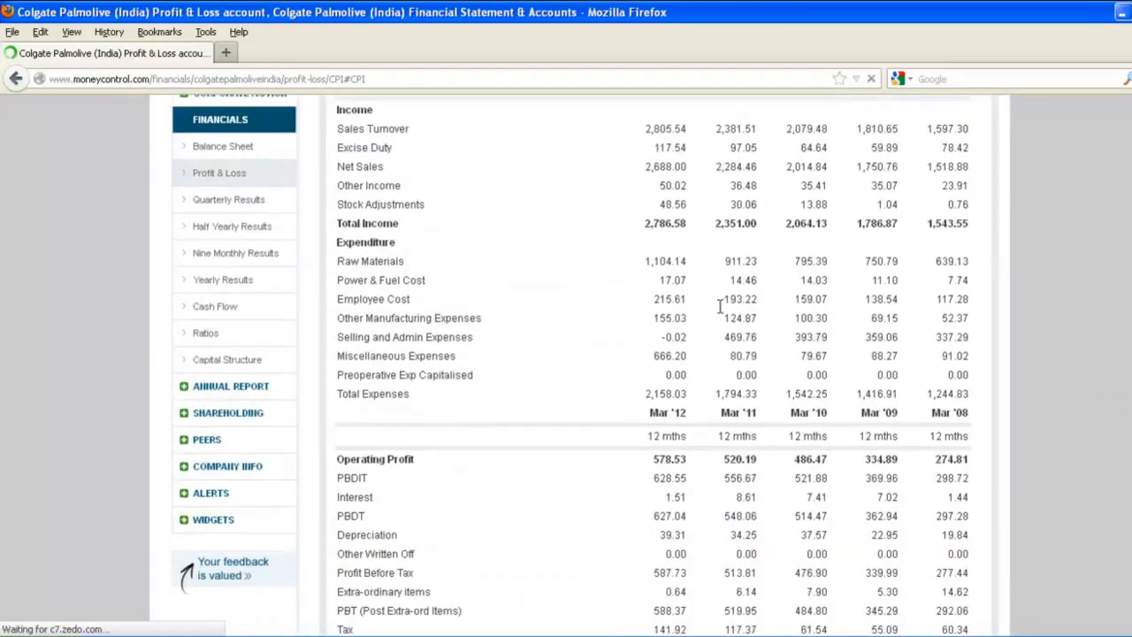
pyautogui.scroll(4, 725, 310)
pyautogui.scroll(3, 477, 183)
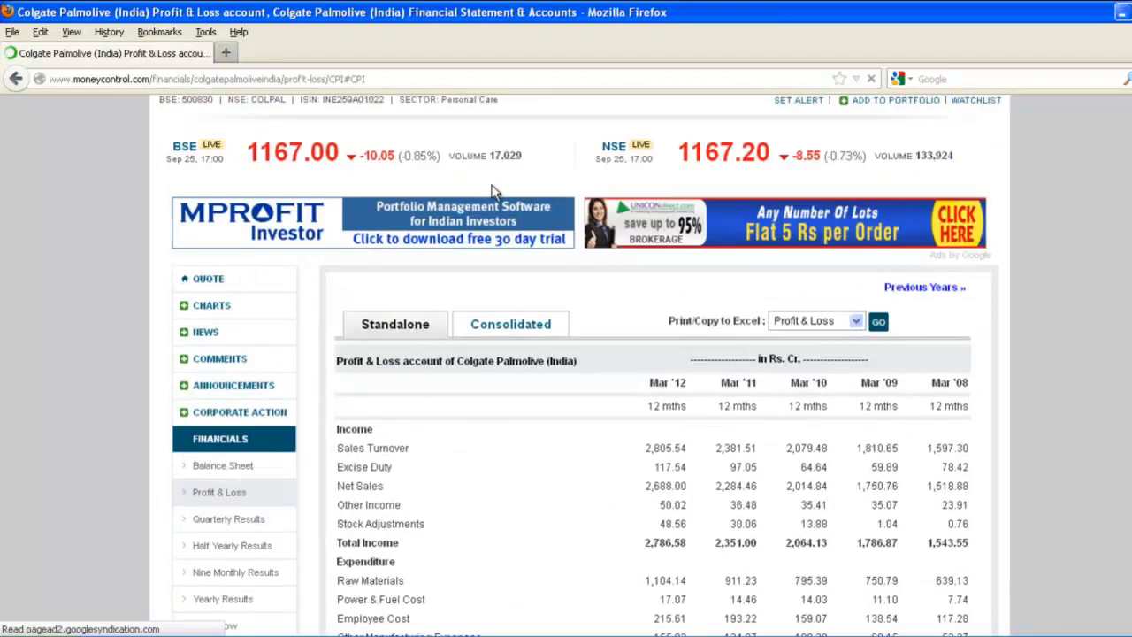
pyautogui.scroll(3, 492, 188)
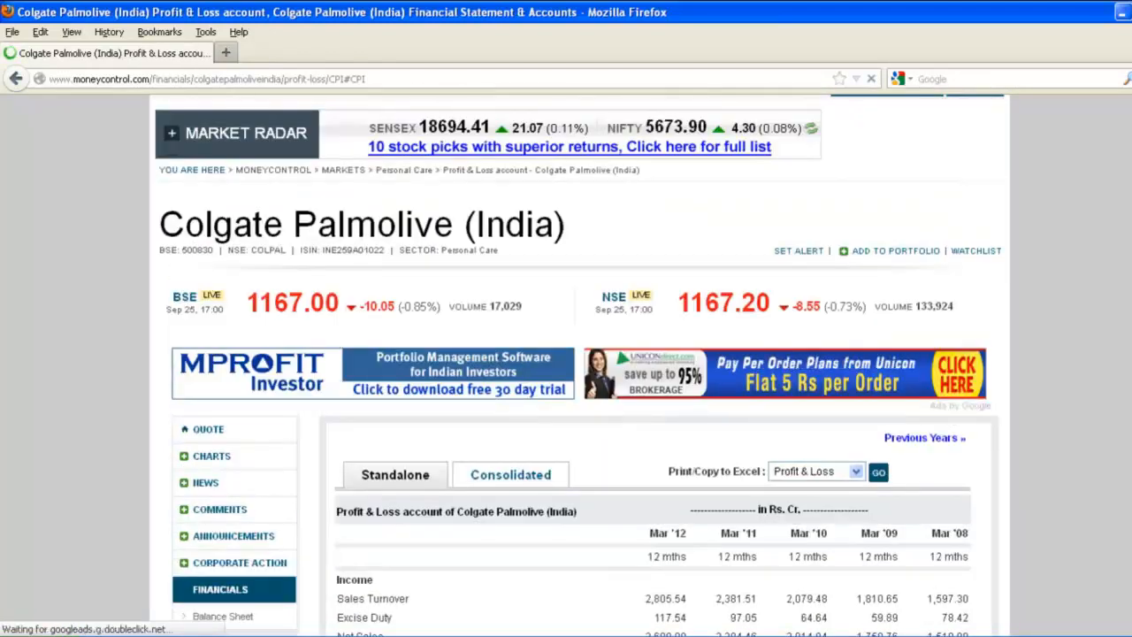
pyautogui.scroll(-6, 566, 353)
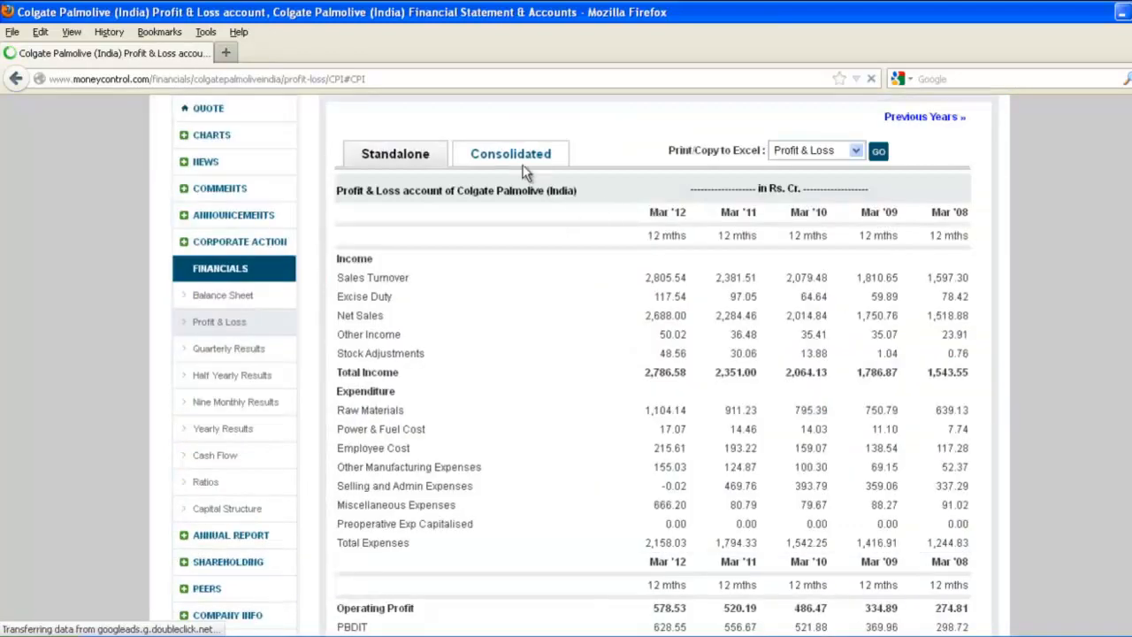
pyautogui.scroll(-2, 525, 168)
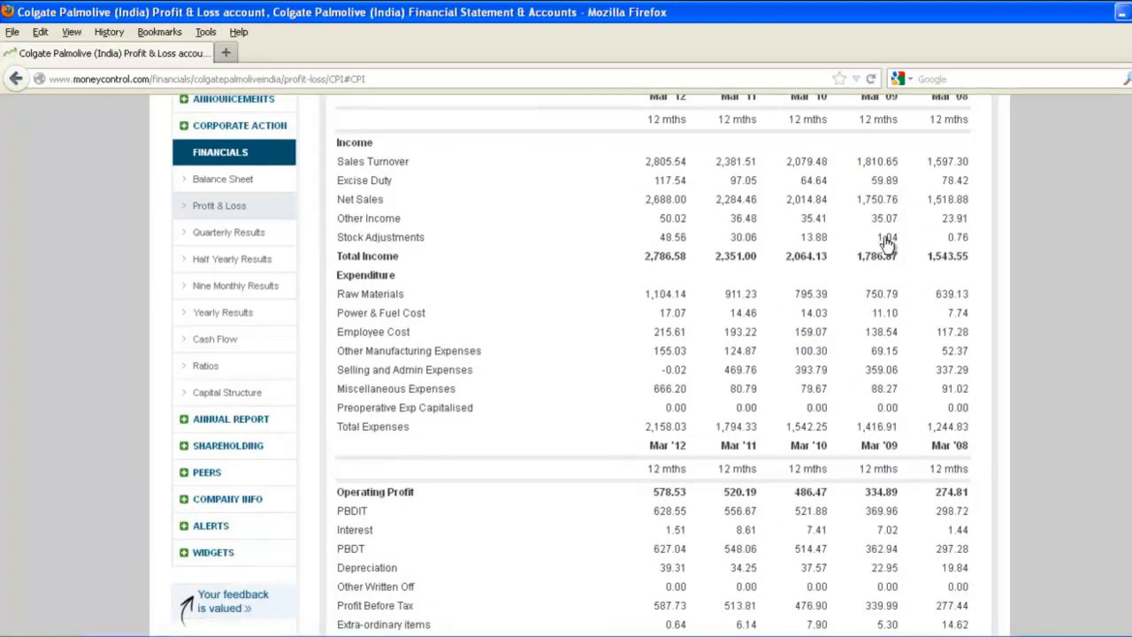
pyautogui.scroll(4, 817, 275)
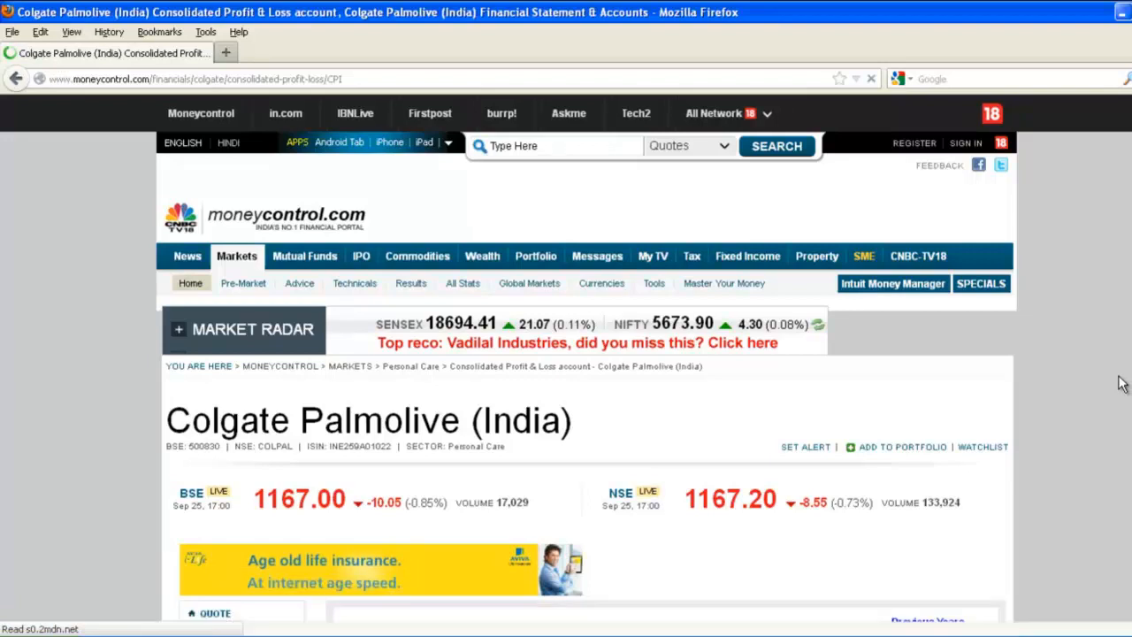
# - Check the years covered by Colgate's consolidated Profit & Loss account, return to the standalone version and highlight the Mar '12 Sales Turnover
pyautogui.scroll(-2, 1121, 382)
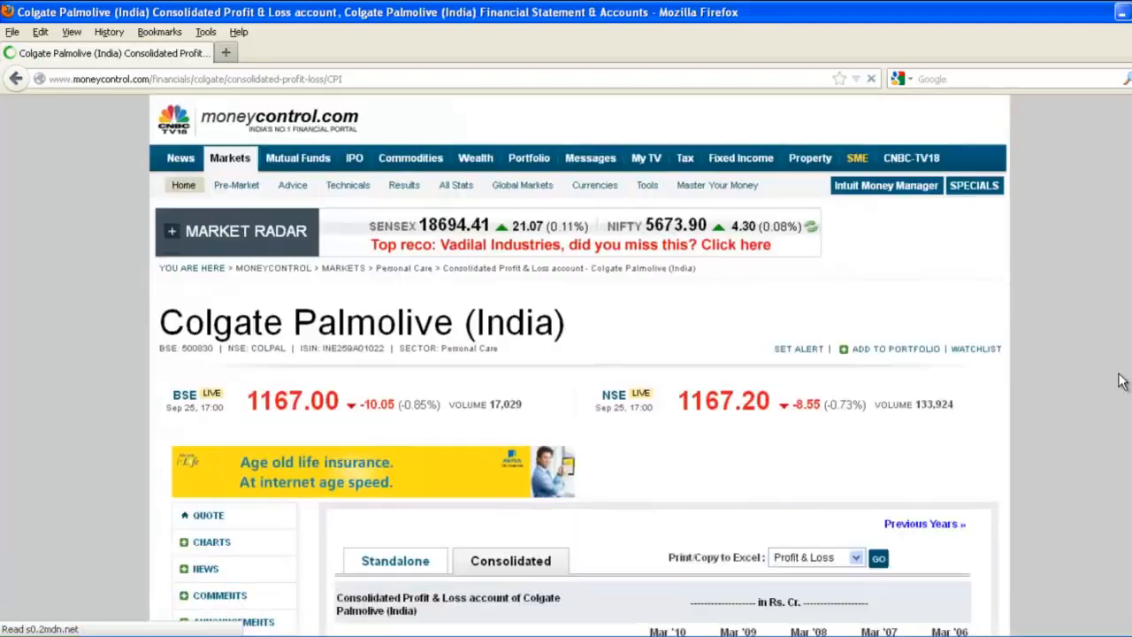
pyautogui.scroll(-8, 1121, 380)
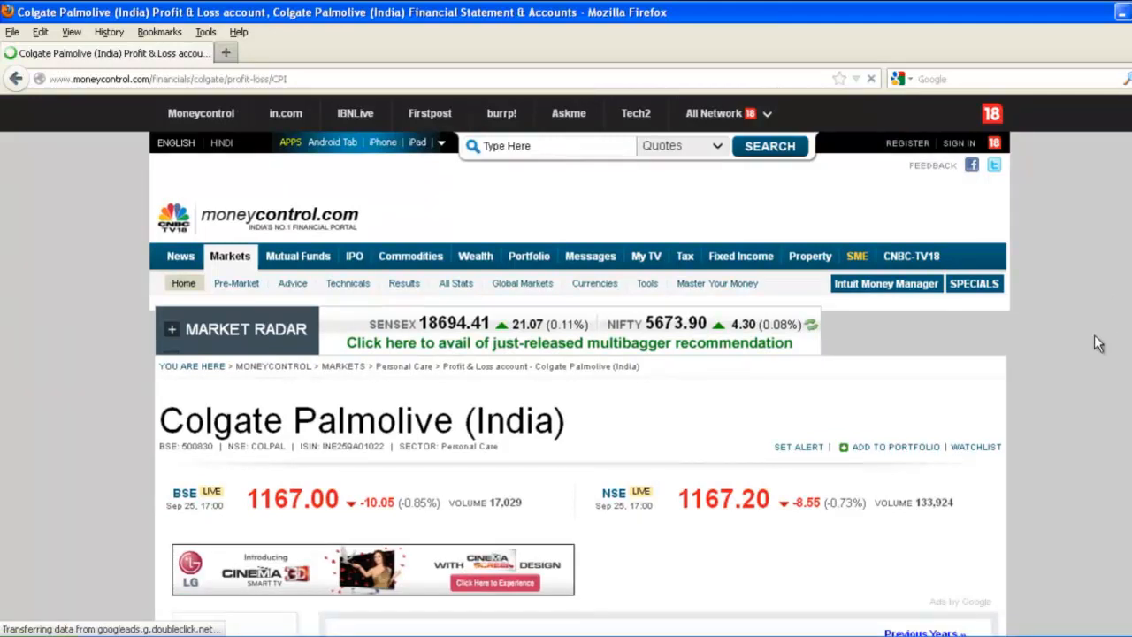
pyautogui.scroll(-5, 1095, 343)
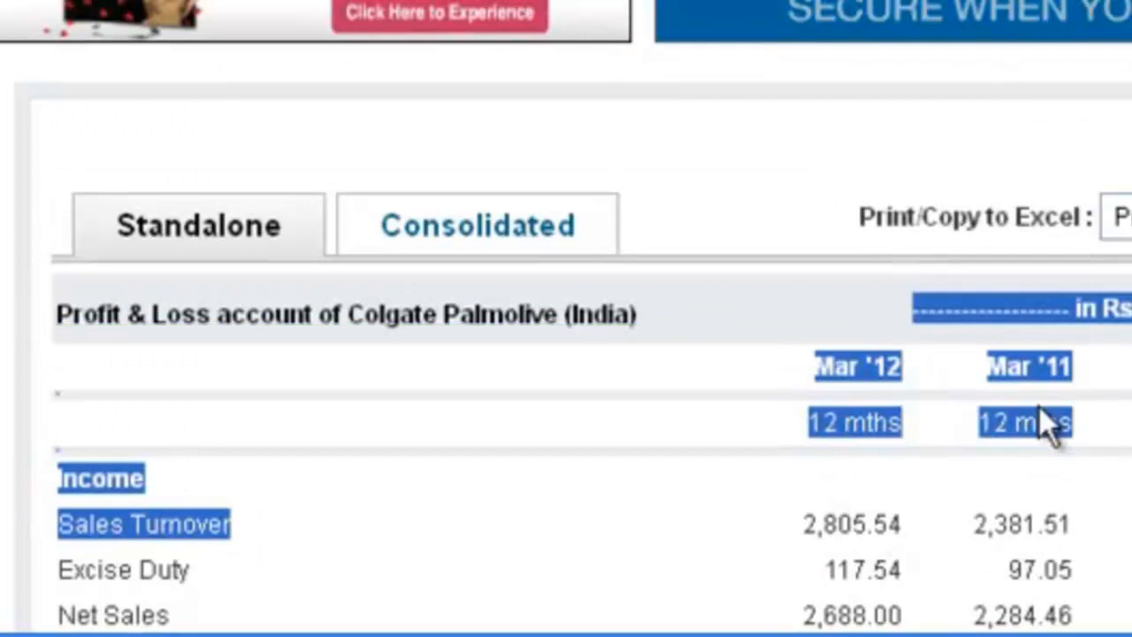
pyautogui.click(979, 338)
pyautogui.scroll(-5, 979, 339)
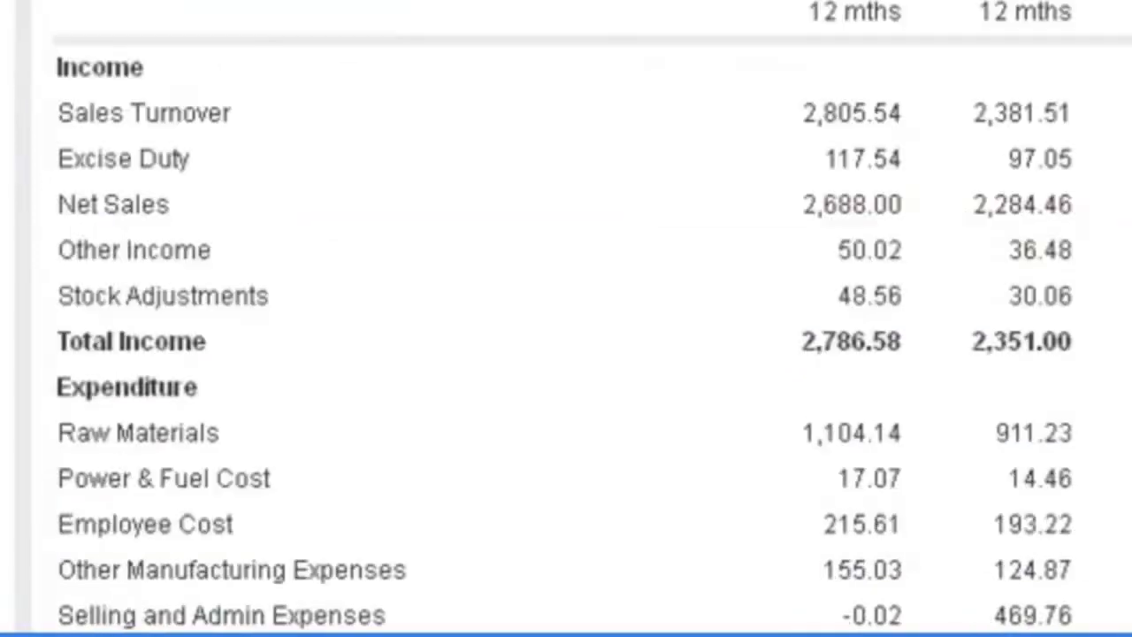
pyautogui.scroll(-3, 814, 230)
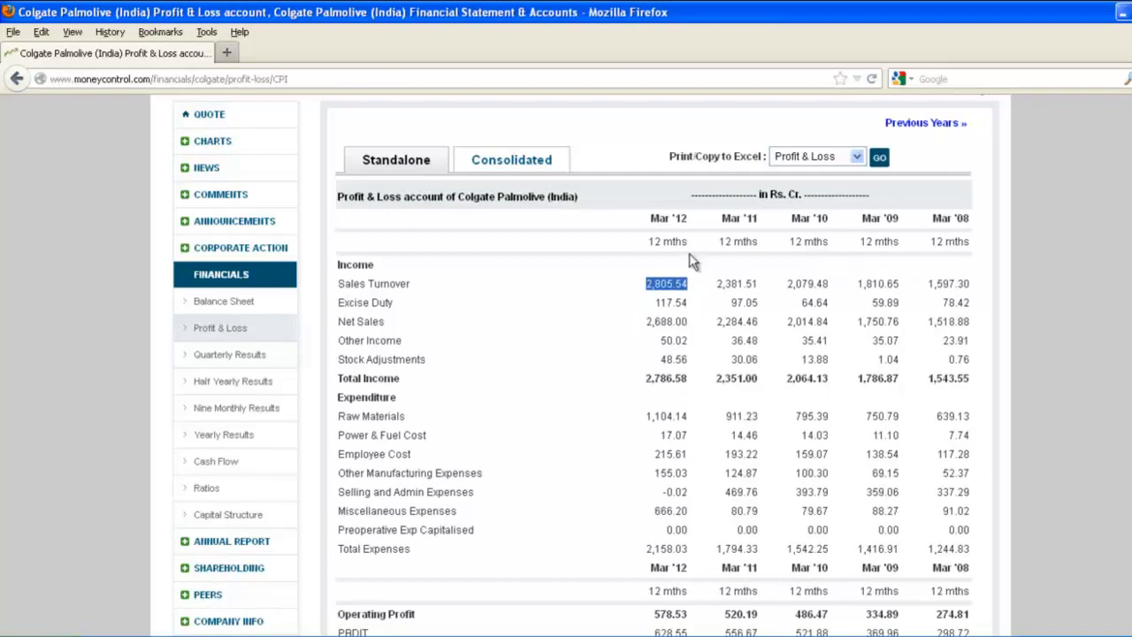
# - Search Google for "reuters india" in a new browser tab and open the Reuters India site
pyautogui.click(229, 56)
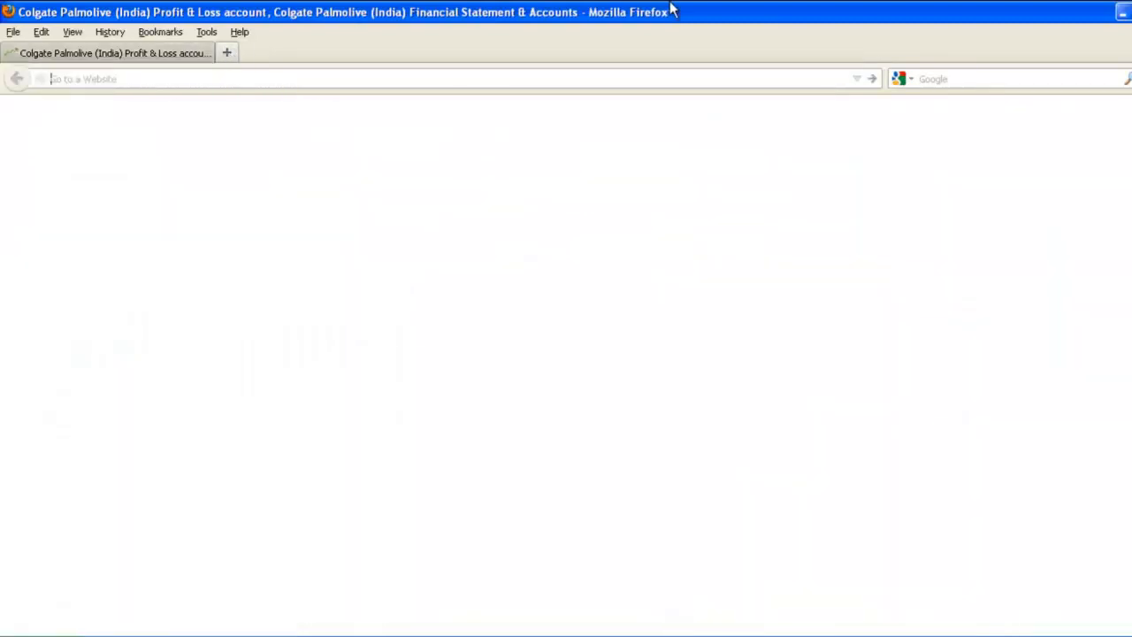
pyautogui.click(944, 80)
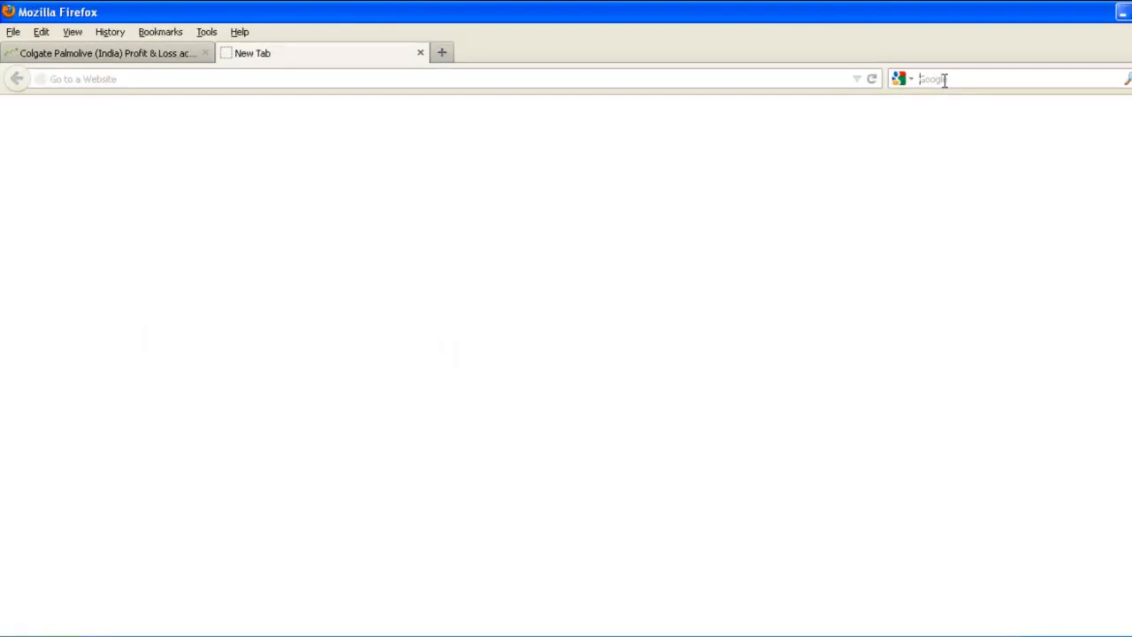
pyautogui.write('reuters indi')
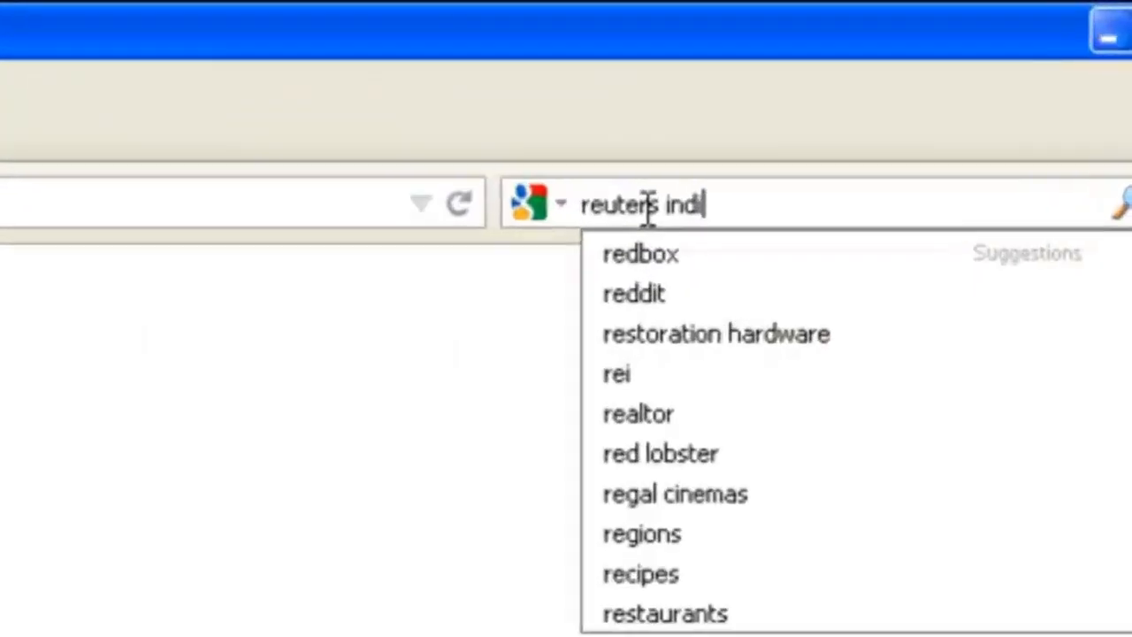
pyautogui.write('a')
pyautogui.press('Return')
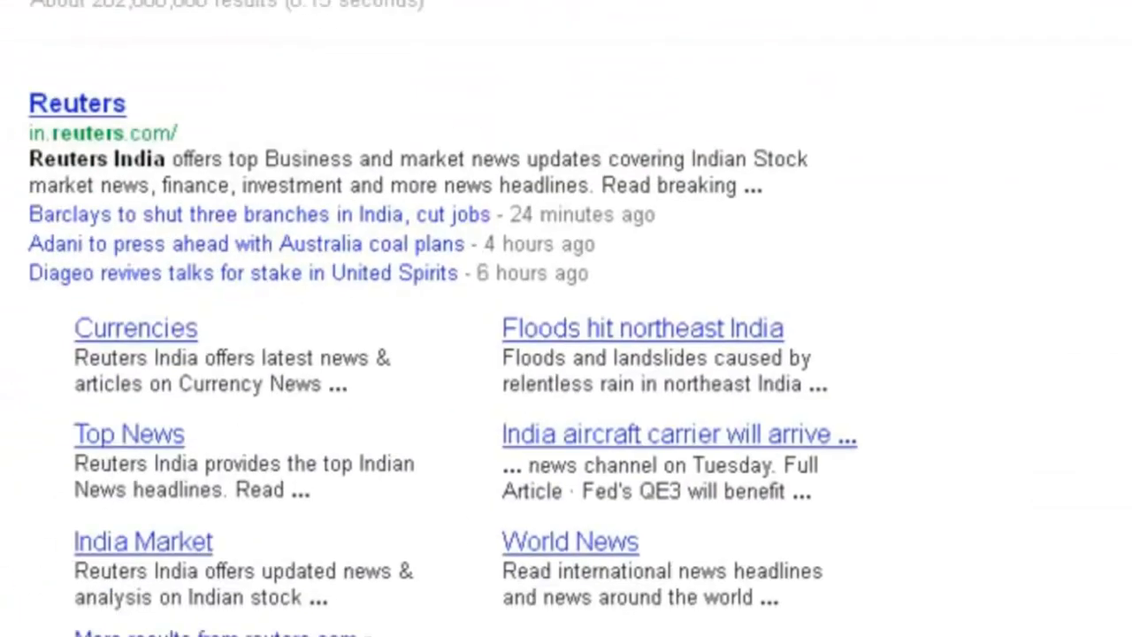
pyautogui.click(85, 106)
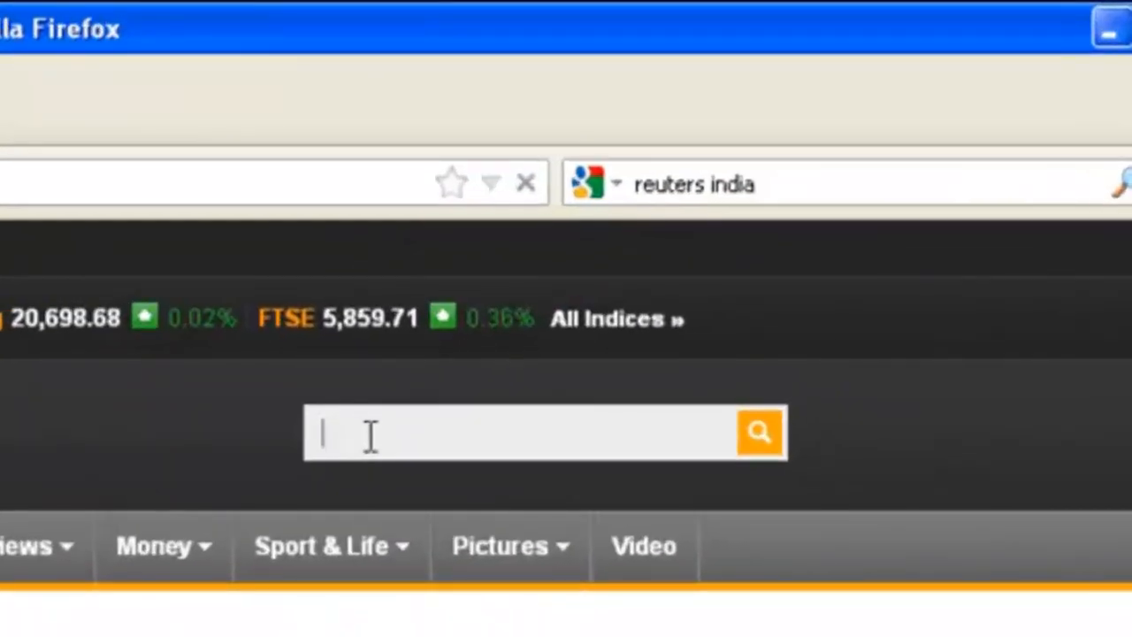
# - Search Reuters for "colgate", open the Colgate Palmolive India Ltd (COLG.NS) page and review its overview figures
pyautogui.write('colgate')
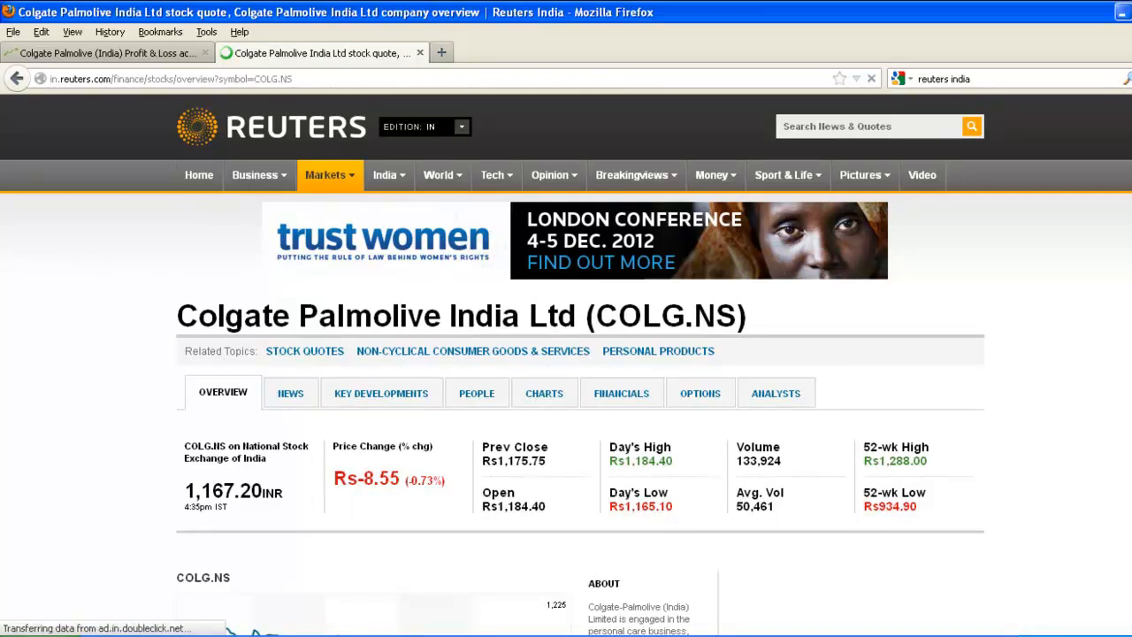
pyautogui.scroll(-1, 566, 366)
pyautogui.scroll(-3, 566, 366)
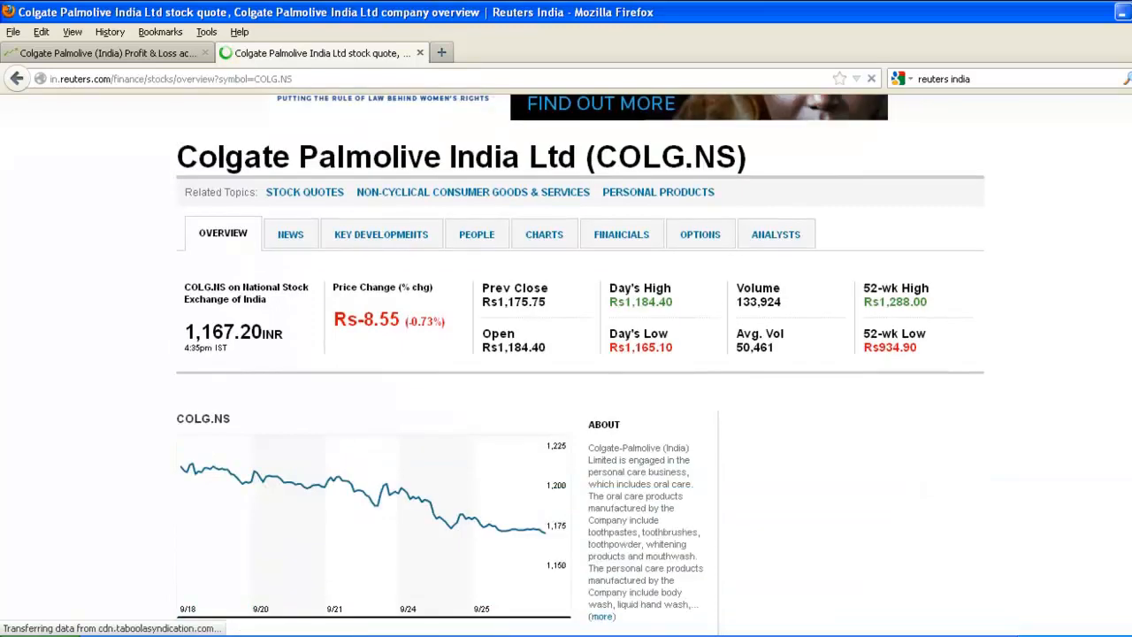
pyautogui.scroll(-1, 566, 366)
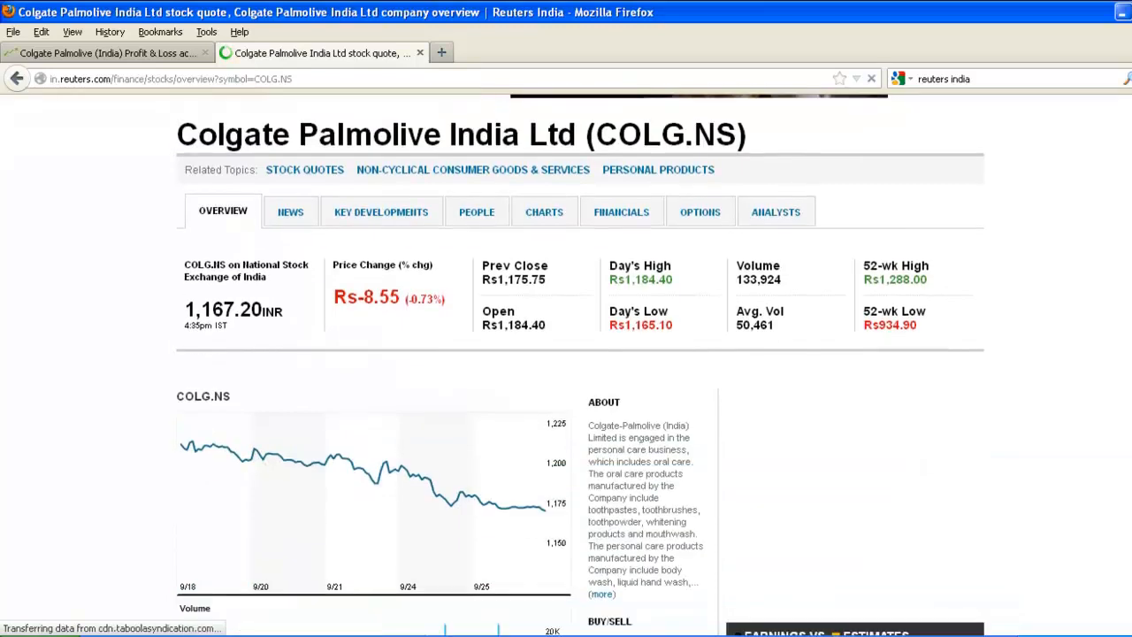
pyautogui.scroll(-2, 565, 366)
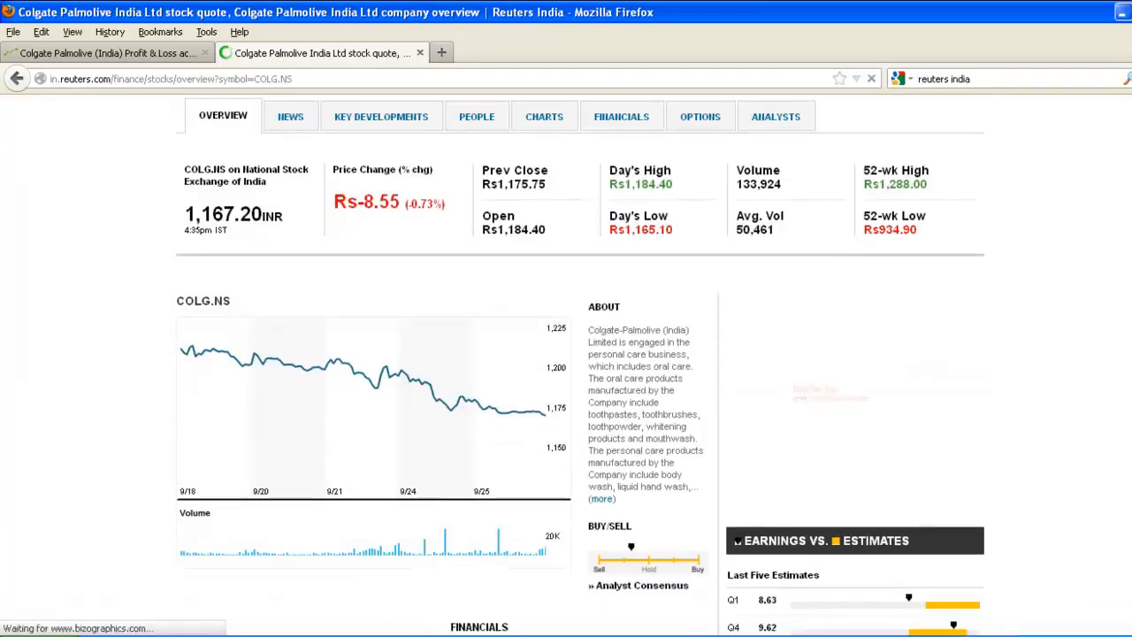
pyautogui.scroll(-5, 566, 366)
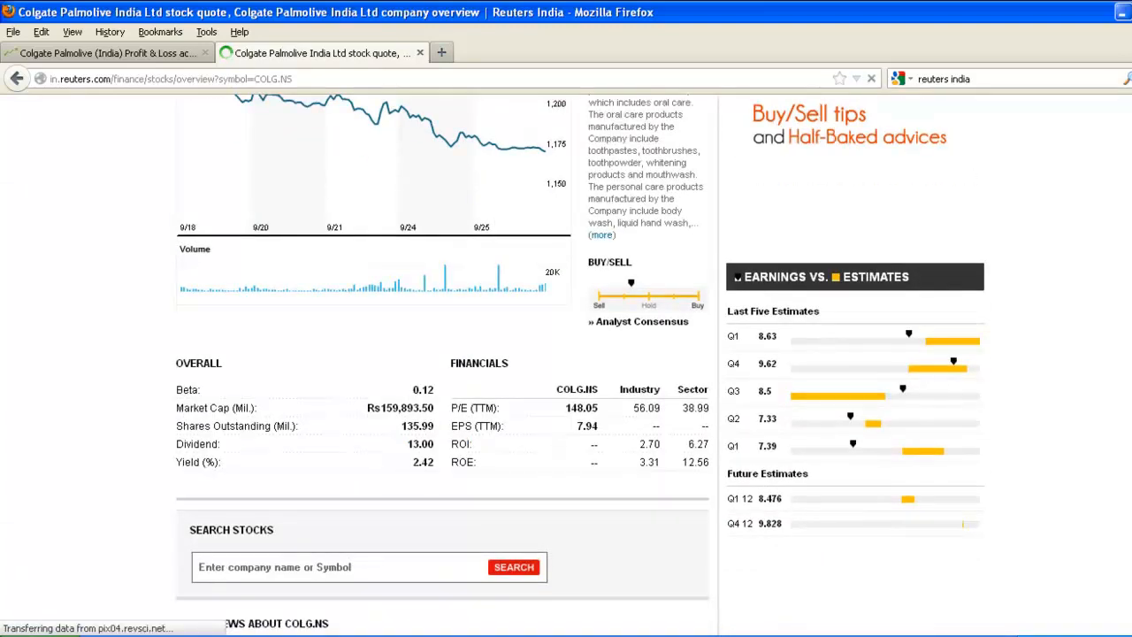
pyautogui.scroll(3, 566, 366)
pyautogui.scroll(6, 814, 177)
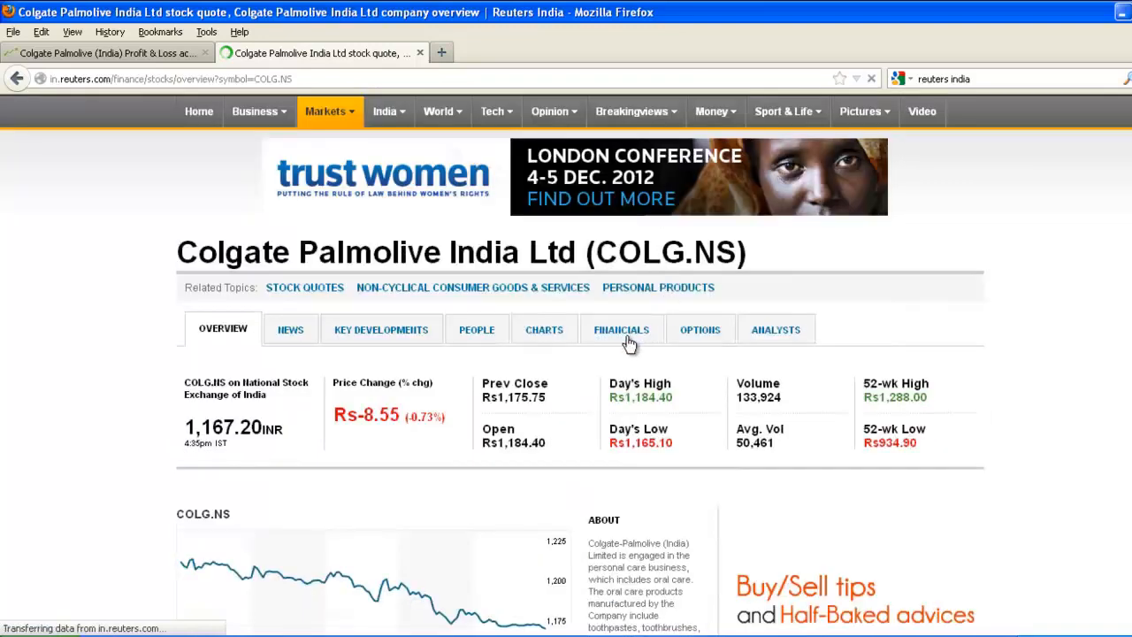
# - Open the Financials page for COLG.NS and examine the consensus sales and earnings estimates
pyautogui.scroll(1, 639, 362)
pyautogui.click(623, 390)
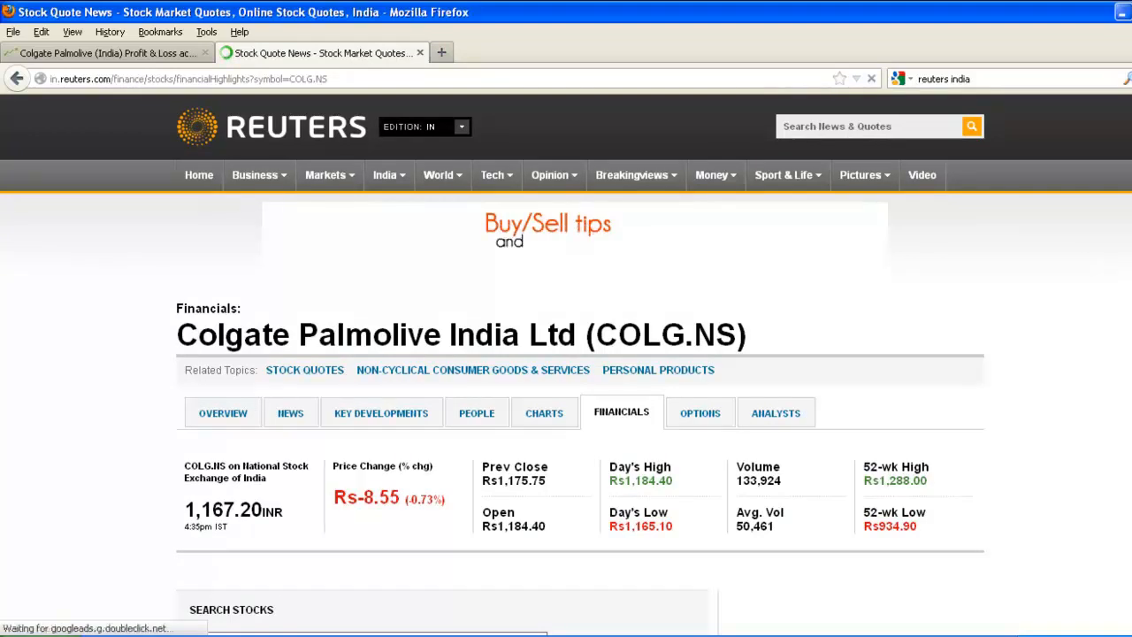
pyautogui.scroll(-3, 566, 354)
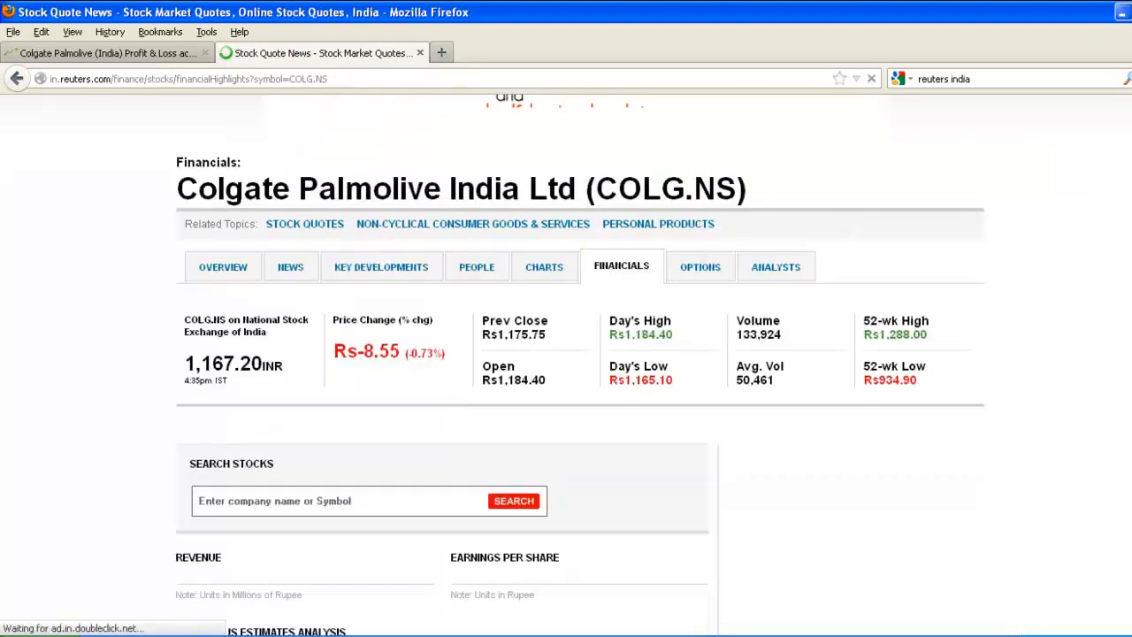
pyautogui.scroll(-3, 566, 354)
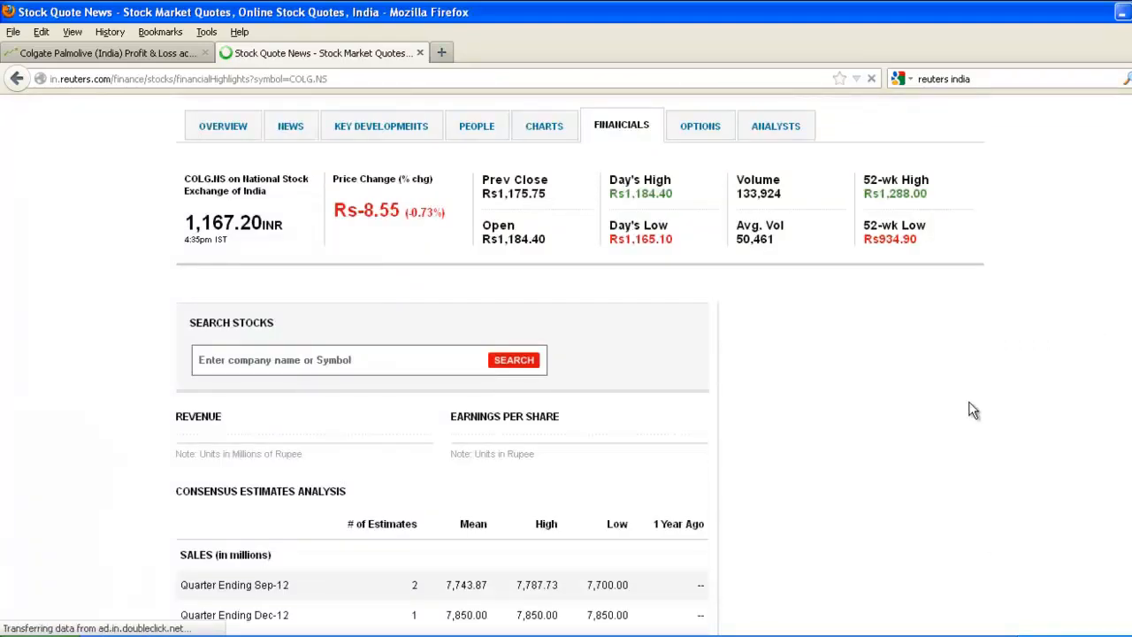
pyautogui.scroll(-8, 962, 401)
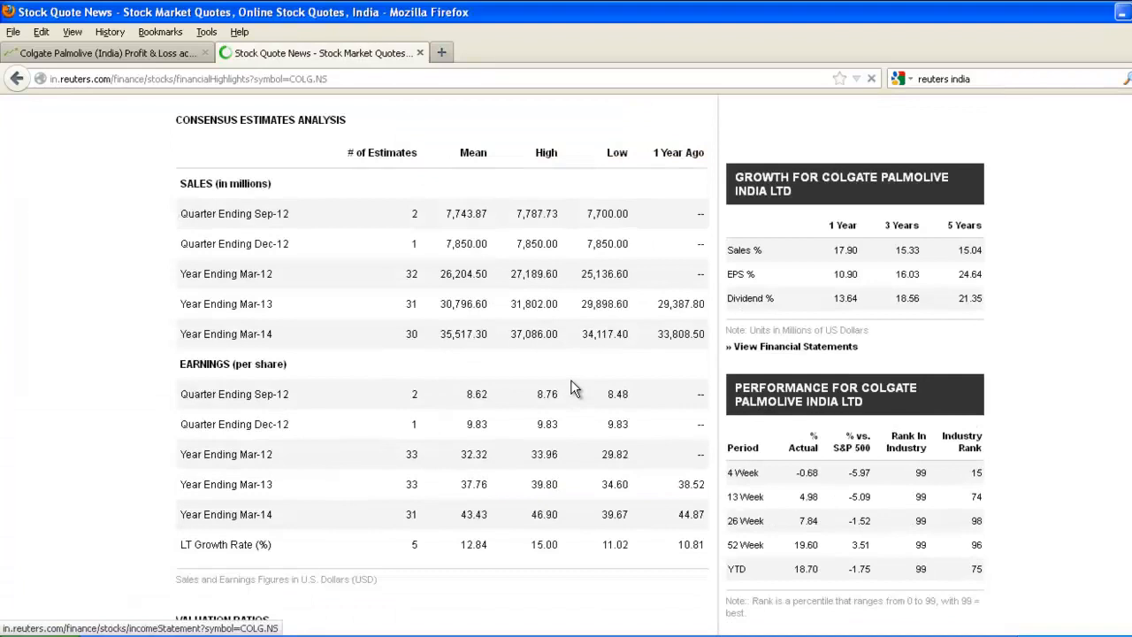
pyautogui.scroll(4, 566, 371)
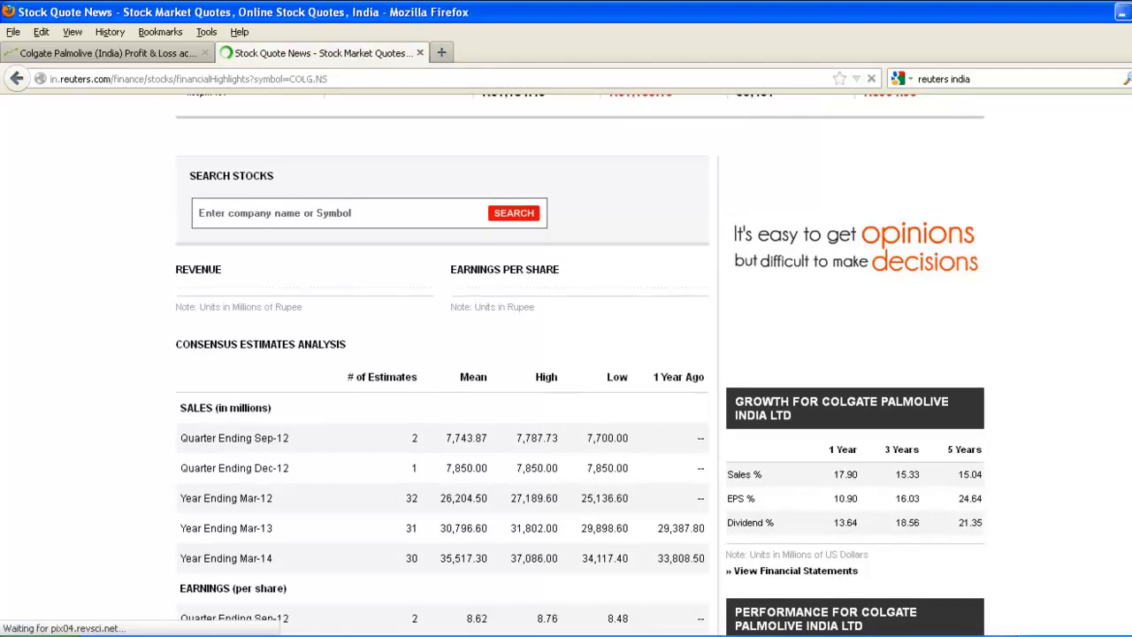
pyautogui.scroll(6, 566, 371)
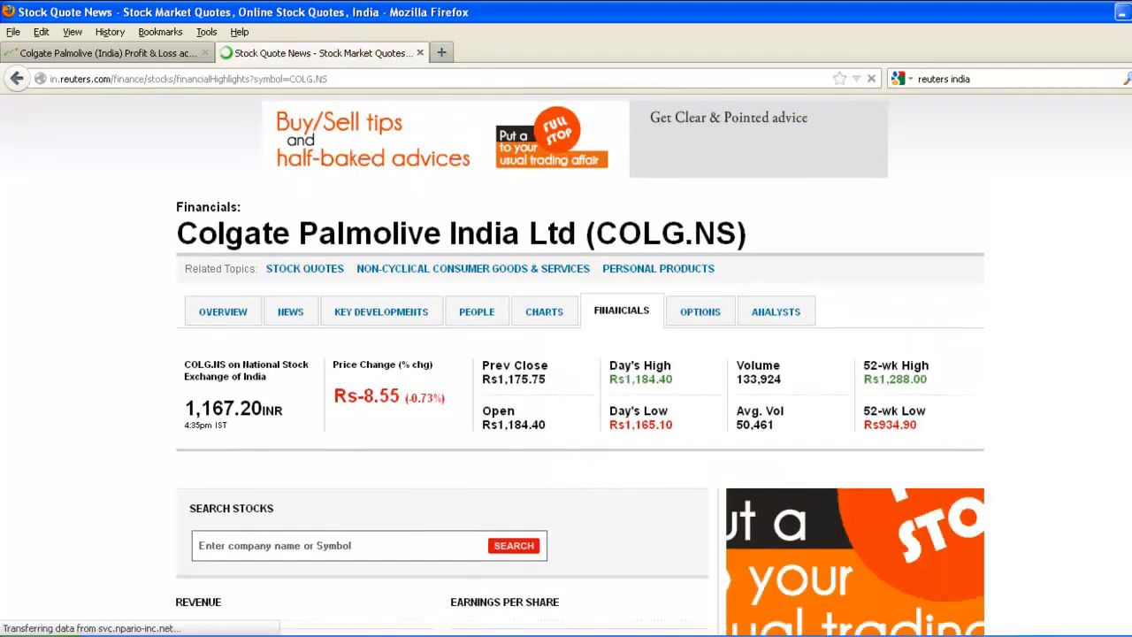
pyautogui.scroll(-10, 566, 364)
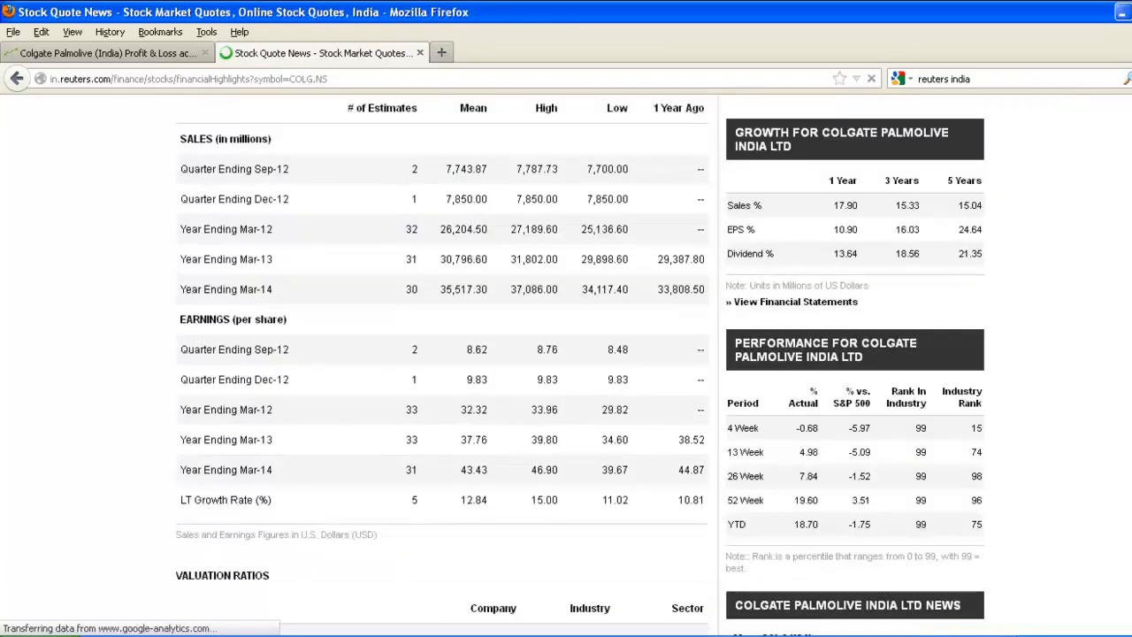
pyautogui.scroll(-8, 442, 363)
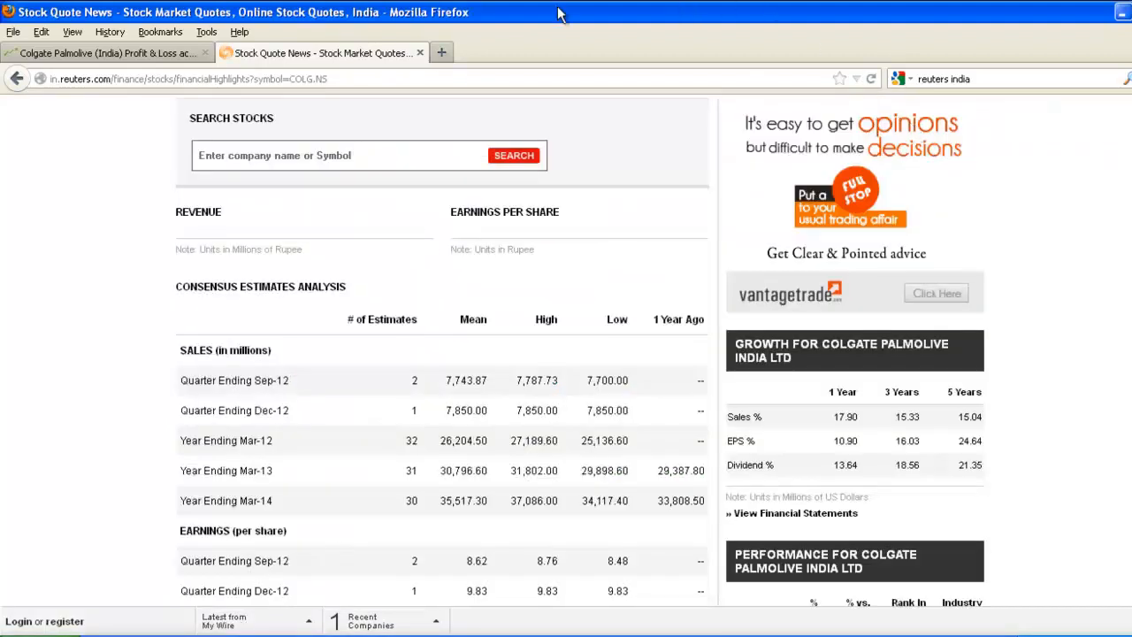
# - Check the pending Colgate 2012 Revenue cell in Excel and return to Colgate's moneycontrol Profit & Loss page in Firefox
pyautogui.hotkey('alt', 'Tab')
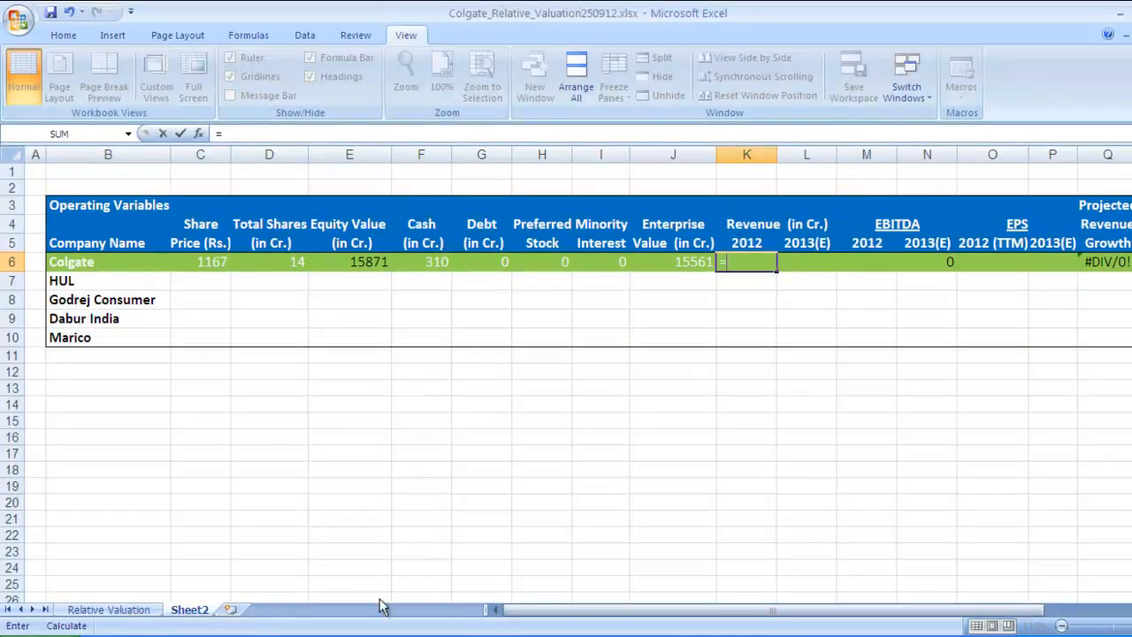
pyautogui.hotkey('alt', 'Tab')
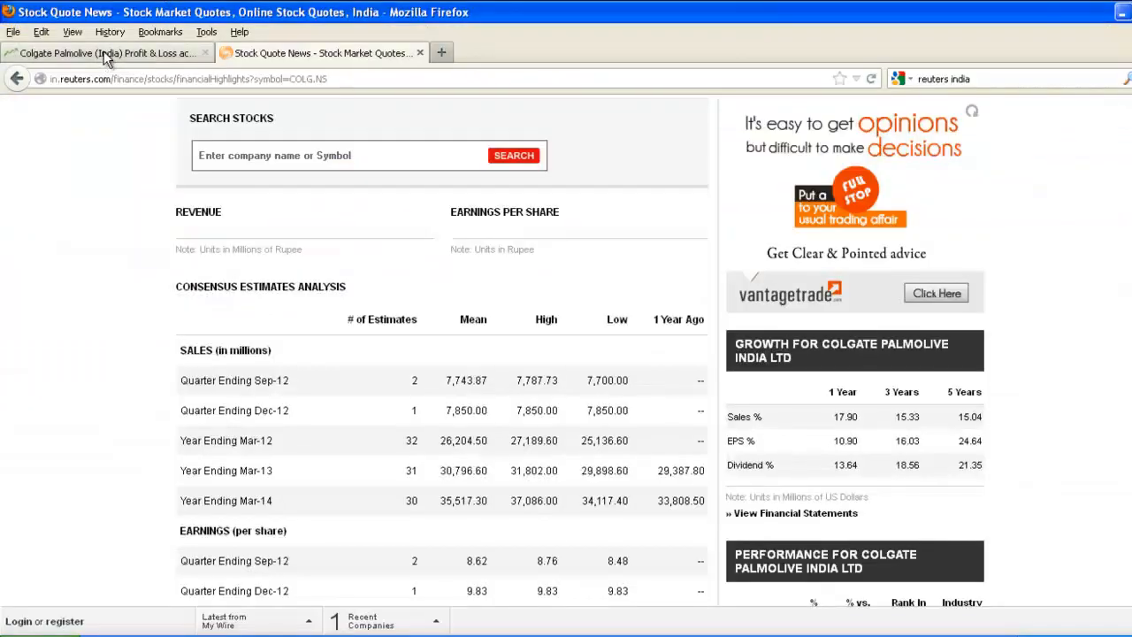
pyautogui.click(106, 54)
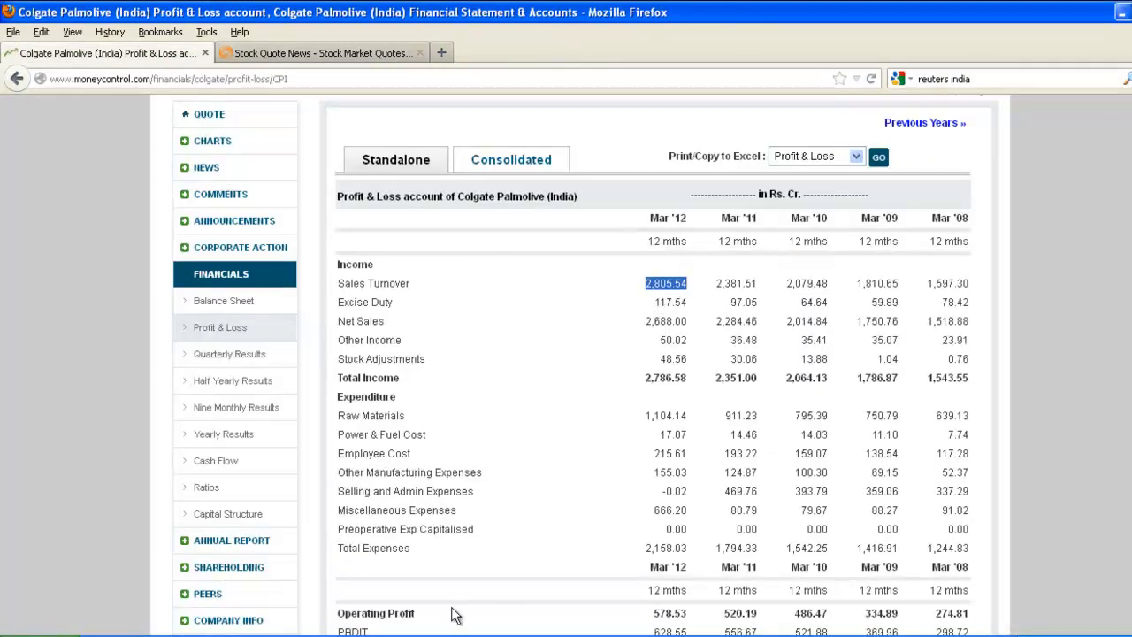
# - Enter 2805.54 from the Mar '12 Sales Turnover as Colgate's 2012 Revenue in the Excel table
pyautogui.hotkey('alt', 'Tab')
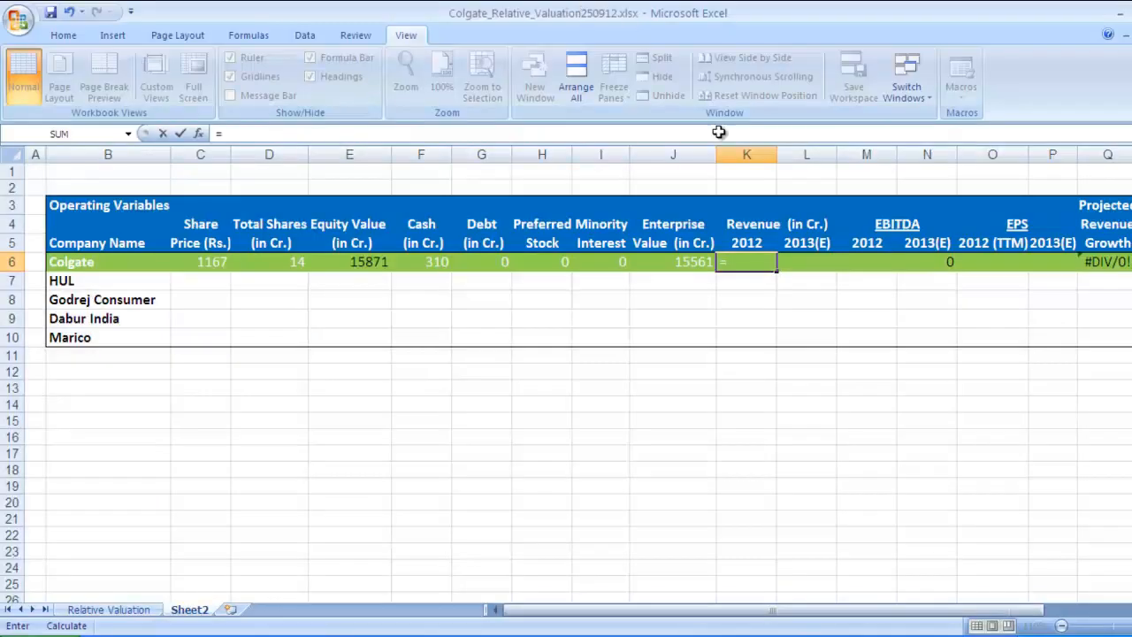
pyautogui.write('2805.54')
pyautogui.press('Return')
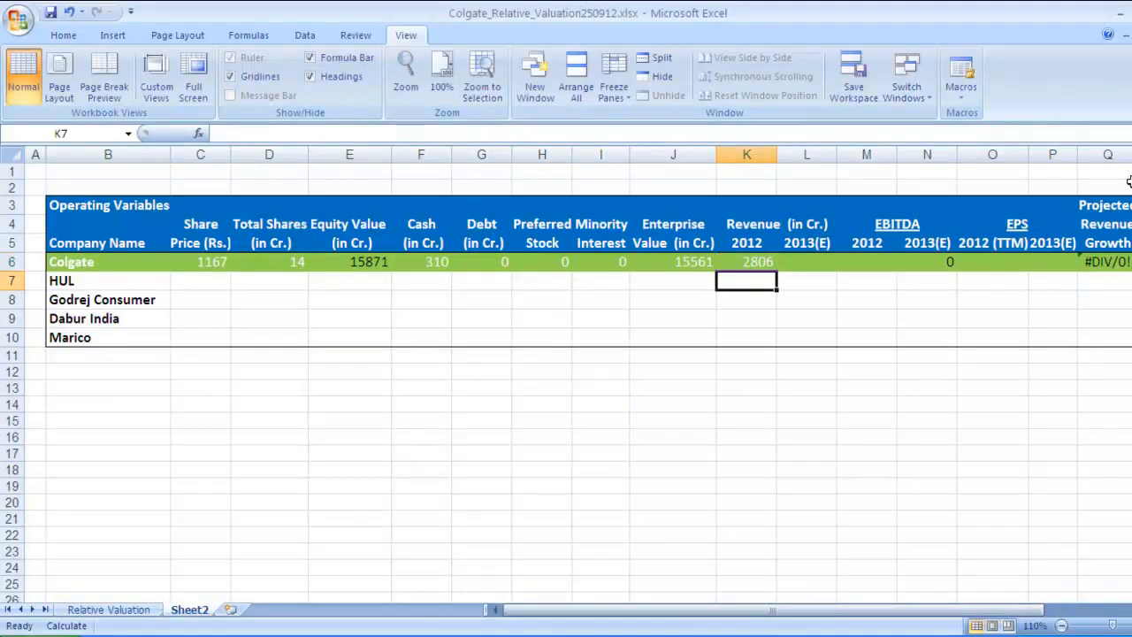
# - Take Colgate's mean Mar-13 sales estimate from the Reuters page and enter it in crores, 3079.60, as its 2013(E) Revenue
pyautogui.press('Up')
pyautogui.press('Right')
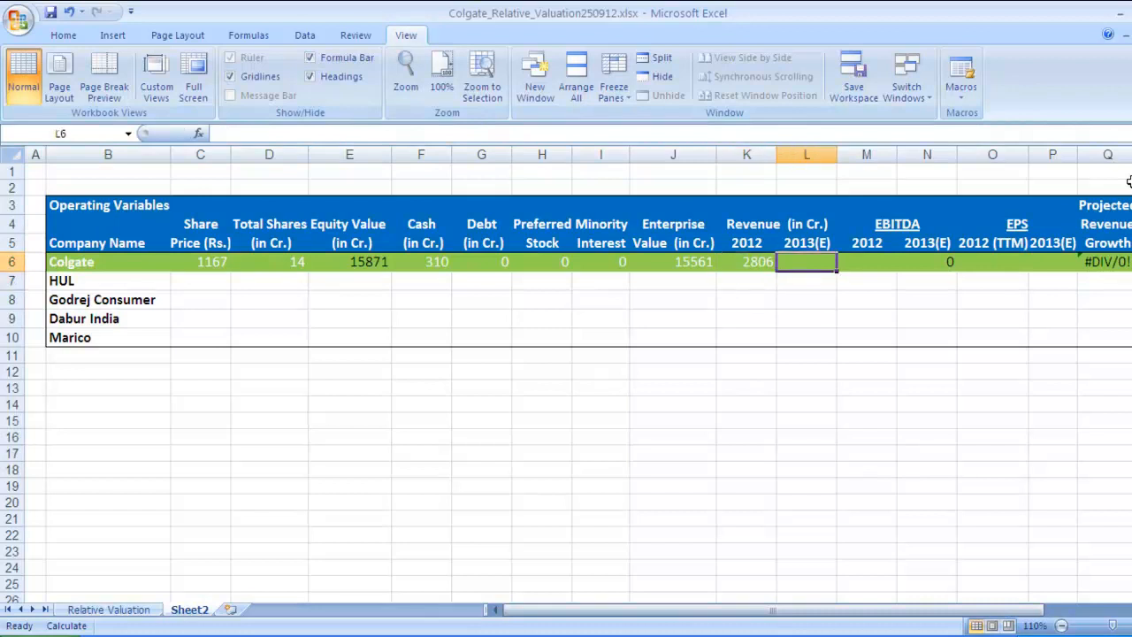
pyautogui.hotkey('alt', 'Tab')
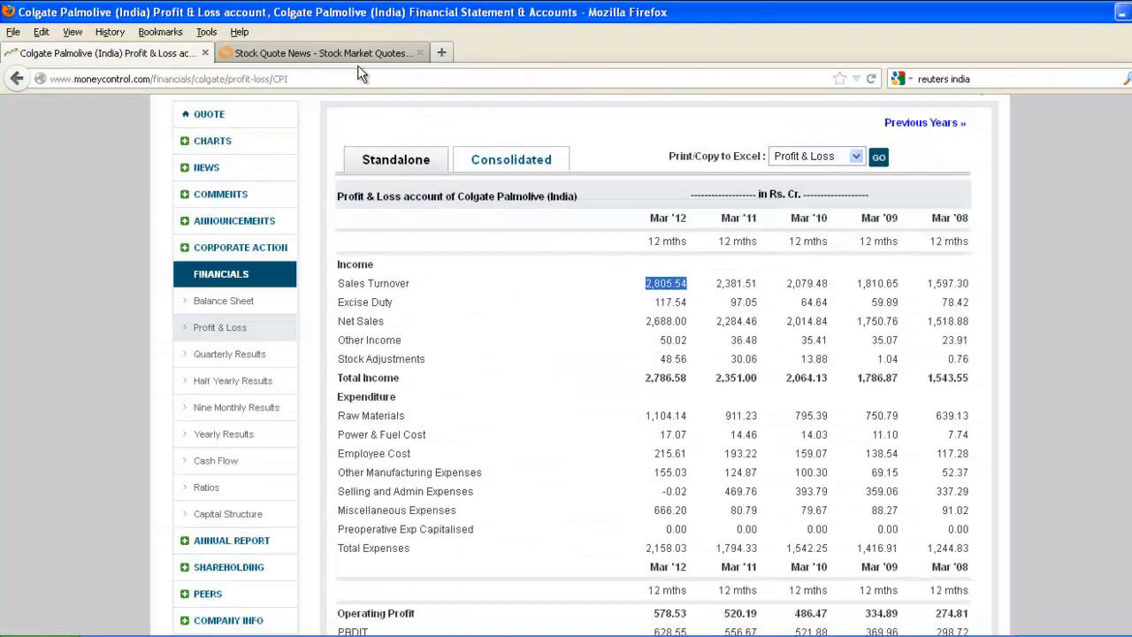
pyautogui.click(350, 50)
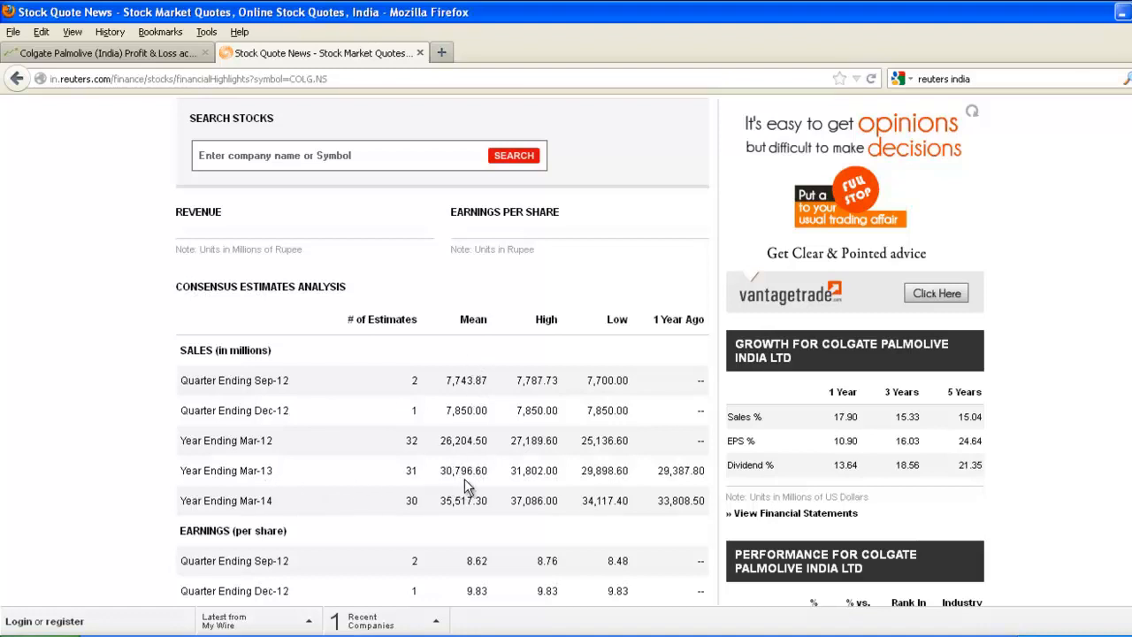
pyautogui.hotkey('alt', 'Tab')
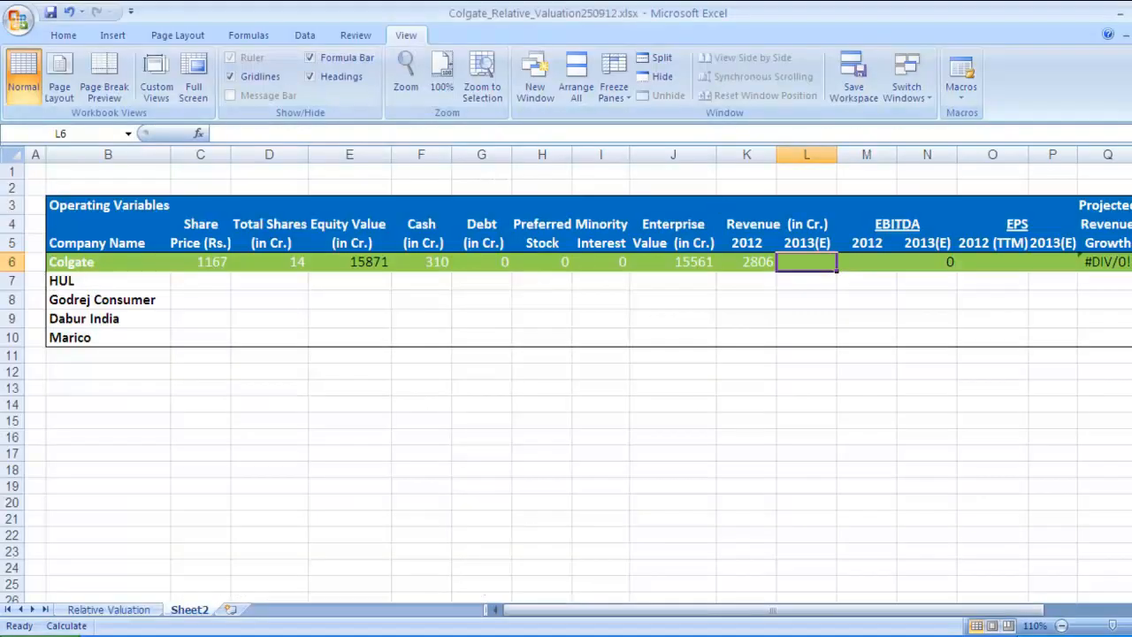
pyautogui.write('3079.60')
pyautogui.press('Return')
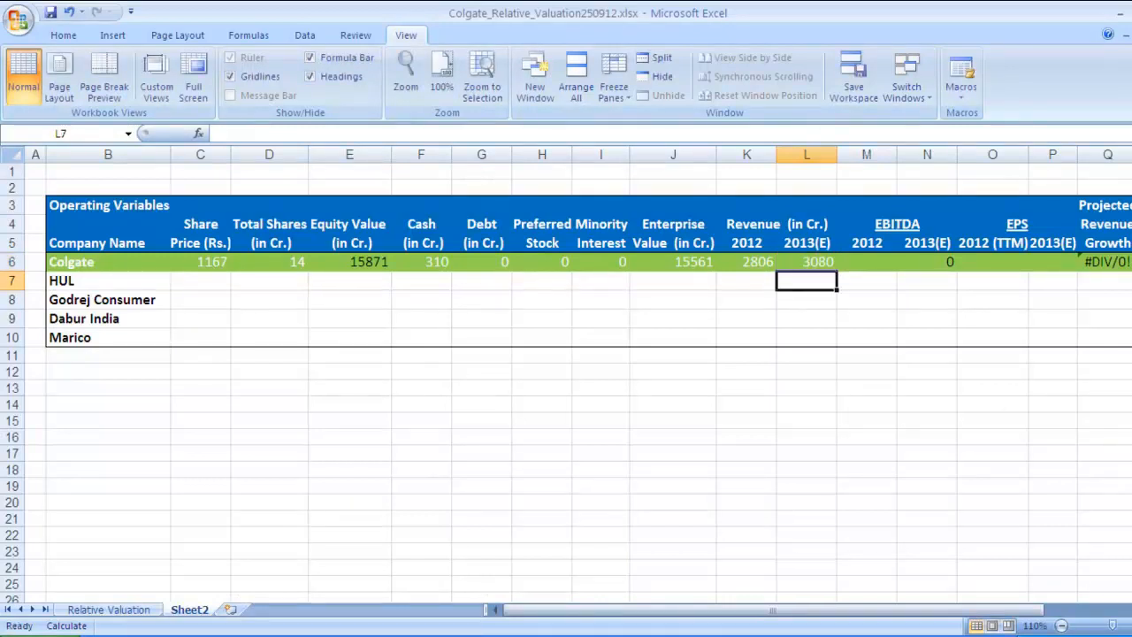
# - Take the Mar '12 PBDIT from Colgate's moneycontrol Profit & Loss page and enter 628.55 as its 2012 EBITDA
pyautogui.press('Up')
pyautogui.press('Right')
pyautogui.hotkey('alt', 'Tab')
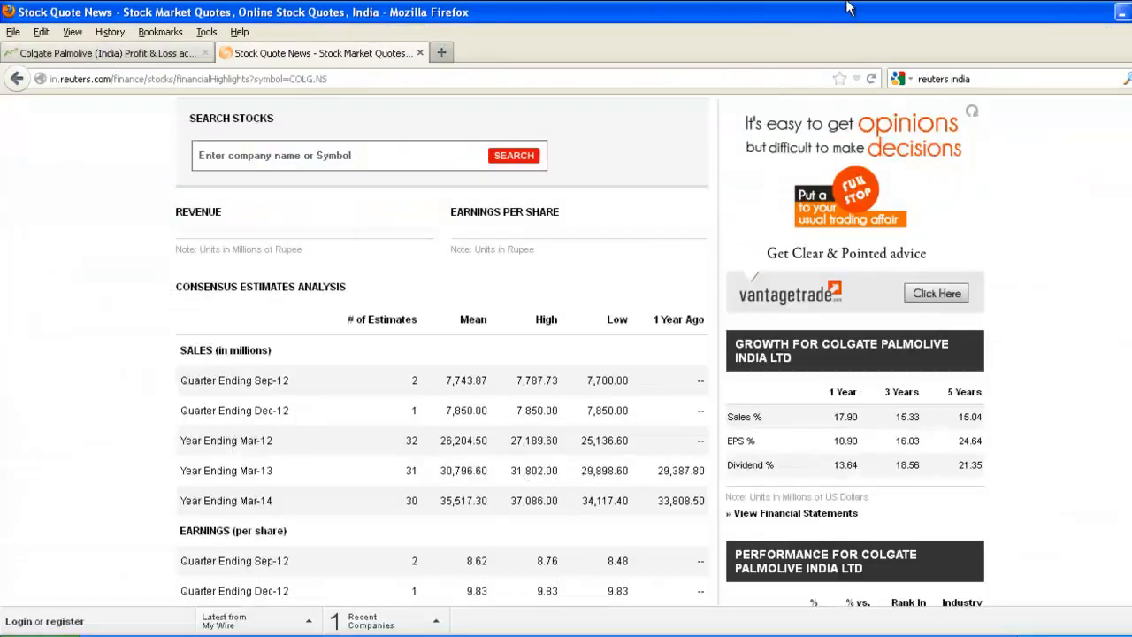
pyautogui.hotkey('ctrl', 'Tab')
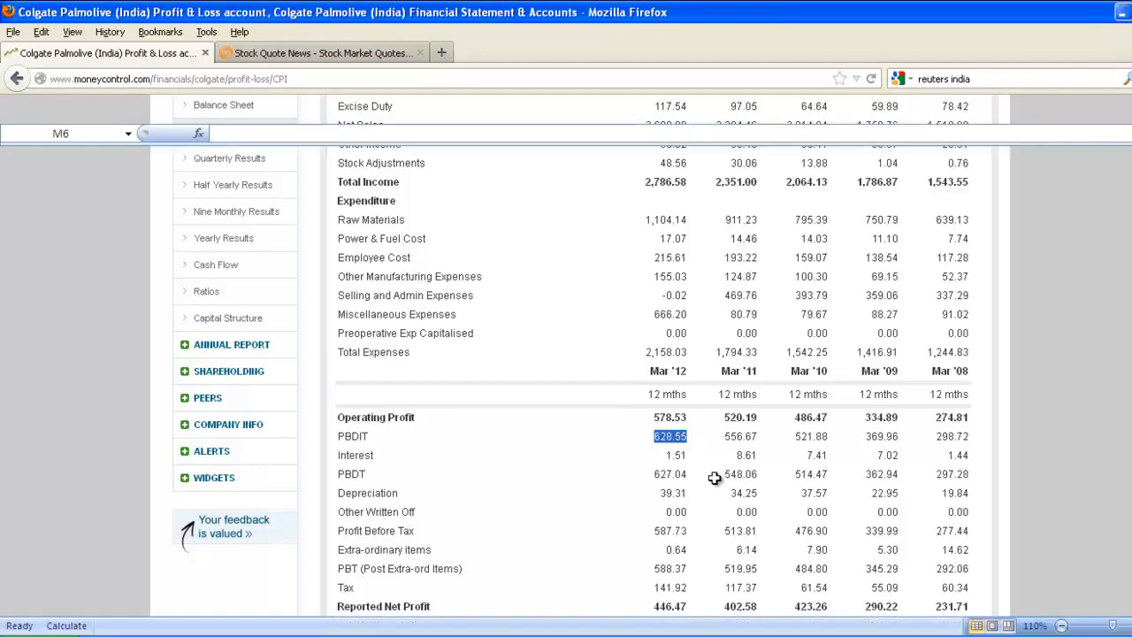
pyautogui.hotkey('alt', 'Tab')
pyautogui.write('62')
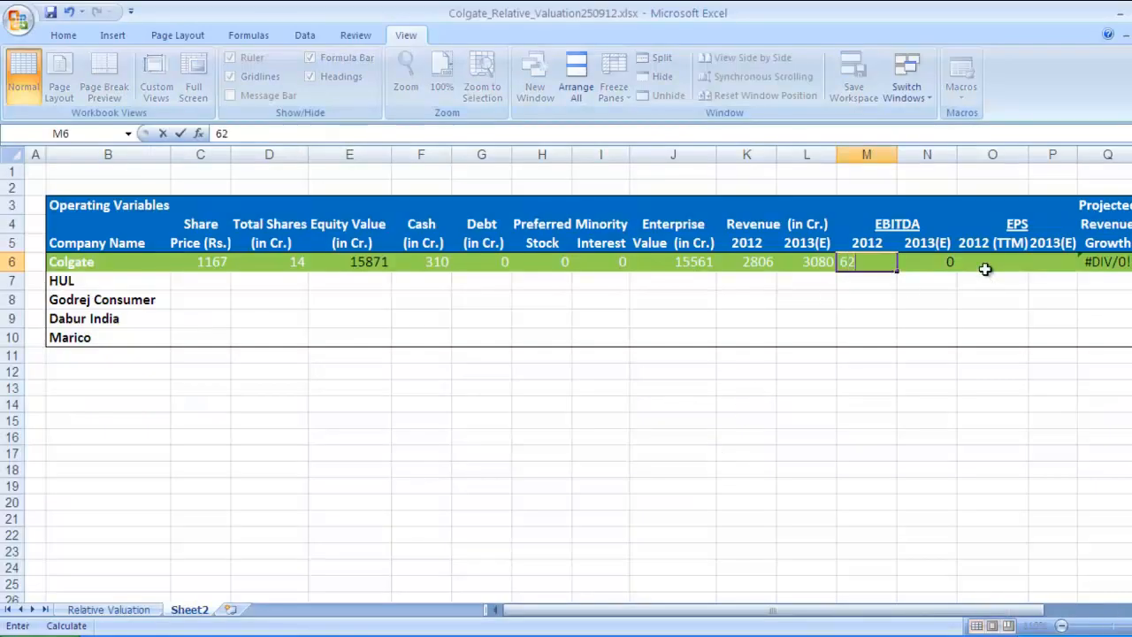
pyautogui.write('8.55')
pyautogui.press('Tab')
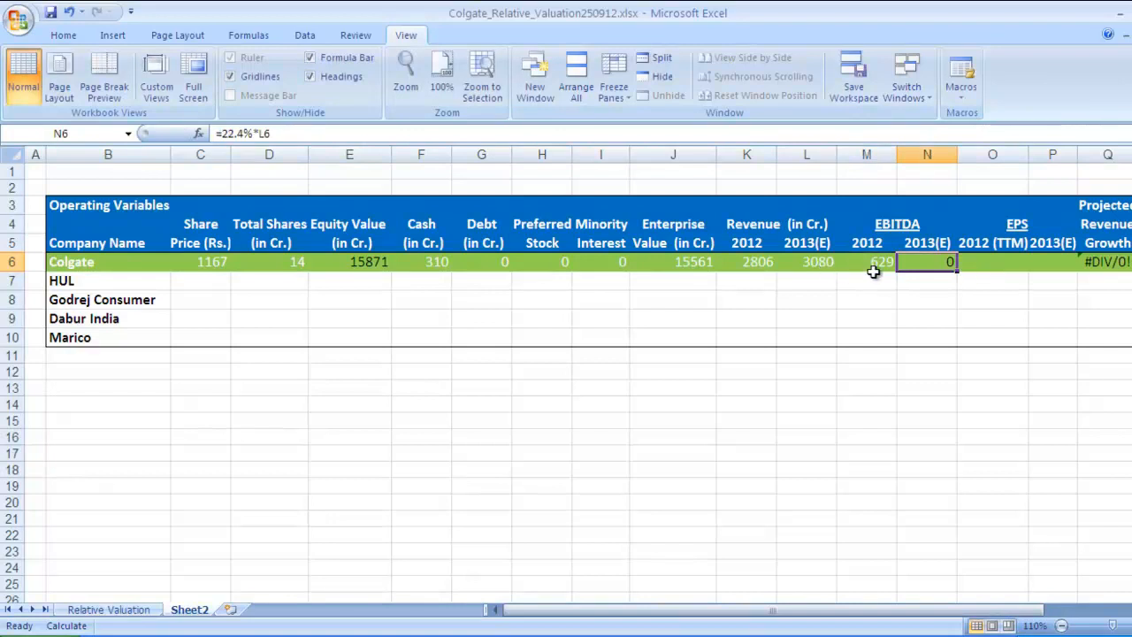
# - Calculate Colgate's 2012 EBITDA margin in cell L13 with =M6/K6 and format it as a percentage
pyautogui.click(800, 389)
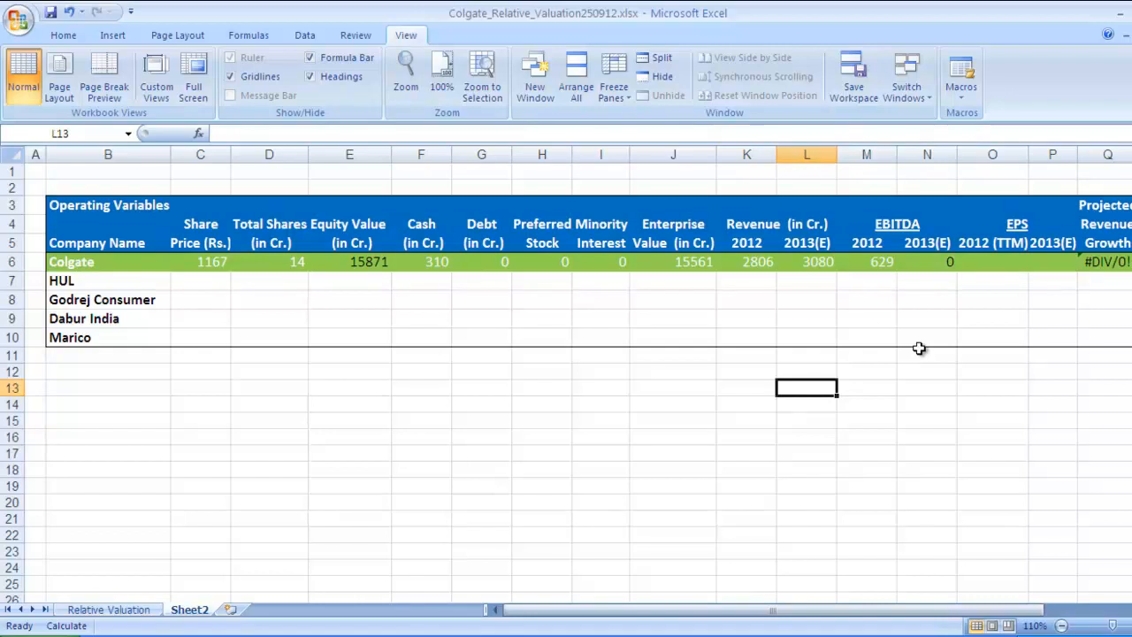
pyautogui.write('=')
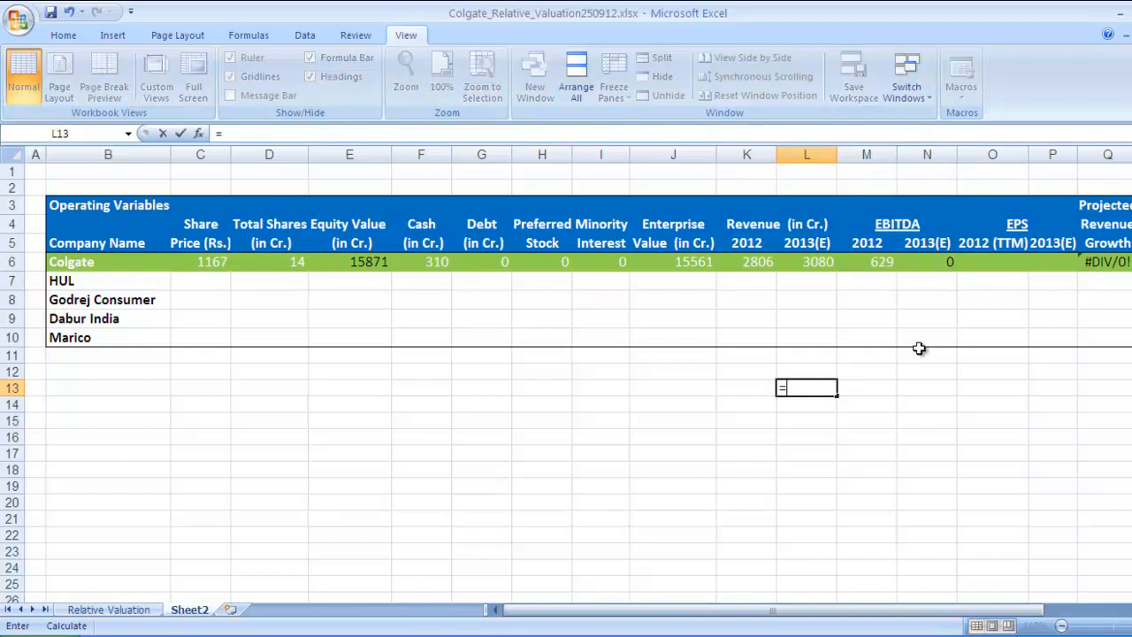
pyautogui.click(874, 260)
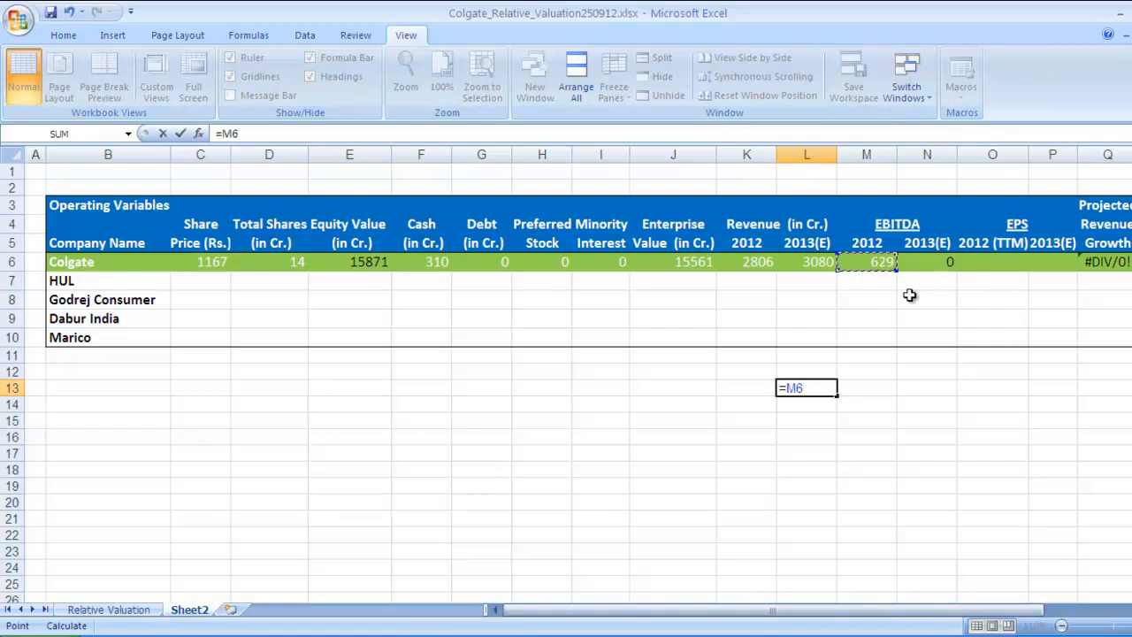
pyautogui.write('/')
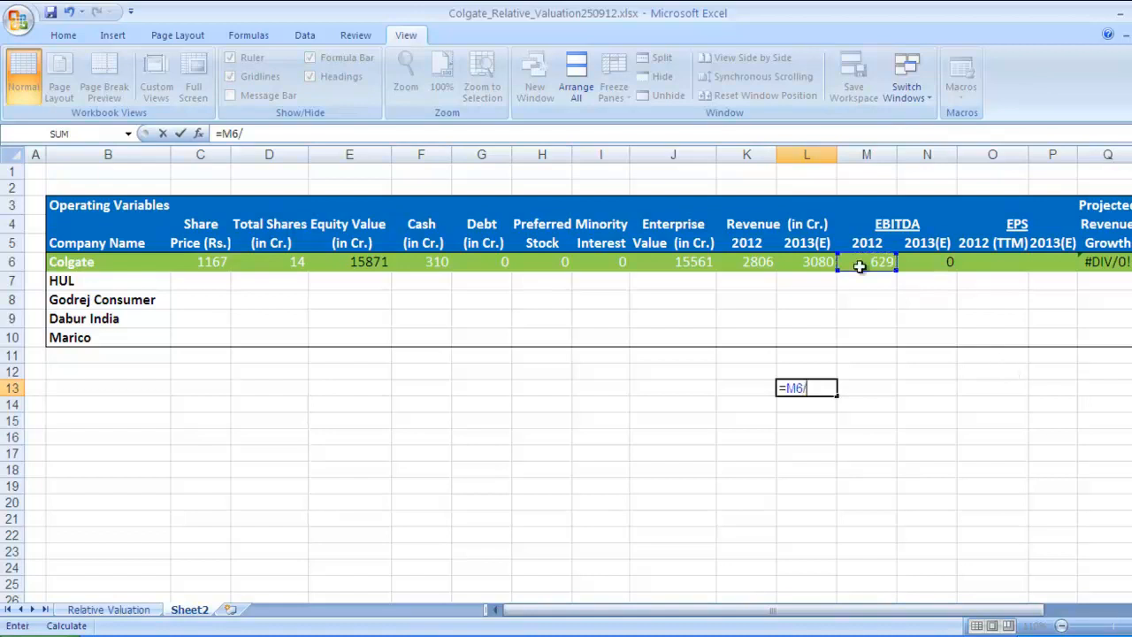
pyautogui.click(760, 261)
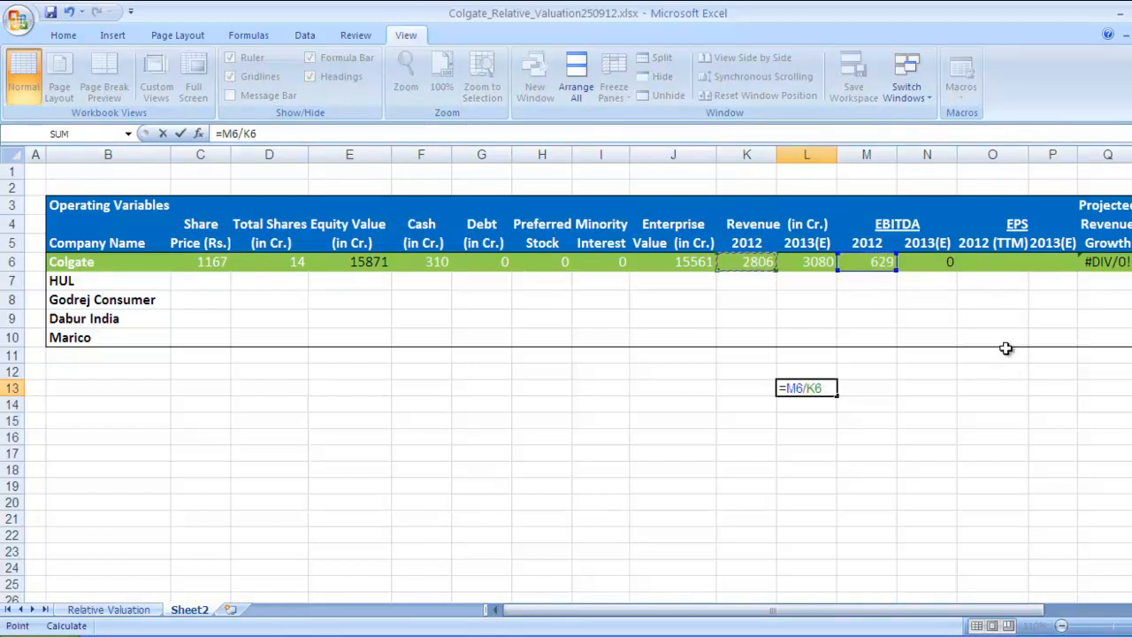
pyautogui.press('Return')
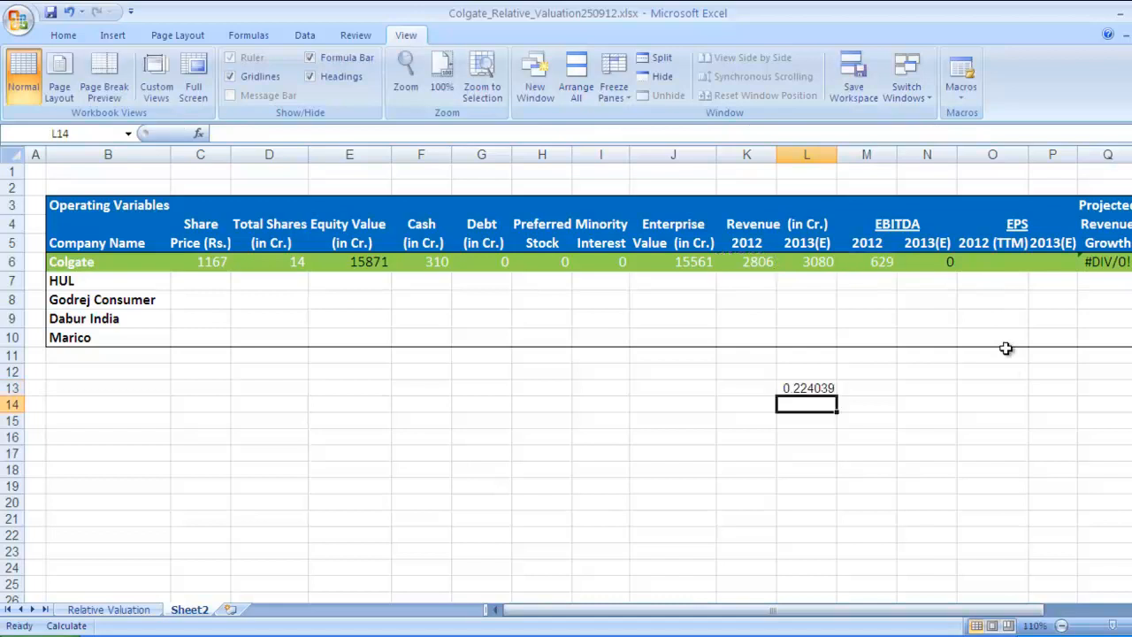
pyautogui.click(821, 391)
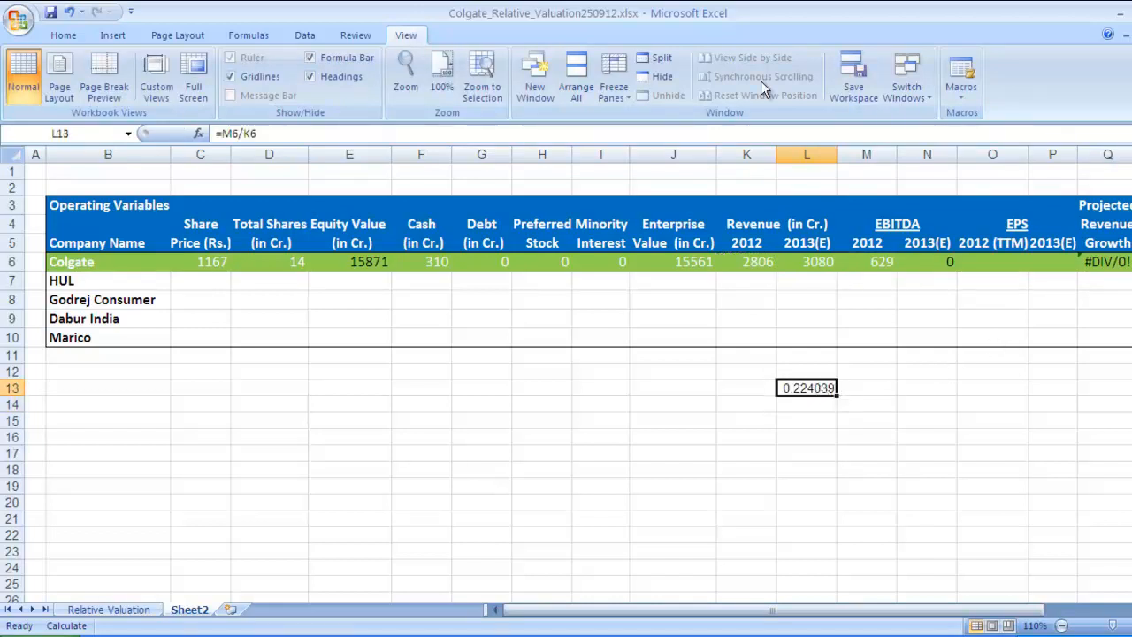
pyautogui.click(63, 36)
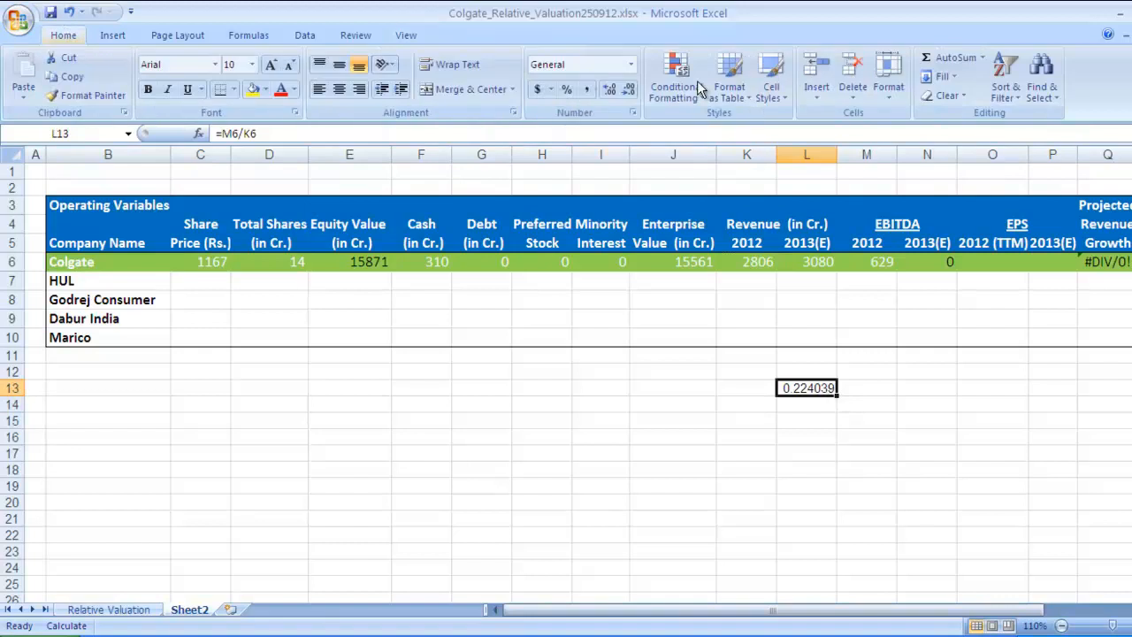
pyautogui.click(569, 90)
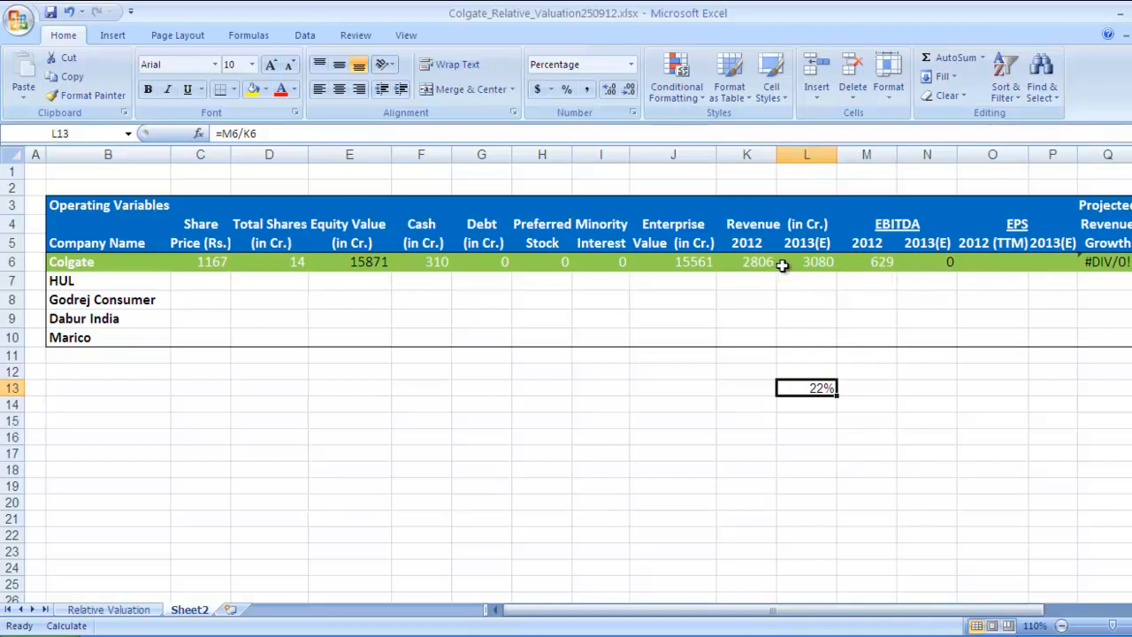
# - Replace the formula for Colgate's 2013(E) EBITDA in N6 with =22%*L6
pyautogui.click(927, 261)
pyautogui.write('=')
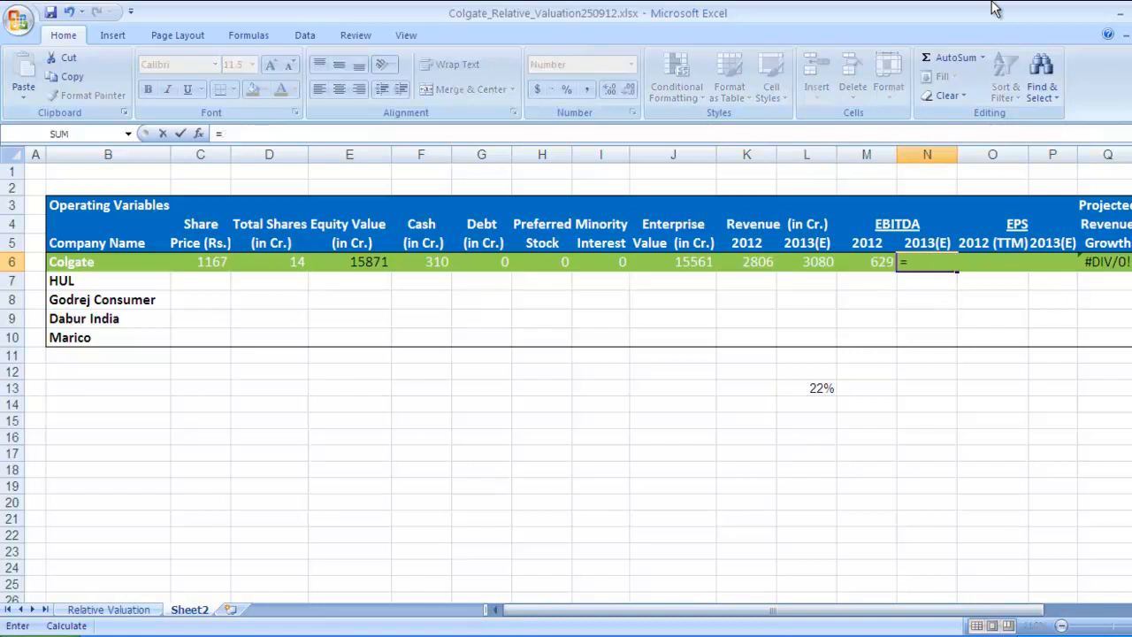
pyautogui.write('22%*')
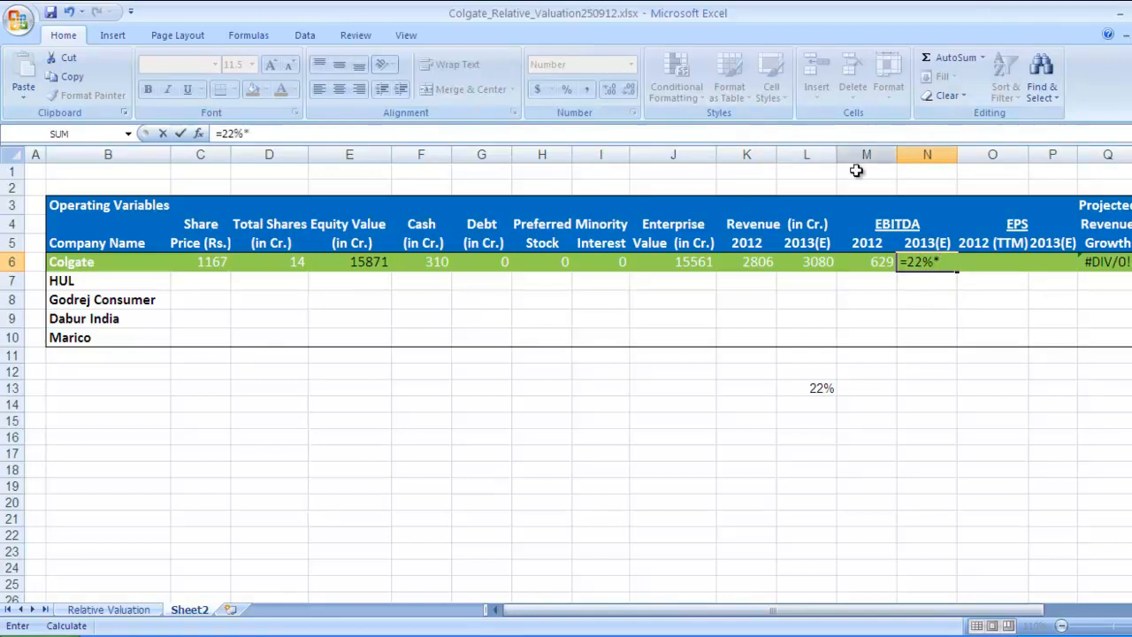
pyautogui.click(806, 262)
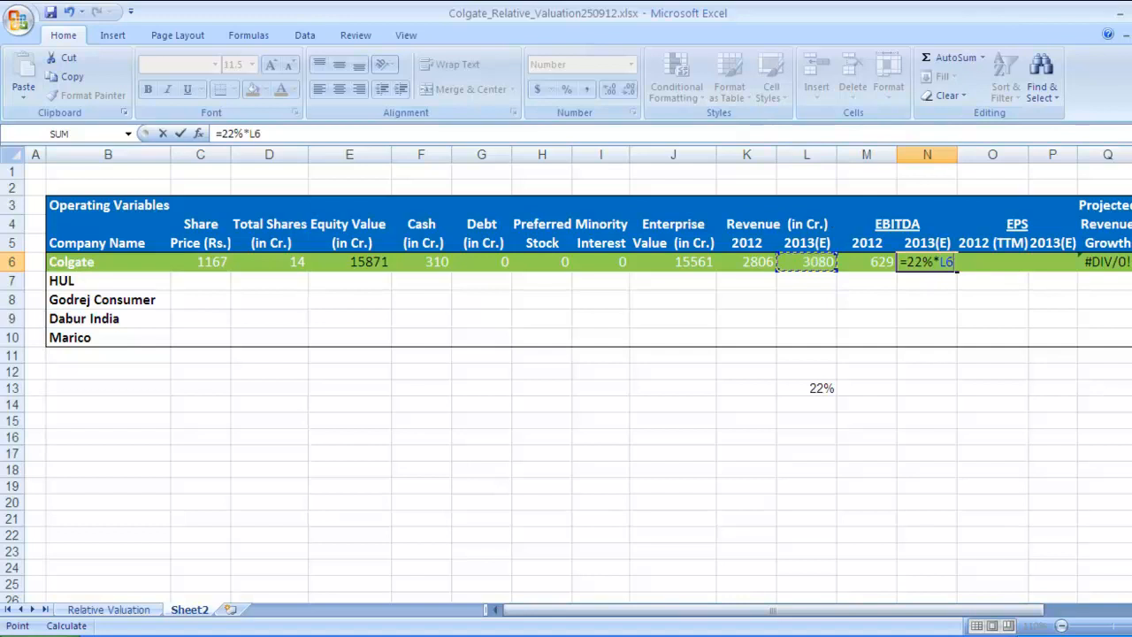
pyautogui.press('Return')
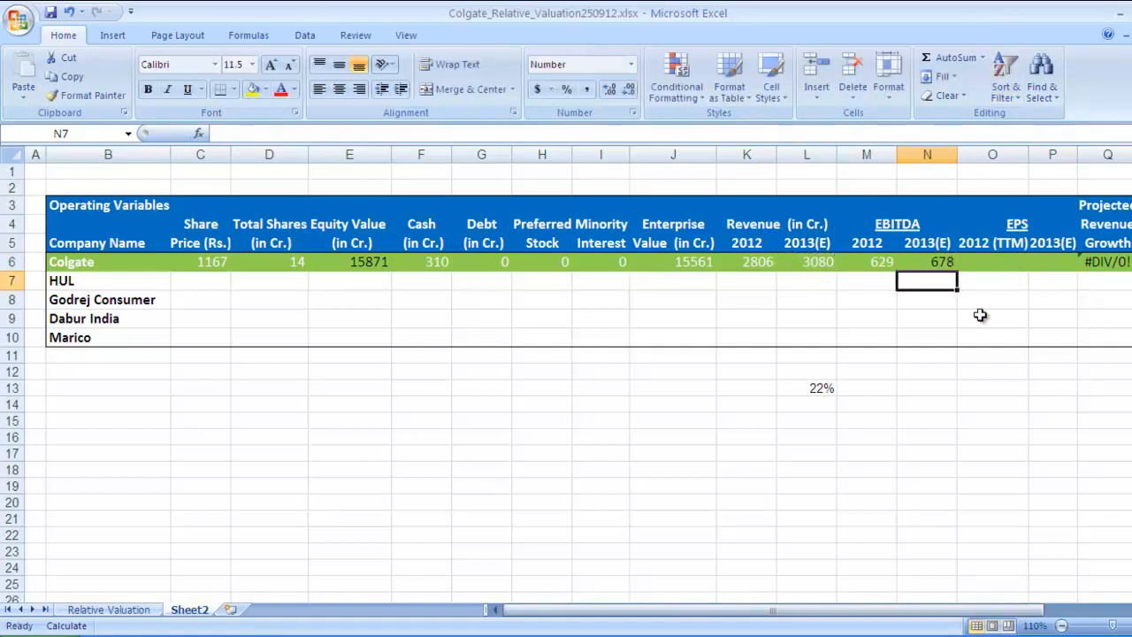
# - Find the Mar '12 Earning Per Share on Colgate's moneycontrol page and enter 32.83 as its 2012 (TTM) EPS
pyautogui.click(981, 263)
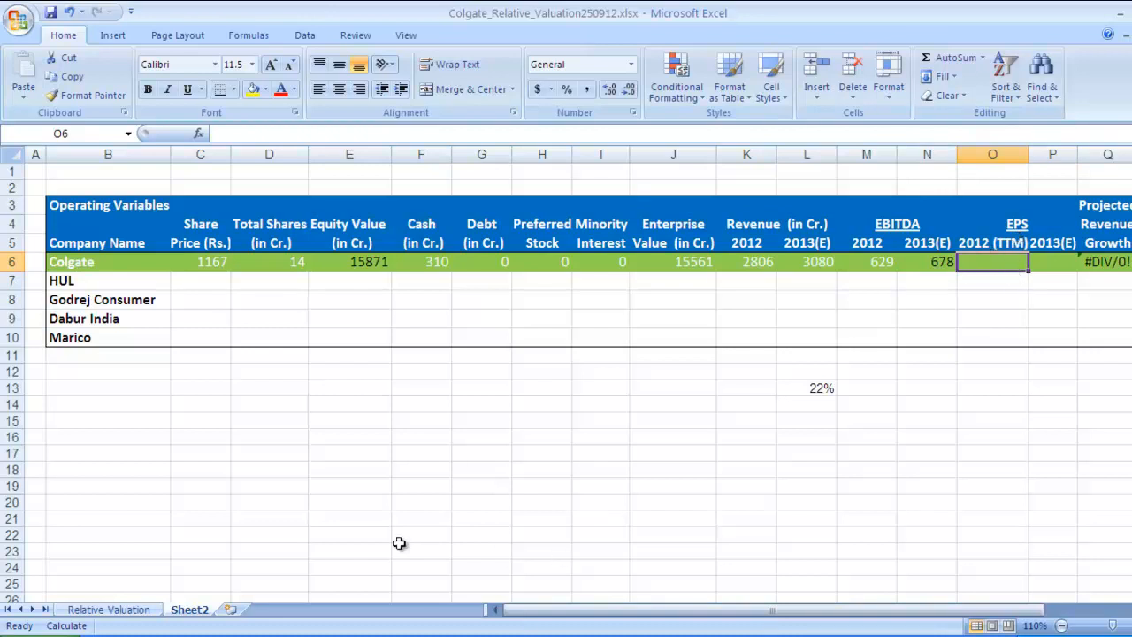
pyautogui.hotkey('alt', 'Tab')
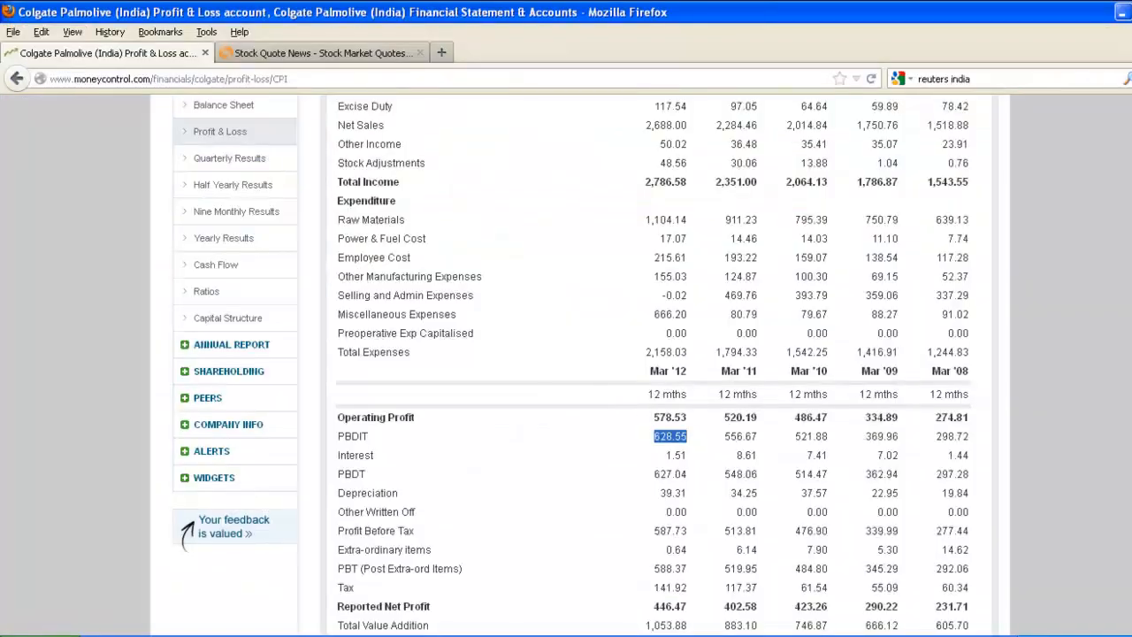
pyautogui.scroll(-5, 565, 363)
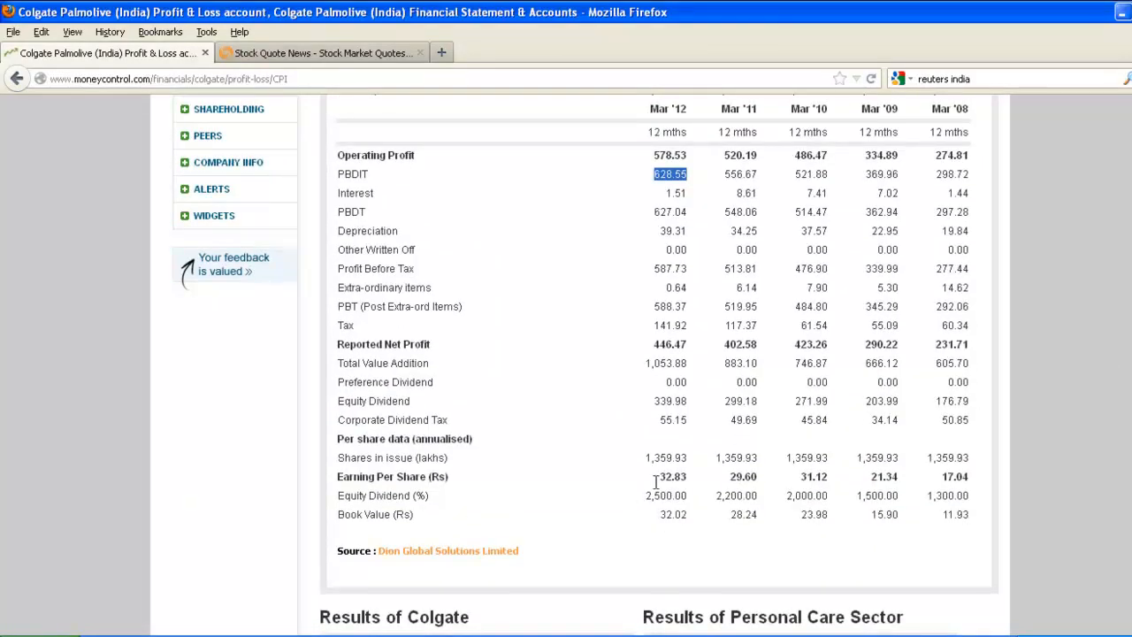
pyautogui.moveTo(659, 478); pyautogui.dragTo(690, 480)
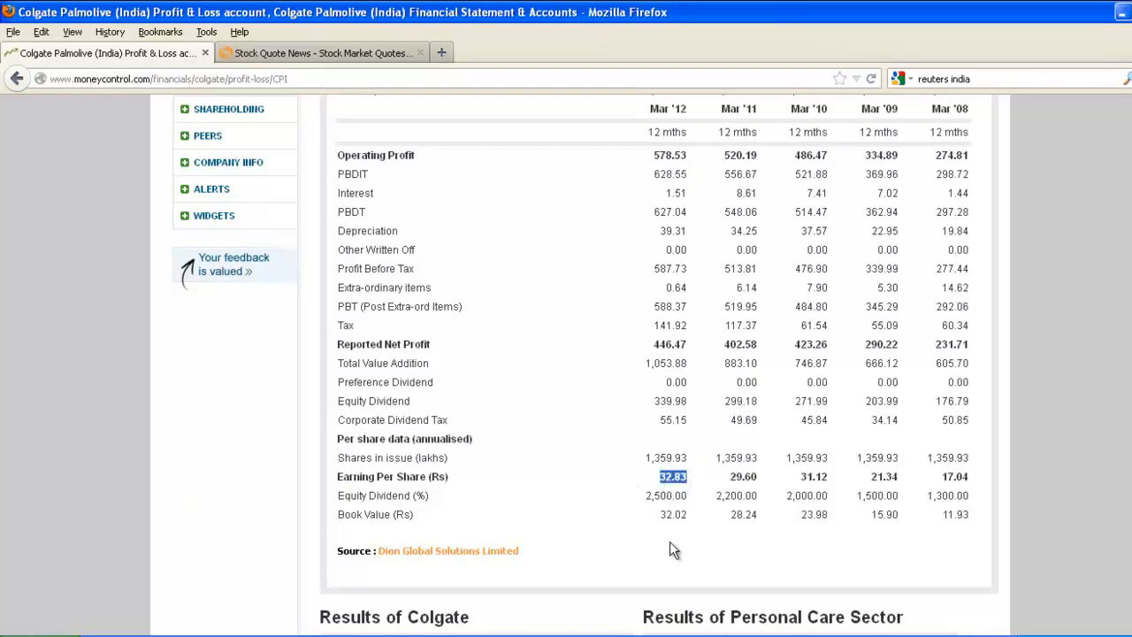
pyautogui.hotkey('alt', 'Tab')
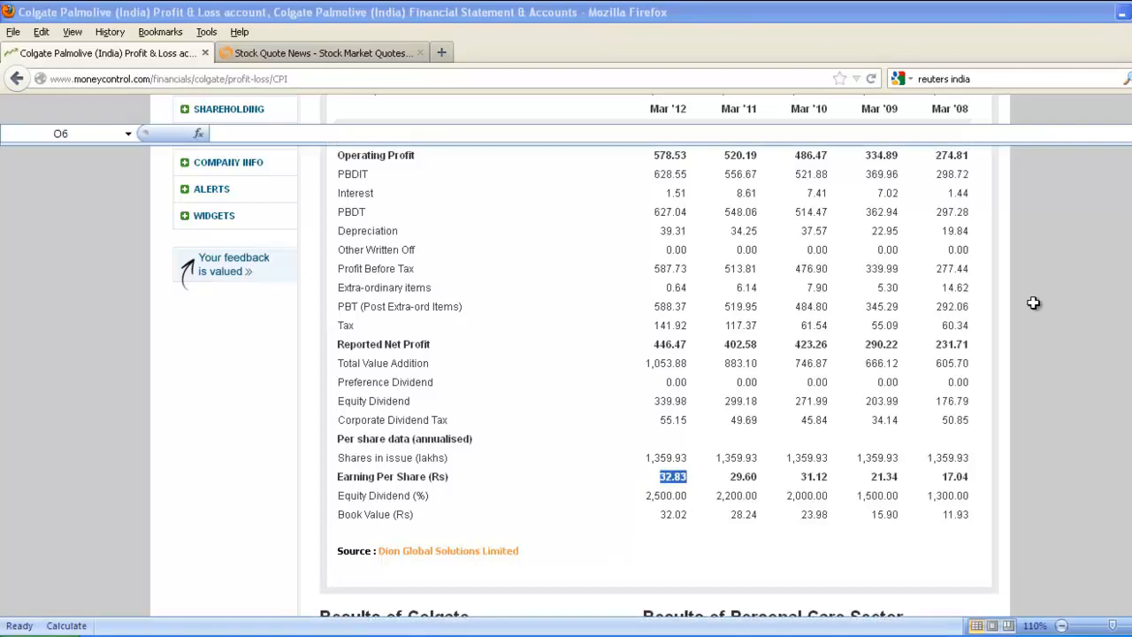
pyautogui.write('32.83')
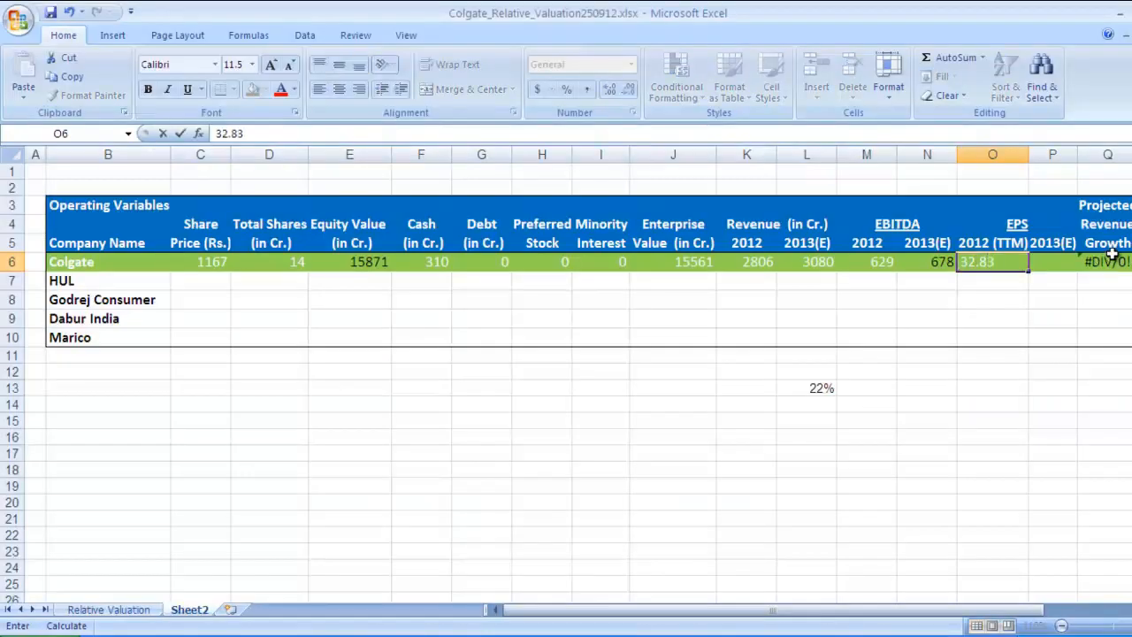
pyautogui.press('Tab')
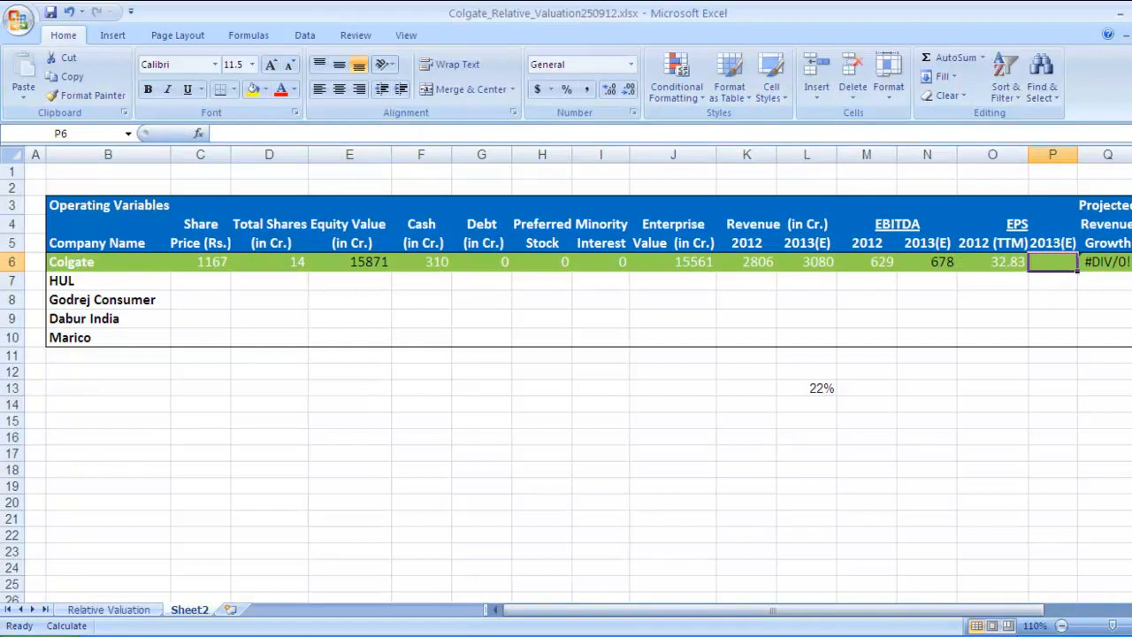
# - Find the mean earnings-per-share estimate for Year Ending Mar-13 on Colgate's Reuters page and enter 37.76 as its 2013(E) EPS
pyautogui.hotkey('alt', 'Tab')
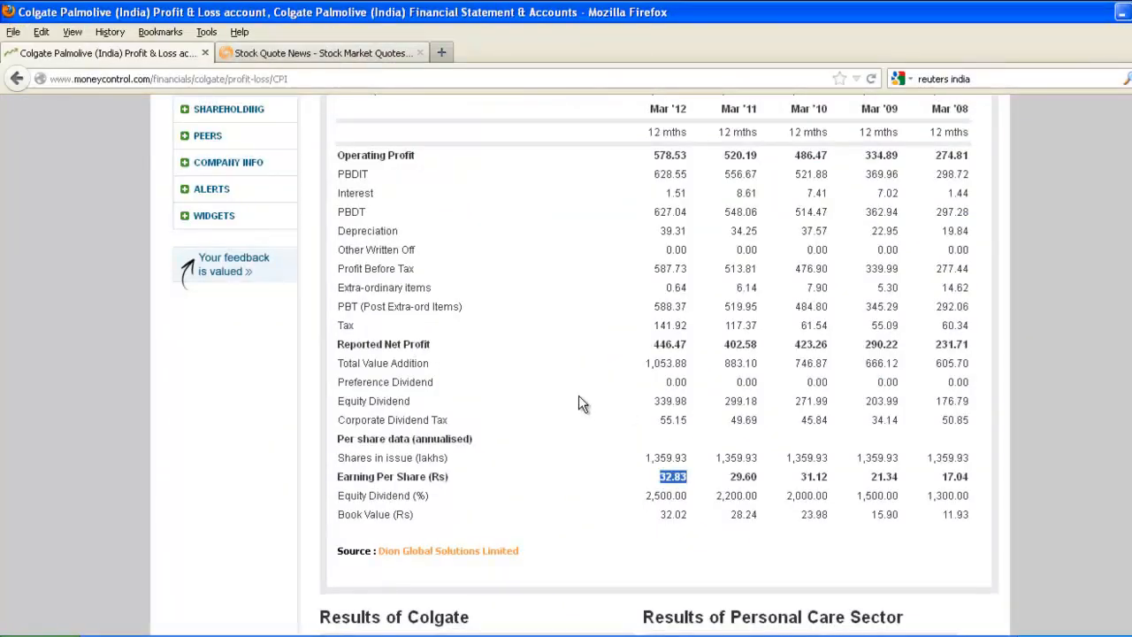
pyautogui.hotkey('ctrl', 'Tab')
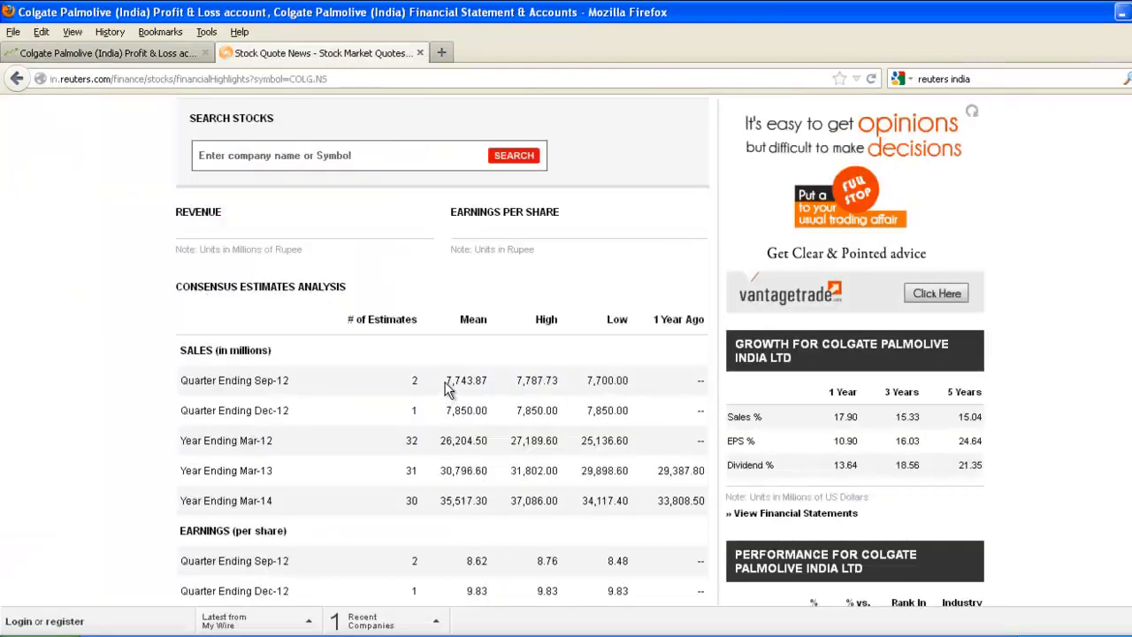
pyautogui.scroll(-3, 340, 403)
pyautogui.scroll(-2, 184, 412)
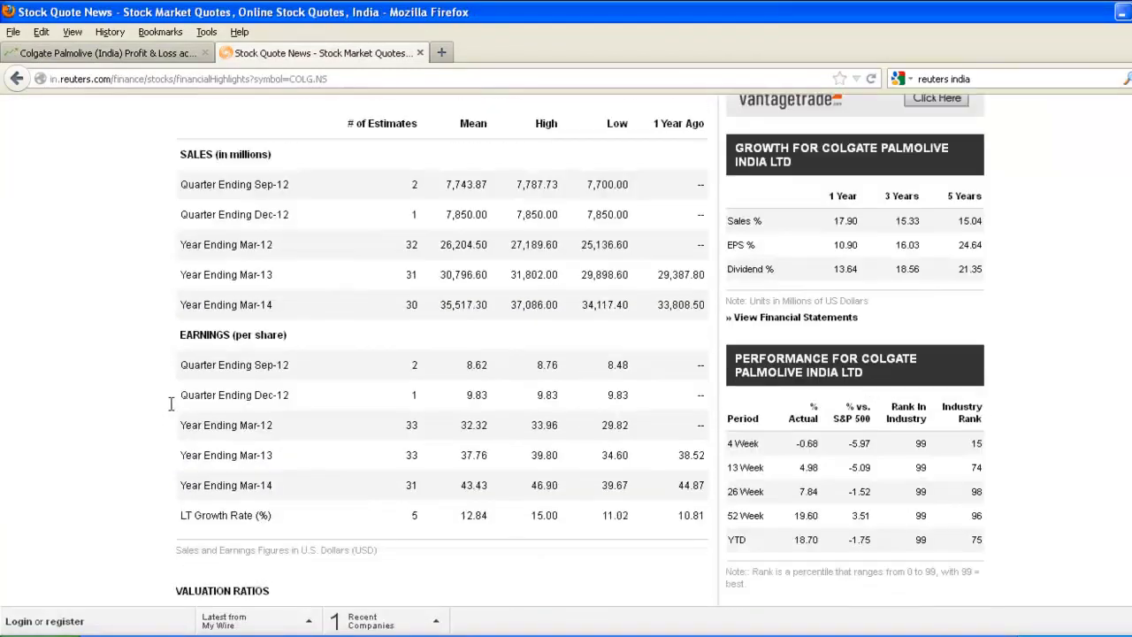
pyautogui.moveTo(182, 345); pyautogui.dragTo(359, 348)
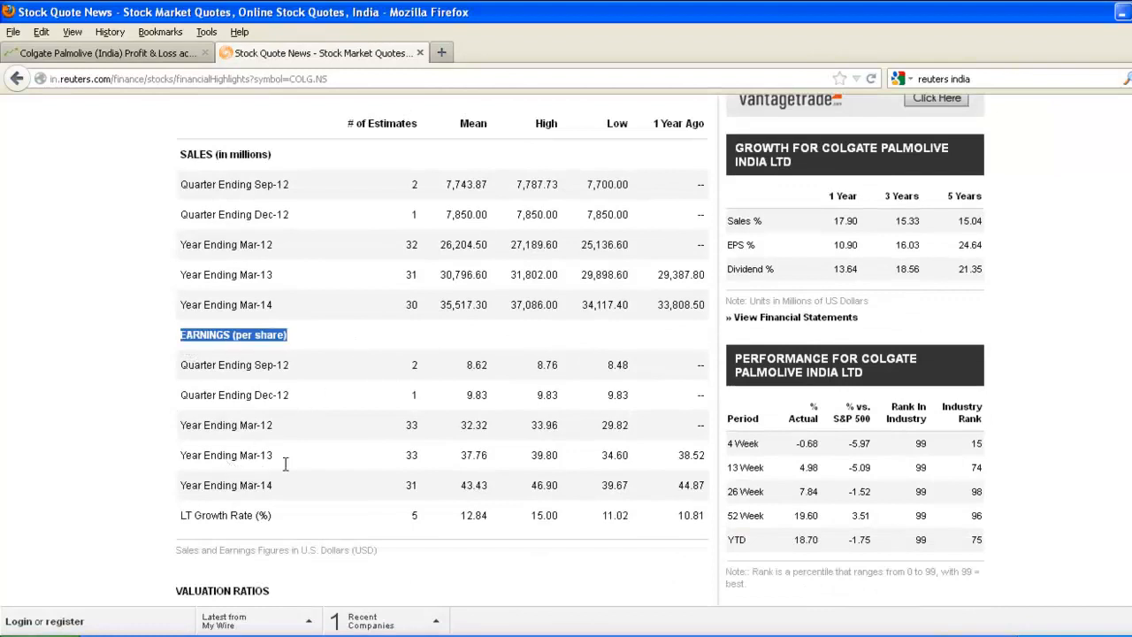
pyautogui.click(433, 460)
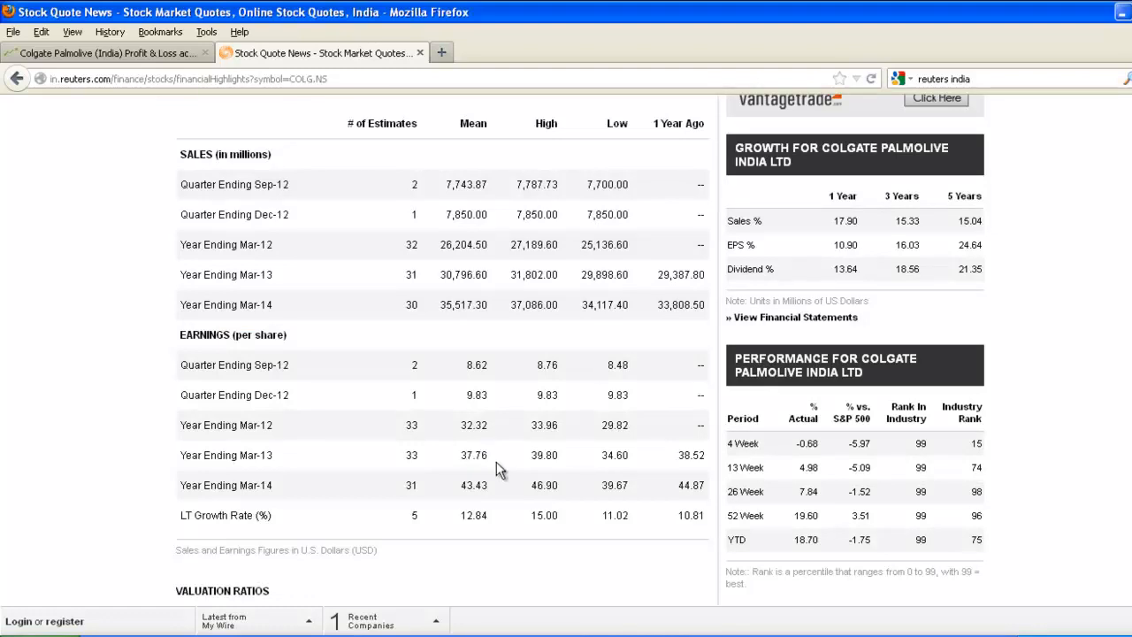
pyautogui.hotkey('alt', 'Tab')
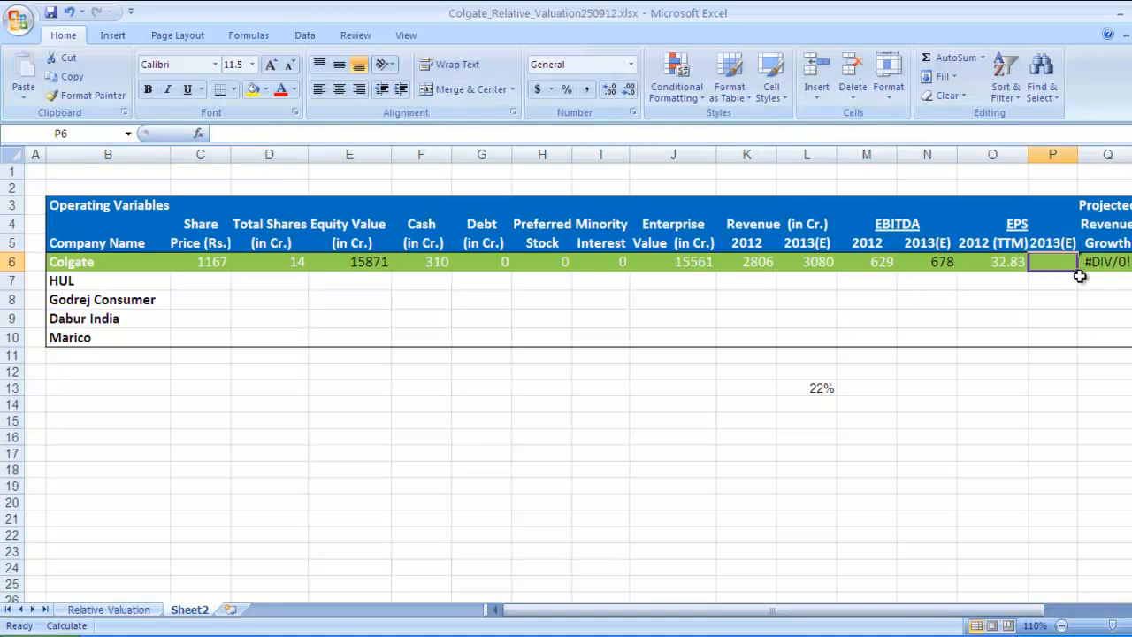
pyautogui.write('37.7')
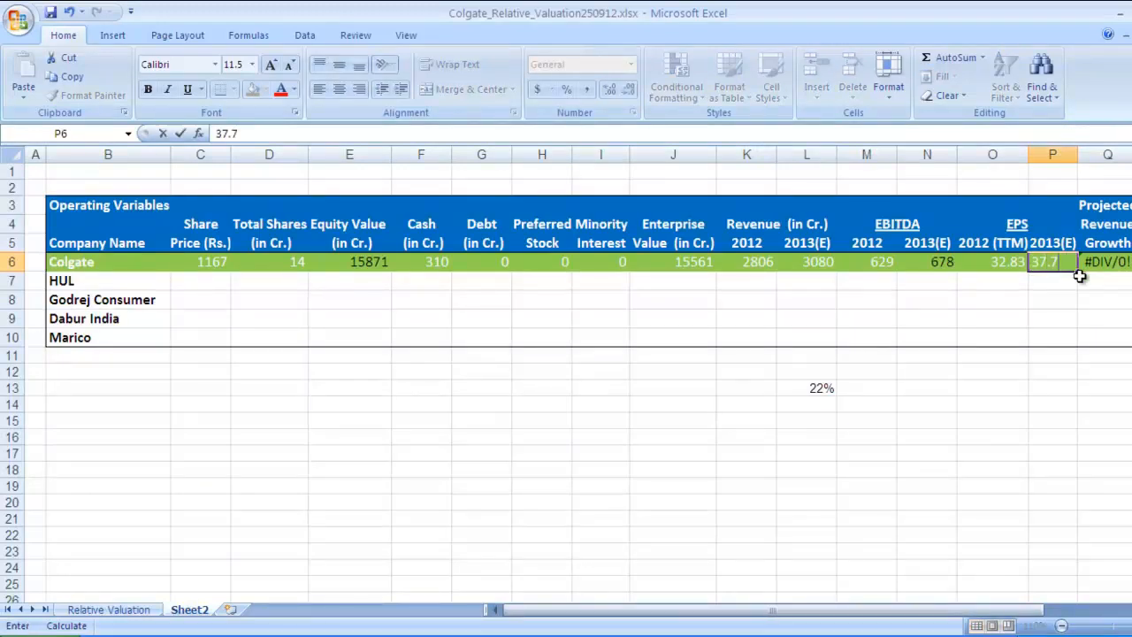
pyautogui.press('Return')
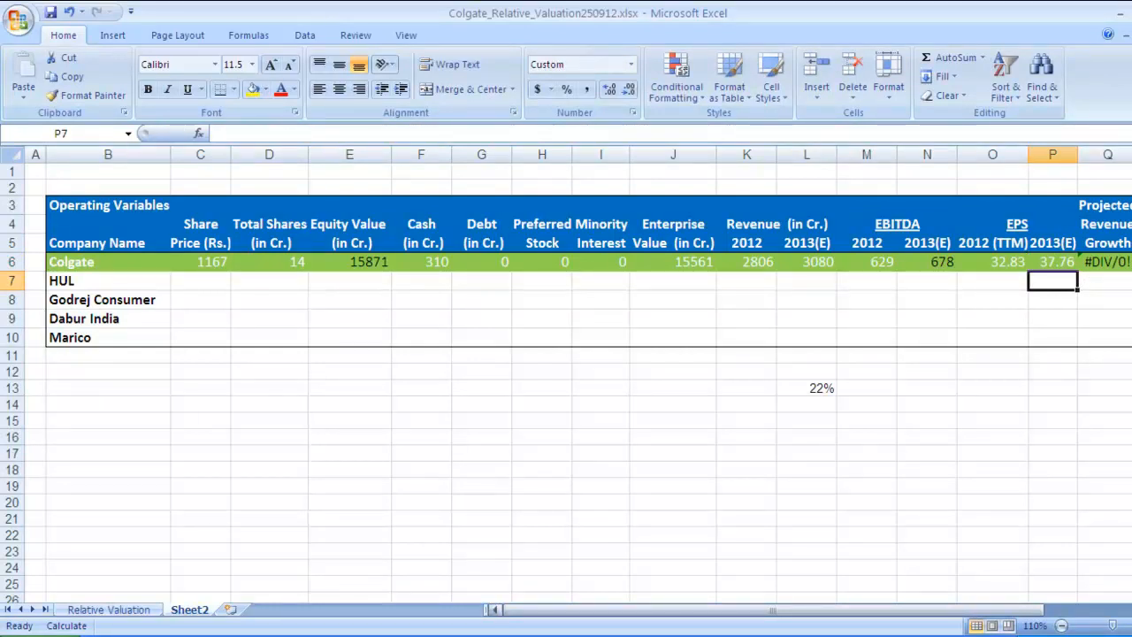
# - Recalculate the sheet to update Colgate's projected revenue growth and EBITDA margins, and check their formulas and source cells
pyautogui.hscroll(2, 578, 364)
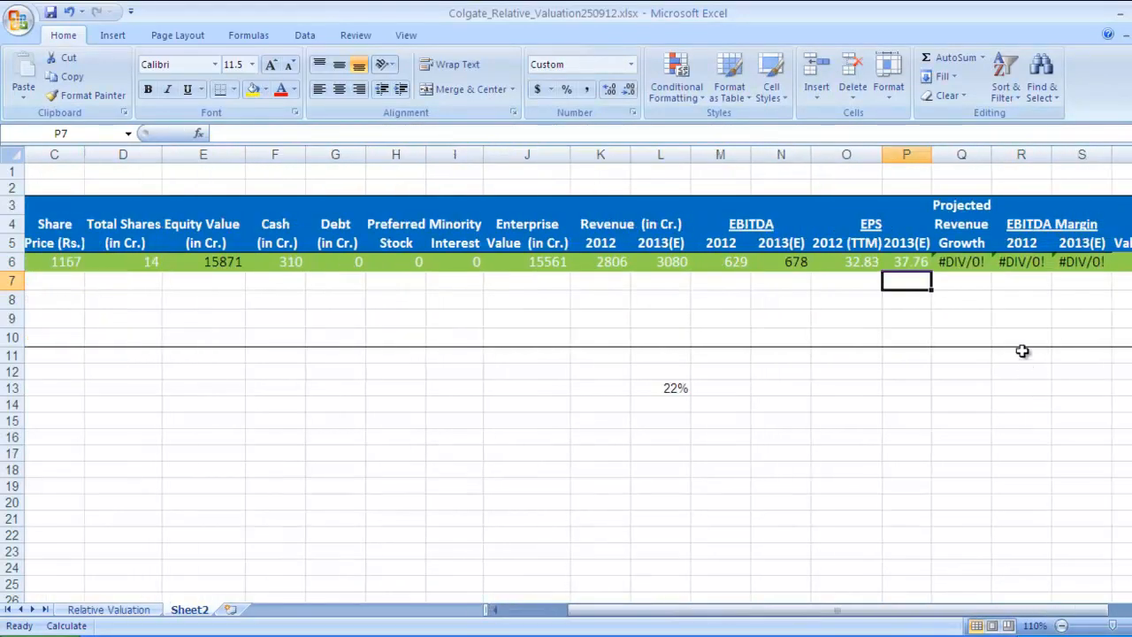
pyautogui.click(969, 262)
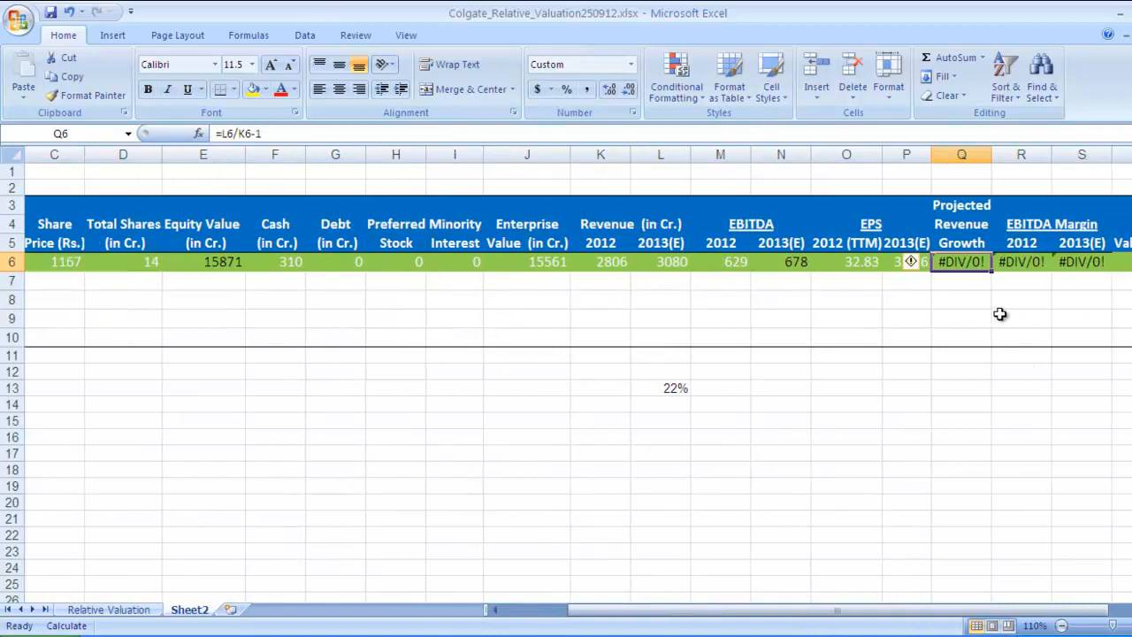
pyautogui.press('F9')
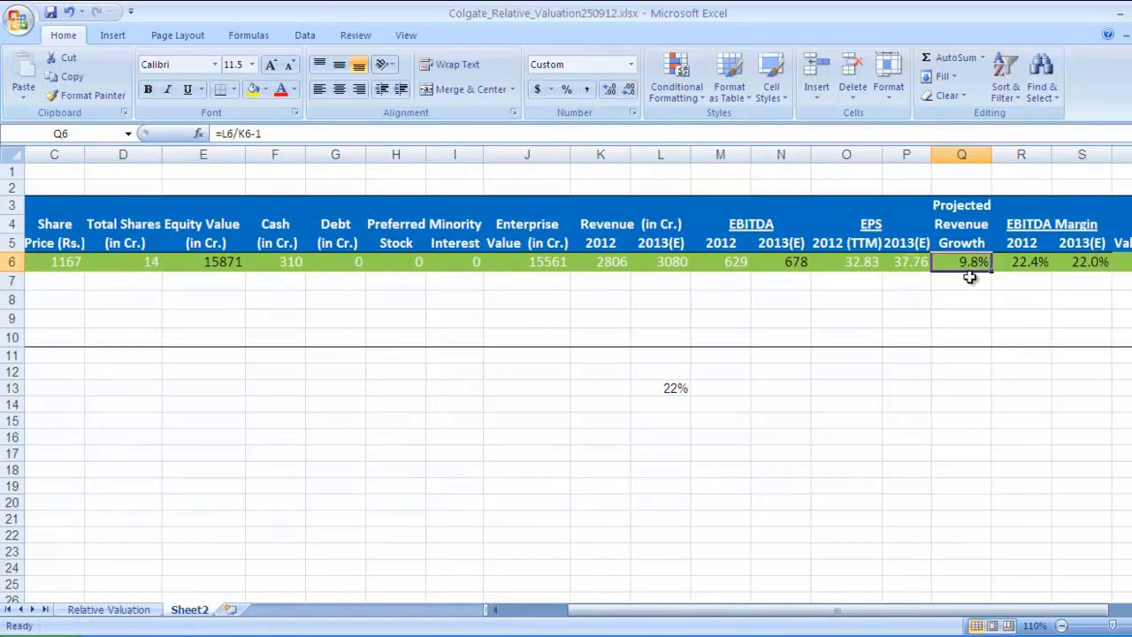
pyautogui.click(621, 265)
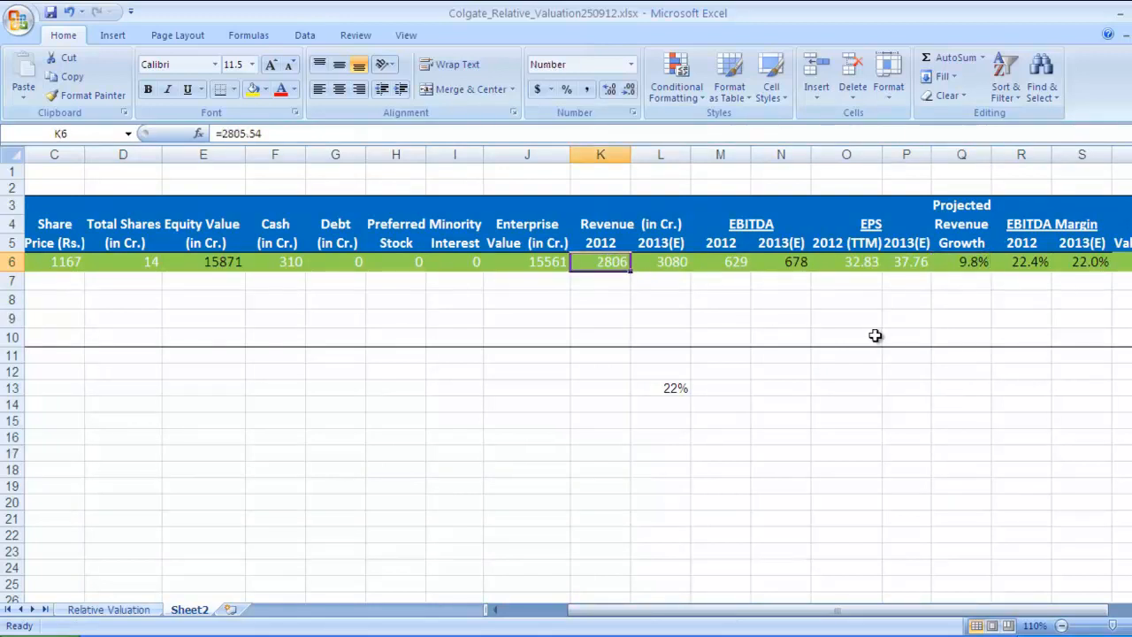
pyautogui.press('Right')
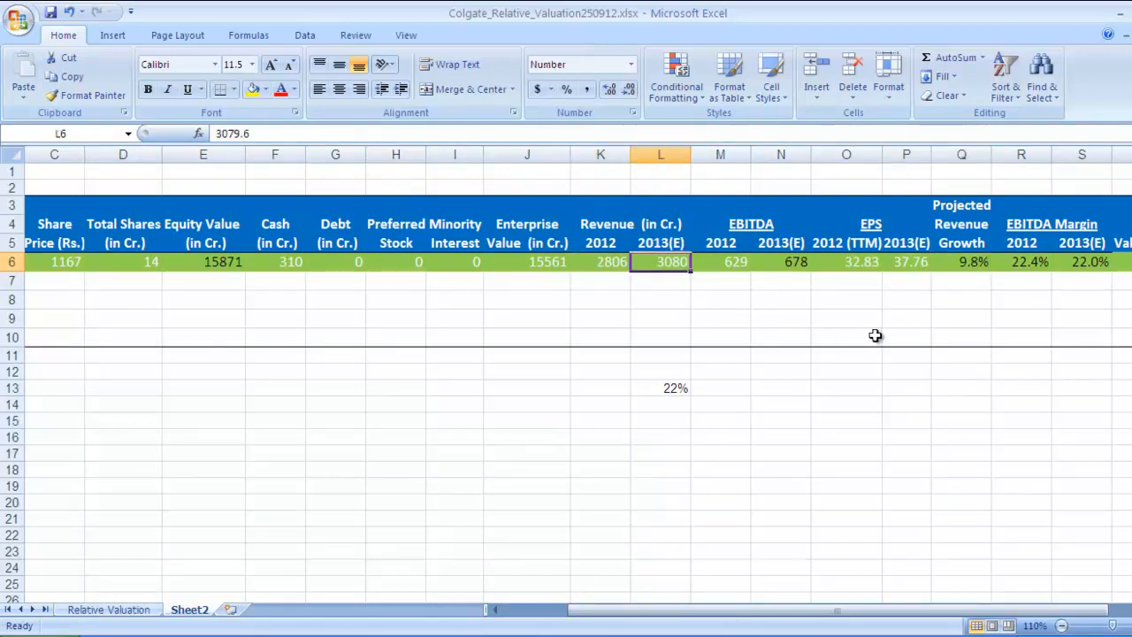
pyautogui.click(1036, 261)
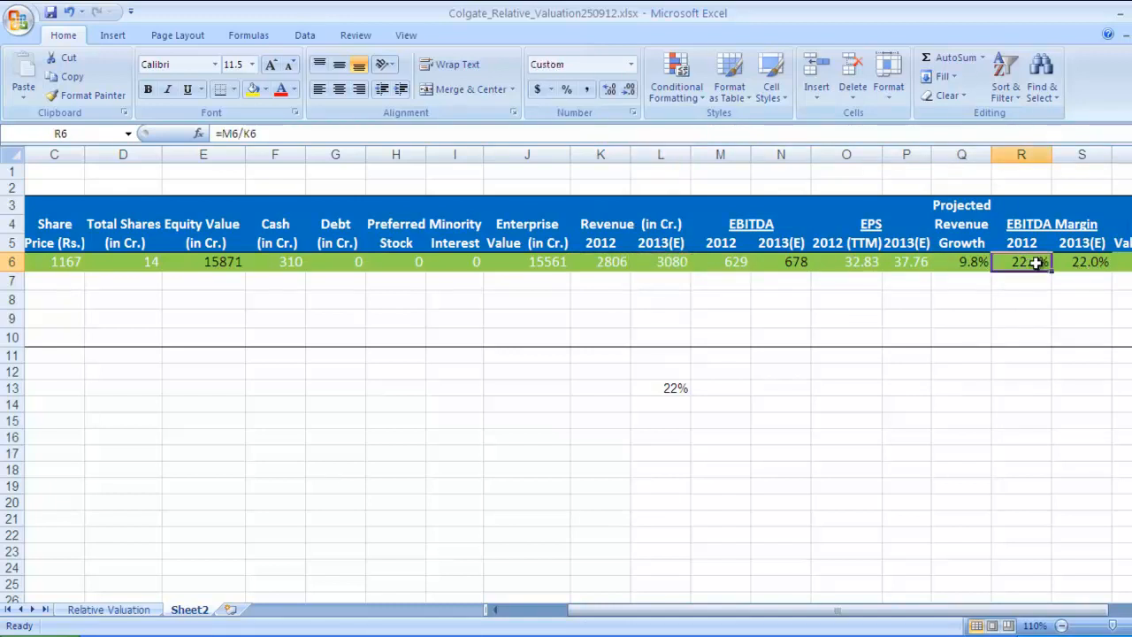
pyautogui.click(1085, 266)
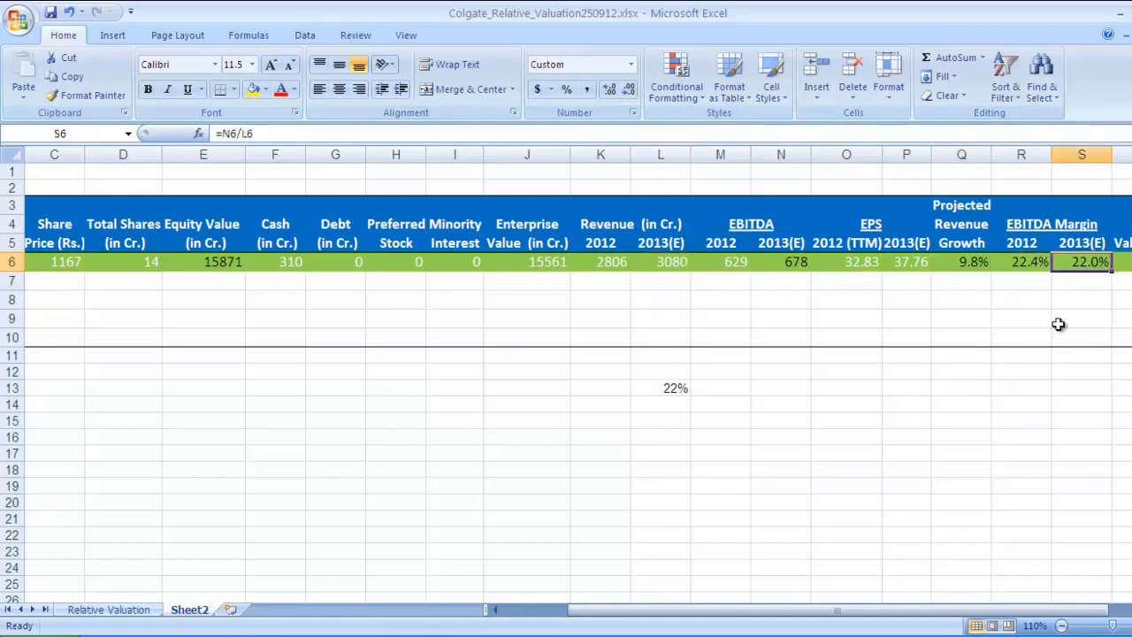
pyautogui.click(664, 387)
# - Find the Mar '12 Book Value on Colgate's moneycontrol Profit & Loss page and enter 32.02 as its book value in T6
pyautogui.hscroll(2, 1044, 300)
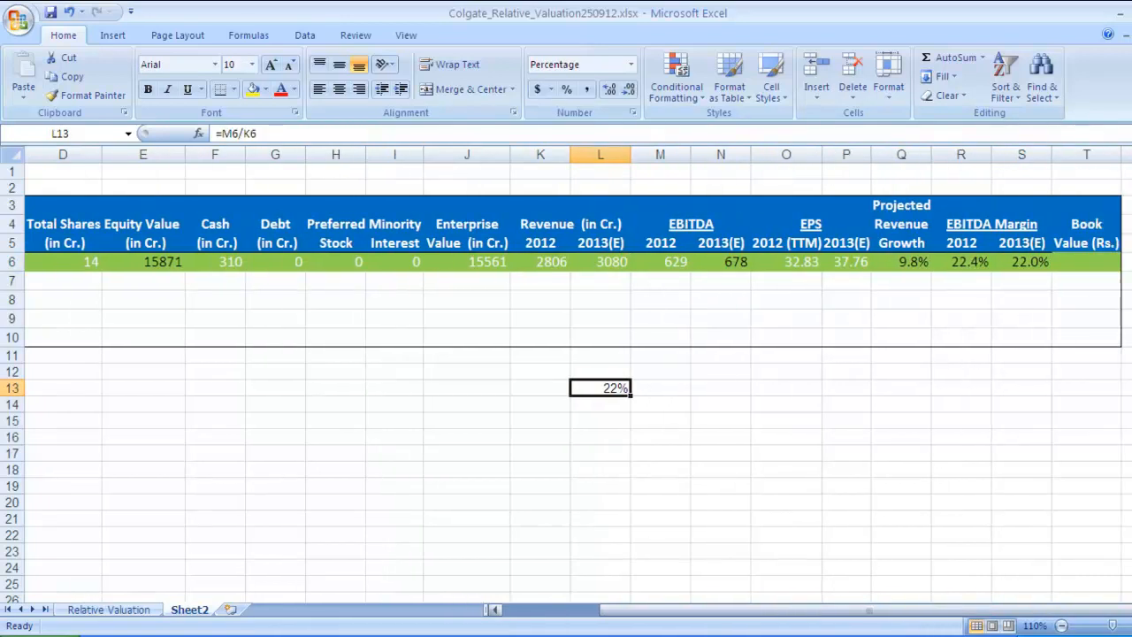
pyautogui.click(1015, 265)
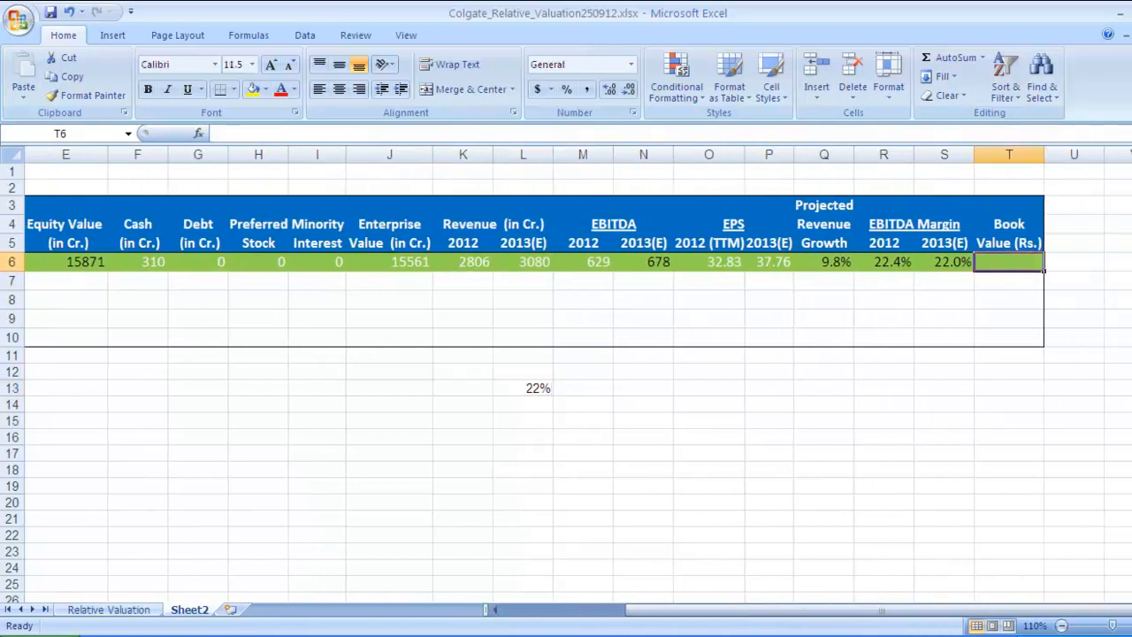
pyautogui.hotkey('alt', 'Tab')
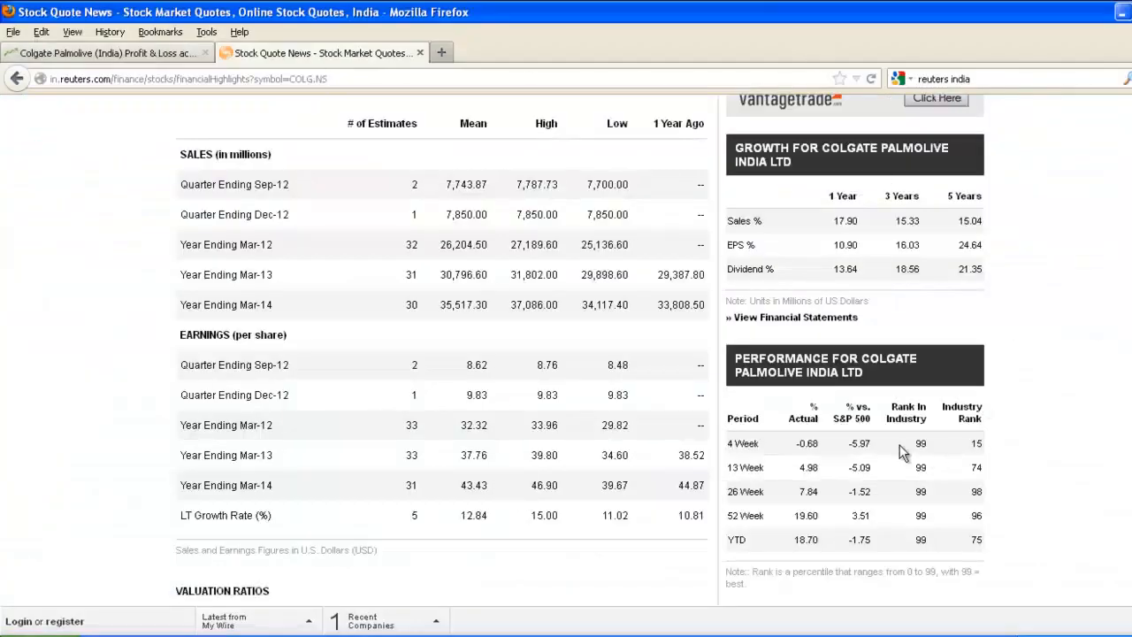
pyautogui.hotkey('ctrl', 'Tab')
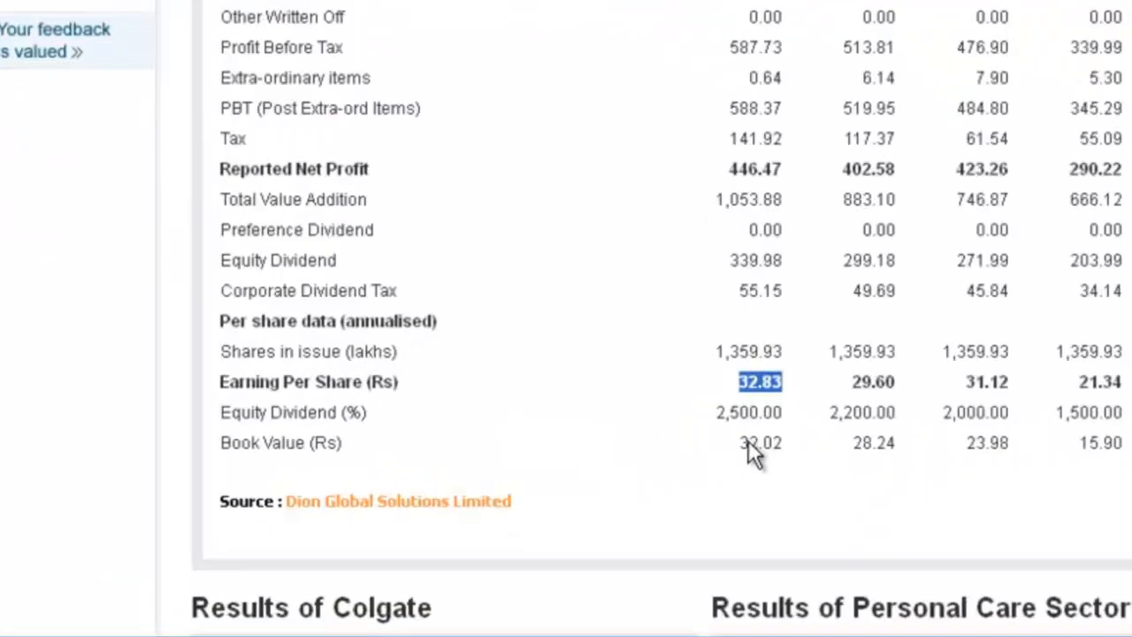
pyautogui.moveTo(659, 514); pyautogui.dragTo(700, 521)
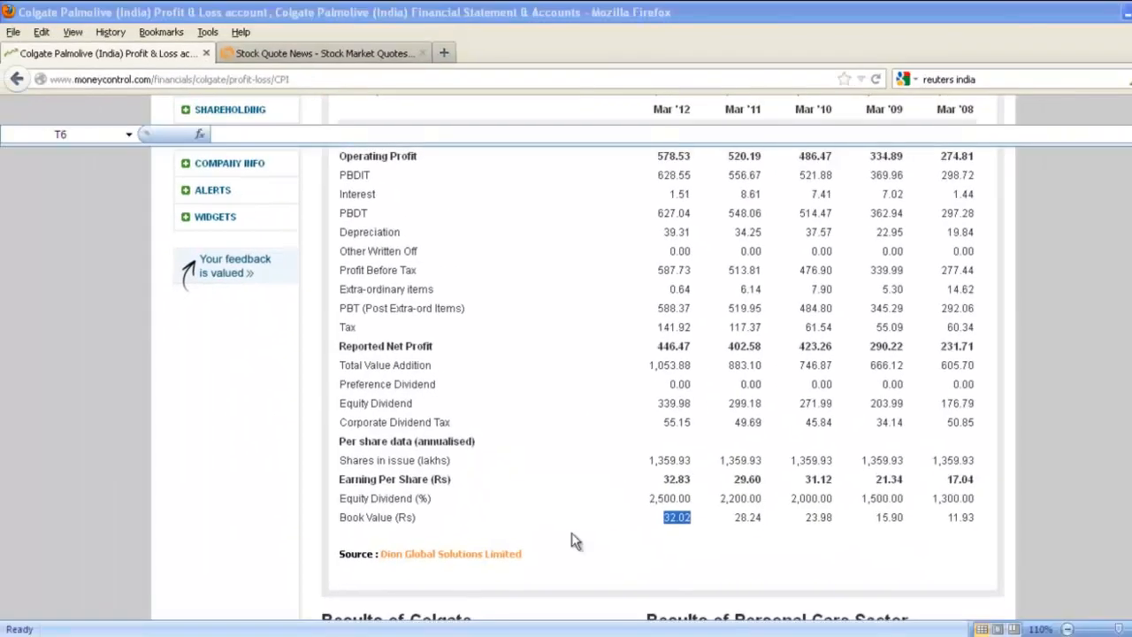
pyautogui.hotkey('alt', 'Tab')
pyautogui.write('32.0')
pyautogui.press('Return')
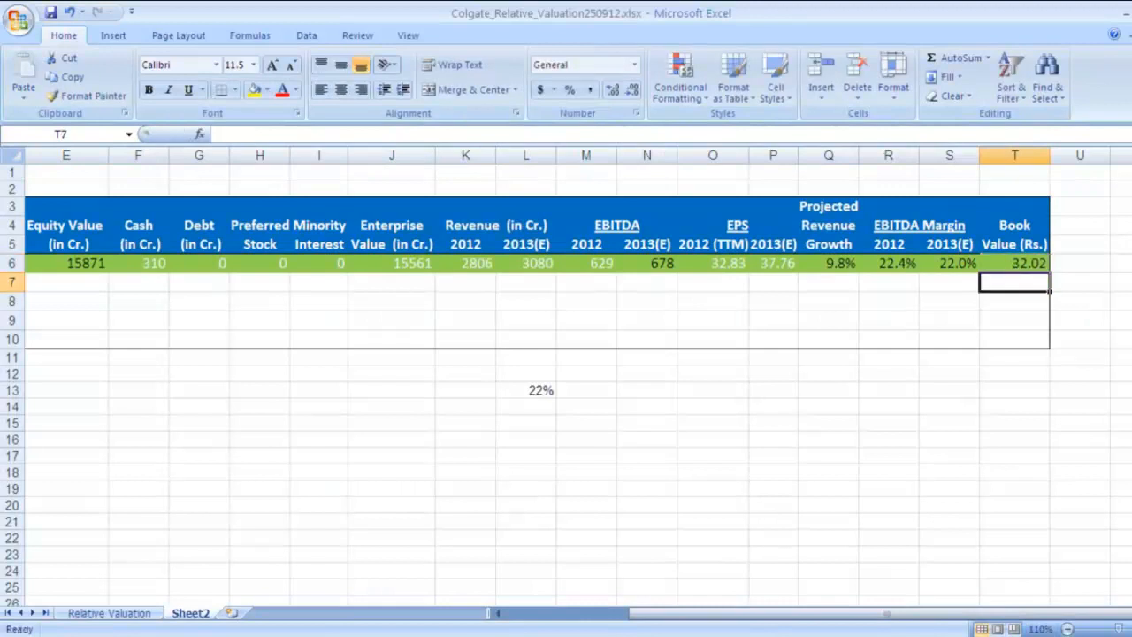
# - Review the company list from Colgate through its peers HUL, Godrej Consumer, Dabur India and Marico in the Operating Variables table
pyautogui.moveTo(867, 619); pyautogui.dragTo(695, 626)
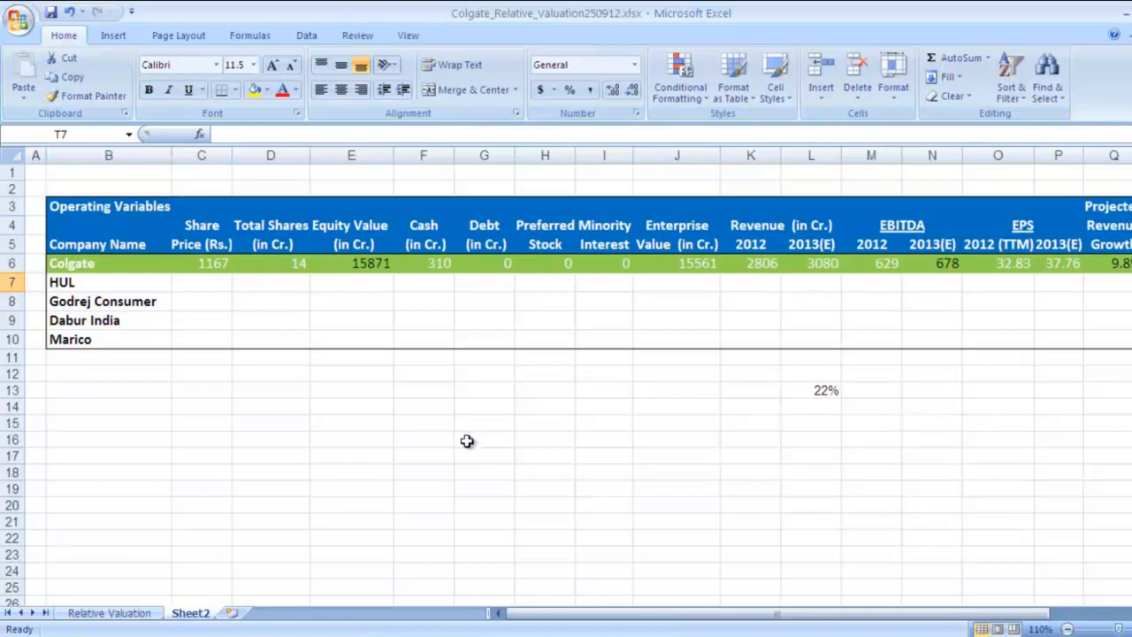
pyautogui.click(159, 270)
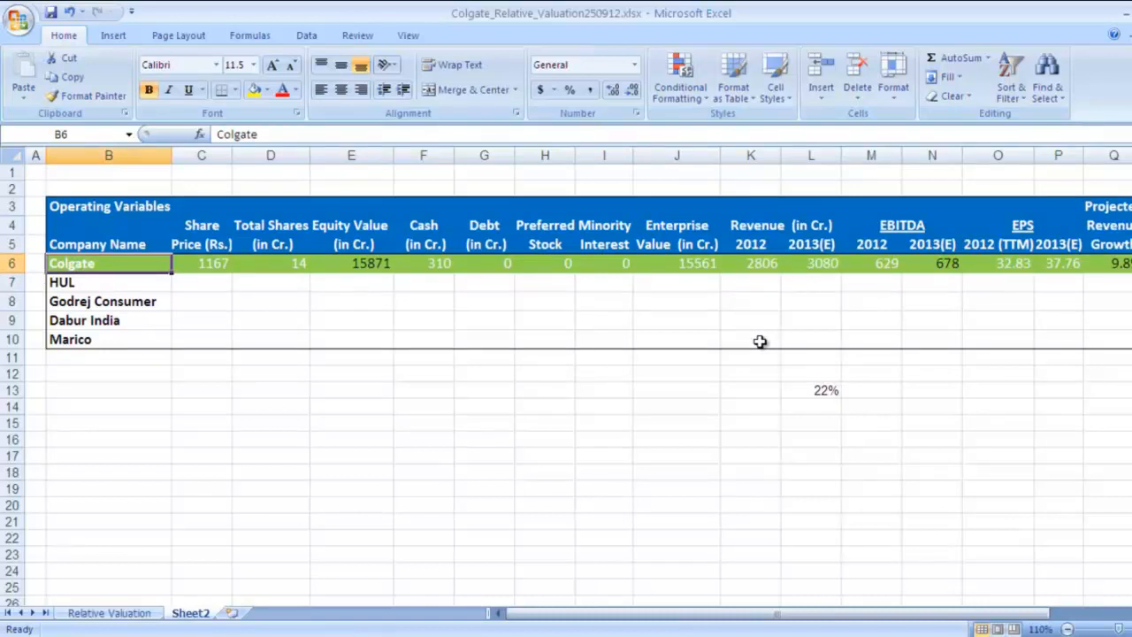
pyautogui.press('Down')
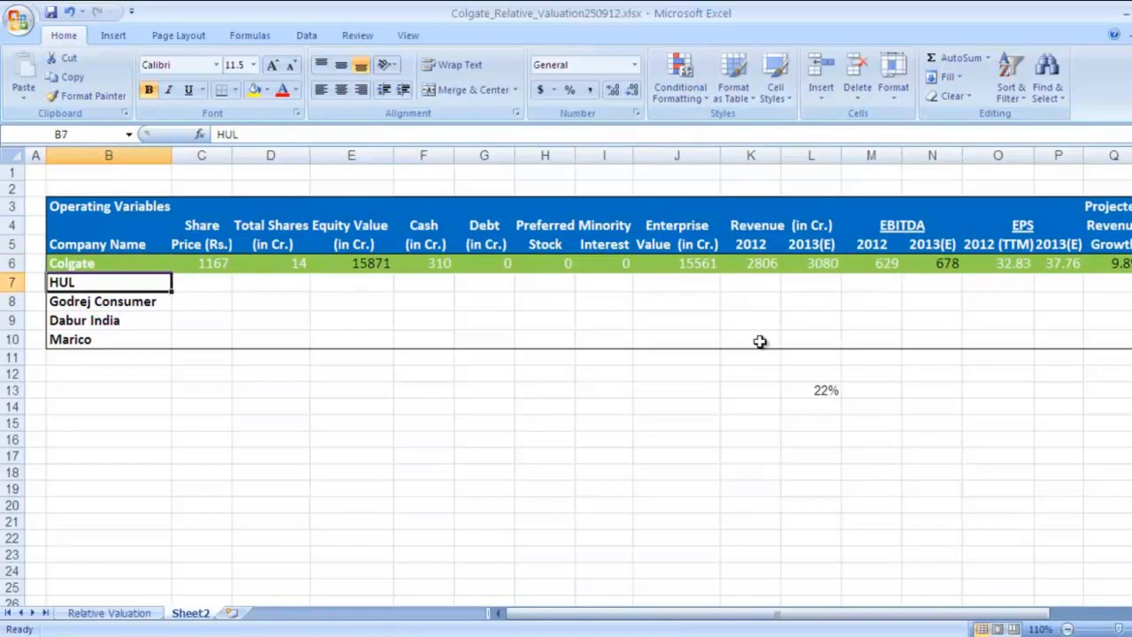
pyautogui.press('Down')
pyautogui.press('Down')
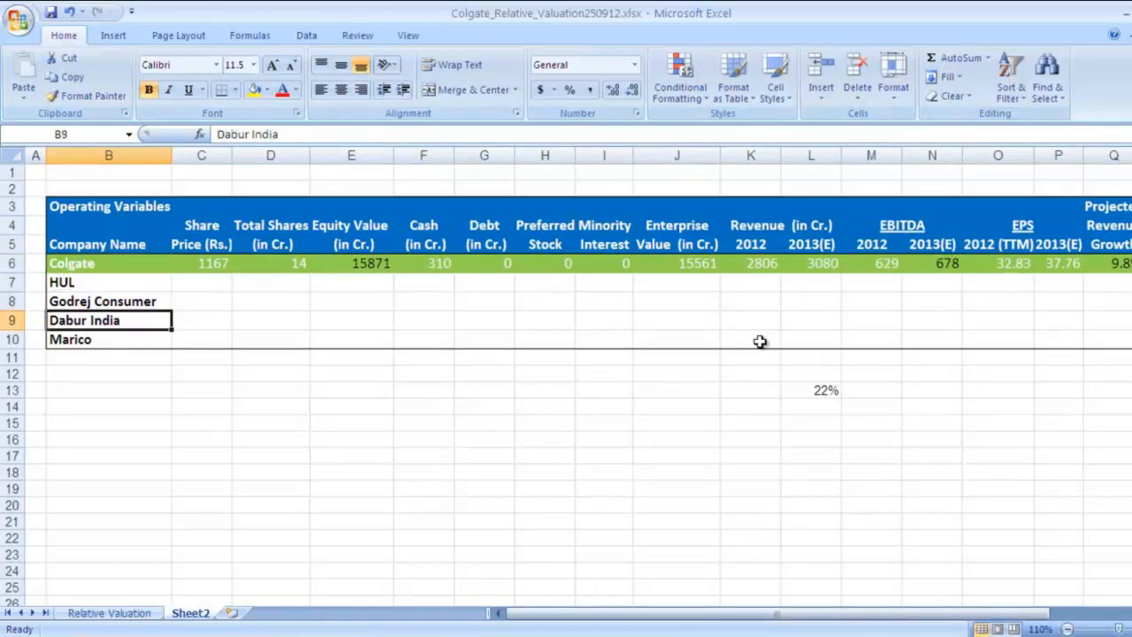
pyautogui.press('Down')
pyautogui.press('Up')
pyautogui.press('Up')
pyautogui.press('Up')
pyautogui.press('Up')
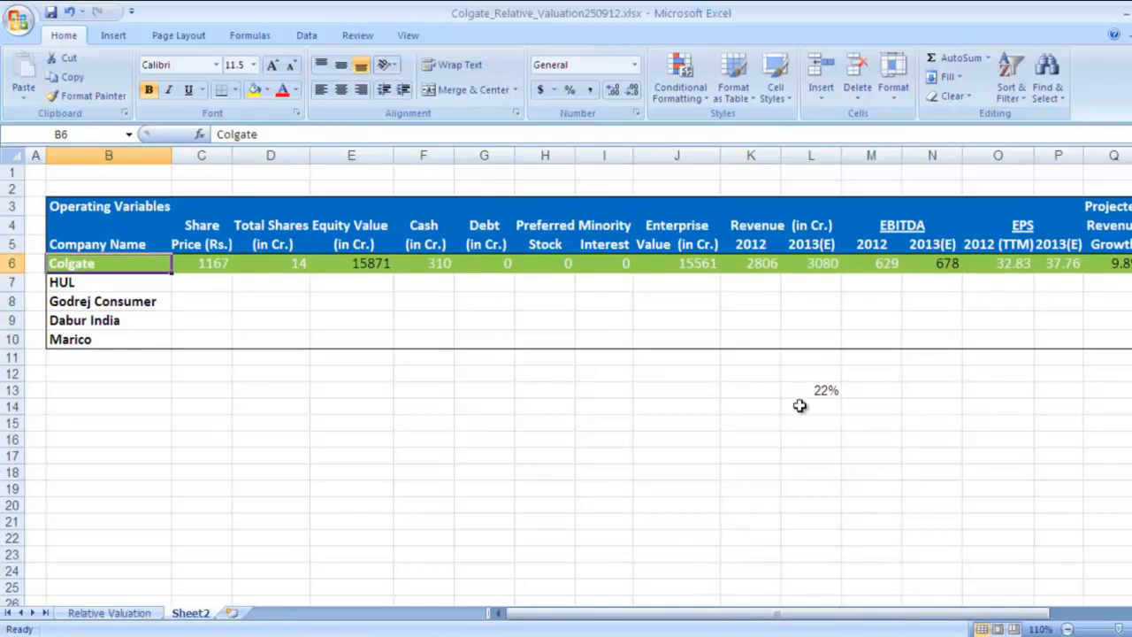
pyautogui.moveTo(986, 611)
pyautogui.mouseDown()
pyautogui.moveTo(1054, 615)
pyautogui.moveTo(980, 607)
pyautogui.mouseUp()
pyautogui.click(145, 285)
pyautogui.click(144, 302)
pyautogui.click(147, 320)
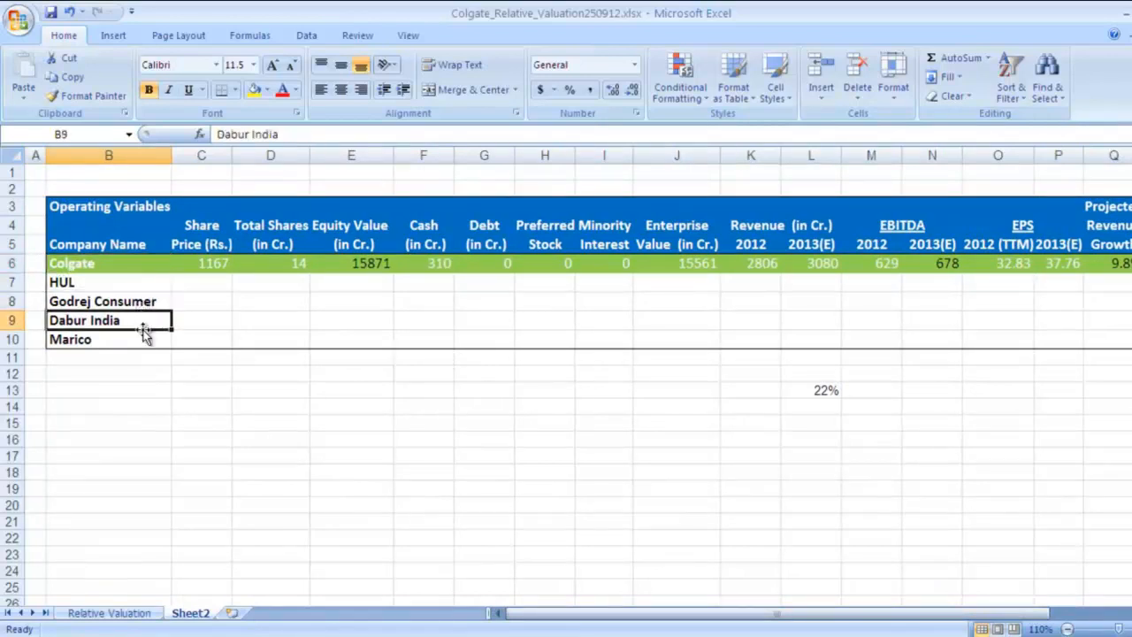
# - Open the Relative Valuation sheet and examine the share prices of Colgate and its peers in the Operating Variables table
pyautogui.click(135, 614)
pyautogui.click(584, 457)
pyautogui.moveTo(691, 617); pyautogui.dragTo(548, 610)
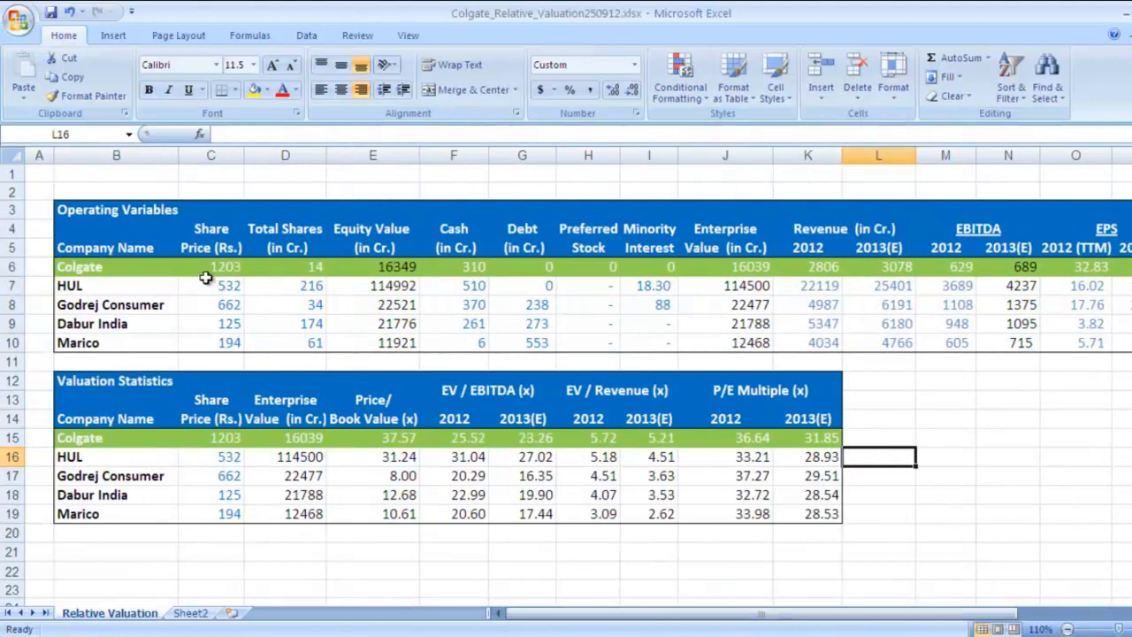
pyautogui.click(207, 267)
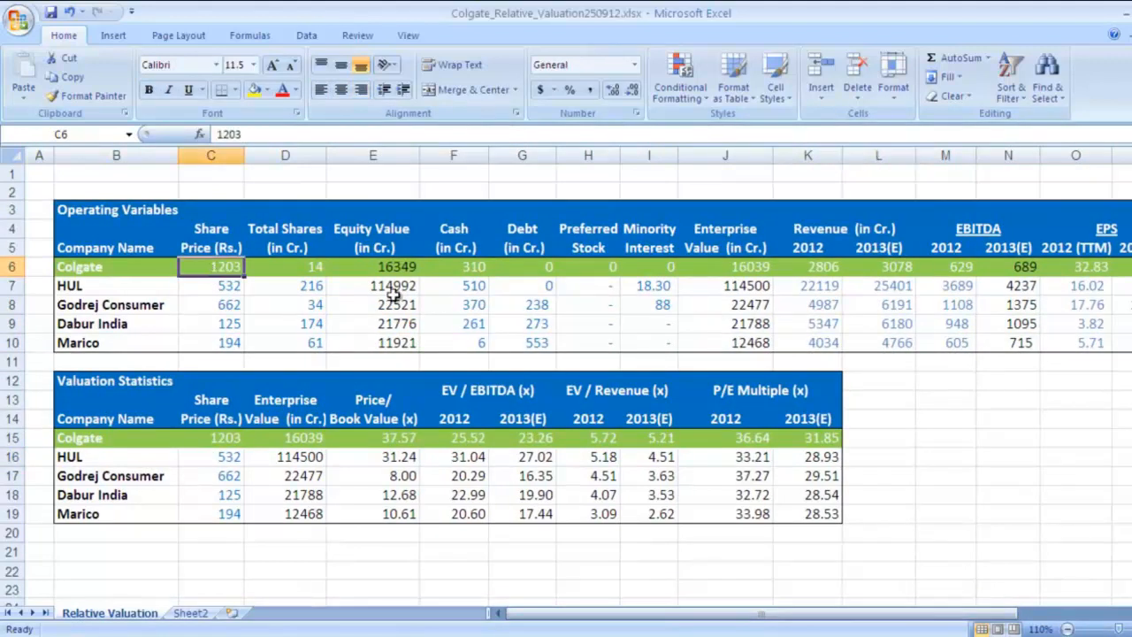
pyautogui.press('Down')
pyautogui.press('Down')
pyautogui.press('Down')
pyautogui.press('Down')
pyautogui.press('Up')
pyautogui.press('Up')
pyautogui.press('Up')
pyautogui.press('Up')
# - Review Colgate's row in the Operating Variables table, from total shares and equity value across to book value
pyautogui.press('Right')
pyautogui.press('Right')
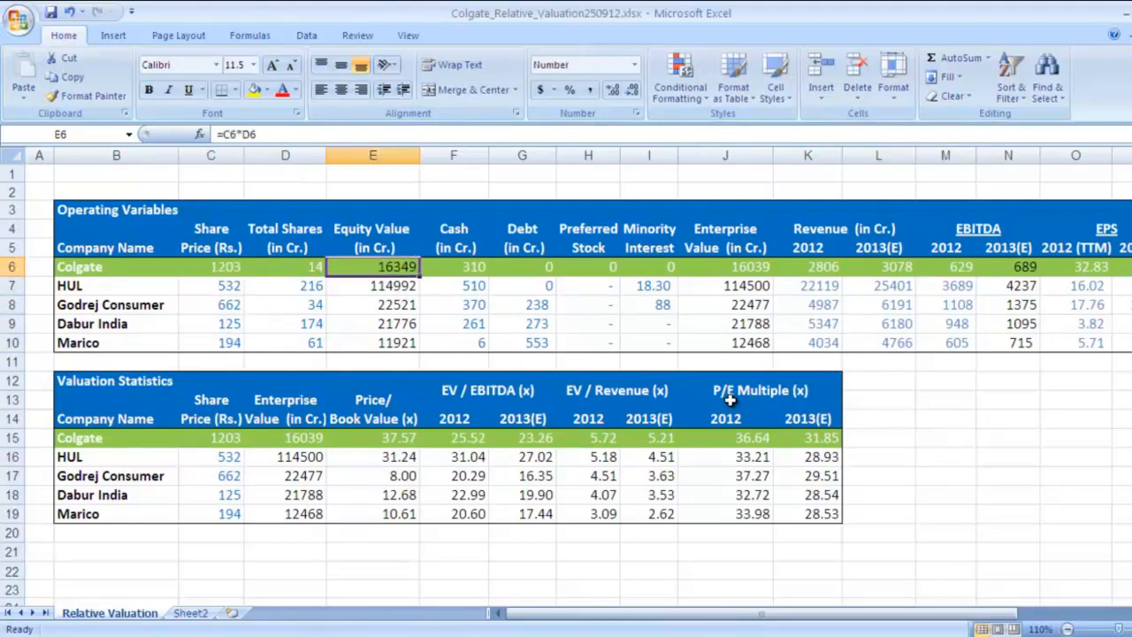
pyautogui.press('Left')
pyautogui.press('Right')
pyautogui.press('Right')
pyautogui.press('Right')
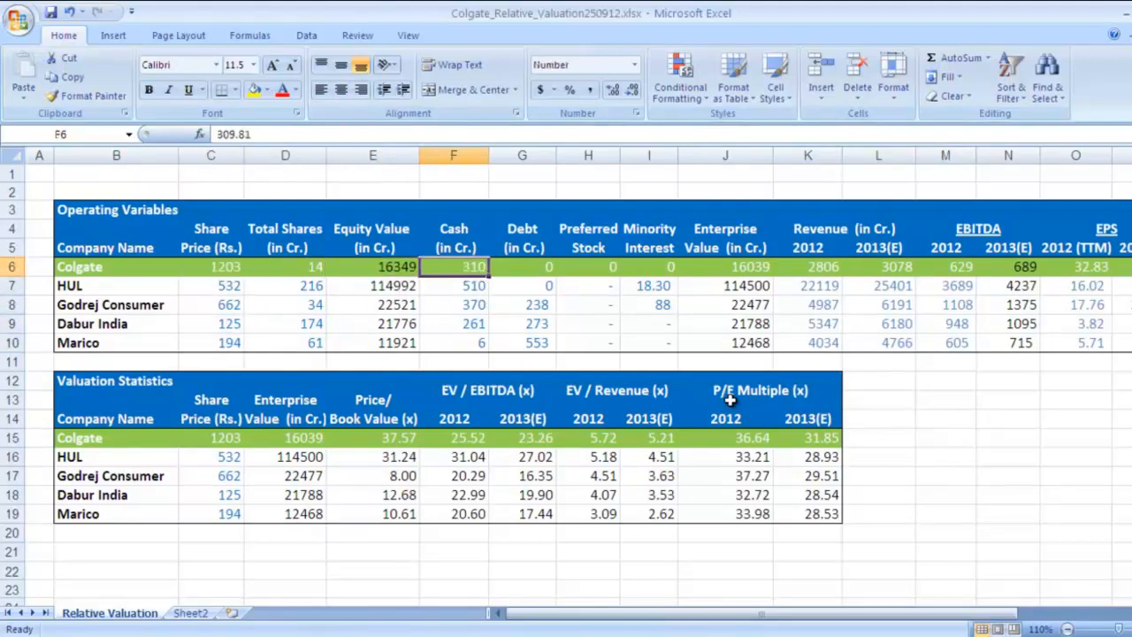
pyautogui.press('Right')
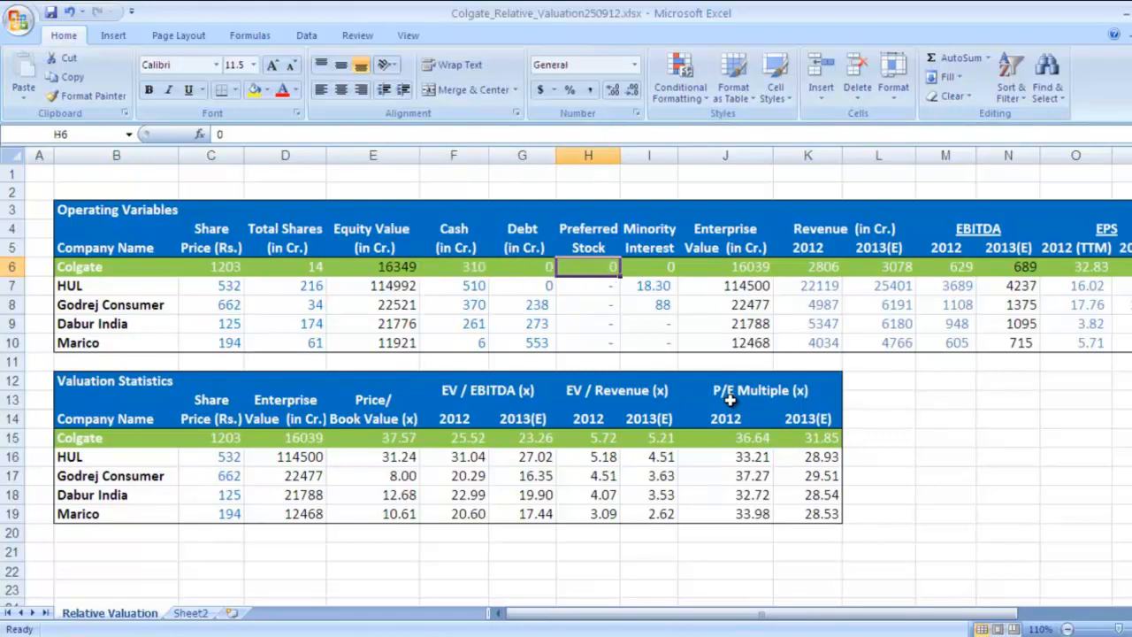
pyautogui.press('Right')
pyautogui.press('Right')
pyautogui.press('Right')
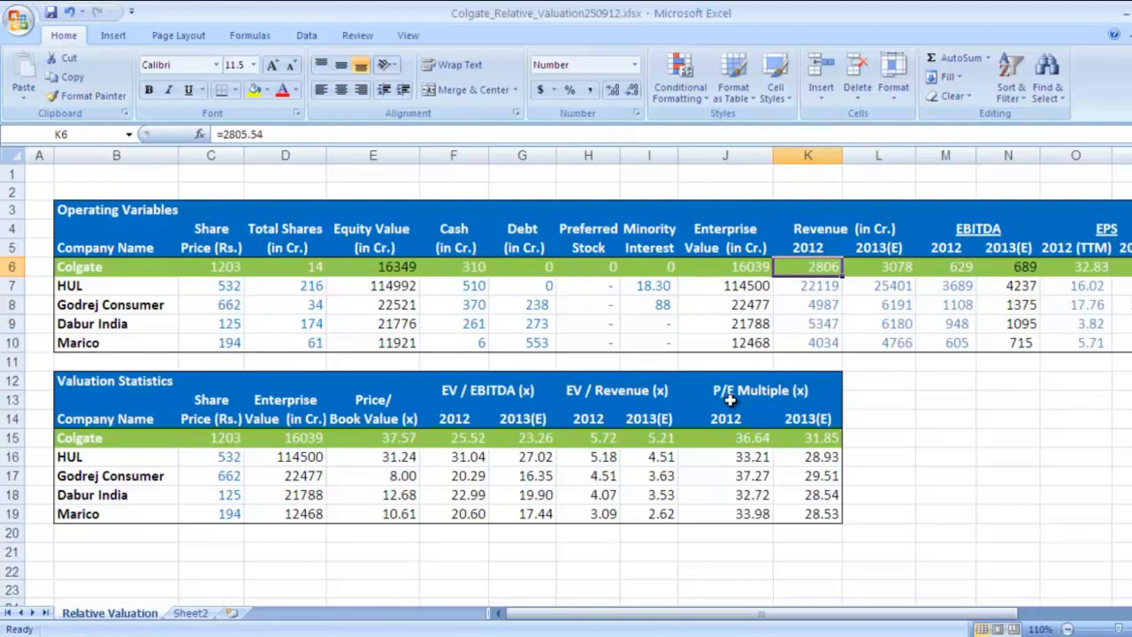
pyautogui.press('Right')
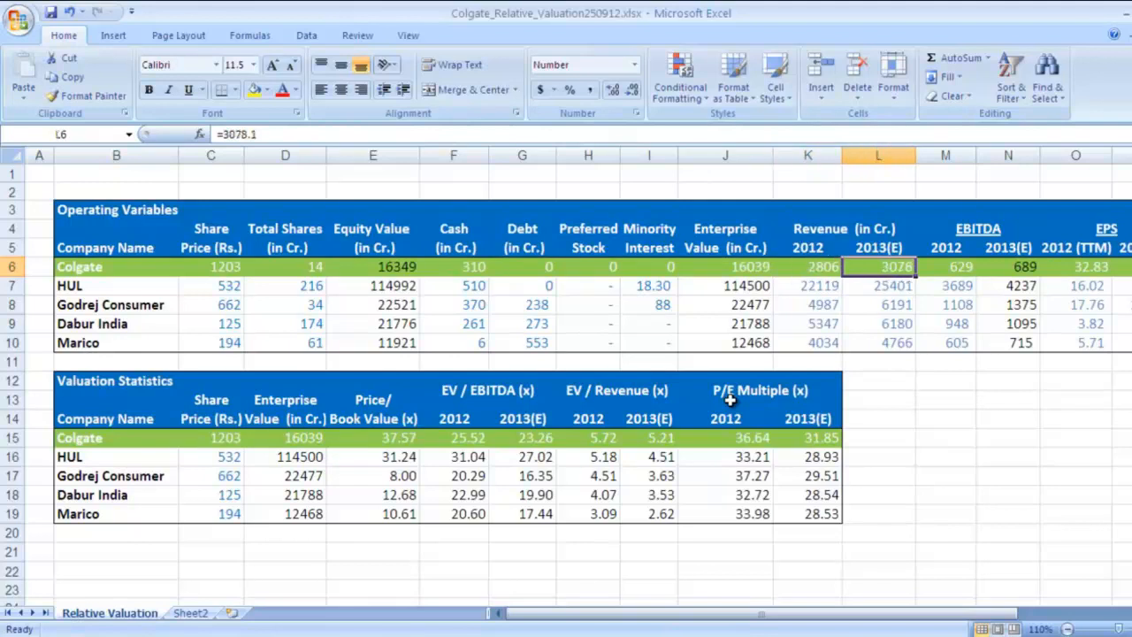
pyautogui.press('Right')
pyautogui.press('Right')
pyautogui.press('Right')
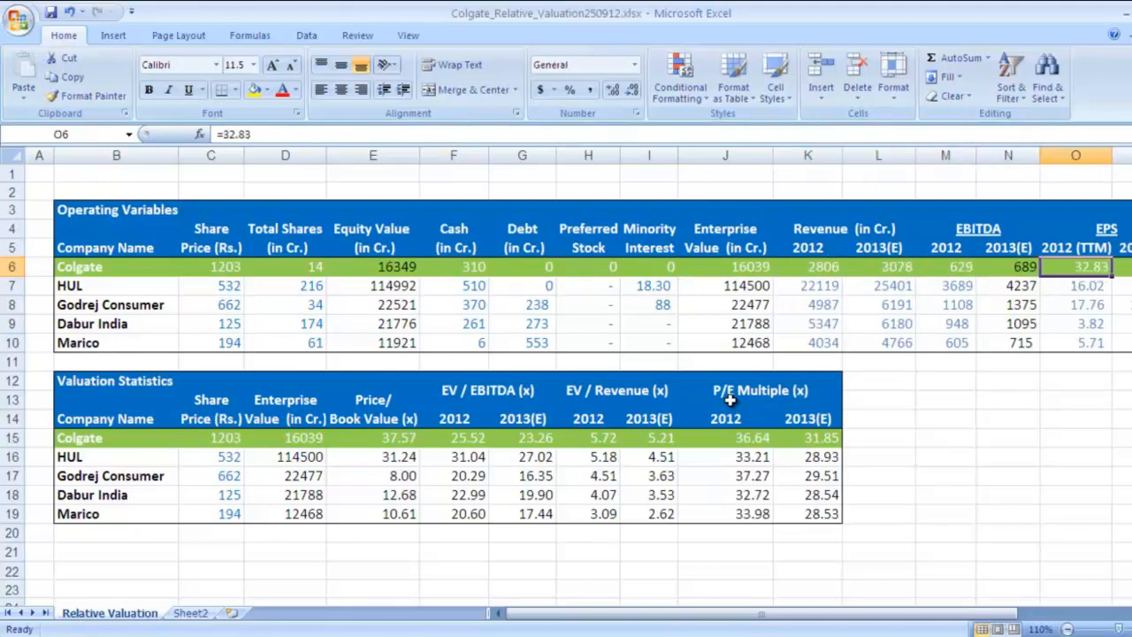
pyautogui.press('Right')
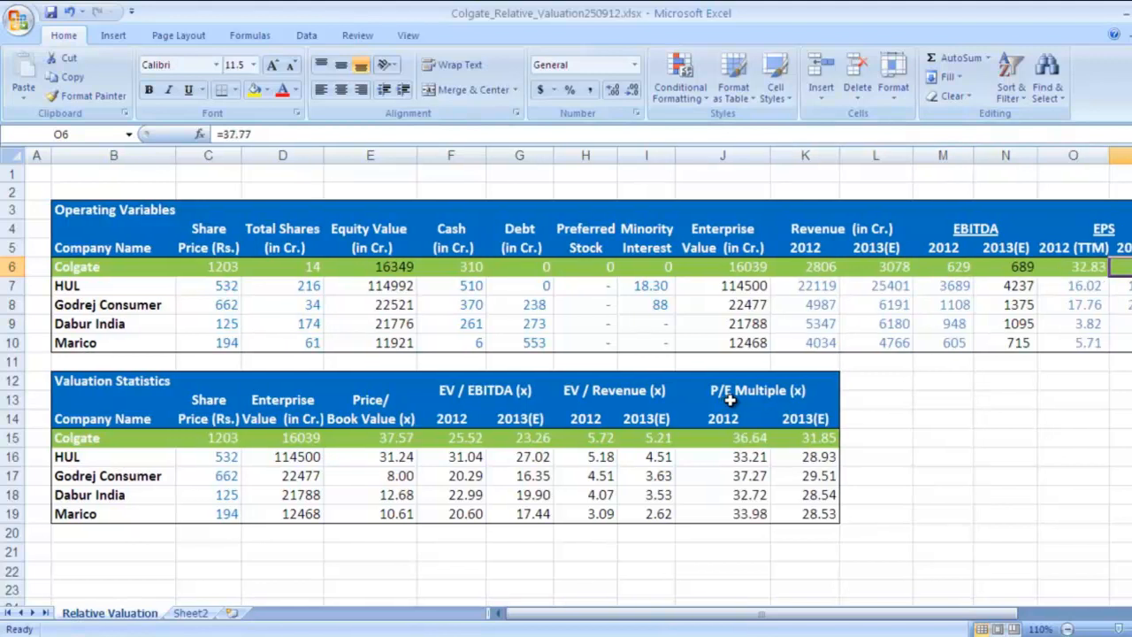
pyautogui.press('Right')
pyautogui.press('Right')
pyautogui.press('Right')
pyautogui.press('Right')
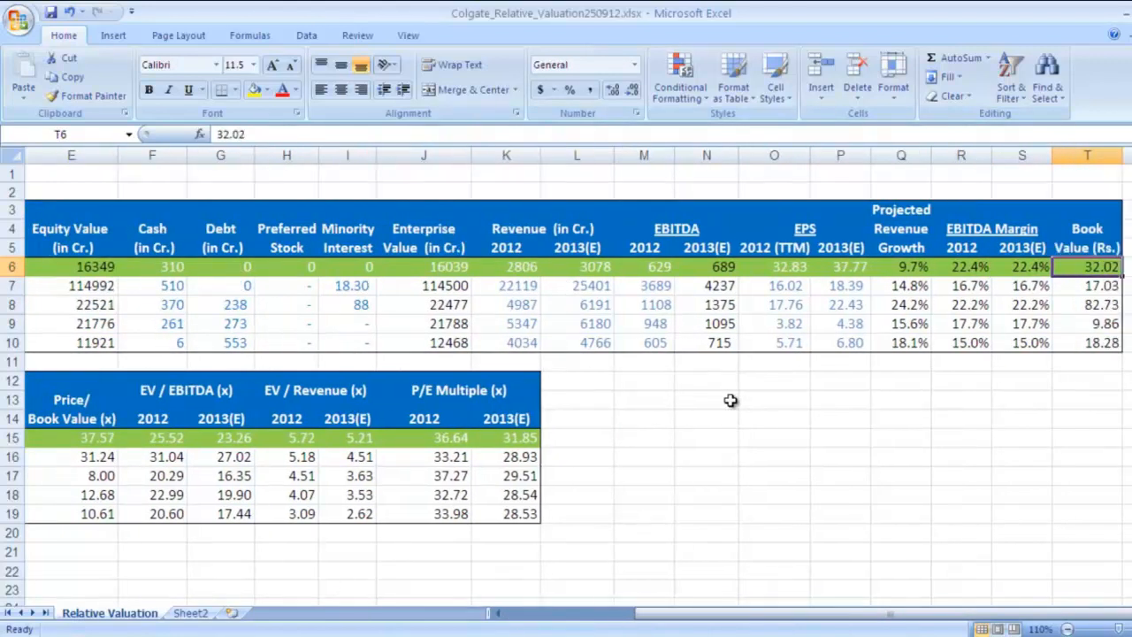
# - Return to the Company Name column of the Operating Variables table and review the companies from Colgate through Marico
pyautogui.press('Left')
pyautogui.press('Left')
pyautogui.press('Left')
pyautogui.press('Left')
pyautogui.press('Left')
pyautogui.press('Left')
pyautogui.press('Left')
pyautogui.press('Left')
pyautogui.press('Left')
pyautogui.press('Left')
pyautogui.press('Left')
pyautogui.press('Left')
pyautogui.press('Left')
pyautogui.press('Left')
pyautogui.press('Left')
pyautogui.press('Left')
pyautogui.press('Left')
pyautogui.press('Left')
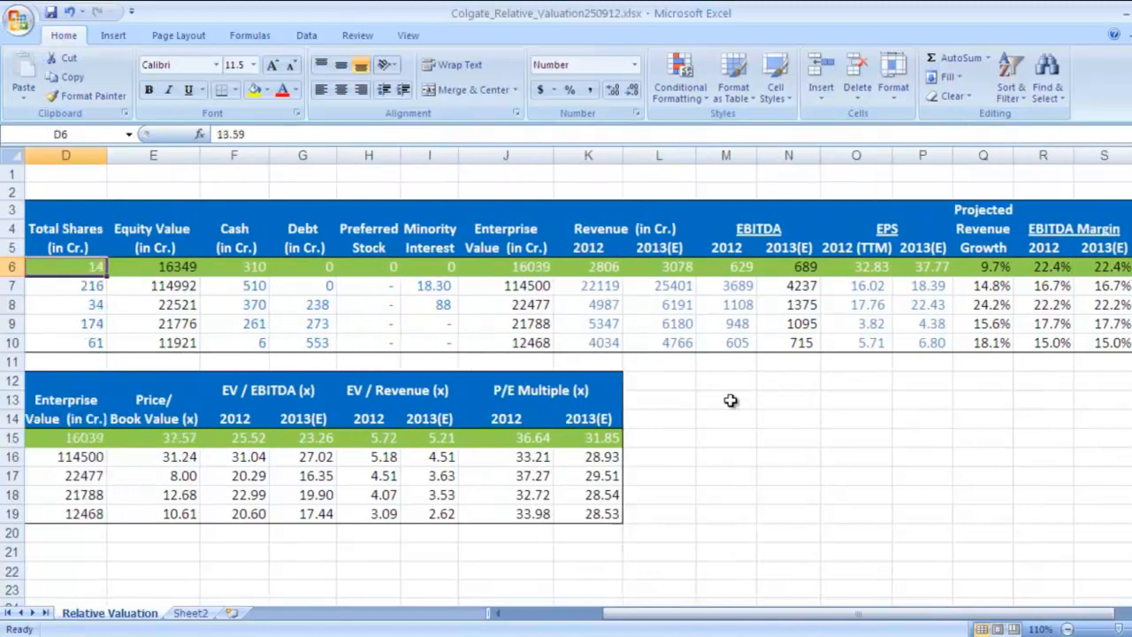
pyautogui.press('Right')
pyautogui.press('Down')
pyautogui.press('Down')
pyautogui.press('Down')
pyautogui.press('Down')
pyautogui.press('Up')
pyautogui.press('Up')
pyautogui.press('Up')
pyautogui.press('Up')
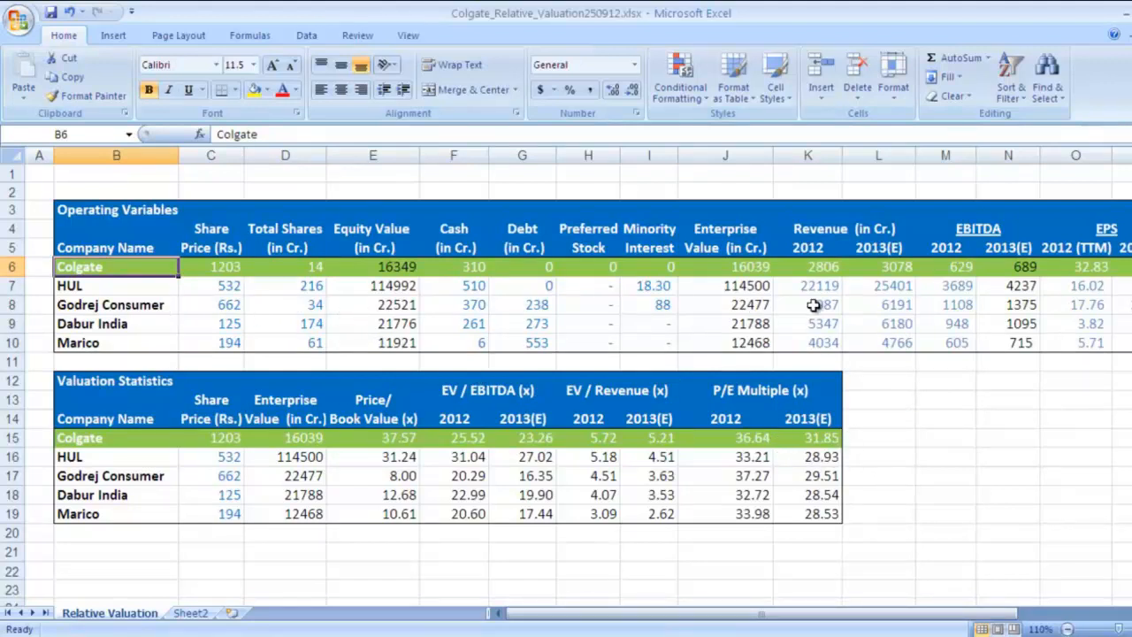
# - Review the company list in the Valuation Statistics table, from Colgate through HUL, Godrej Consumer, Dabur India and Marico
pyautogui.click(118, 384)
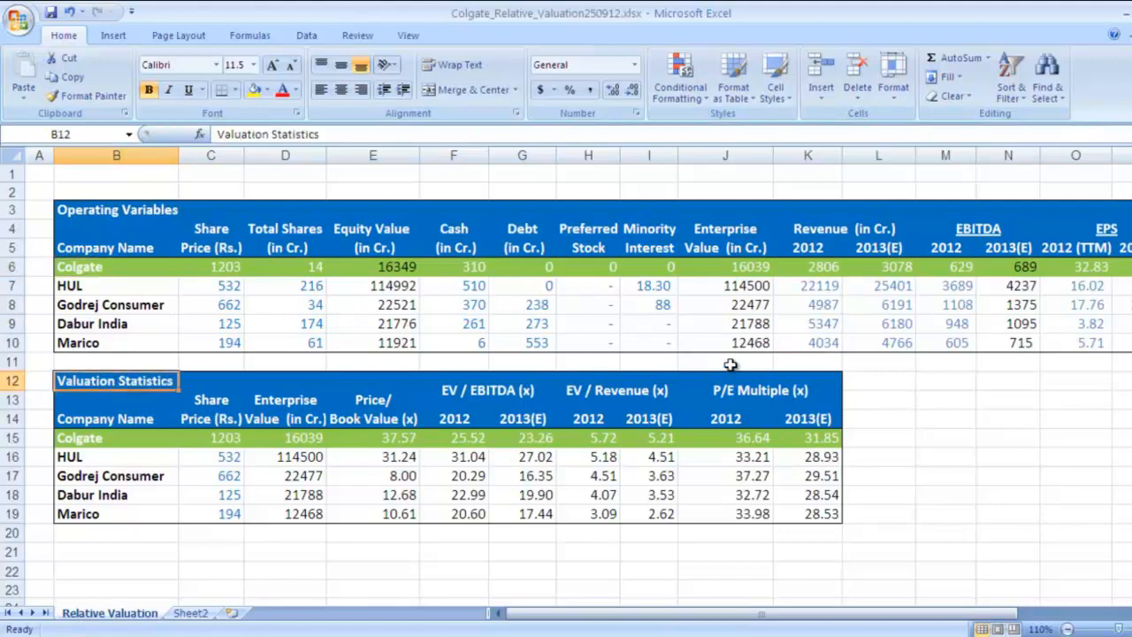
pyautogui.press('Down')
pyautogui.press('Down')
pyautogui.press('Down')
pyautogui.press('Down')
pyautogui.press('Down')
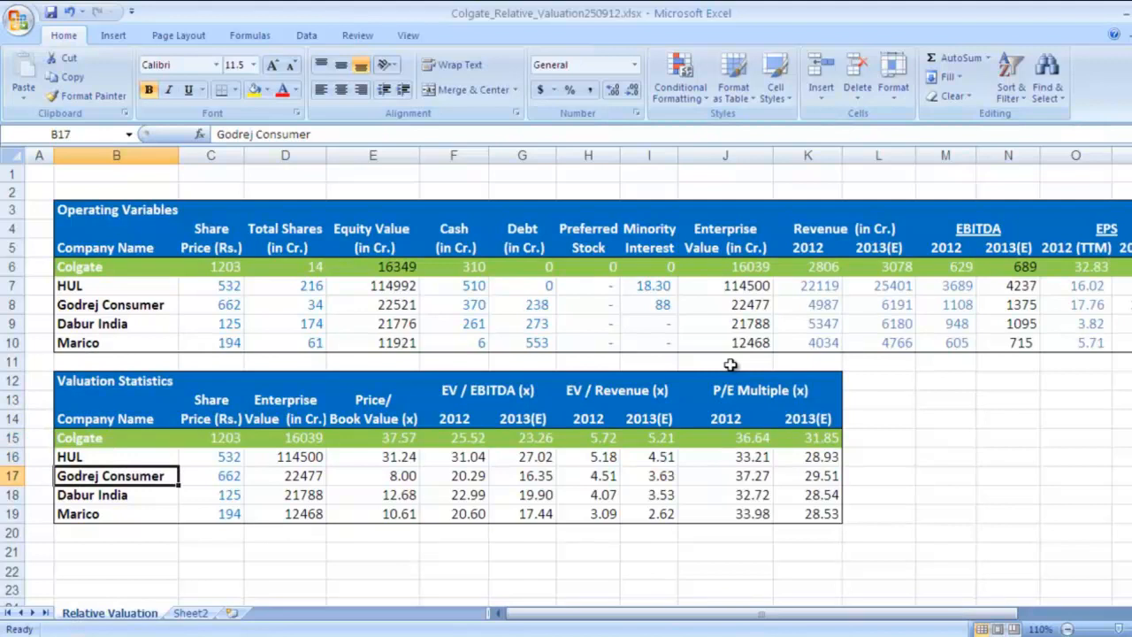
pyautogui.press('Down')
pyautogui.press('Right')
pyautogui.press('Left')
pyautogui.press('Down')
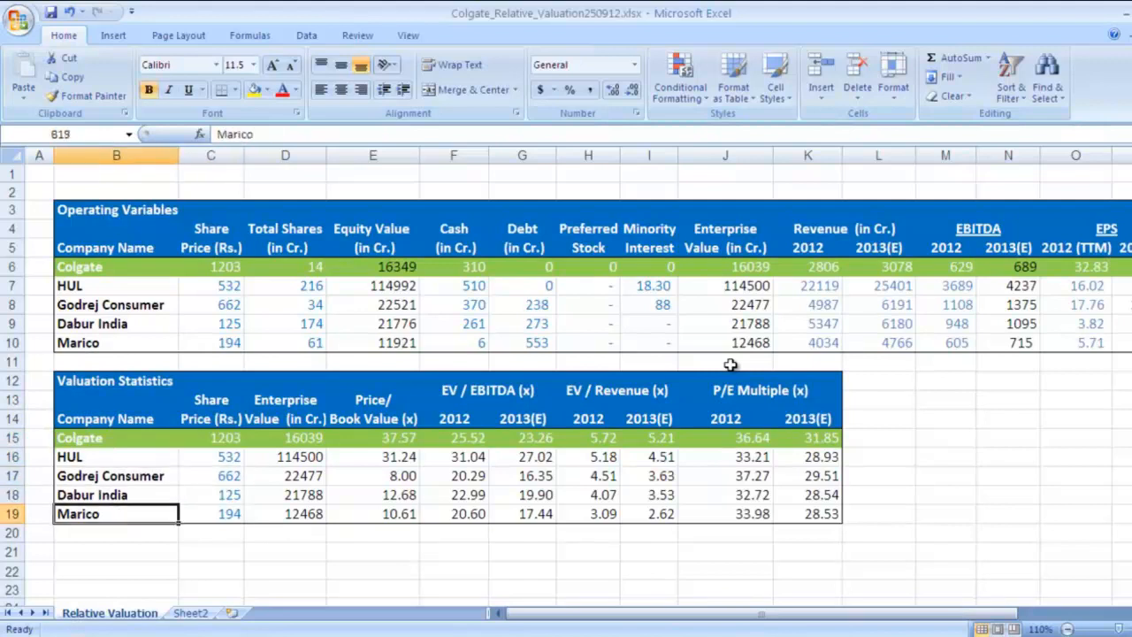
pyautogui.press('Up')
pyautogui.press('Up')
pyautogui.press('Up')
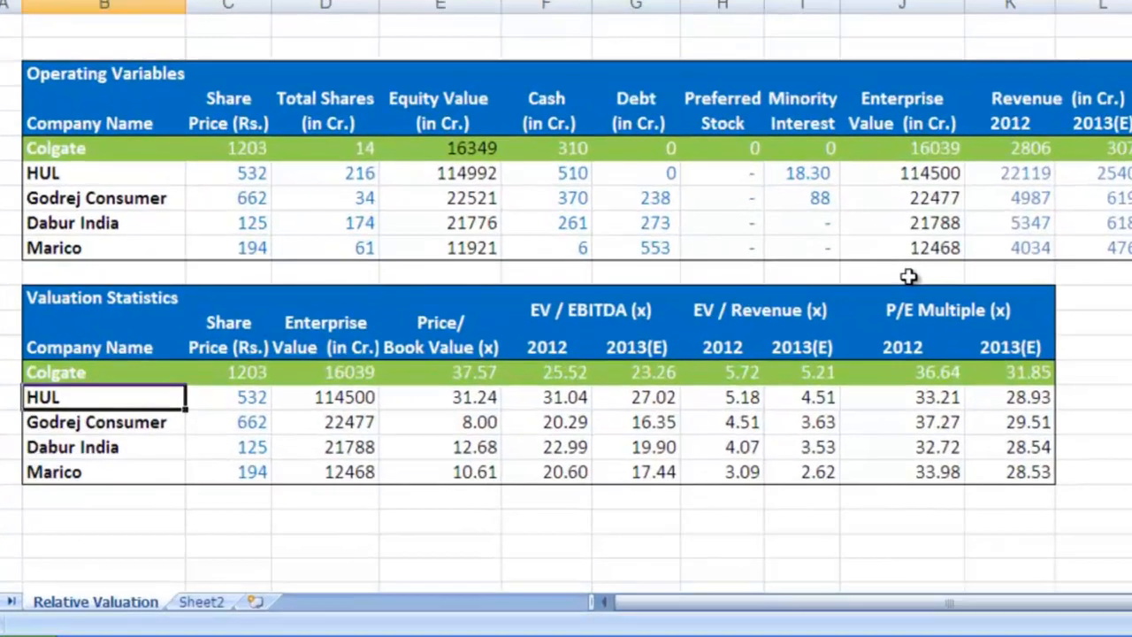
# - Examine the Share Price and Enterprise Value columns of Valuation Statistics and locate the source Enterprise Value column in Operating Variables
pyautogui.press('Up')
pyautogui.press('Up')
pyautogui.press('Right')
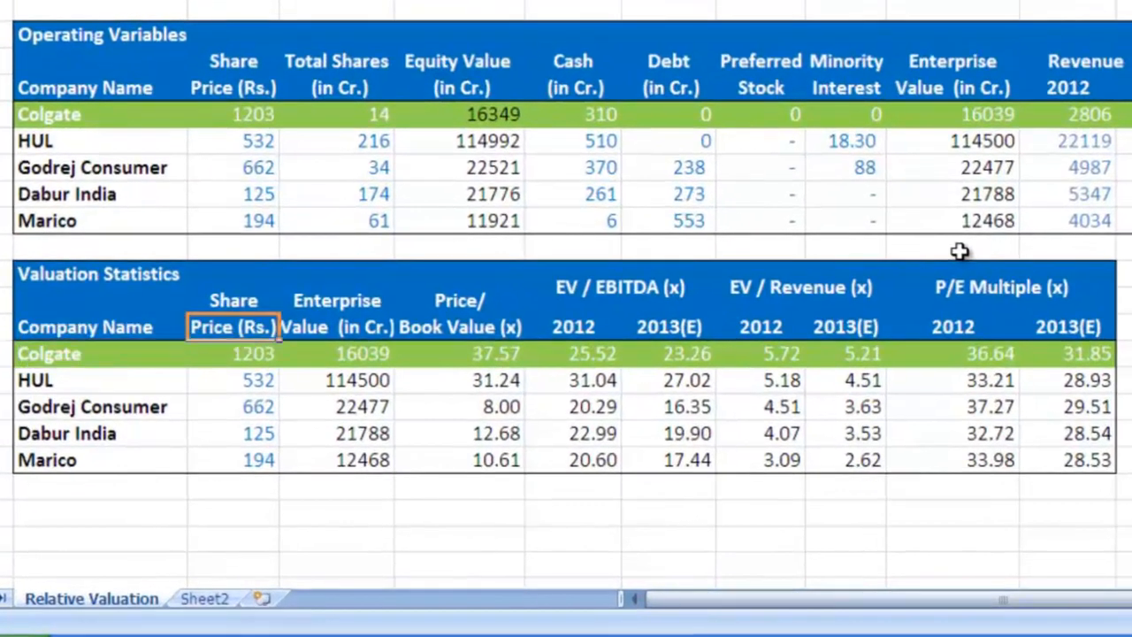
pyautogui.press('Right')
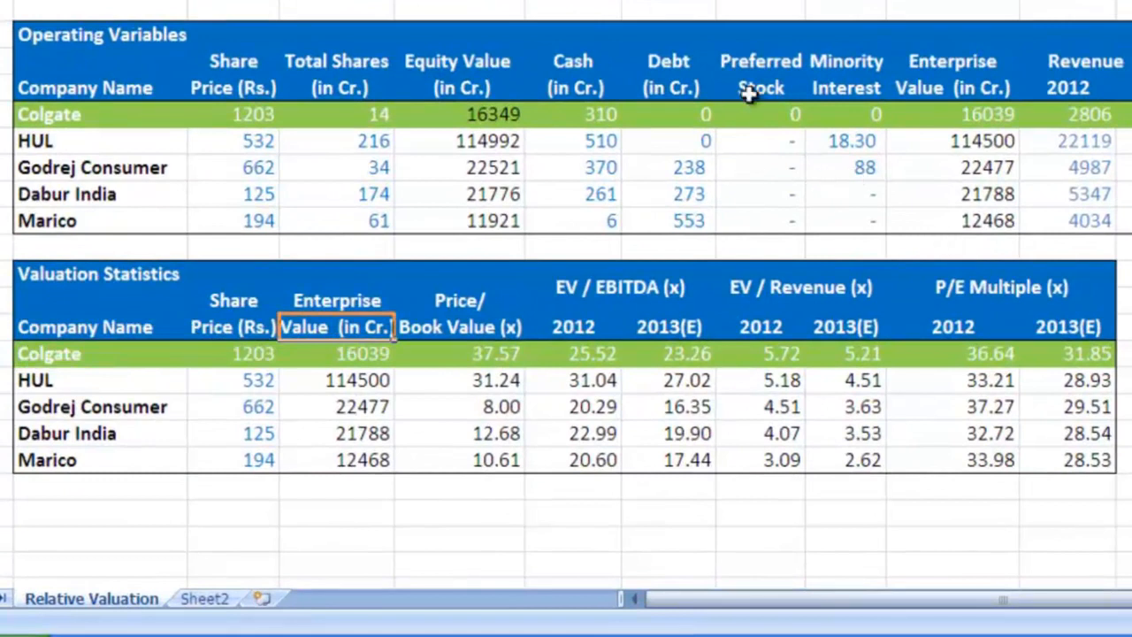
pyautogui.click(992, 85)
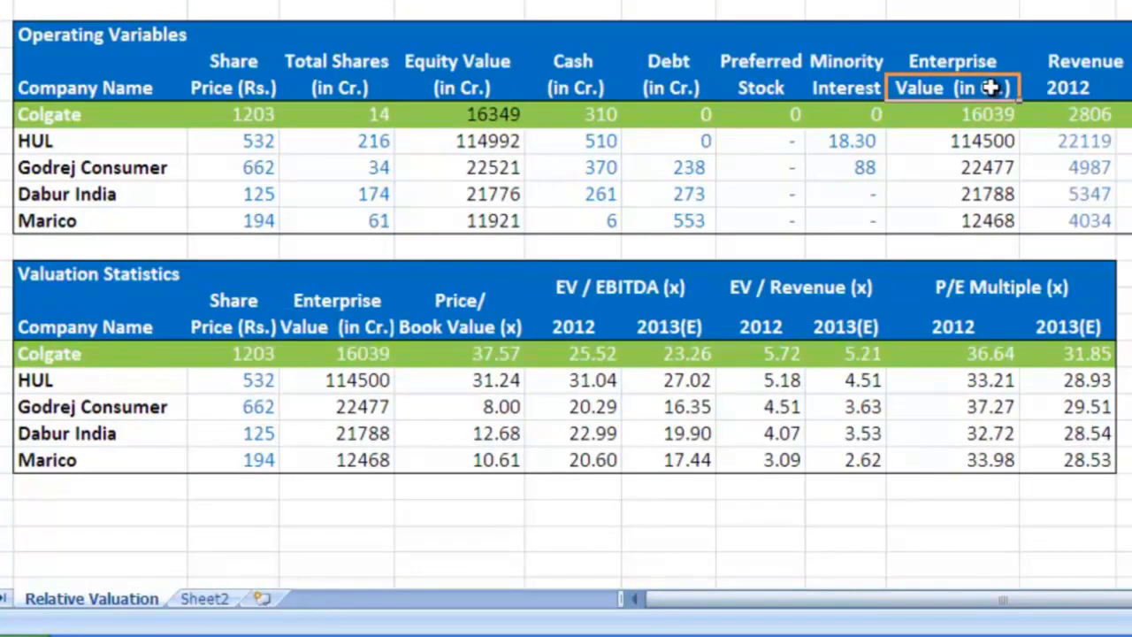
# - Examine the Price/Book Value multiple in Valuation Statistics and locate its share price and book value inputs in Operating Variables
pyautogui.click(480, 299)
pyautogui.click(484, 327)
pyautogui.moveTo(273, 68); pyautogui.dragTo(265, 92)
pyautogui.click(258, 87)
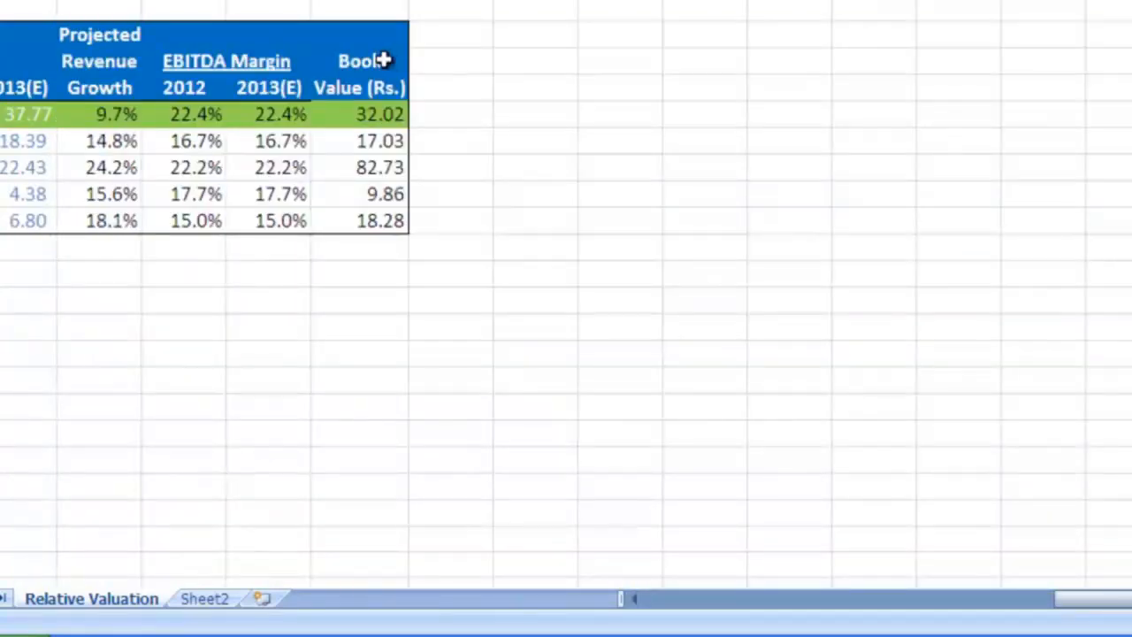
pyautogui.click(384, 58)
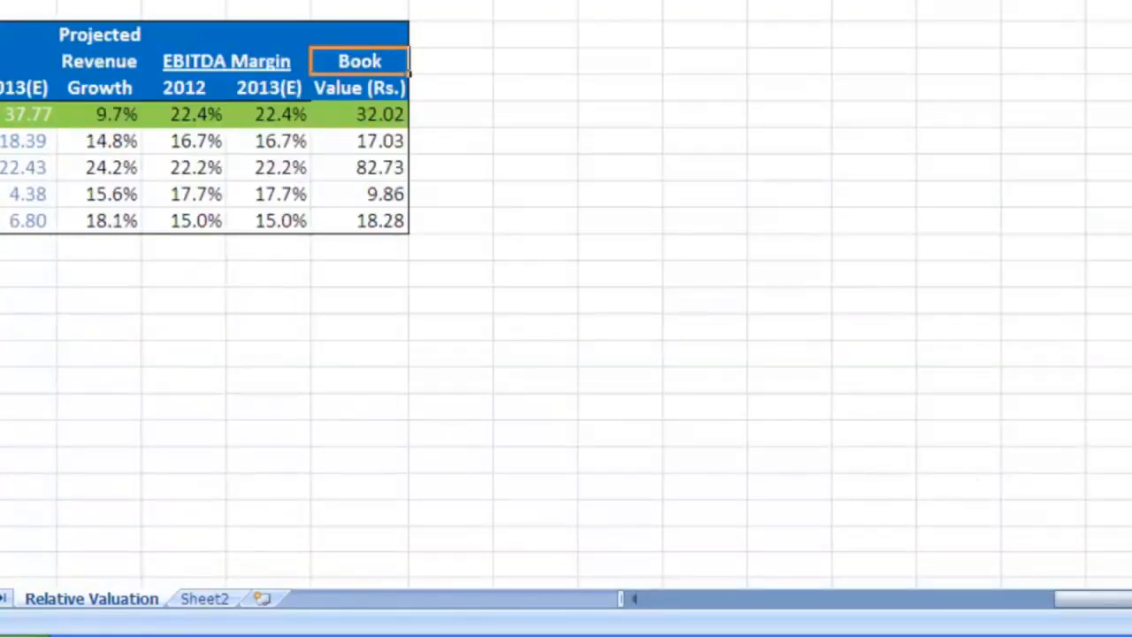
# - Review the EV / EBITDA, EV / Revenue and P/E Multiple headings of the Valuation Statistics table
pyautogui.moveTo(1104, 601); pyautogui.dragTo(697, 601)
pyautogui.click(554, 278)
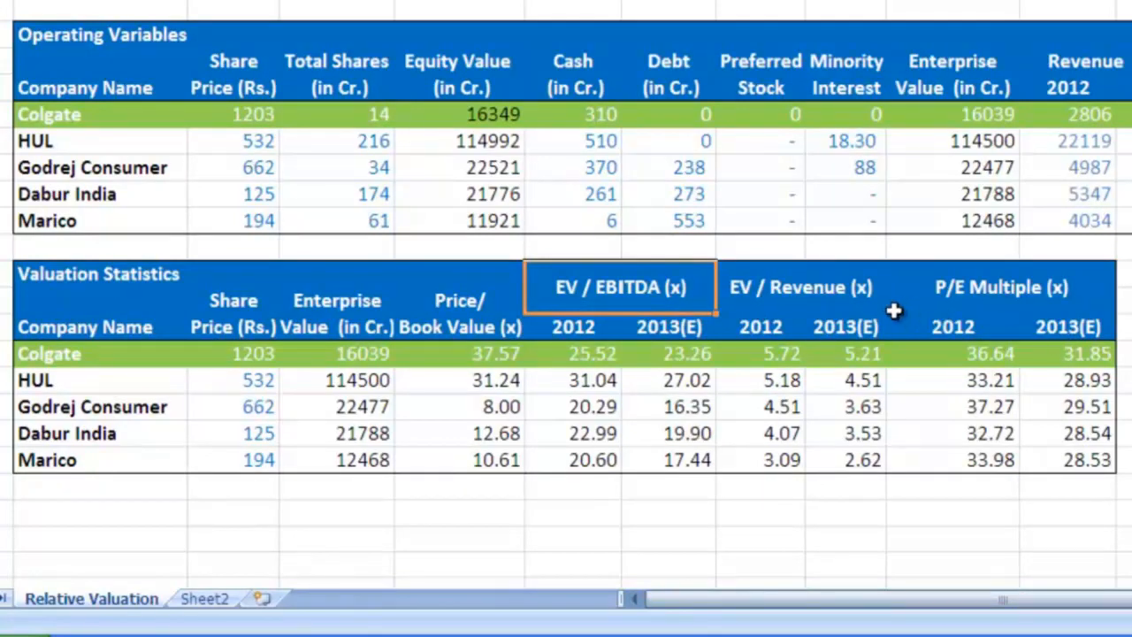
pyautogui.click(829, 294)
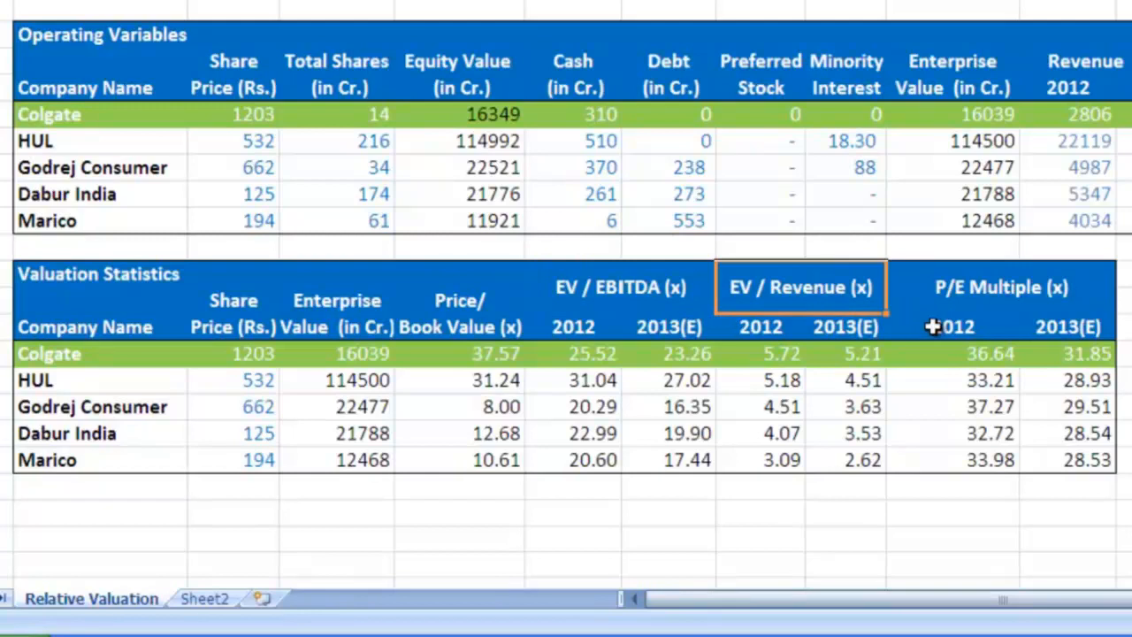
pyautogui.click(997, 295)
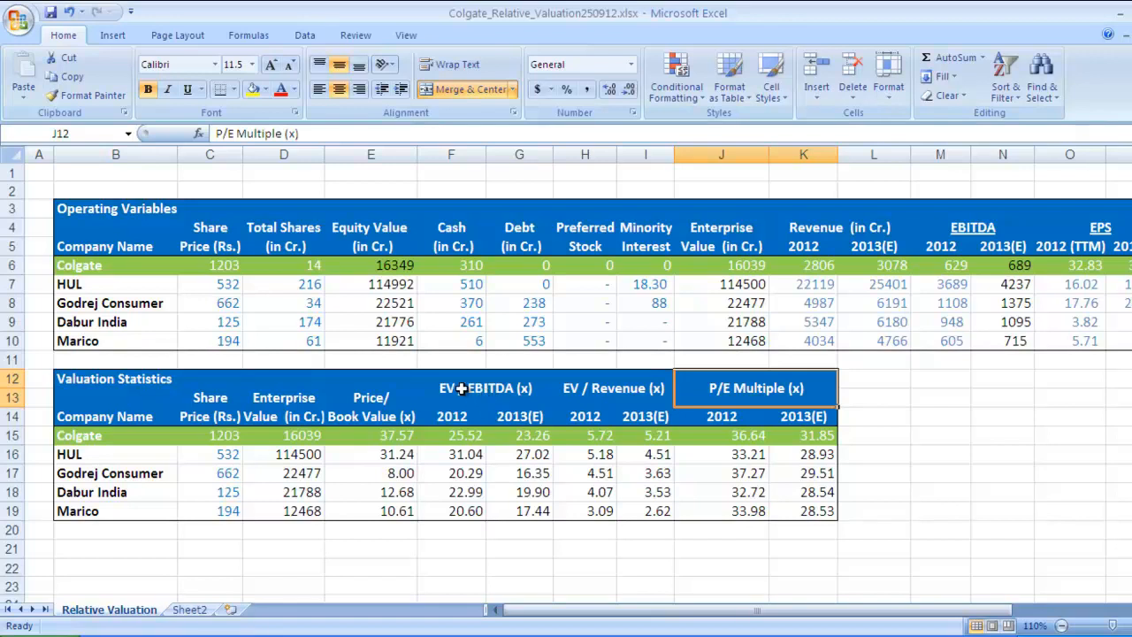
# - Trace the 2012 and 2013(E) EV / EBITDA multiples to the Enterprise Value and EBITDA columns in Operating Variables
pyautogui.click(712, 248)
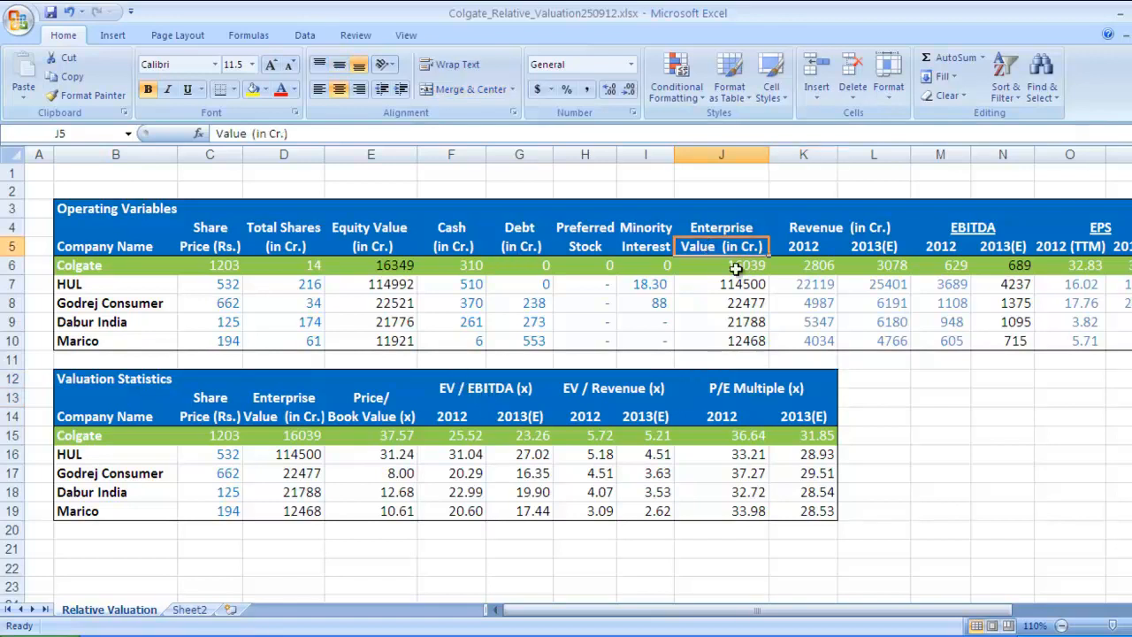
pyautogui.click(956, 247)
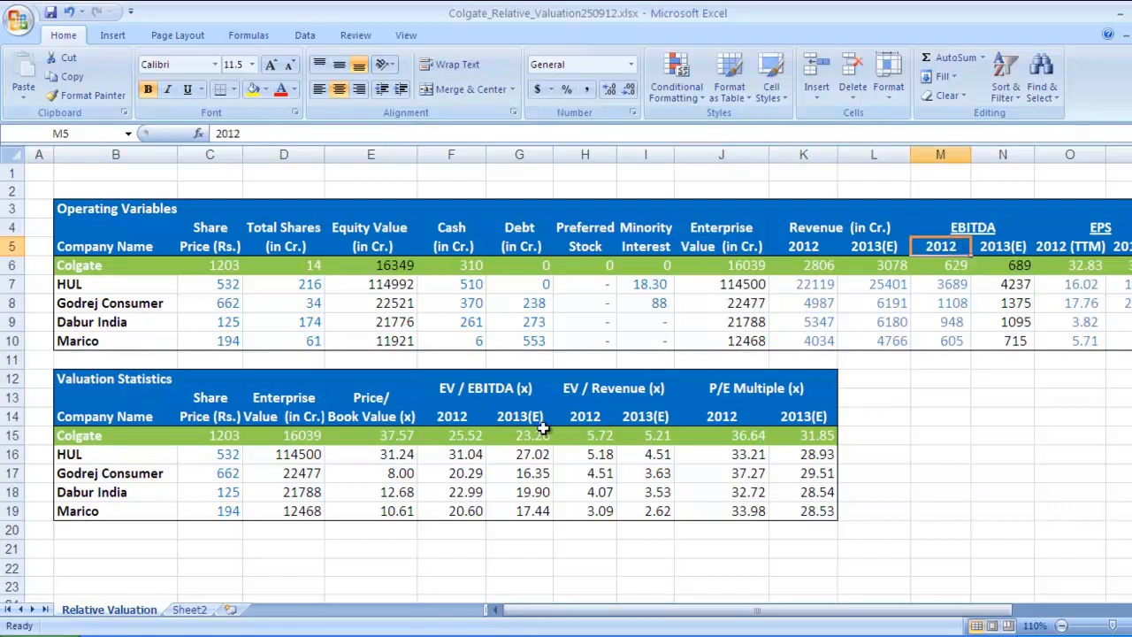
pyautogui.click(464, 418)
pyautogui.click(541, 424)
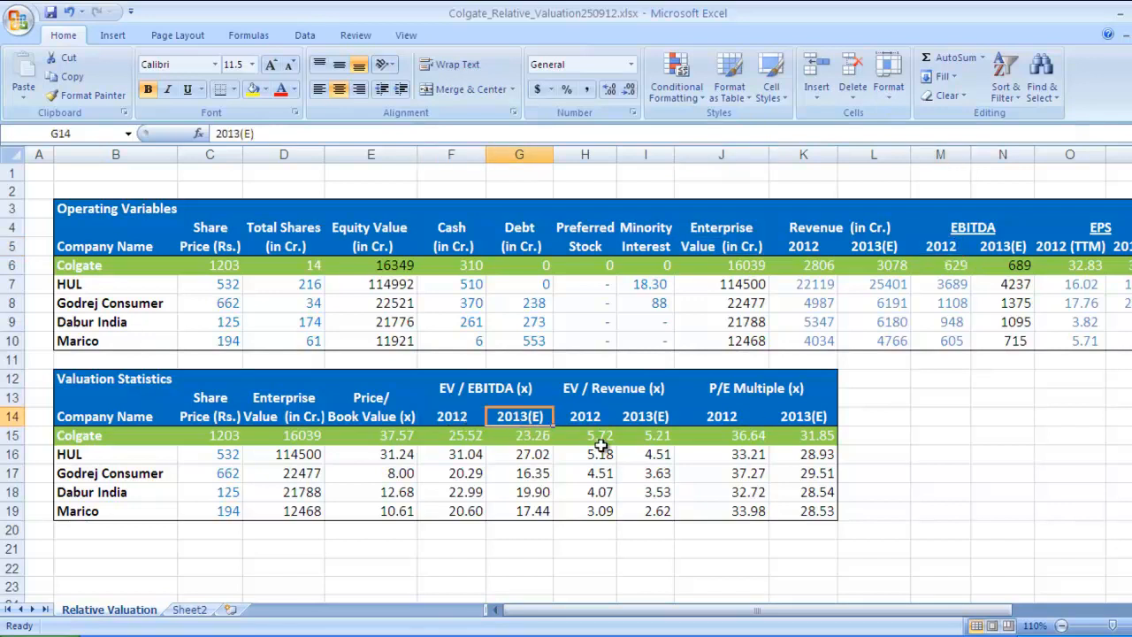
# - Trace the EV / Revenue multiple to the Enterprise Value and Revenue columns in Operating Variables
pyautogui.click(619, 392)
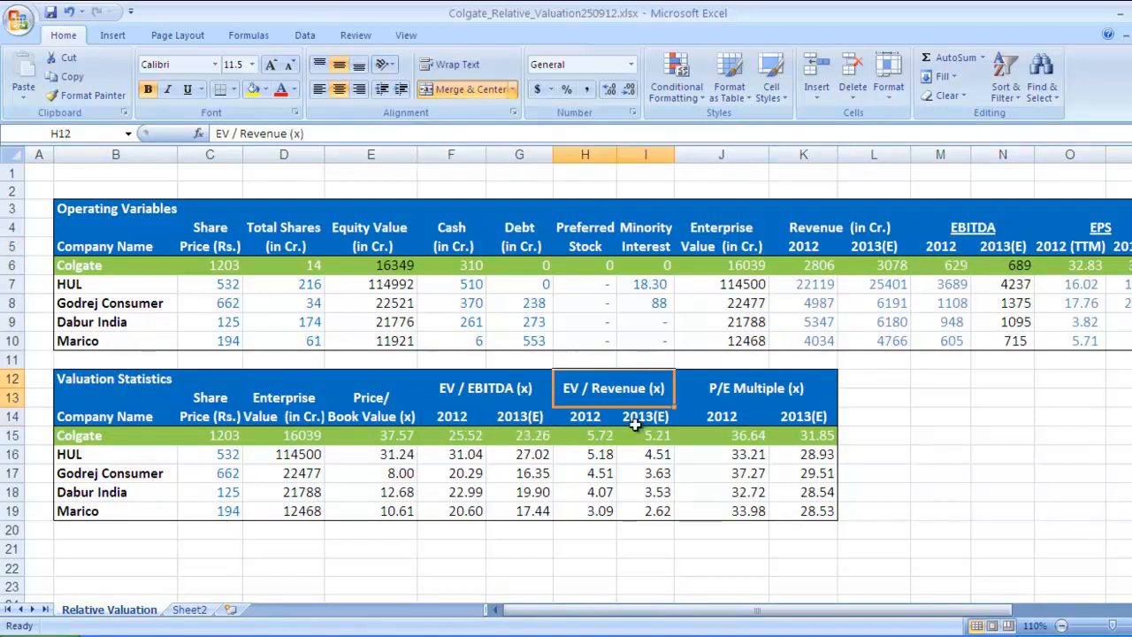
pyautogui.click(712, 247)
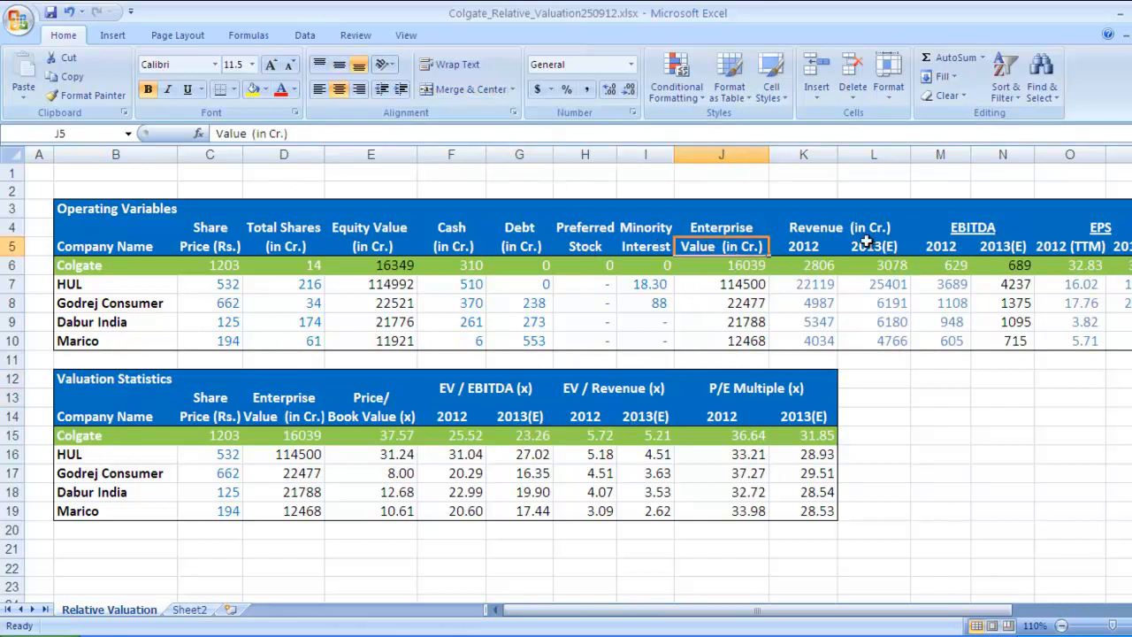
pyautogui.click(830, 246)
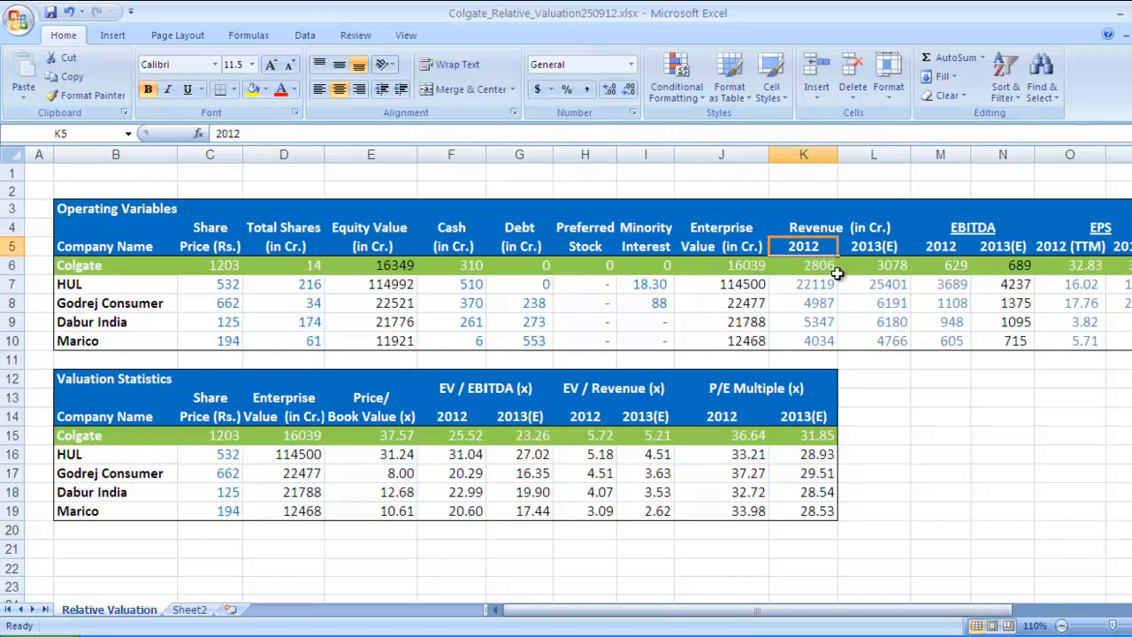
# - Trace the P/E Multiple to the Share Price and EPS columns in Operating Variables
pyautogui.click(741, 392)
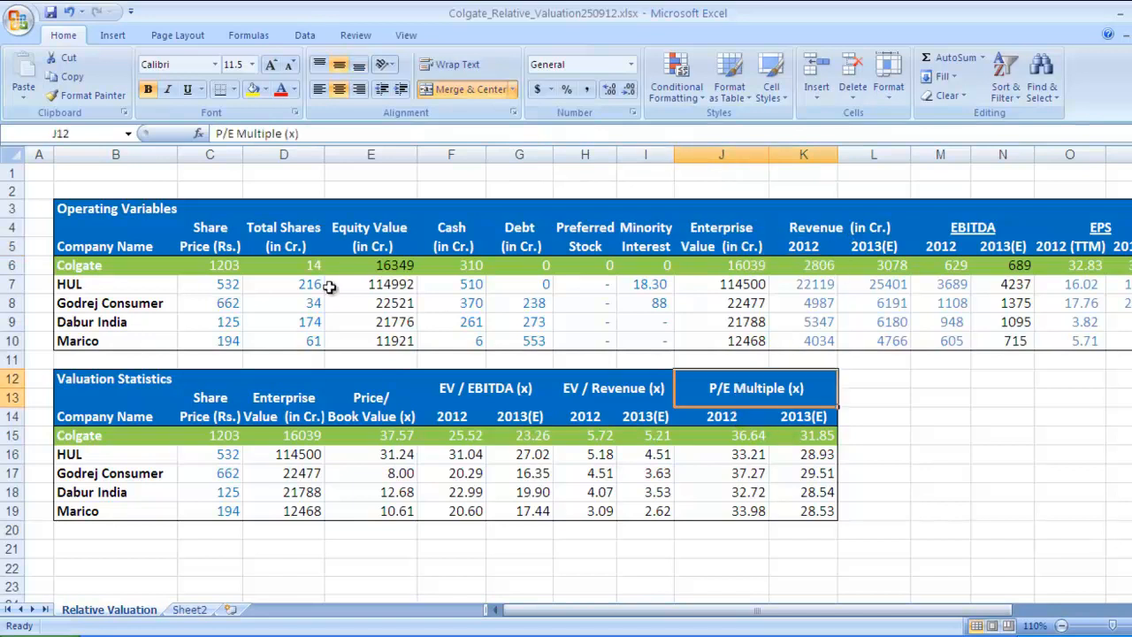
pyautogui.click(210, 247)
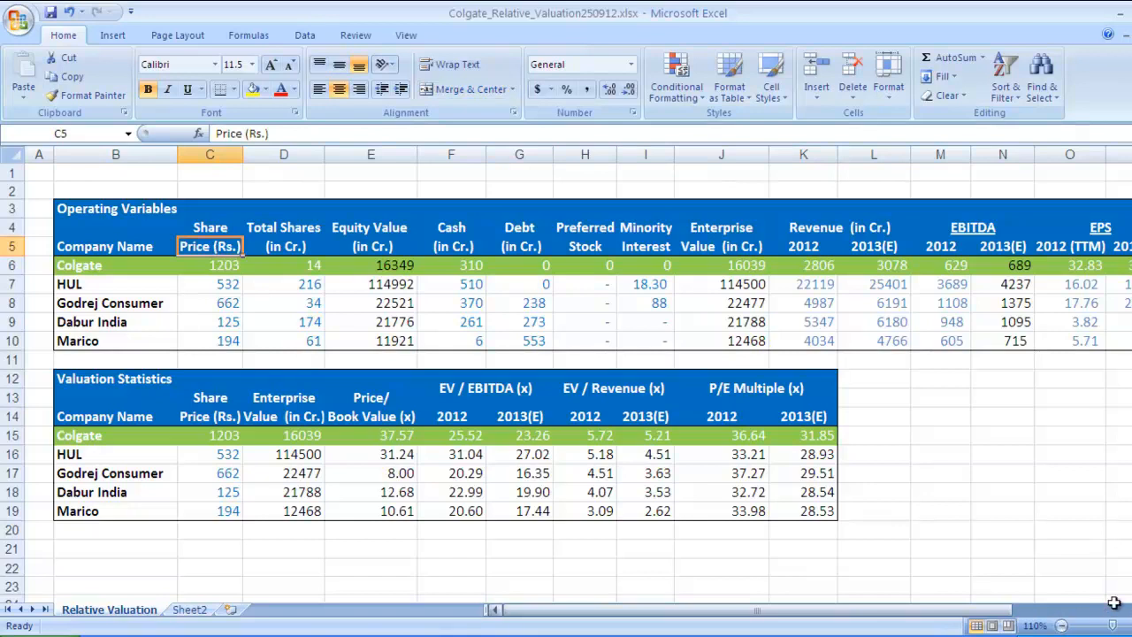
pyautogui.moveTo(1008, 614); pyautogui.dragTo(1119, 604)
pyautogui.click(771, 248)
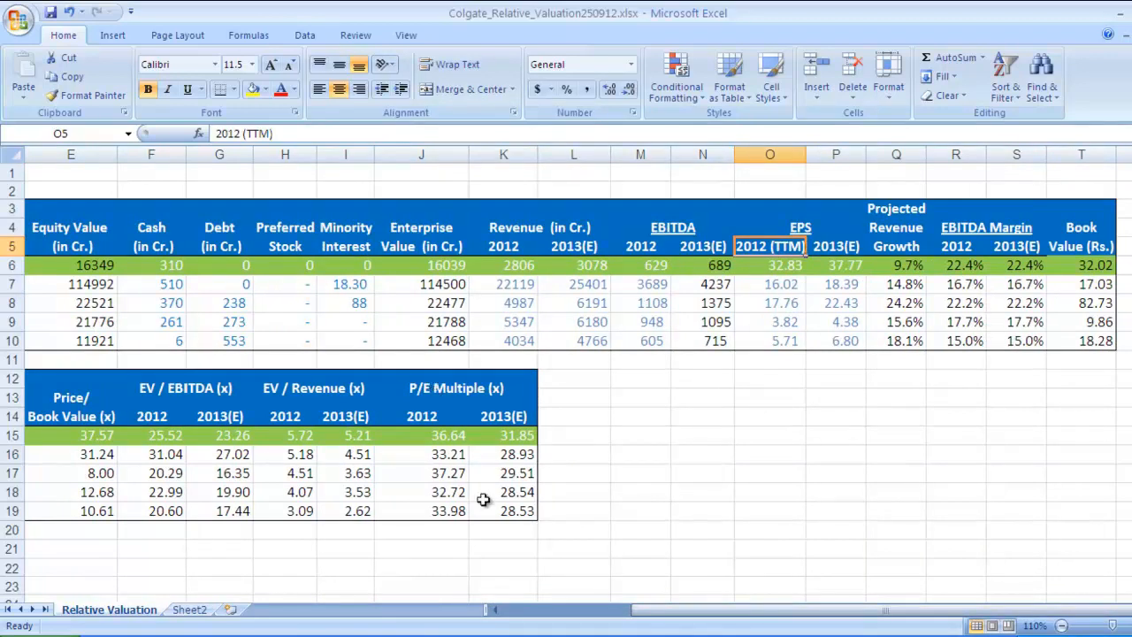
# - Check the share price cells of Colgate and its peers in the Valuation Statistics table, C15 through C19
pyautogui.moveTo(756, 612); pyautogui.dragTo(627, 601)
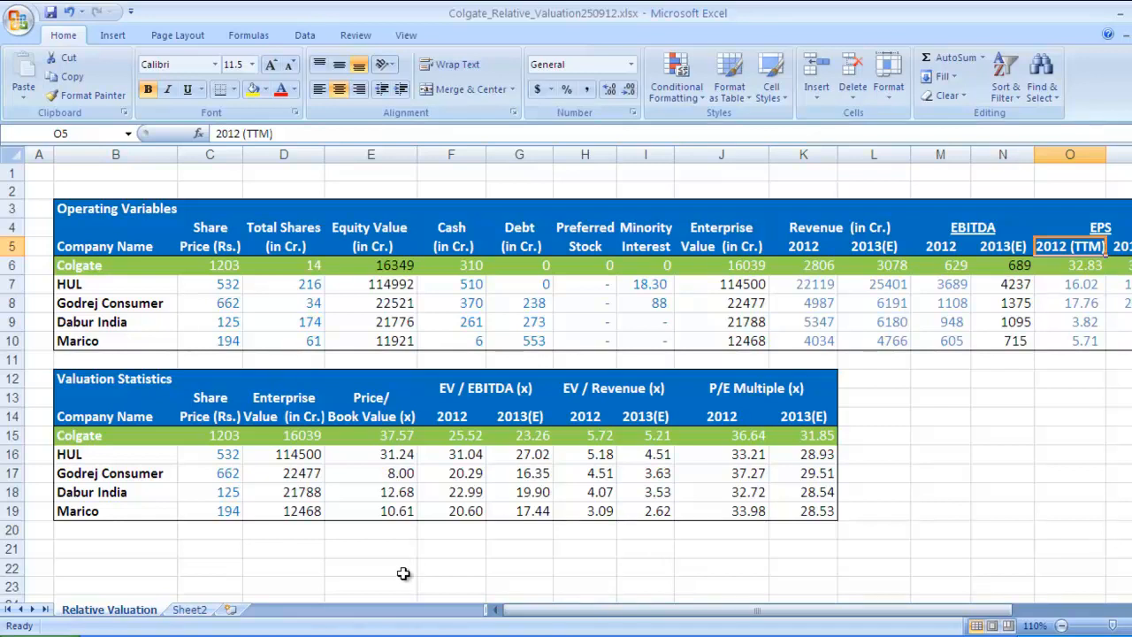
pyautogui.click(223, 434)
pyautogui.press('Down')
pyautogui.press('Down')
pyautogui.press('Down')
pyautogui.press('Down')
pyautogui.press('Up')
pyautogui.press('Up')
pyautogui.press('Up')
pyautogui.press('Up')
# - Check the Enterprise Value cells of Colgate and its peers in the Valuation Statistics table, D15 through D19
pyautogui.press('Right')
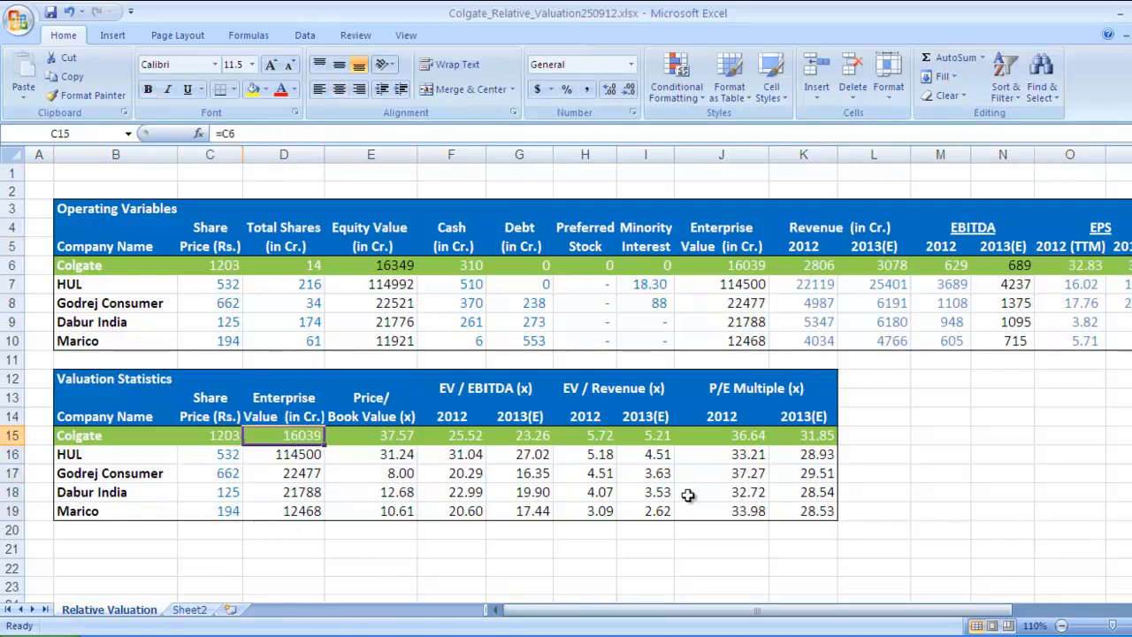
pyautogui.press('Down')
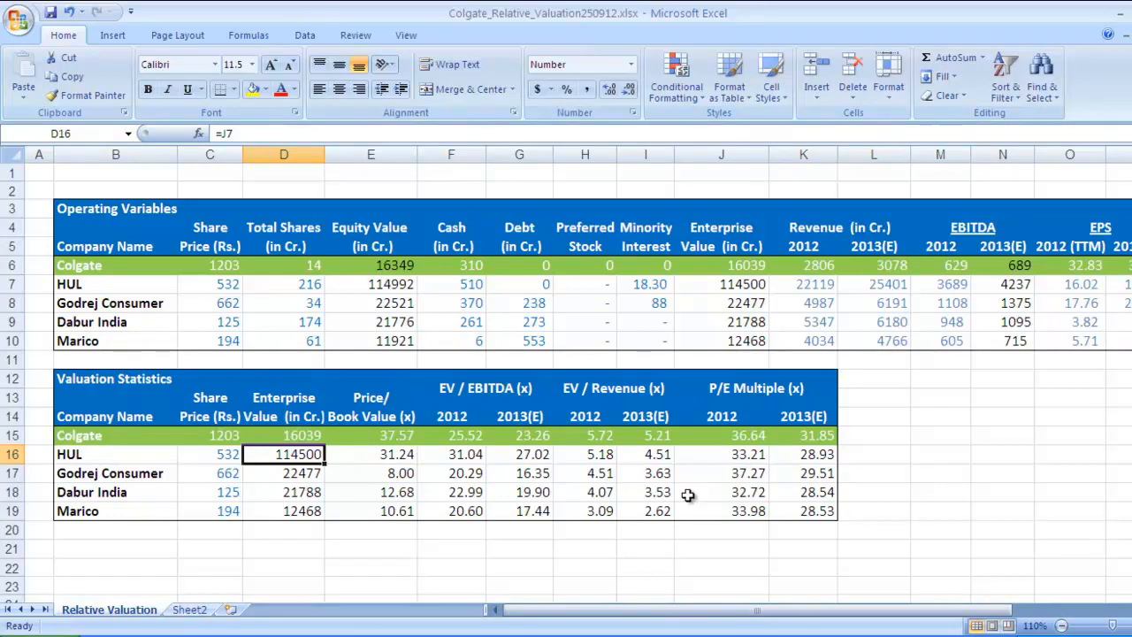
pyautogui.press('Down')
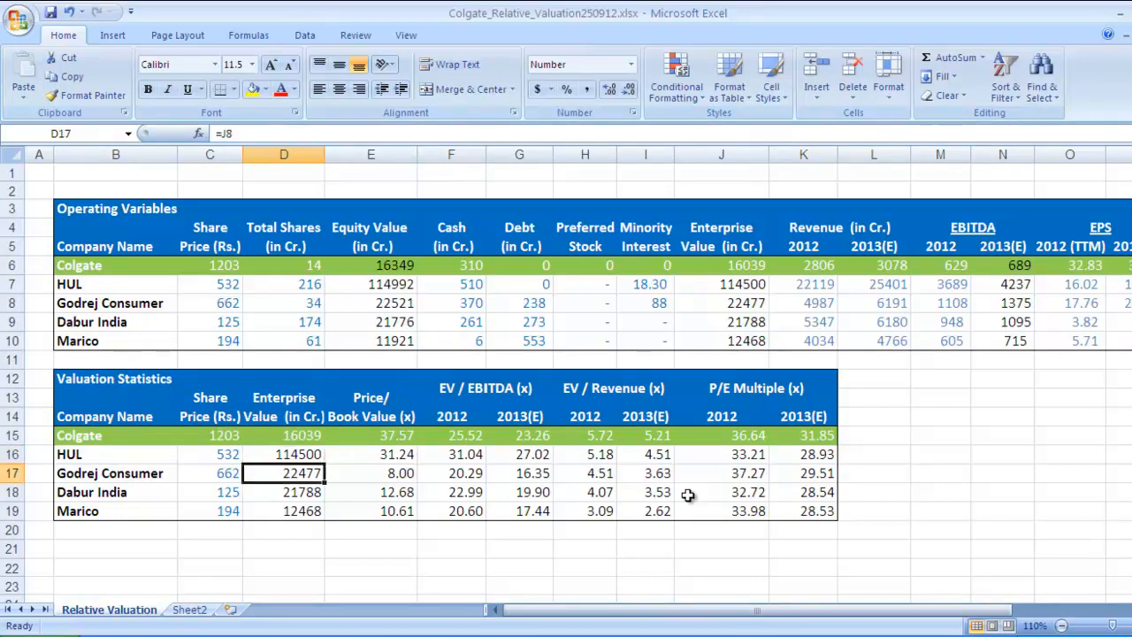
pyautogui.press('Down')
pyautogui.press('Up')
pyautogui.press('Up')
pyautogui.press('Up')
pyautogui.press('Down')
pyautogui.press('Down')
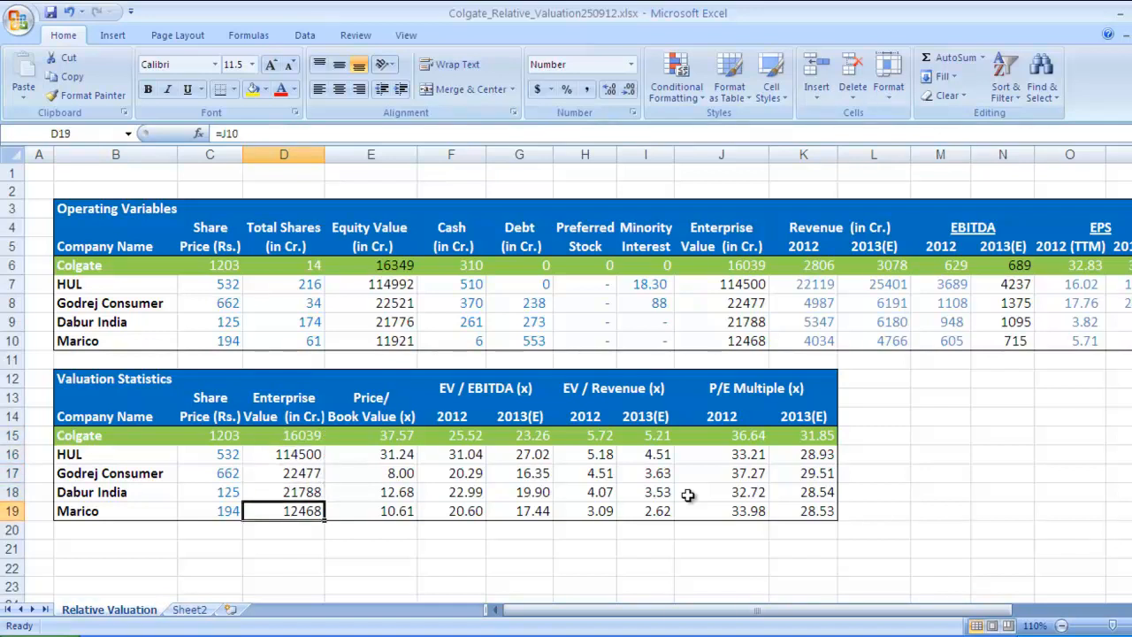
pyautogui.press('Up')
pyautogui.press('Up')
pyautogui.press('Up')
pyautogui.press('Up')
pyautogui.press('Up')
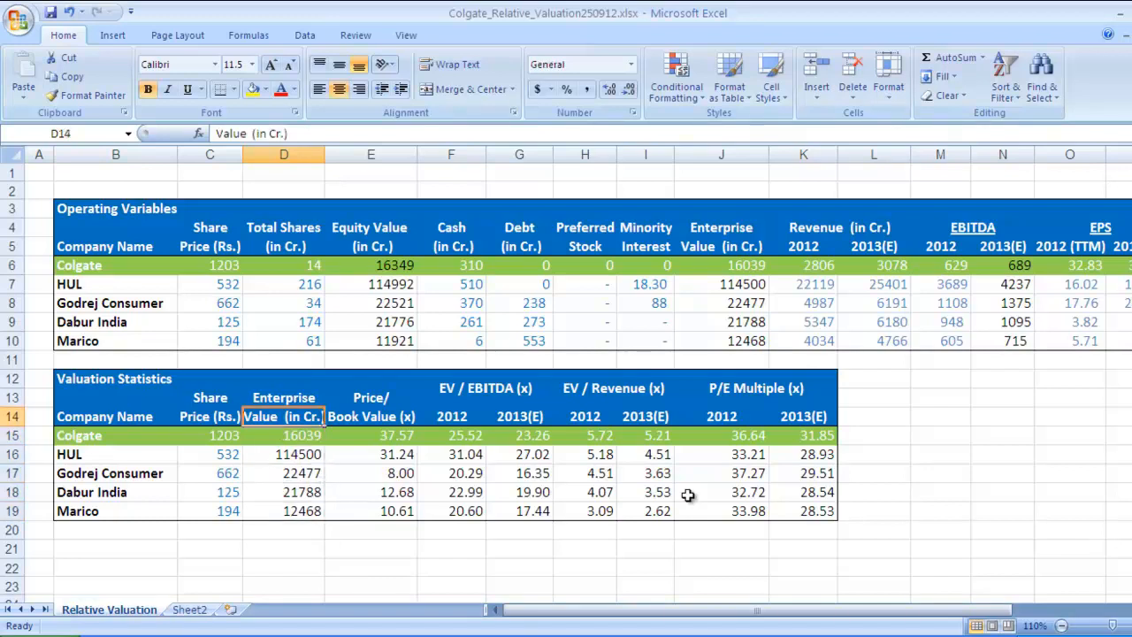
pyautogui.press('Down')
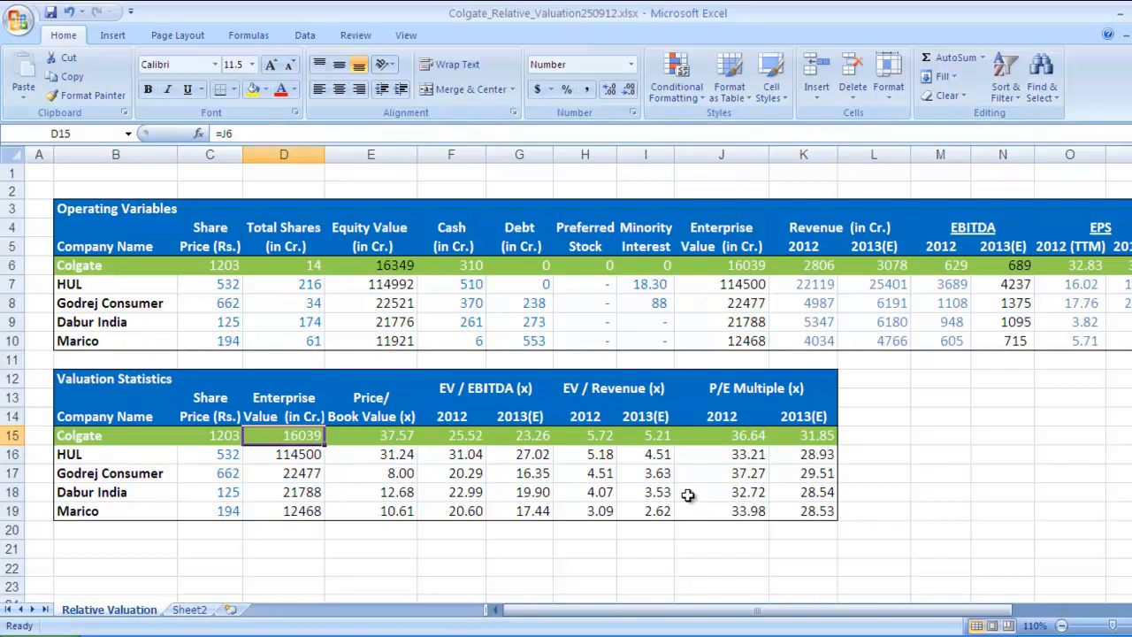
pyautogui.press('Down')
pyautogui.press('Down')
pyautogui.press('Down')
pyautogui.press('Down')
pyautogui.press('Up')
pyautogui.press('Up')
pyautogui.press('Up')
pyautogui.press('Up')
pyautogui.press('Up')
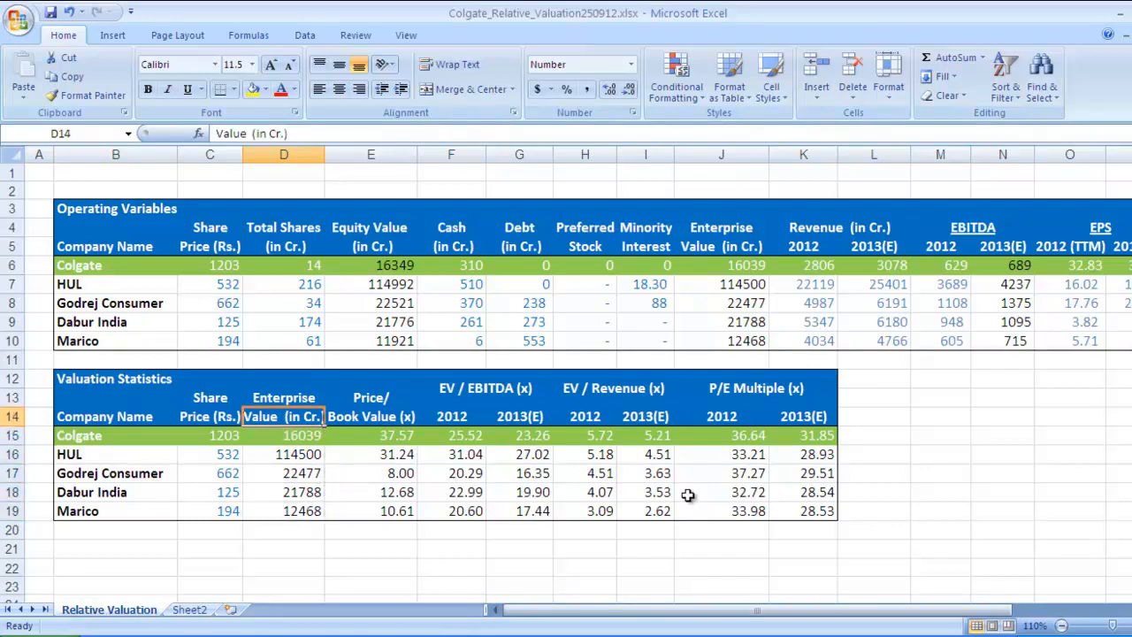
# - Inspect the Price/Book Value formulas for Colgate, HUL and Godrej Consumer in E15 through E17
pyautogui.press('Right')
pyautogui.press('Down')
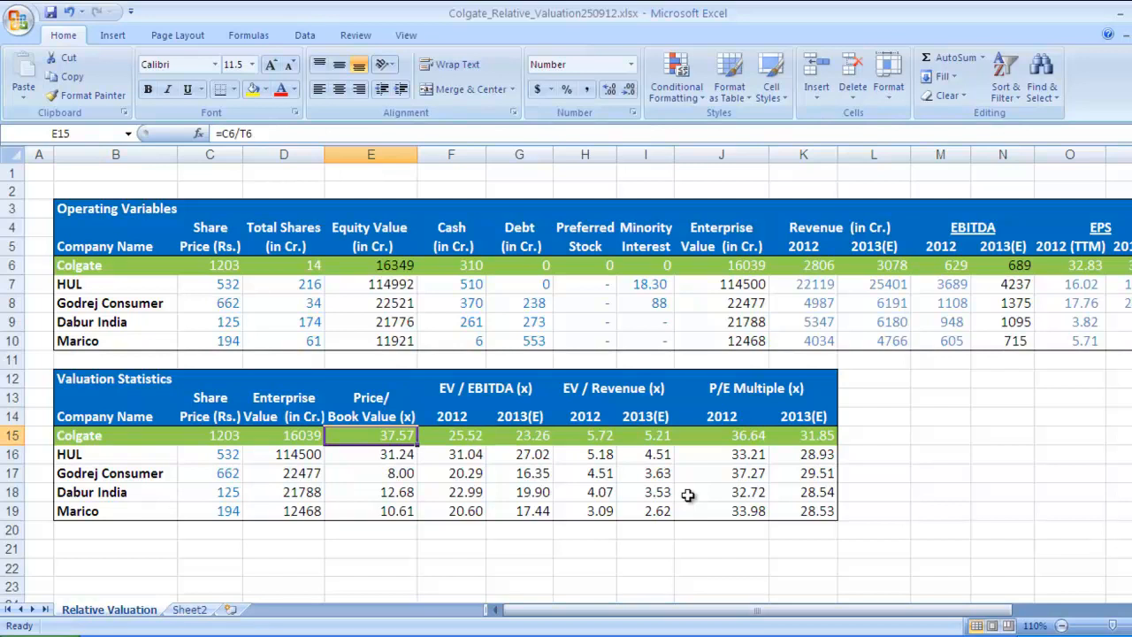
pyautogui.press('Down')
pyautogui.press('Up')
pyautogui.press('Down')
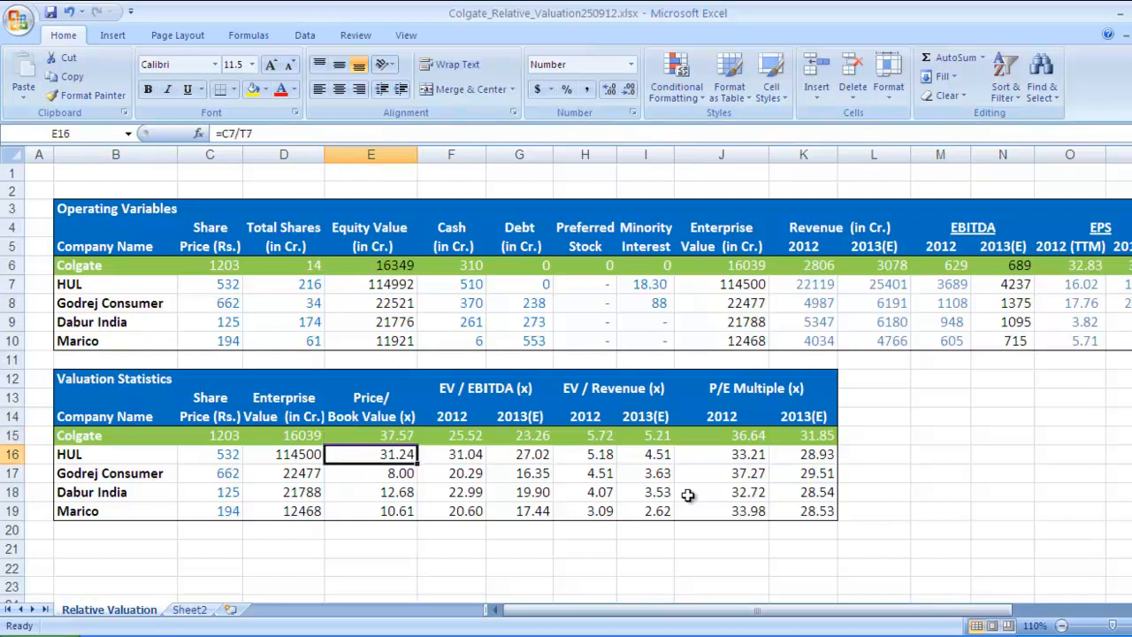
pyautogui.press('Down')
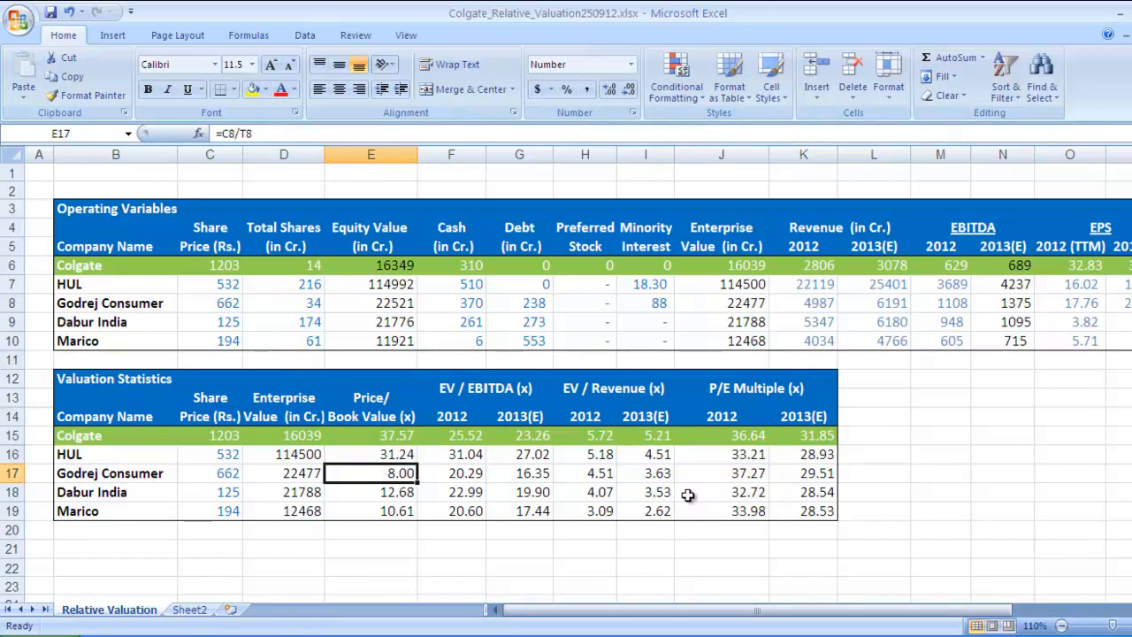
pyautogui.press('Left')
pyautogui.press('Right')
pyautogui.press('Up')
pyautogui.press('Up')
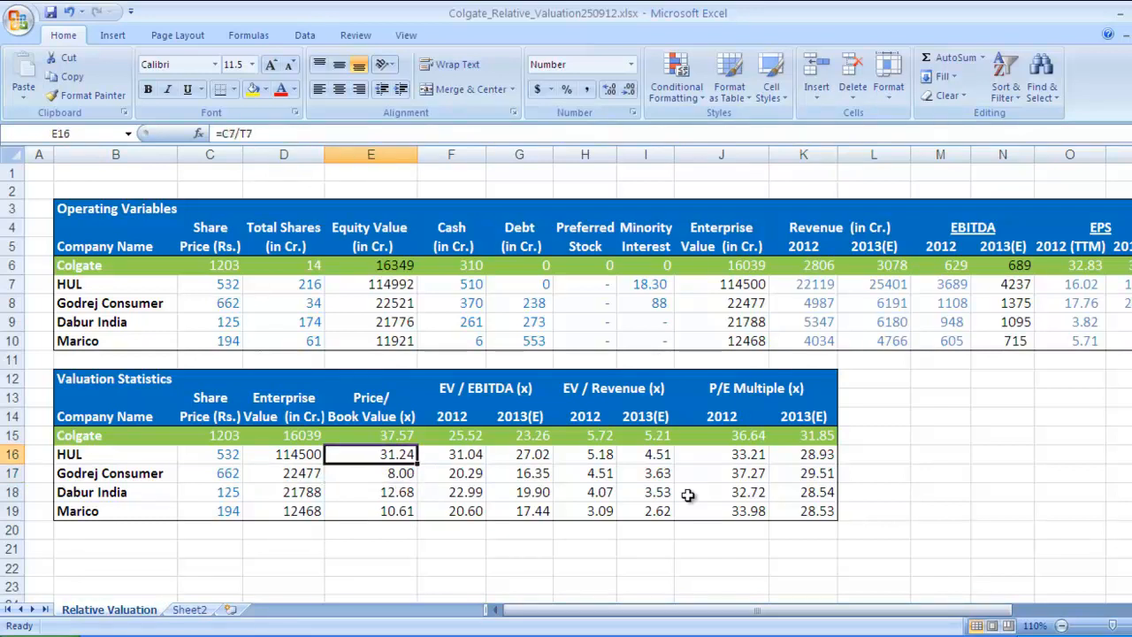
# - Inspect the 2012 EV / EBITDA formulas of Colgate and its peers down column F of Valuation Statistics
pyautogui.press('Right')
pyautogui.press('Up')
pyautogui.press('Up')
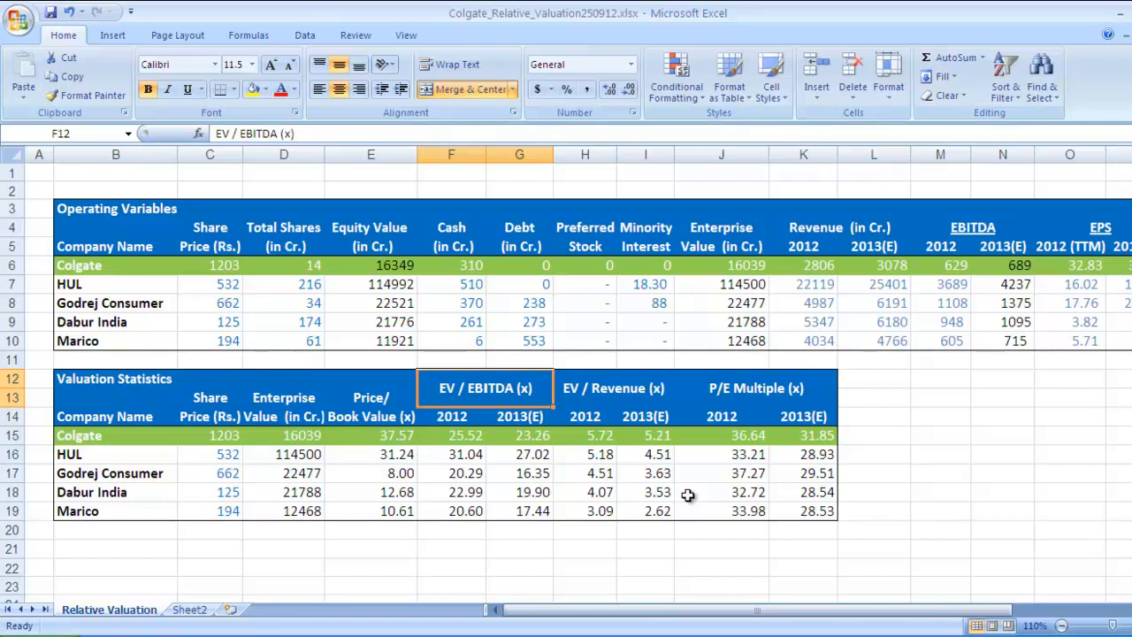
pyautogui.click(475, 433)
pyautogui.click(476, 453)
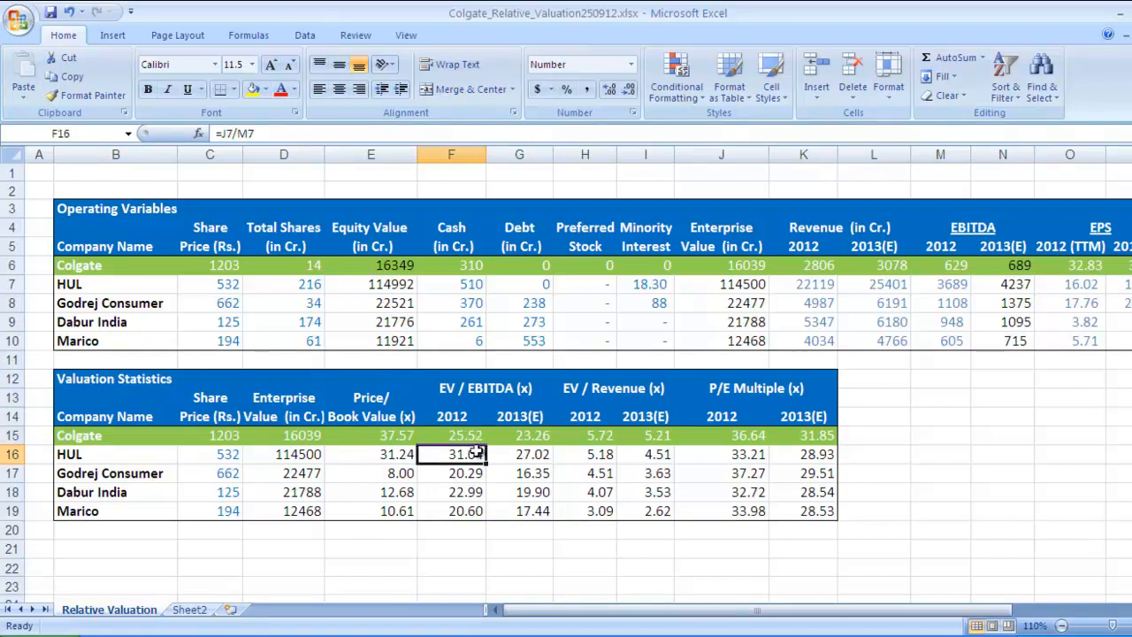
pyautogui.click(476, 473)
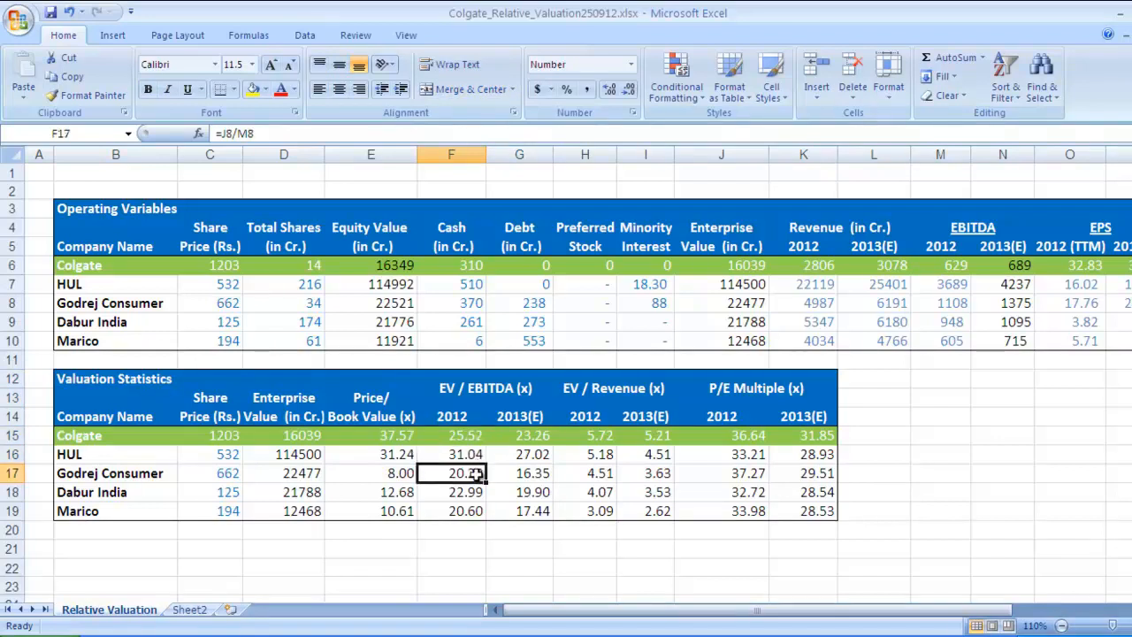
pyautogui.click(480, 514)
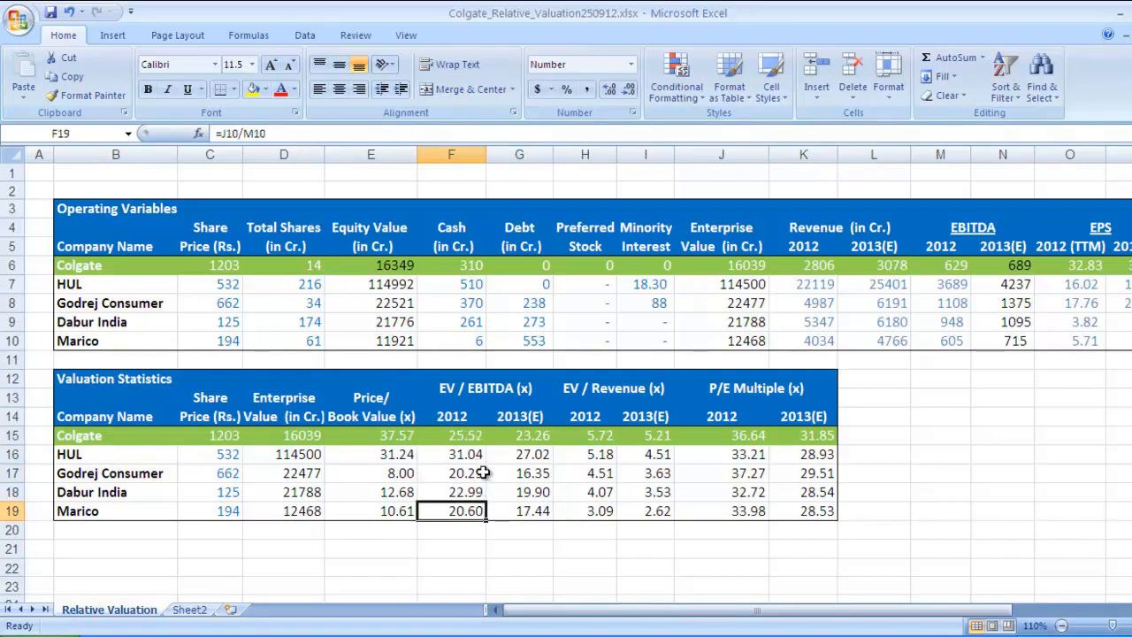
# - Compare Godrej Consumer's 2012 and 2013(E) EV / EBITDA multiples in F17 and G17
pyautogui.click(478, 472)
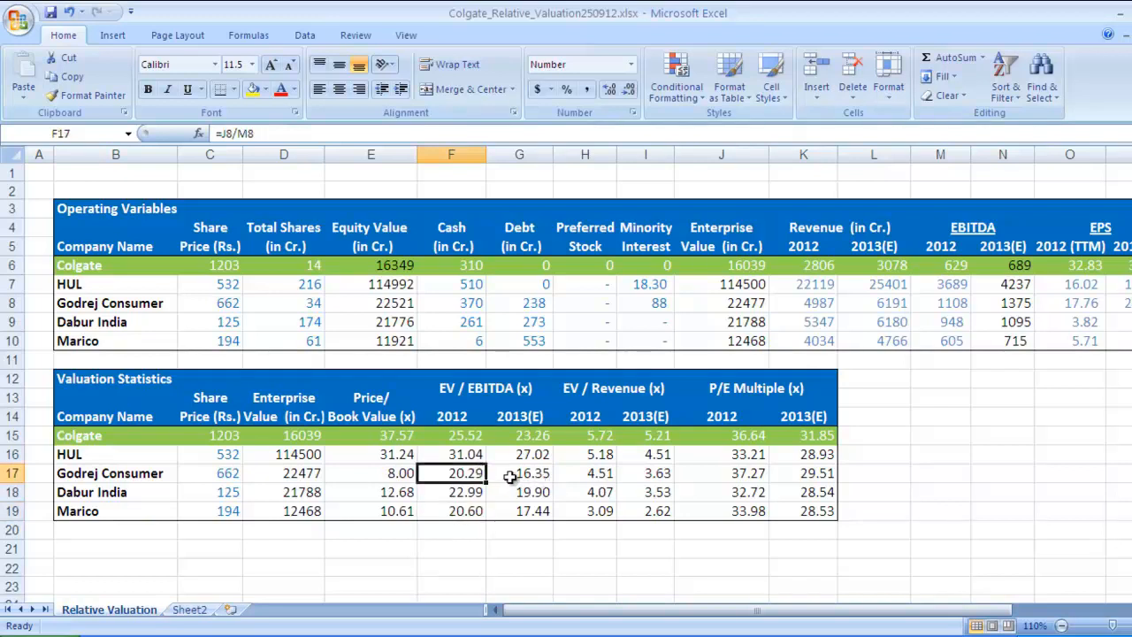
pyautogui.click(526, 471)
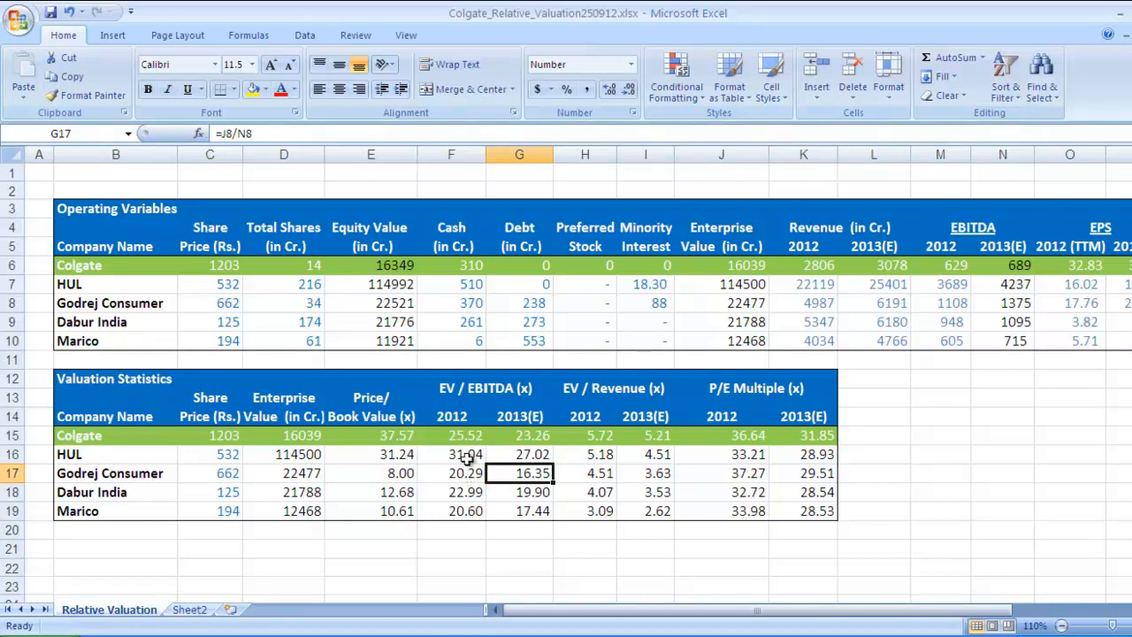
pyautogui.click(464, 472)
pyautogui.click(463, 435)
pyautogui.click(466, 472)
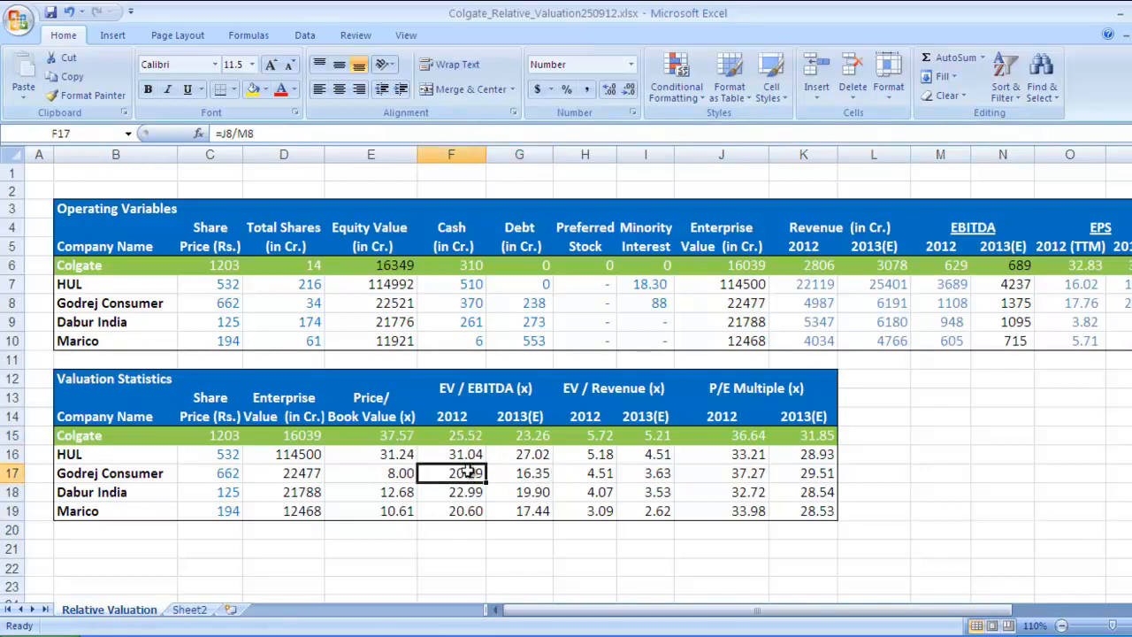
pyautogui.click(520, 471)
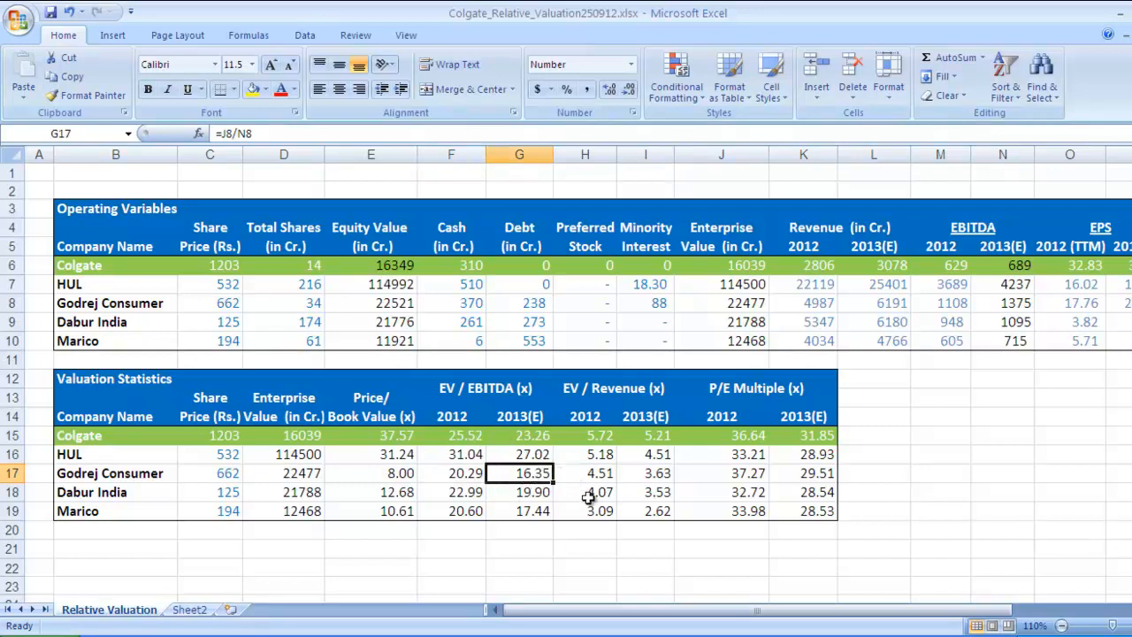
pyautogui.click(458, 393)
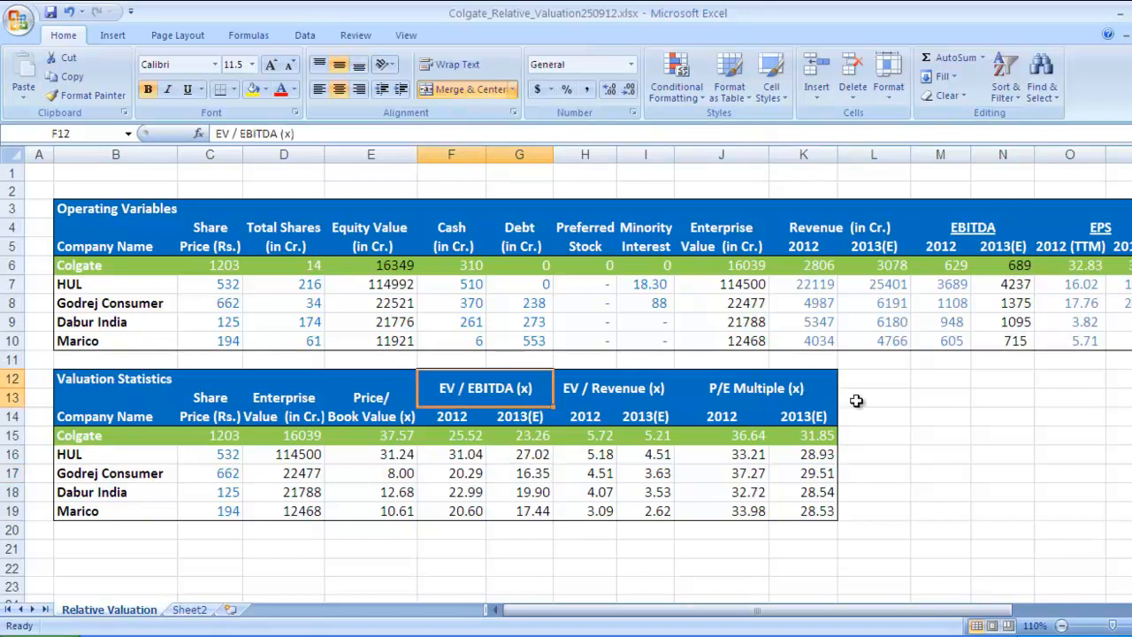
# - Enter a sample multiple of 10 in M14 and its reciprocal in N14 with the formula =1/10
pyautogui.click(935, 416)
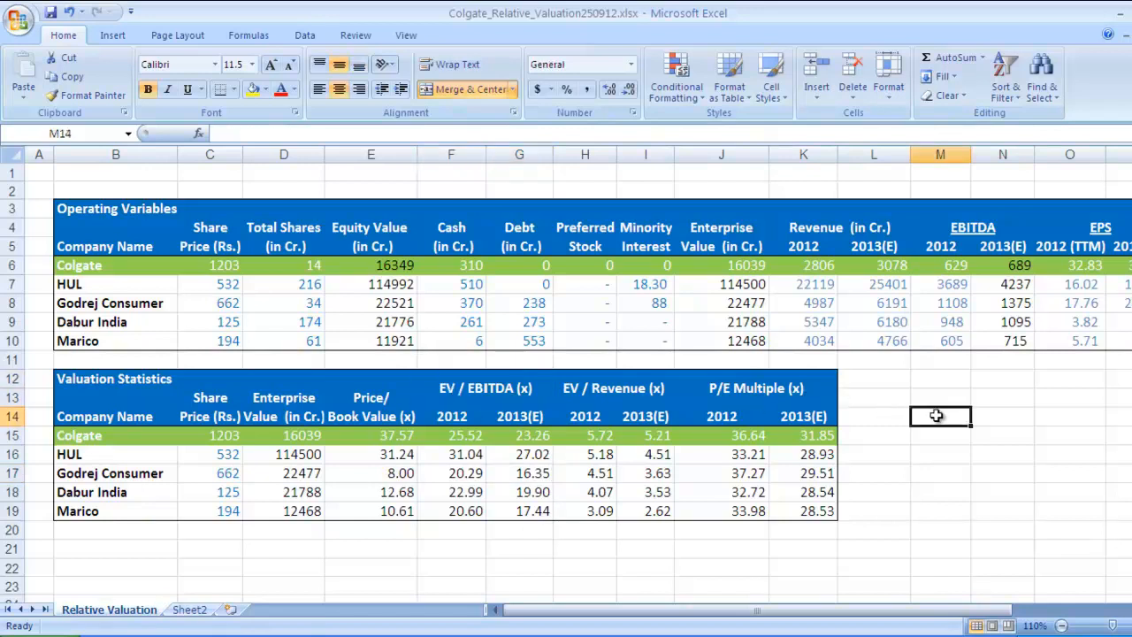
pyautogui.write('10')
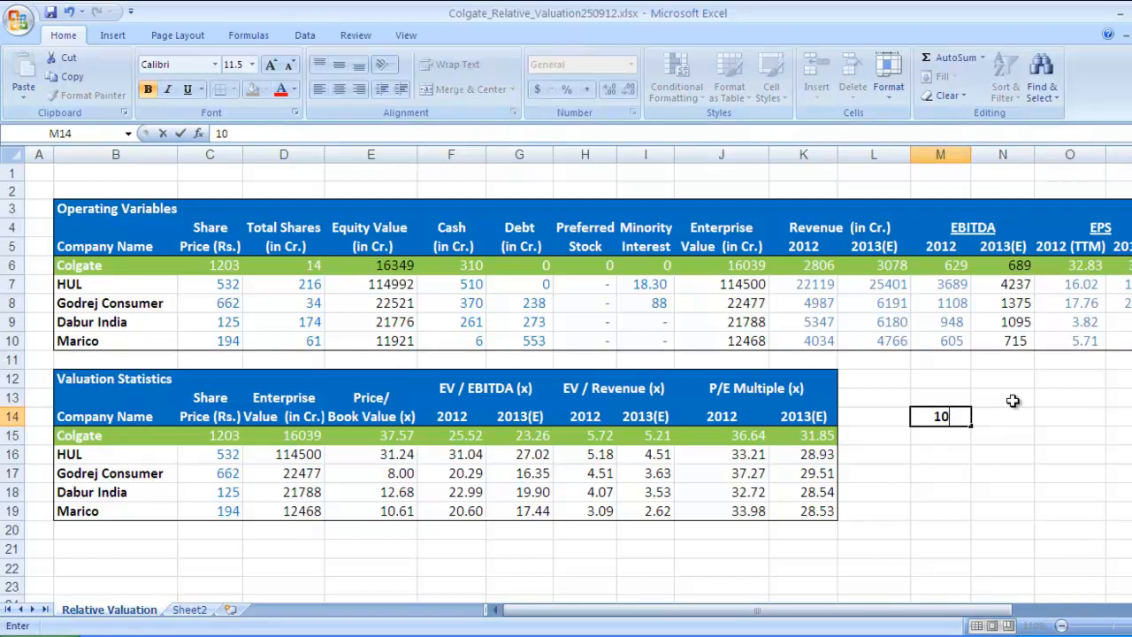
pyautogui.press('Return')
pyautogui.press('Up')
pyautogui.press('Right')
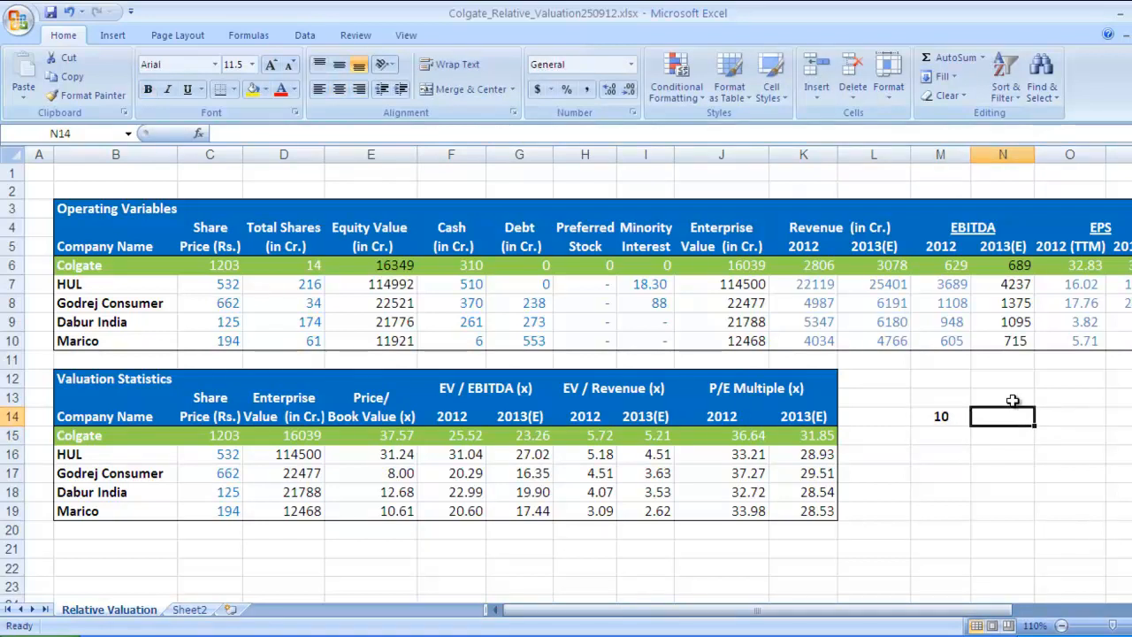
pyautogui.write('=')
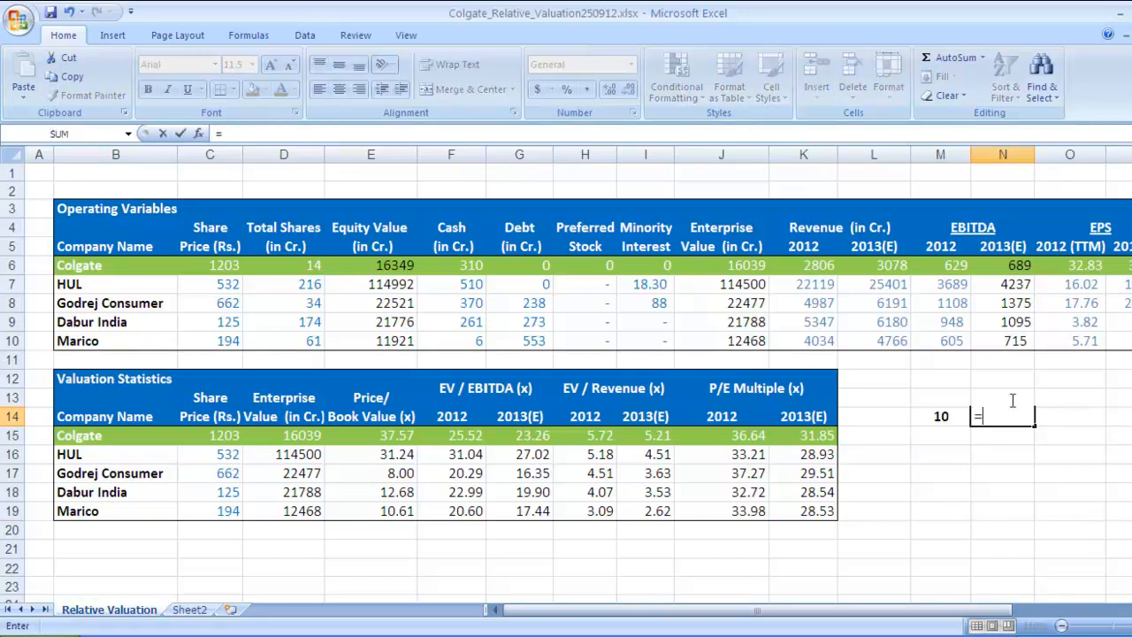
pyautogui.write('1/10')
pyautogui.press('Return')
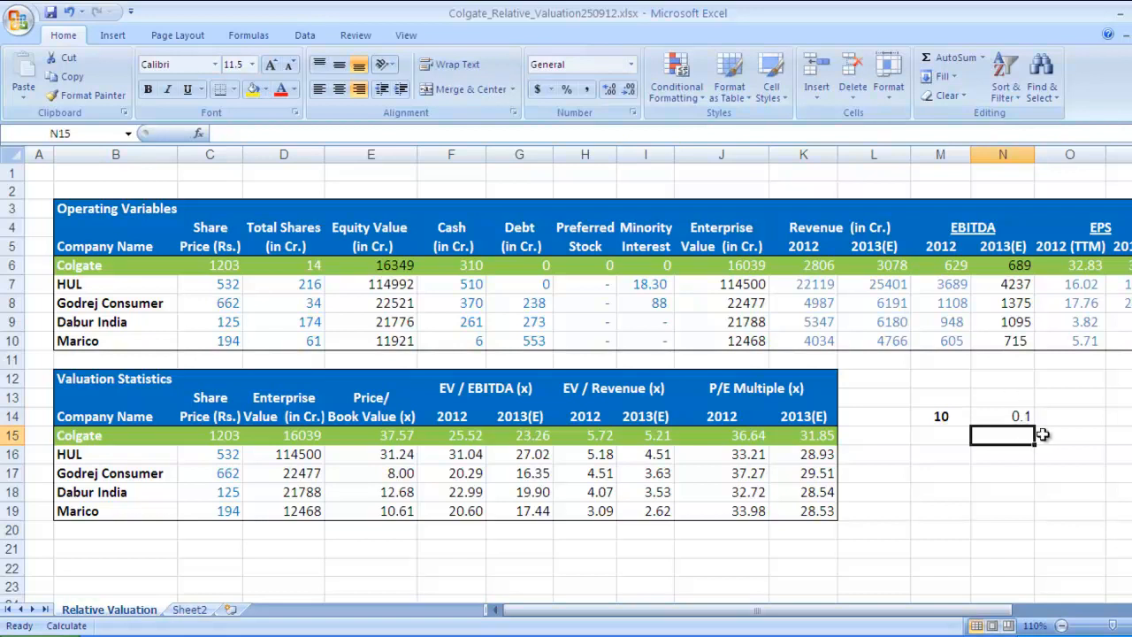
# - Convert the reciprocal to a percentage figure in N15 with the formula =N14*100
pyautogui.write('=')
pyautogui.click(1019, 415)
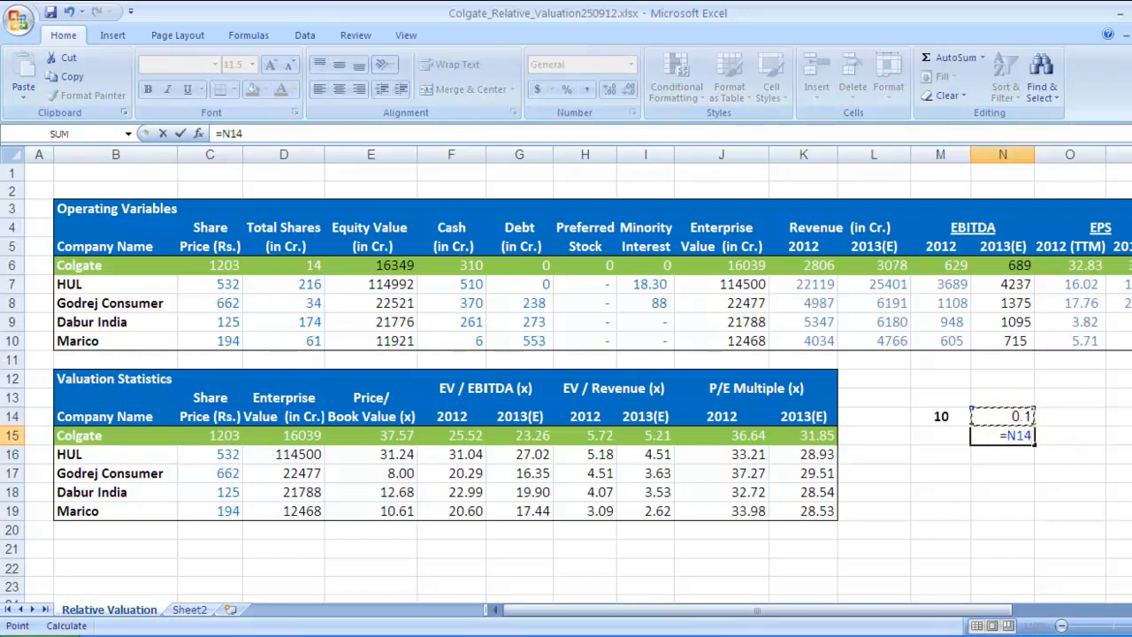
pyautogui.write('*100')
pyautogui.press('Return')
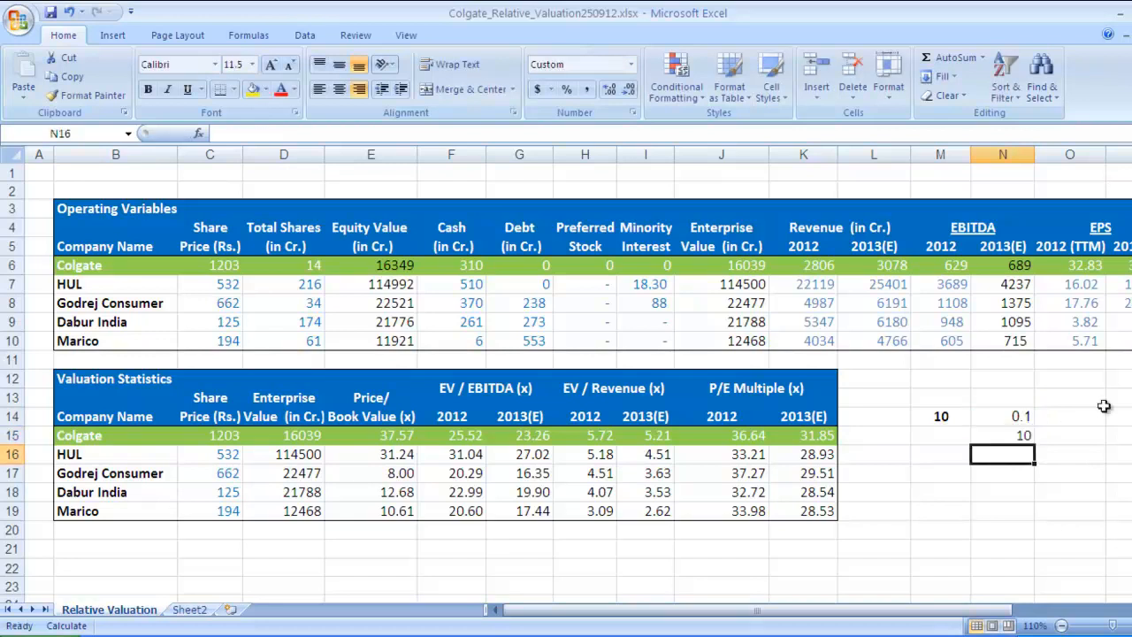
pyautogui.click(998, 440)
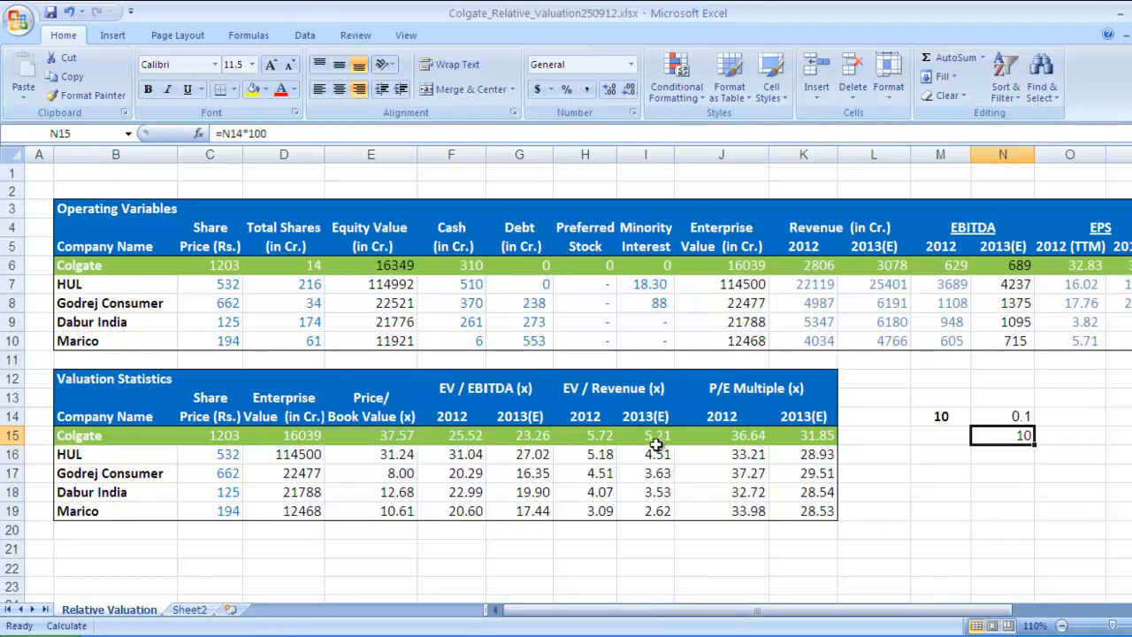
# - Review the 2012 EV / Revenue multiples of Godrej Consumer and Marico in H17 and H19
pyautogui.click(617, 396)
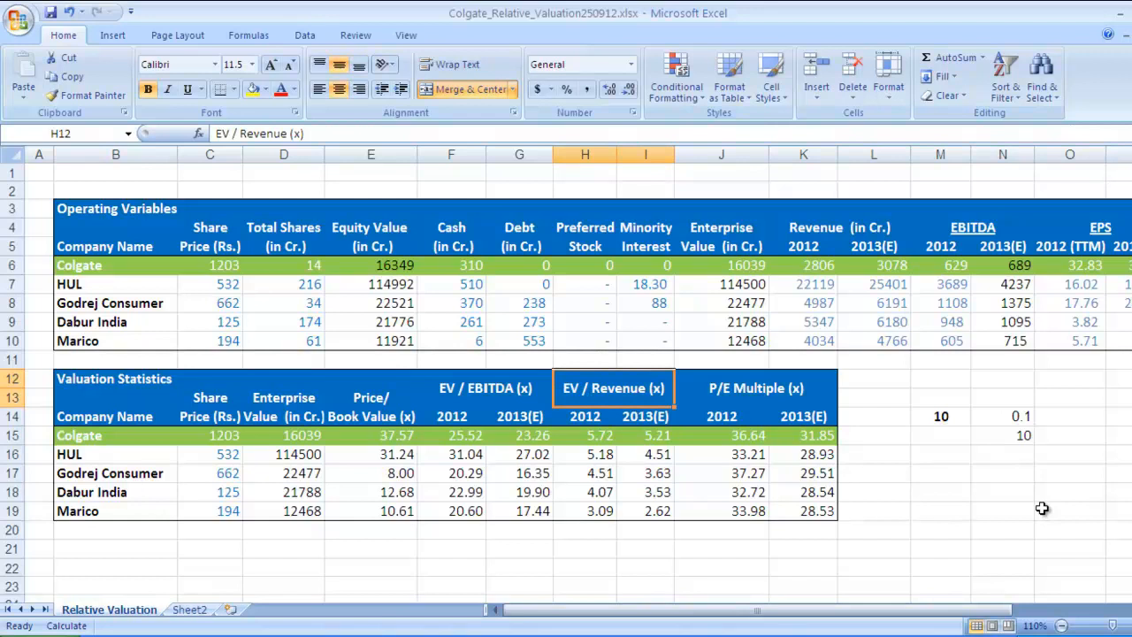
pyautogui.click(615, 475)
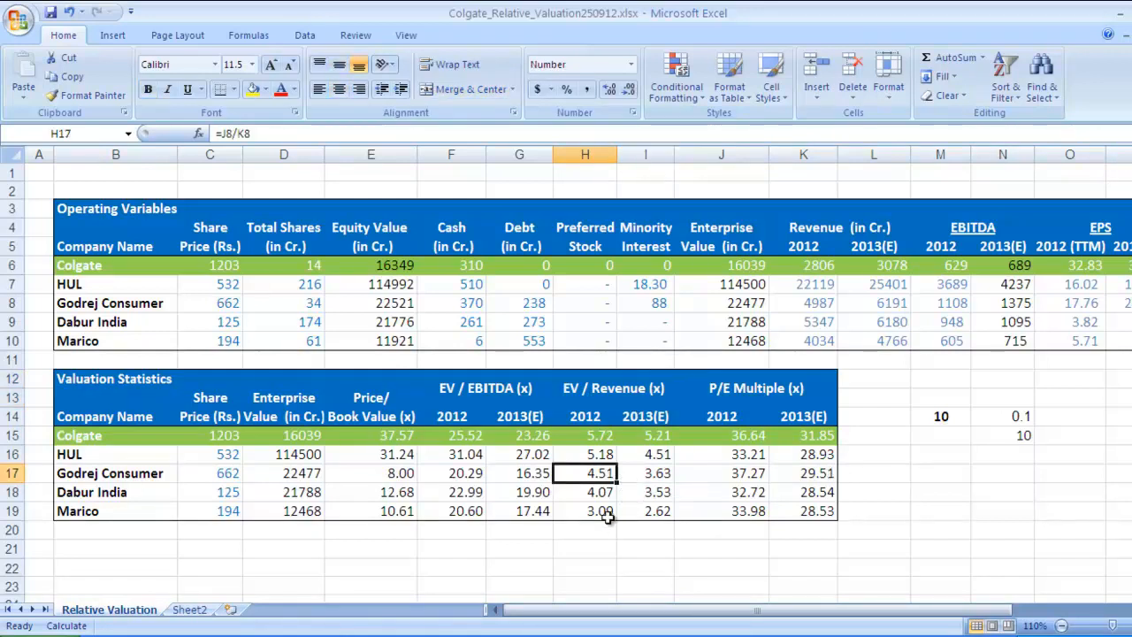
pyautogui.click(607, 515)
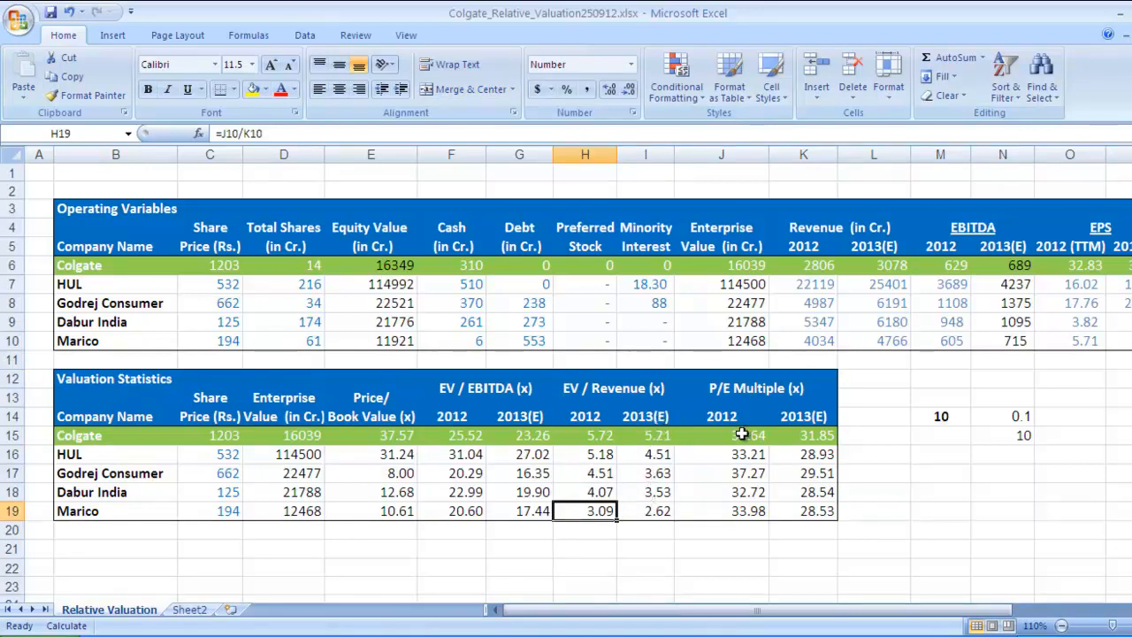
# - Review the 2012 and 2013(E) P/E Multiple columns and inspect Colgate's 2012 formula in J15
pyautogui.click(729, 391)
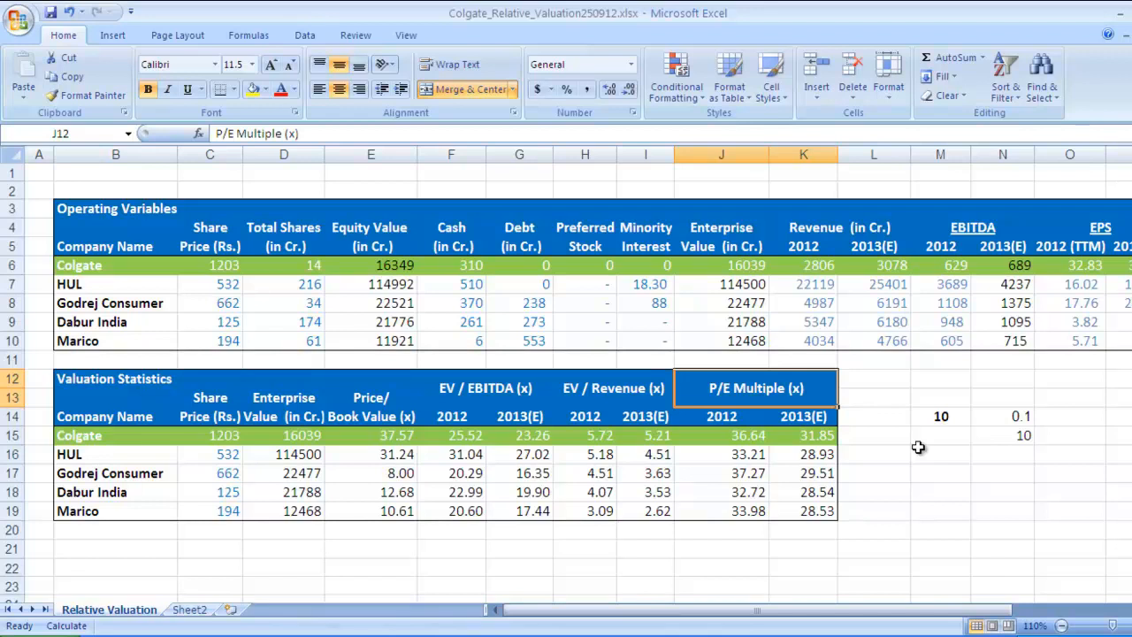
pyautogui.click(725, 418)
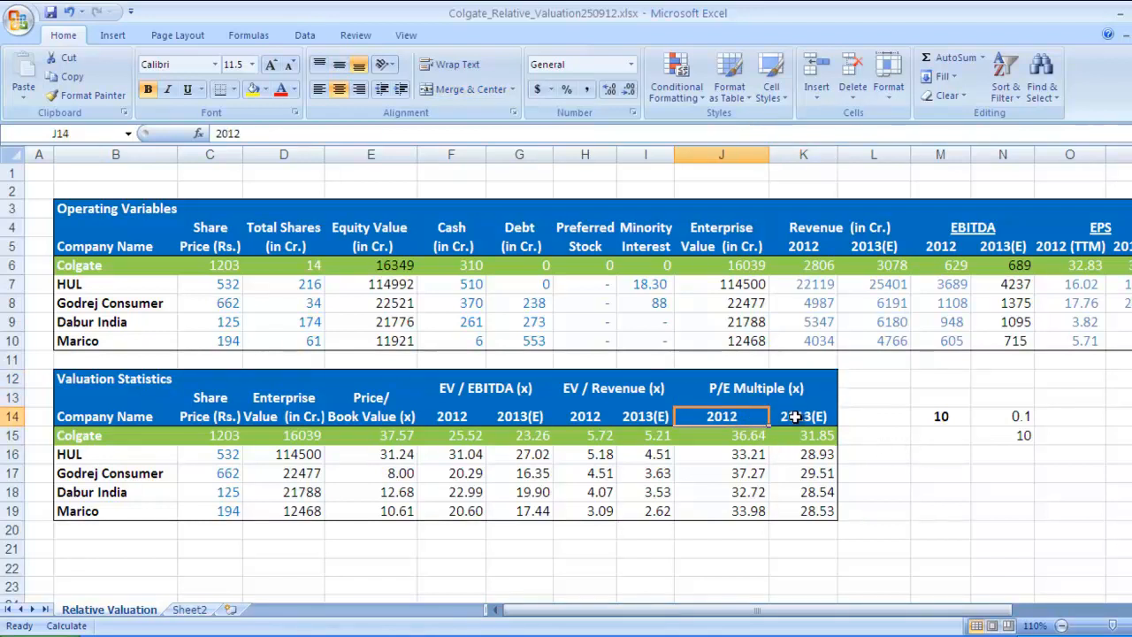
pyautogui.click(796, 415)
pyautogui.click(736, 417)
pyautogui.click(798, 417)
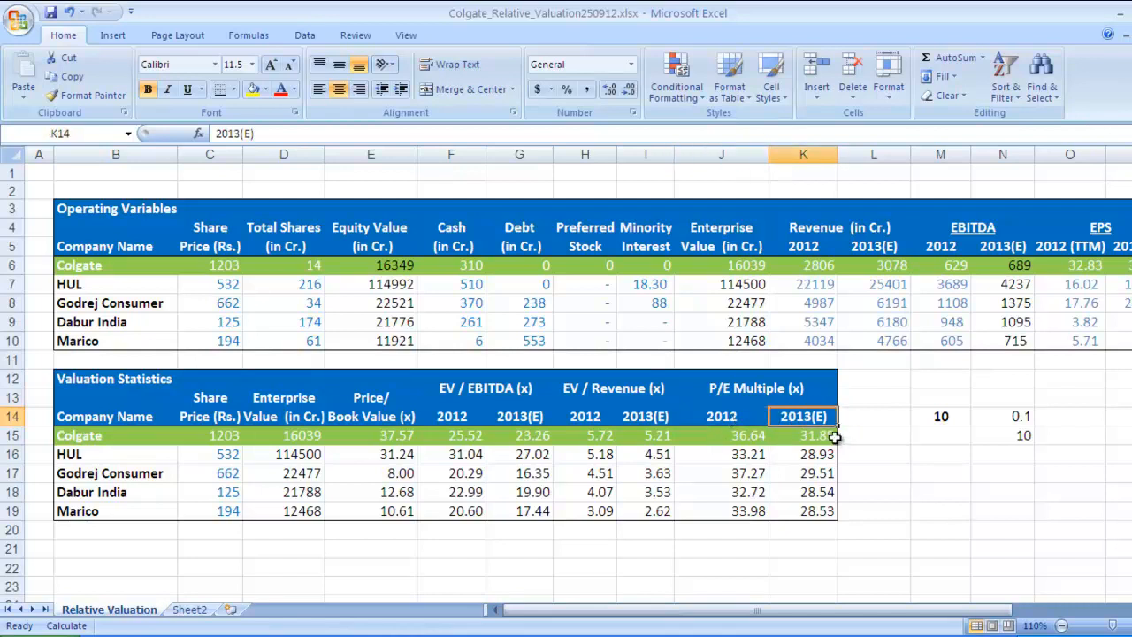
pyautogui.click(752, 434)
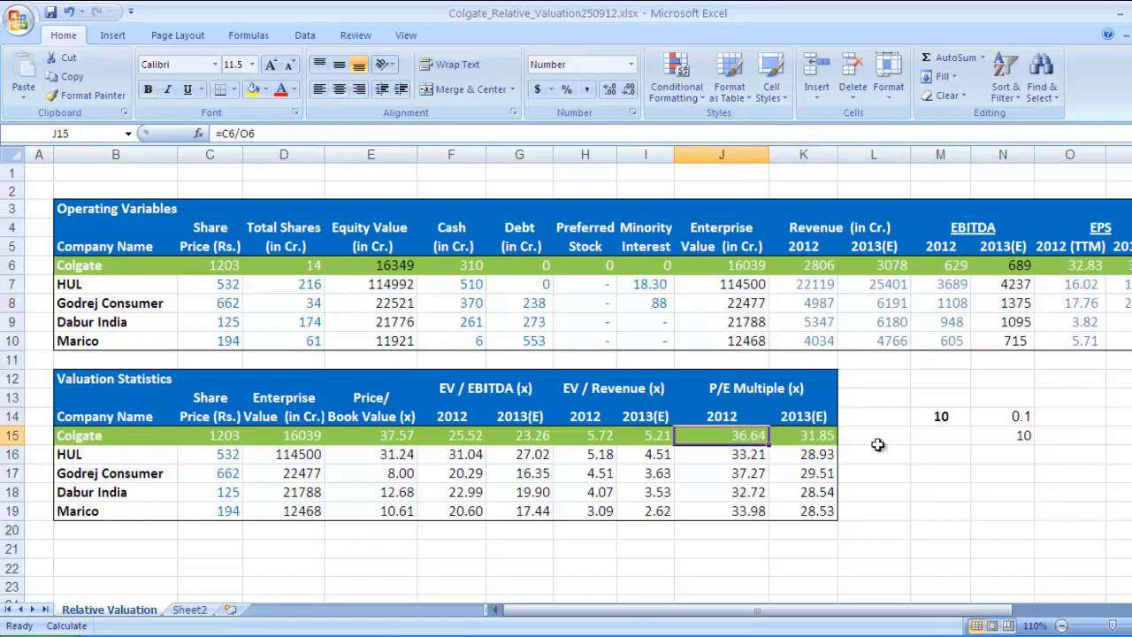
# - Compare the 2012 P/E multiples of Colgate, HUL, Godrej Consumer and the other peers in J15:J19
pyautogui.press('Down')
pyautogui.press('Down')
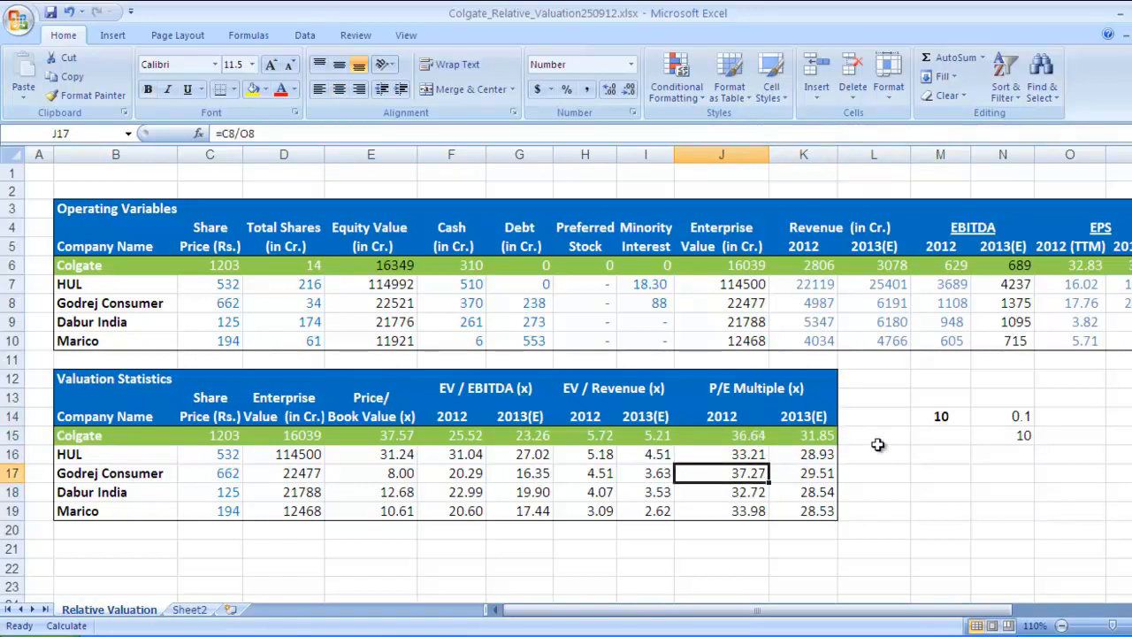
pyautogui.press('Down')
pyautogui.press('Down')
pyautogui.press('Up')
pyautogui.press('Up')
pyautogui.press('Up')
pyautogui.press('Up')
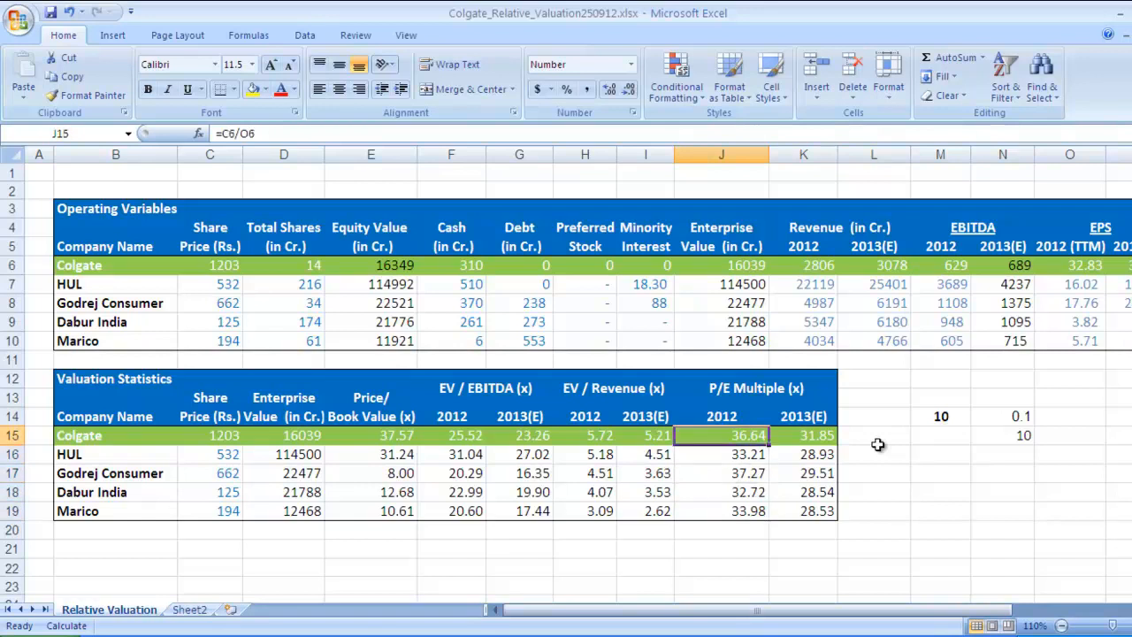
pyautogui.press('Down')
pyautogui.press('Down')
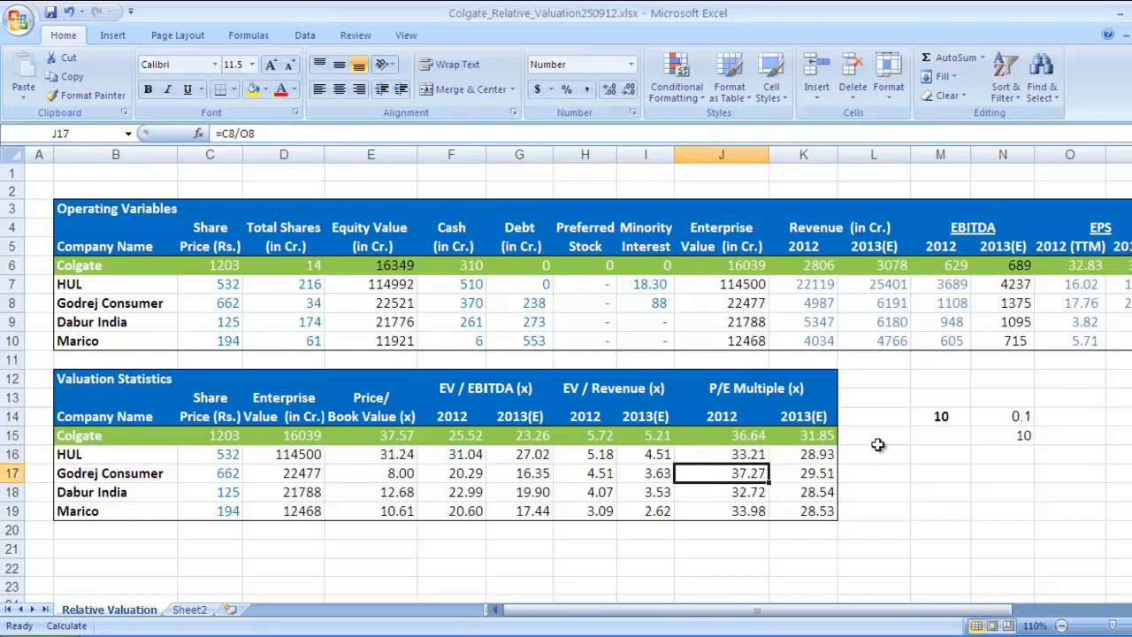
pyautogui.press('Up')
pyautogui.press('Up')
pyautogui.press('Up')
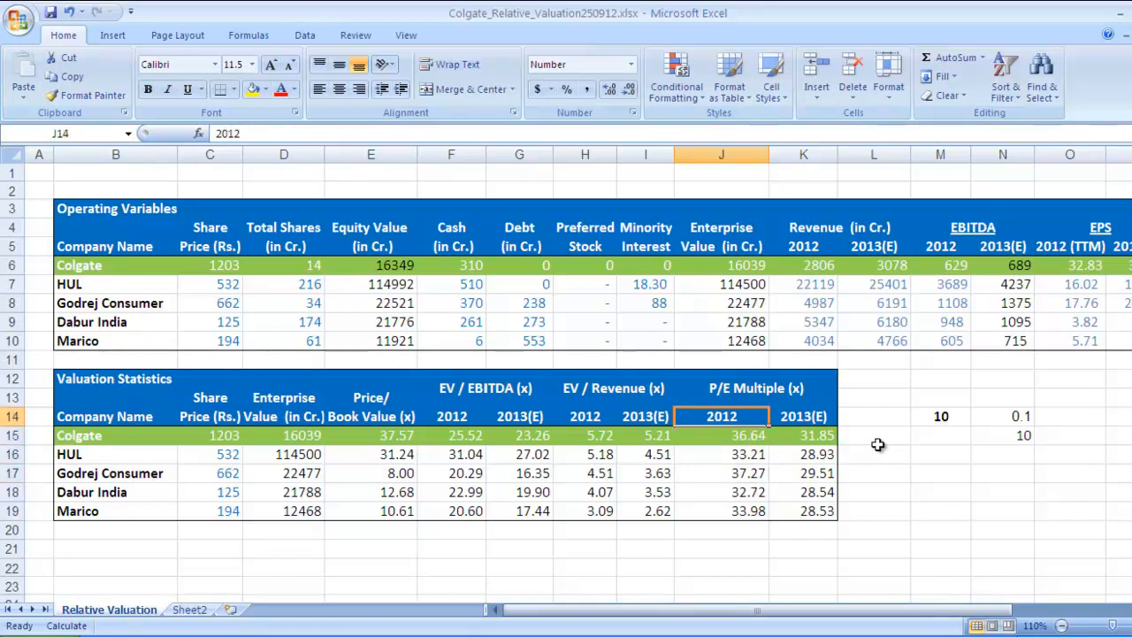
pyautogui.press('Down')
pyautogui.press('Down')
pyautogui.press('Up')
pyautogui.press('Down')
pyautogui.press('Up')
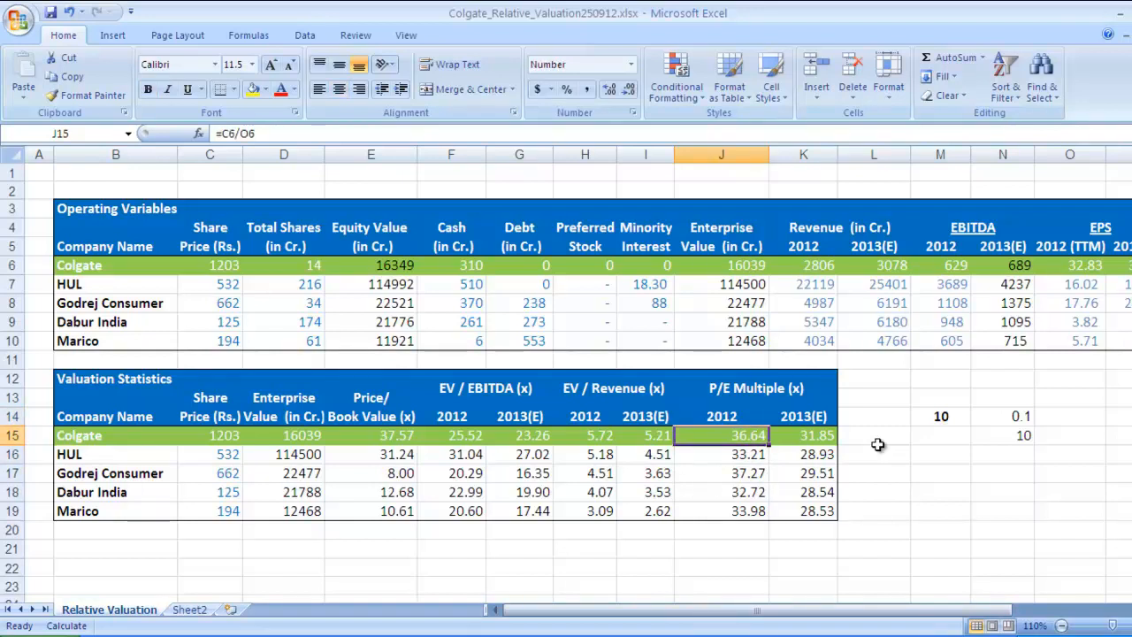
pyautogui.press('Down')
pyautogui.press('Down')
pyautogui.press('Down')
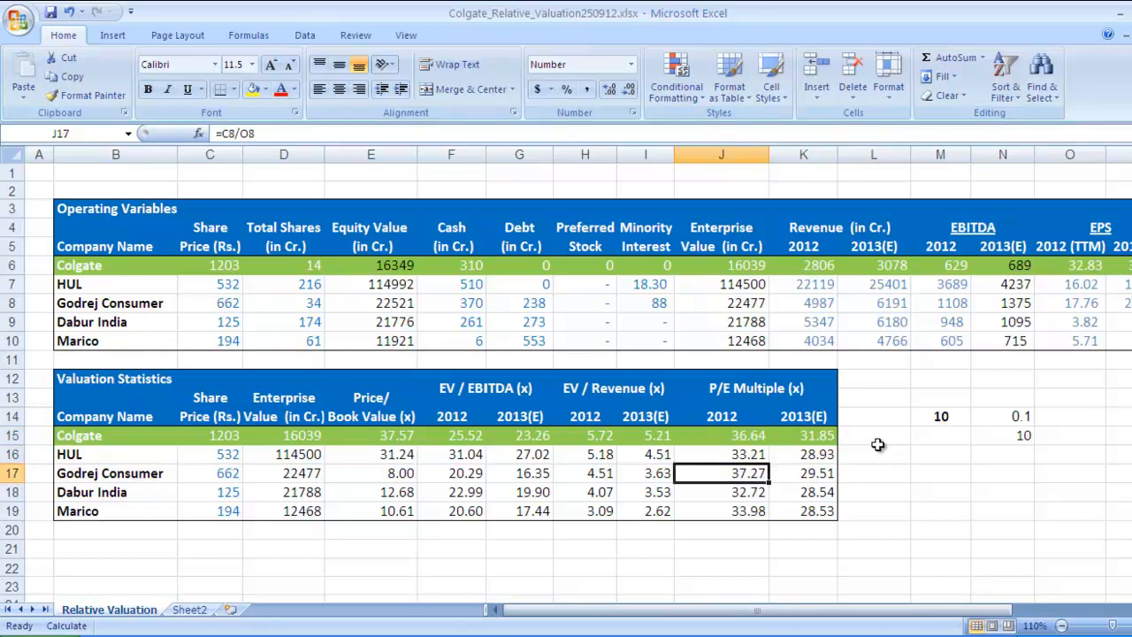
pyautogui.press('Down')
pyautogui.press('Up')
pyautogui.press('Up')
pyautogui.press('Up')
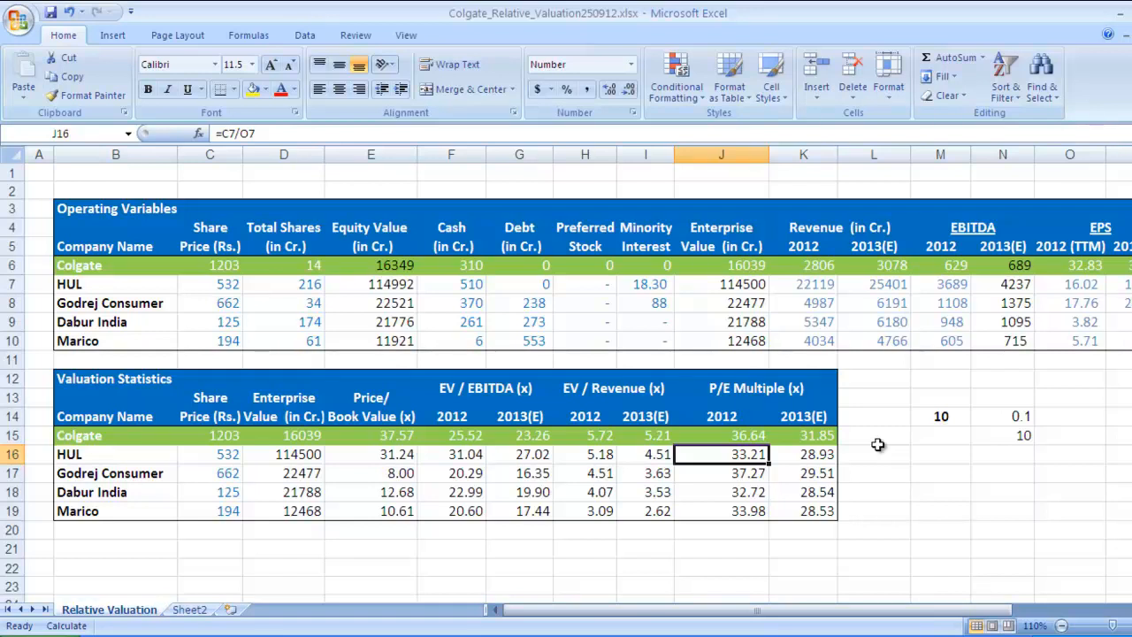
# - Compare the 2013(E) P/E multiples of Colgate and its peers in K15:K19, including their formulas
pyautogui.press('Right')
pyautogui.press('Up')
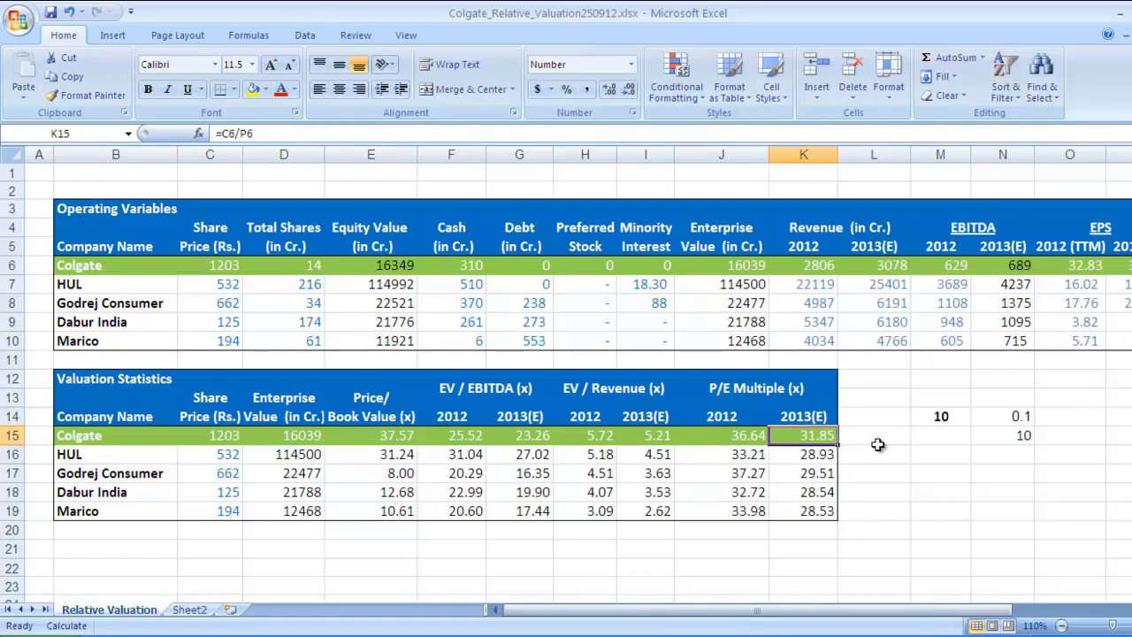
pyautogui.press('Down')
pyautogui.press('Down')
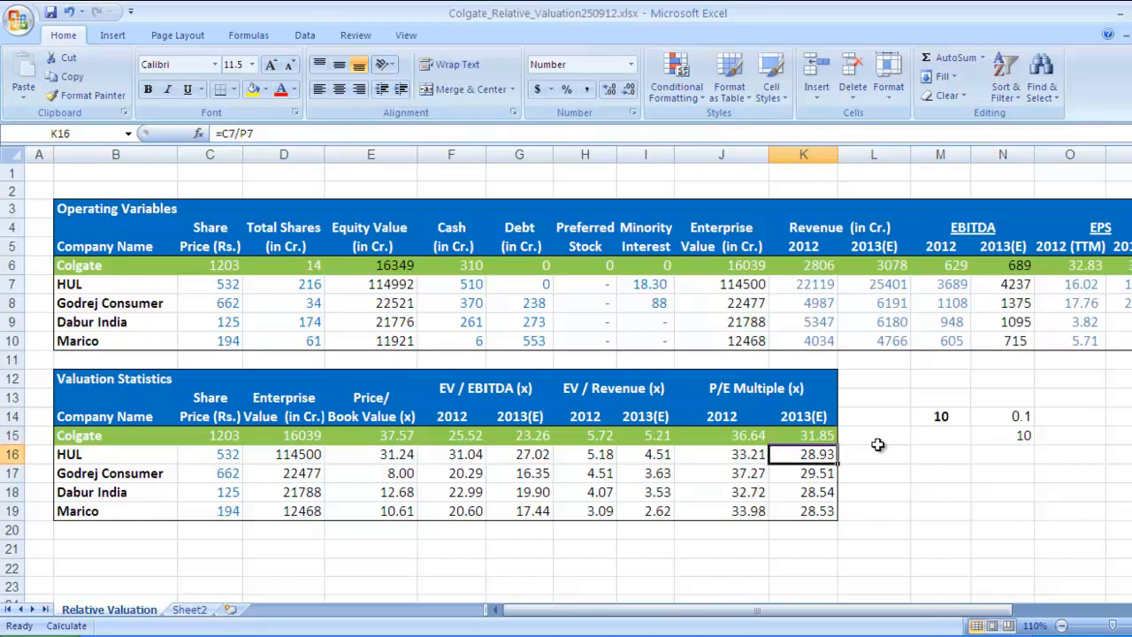
pyautogui.press('Down')
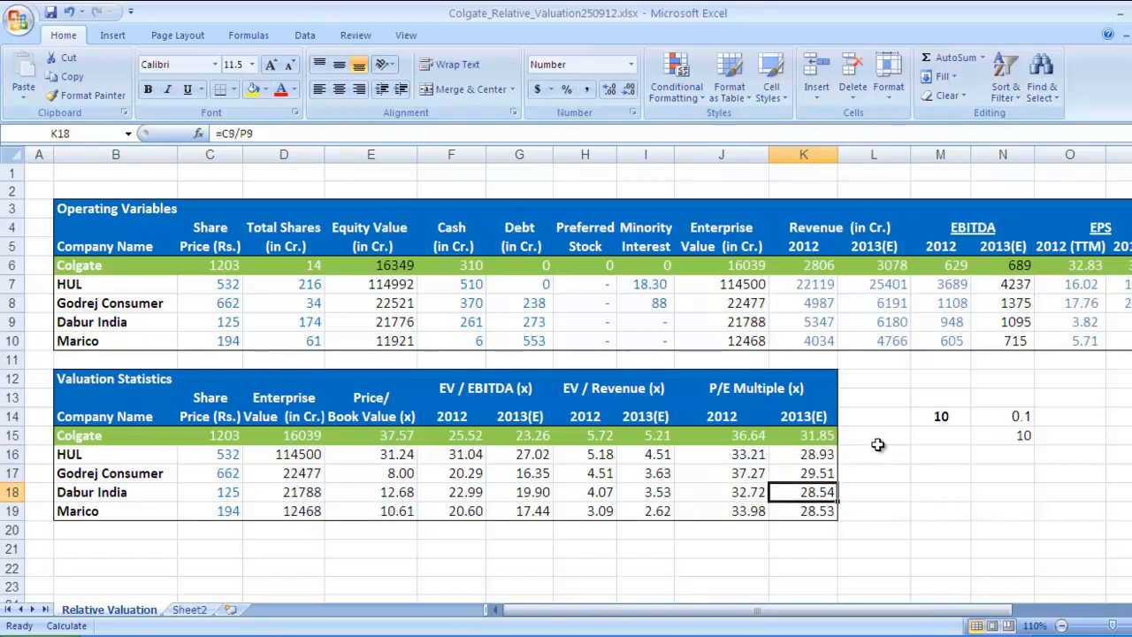
pyautogui.press('Up')
pyautogui.press('Up')
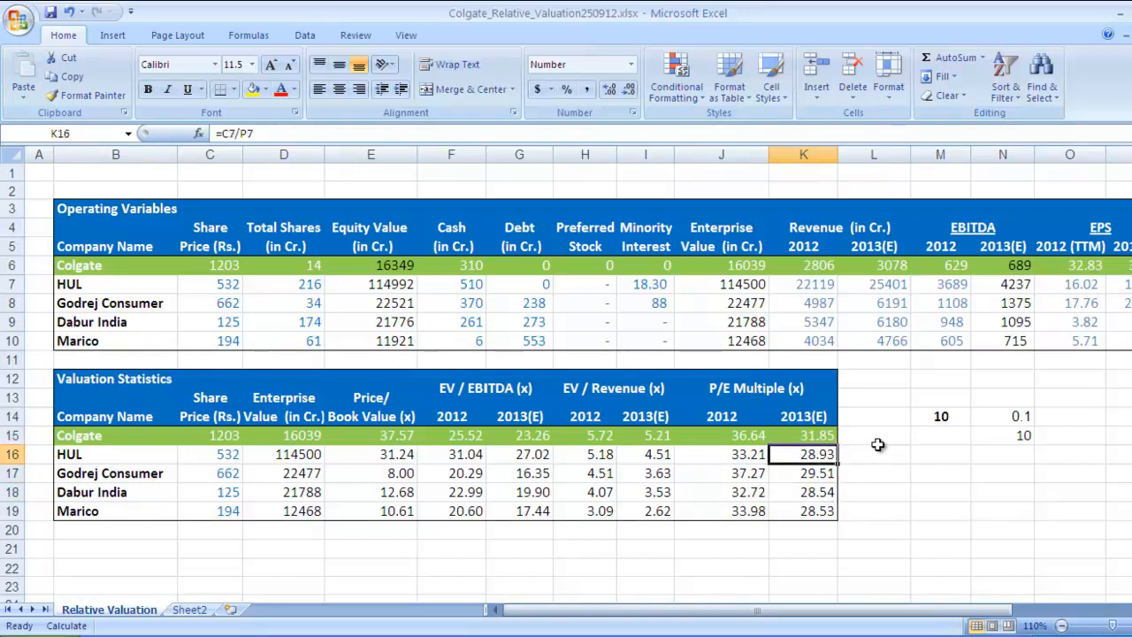
pyautogui.press('Down')
pyautogui.press('Down')
pyautogui.press('Down')
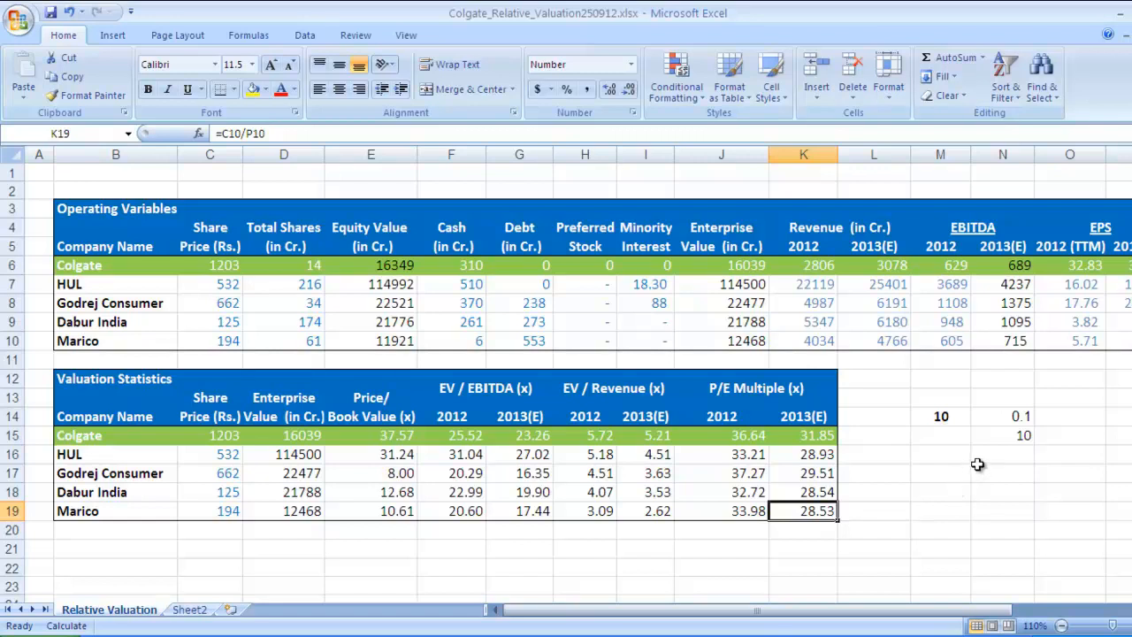
pyautogui.click(955, 511)
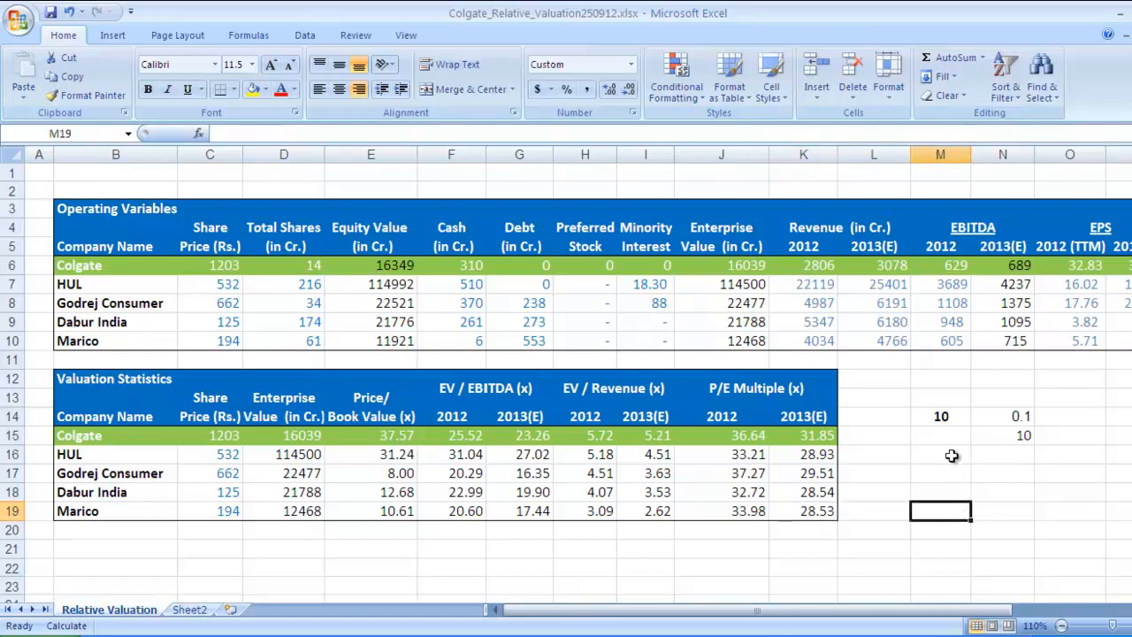